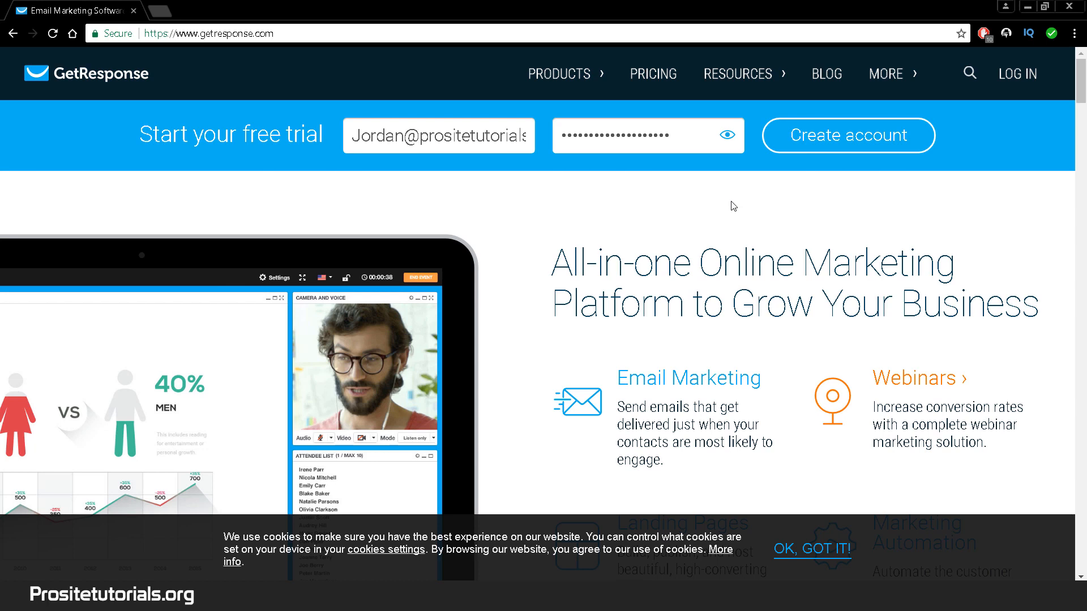
- Review the homepage's overview of email marketing, webinars, landing pages and marketing automation, plus the section on companies that trust GetResponse
{"action": "scroll", "coordinate": [566, 187], "scroll_direction": "down", "scroll_amount": 2}
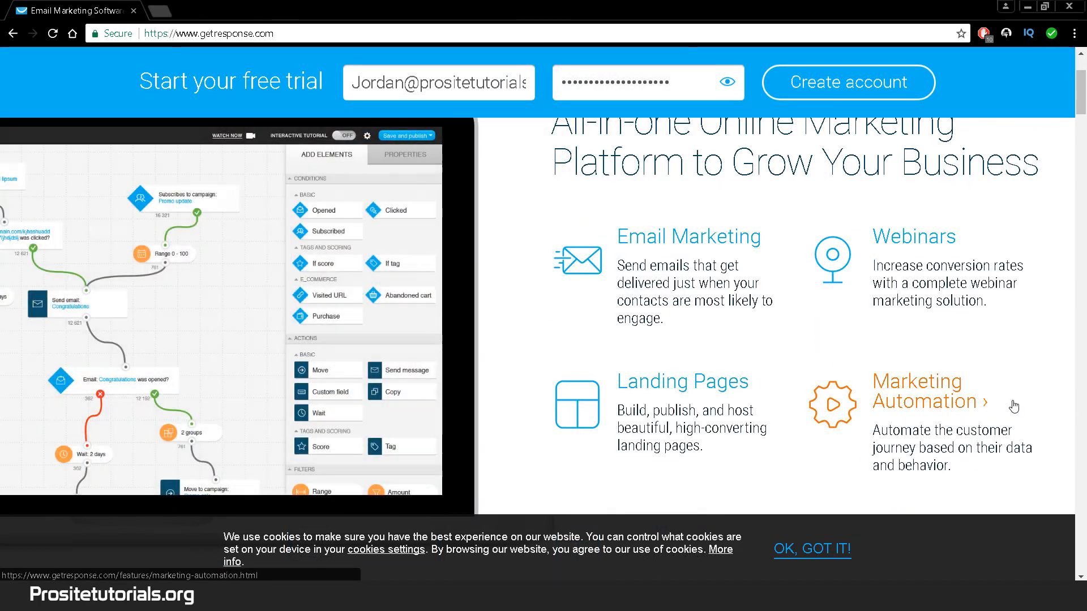
{"action": "scroll", "coordinate": [1034, 378], "scroll_direction": "down", "scroll_amount": 1}
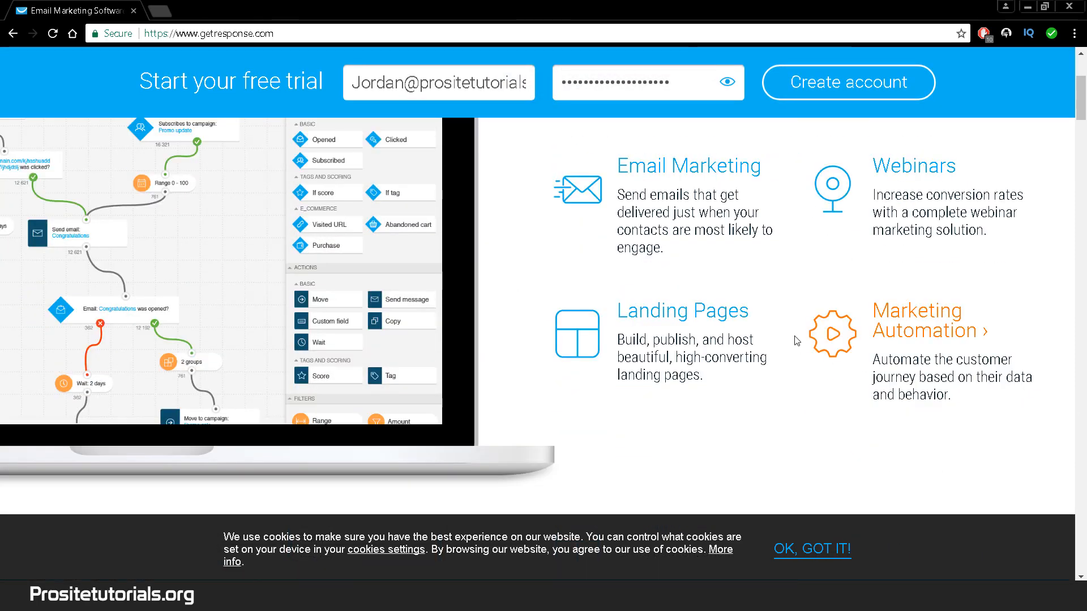
{"action": "scroll", "coordinate": [794, 337], "scroll_direction": "up", "scroll_amount": 2}
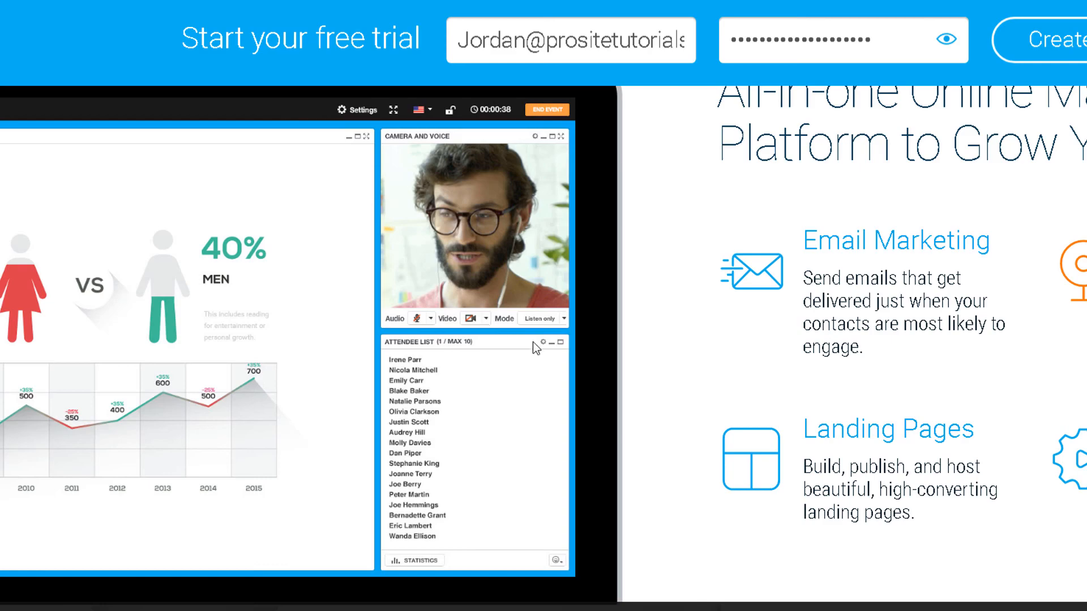
{"action": "scroll", "coordinate": [794, 300], "scroll_direction": "down", "scroll_amount": 2}
{"action": "scroll", "coordinate": [794, 323], "scroll_direction": "up", "scroll_amount": 2}
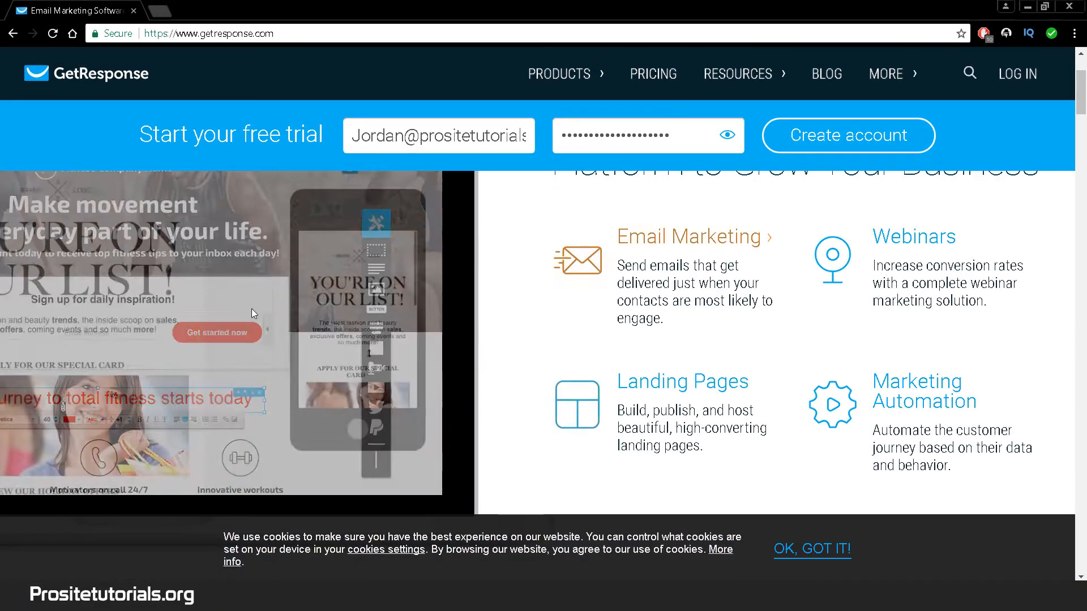
{"action": "scroll", "coordinate": [206, 312], "scroll_direction": "up", "scroll_amount": 1}
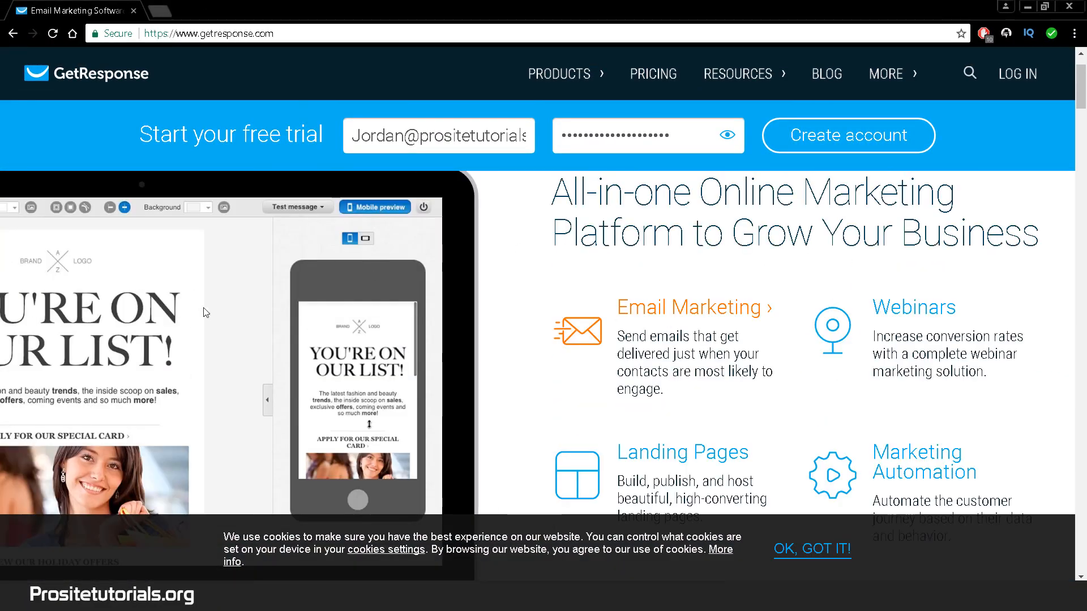
{"action": "scroll", "coordinate": [249, 348], "scroll_direction": "down", "scroll_amount": 1}
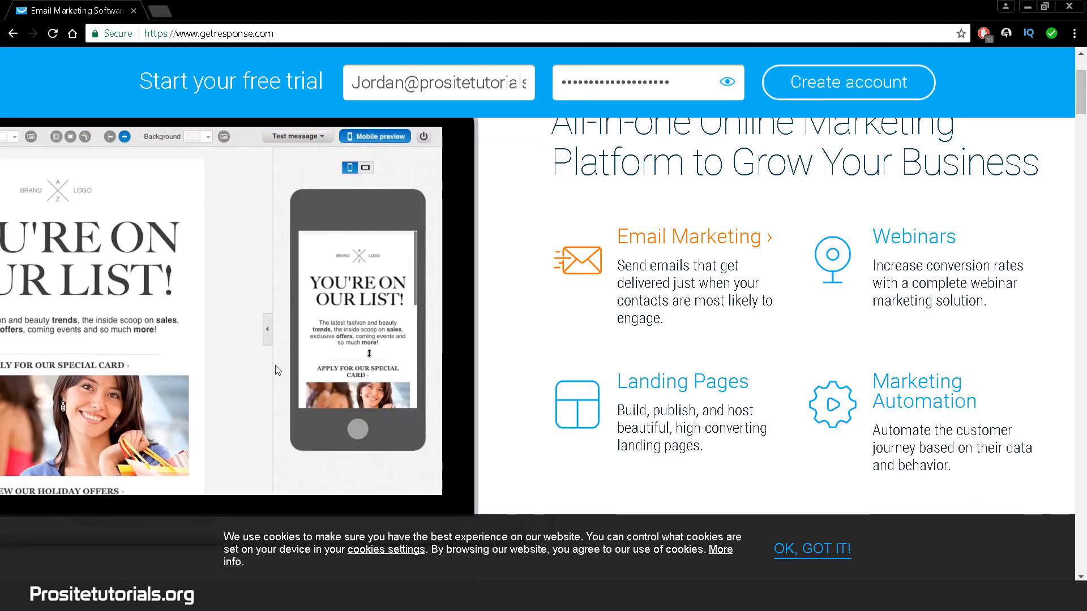
{"action": "scroll", "coordinate": [276, 351], "scroll_direction": "down", "scroll_amount": 1}
{"action": "scroll", "coordinate": [212, 314], "scroll_direction": "down", "scroll_amount": 1}
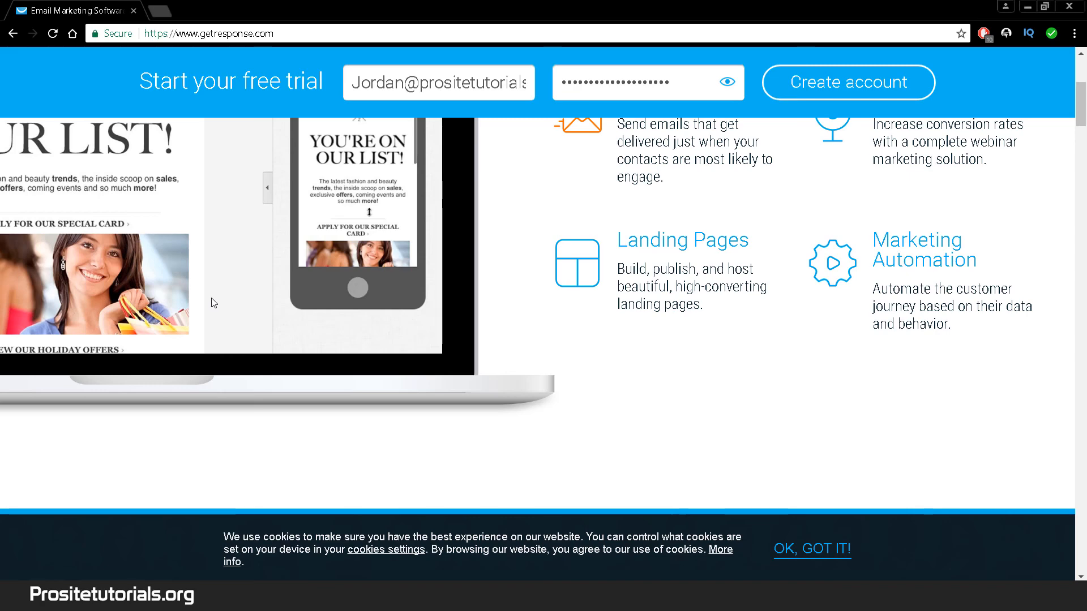
{"action": "scroll", "coordinate": [670, 332], "scroll_direction": "down", "scroll_amount": 3}
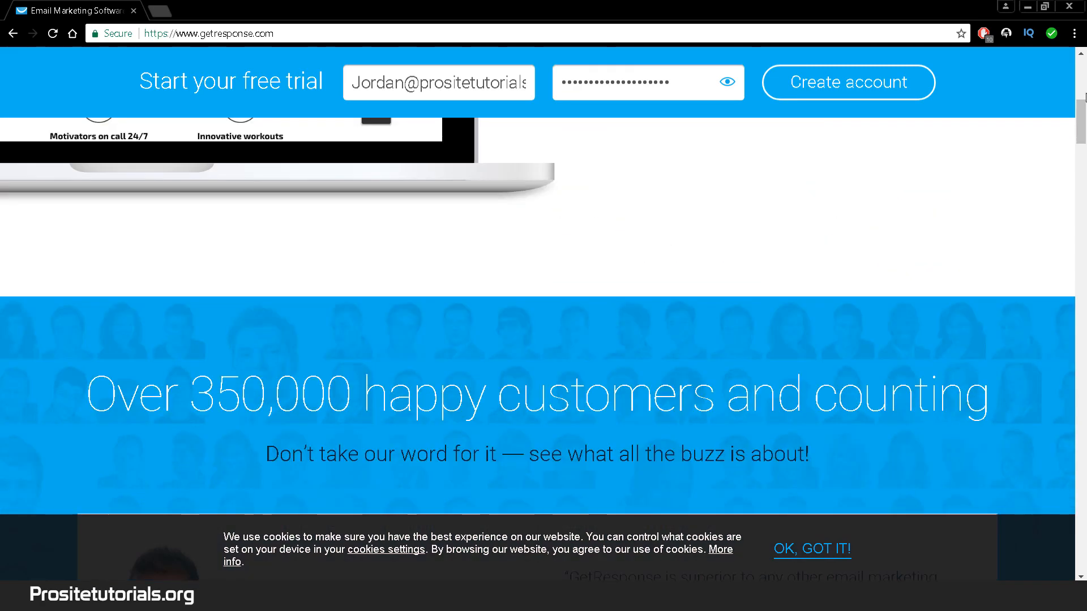
{"action": "left_click_drag", "start_coordinate": [1080, 121], "coordinate": [1080, 182]}
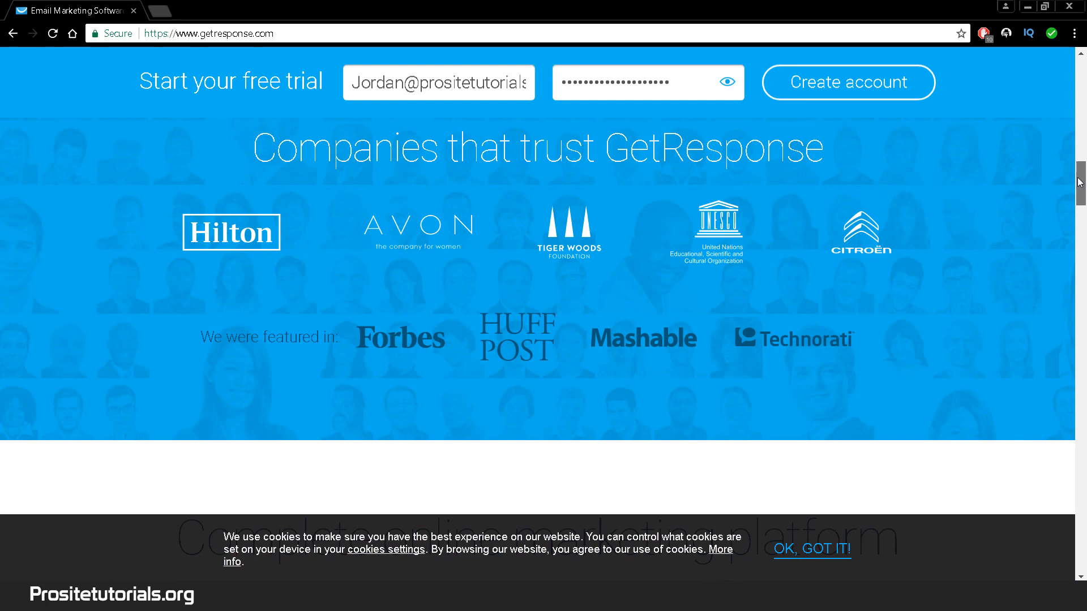
{"action": "left_click_drag", "start_coordinate": [1080, 182], "coordinate": [1080, 183]}
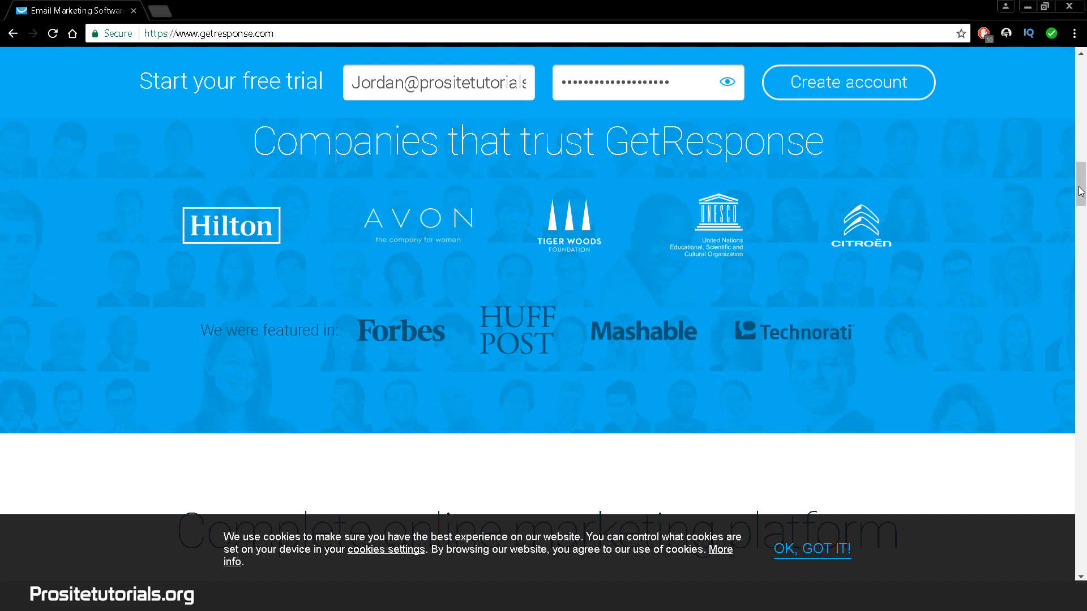
- Compare the prices and included features of the Email, Pro, Max and Enterprise packages
{"action": "left_click_drag", "start_coordinate": [1078, 186], "coordinate": [1079, 416]}
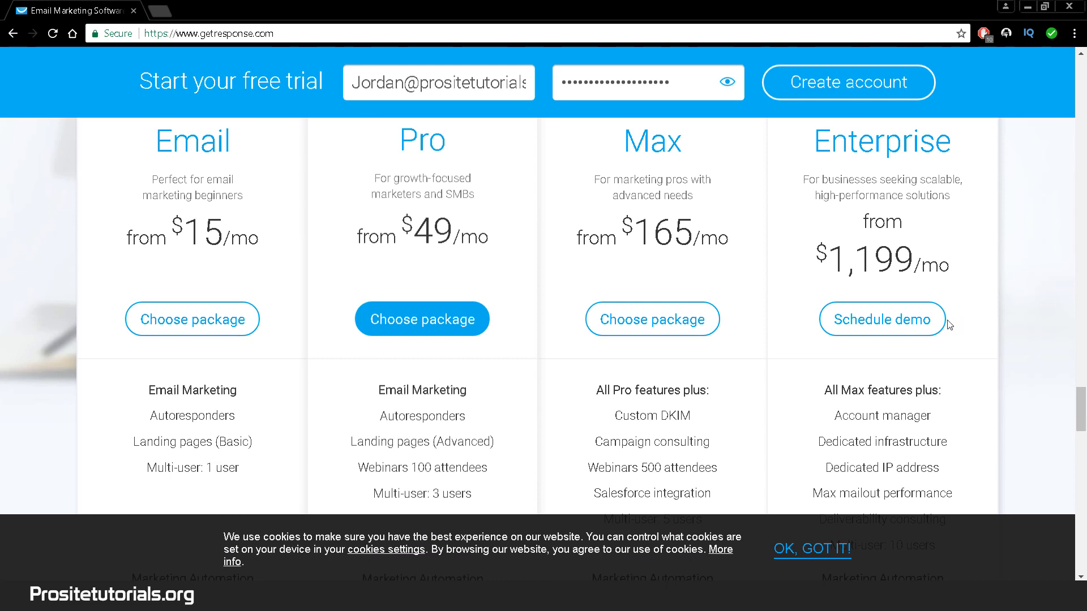
{"action": "scroll", "coordinate": [193, 287], "scroll_direction": "up", "scroll_amount": 1}
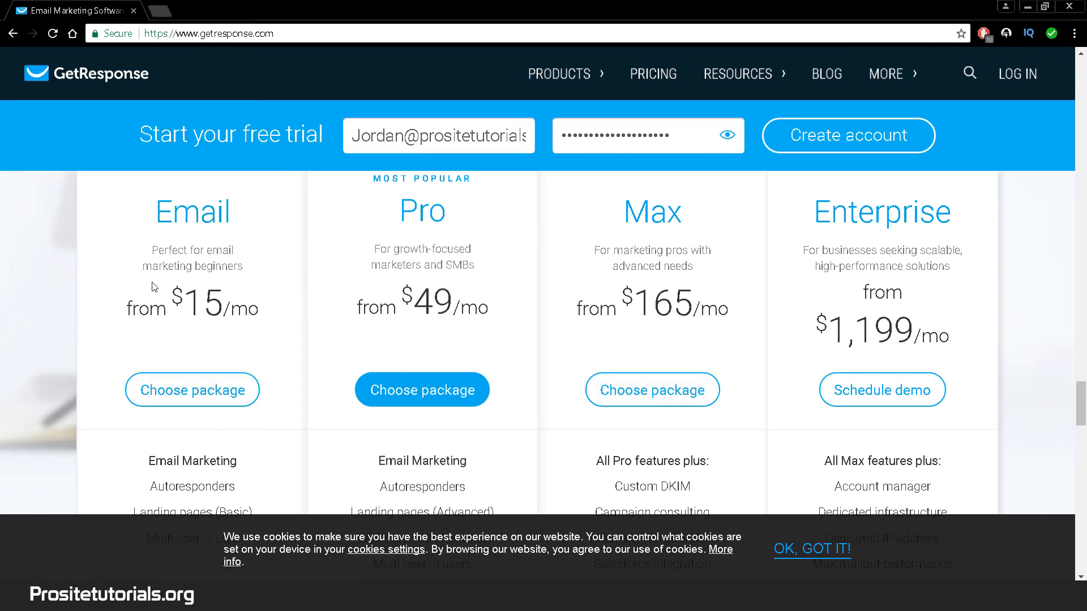
{"action": "scroll", "coordinate": [213, 246], "scroll_direction": "down", "scroll_amount": 1}
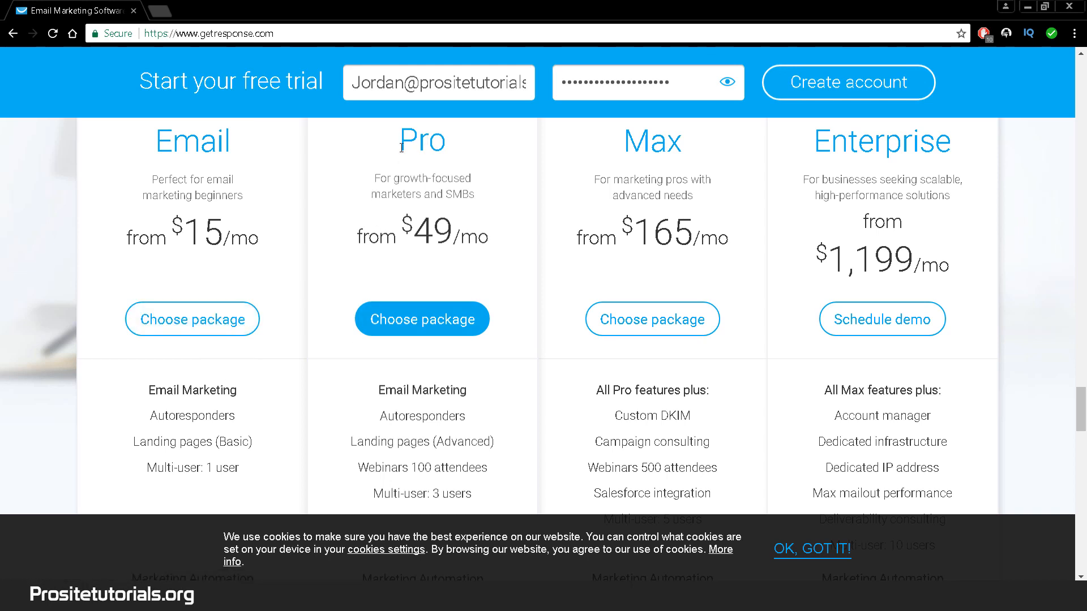
{"action": "scroll", "coordinate": [408, 148], "scroll_direction": "down", "scroll_amount": 2}
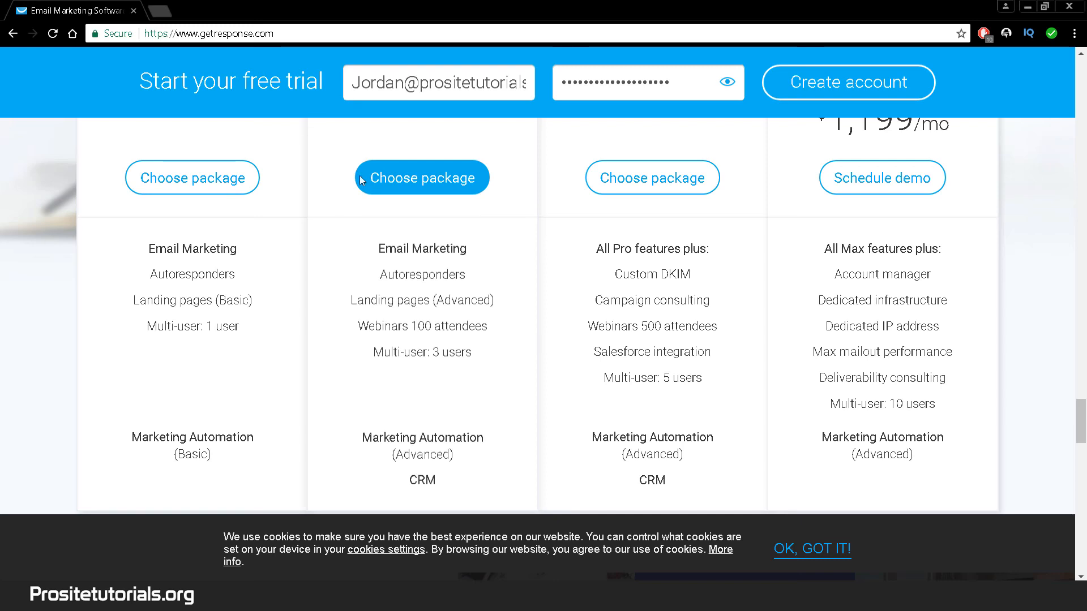
{"action": "scroll", "coordinate": [362, 180], "scroll_direction": "up", "scroll_amount": 2}
{"action": "scroll", "coordinate": [432, 295], "scroll_direction": "down", "scroll_amount": 2}
{"action": "scroll", "coordinate": [253, 208], "scroll_direction": "up", "scroll_amount": 3}
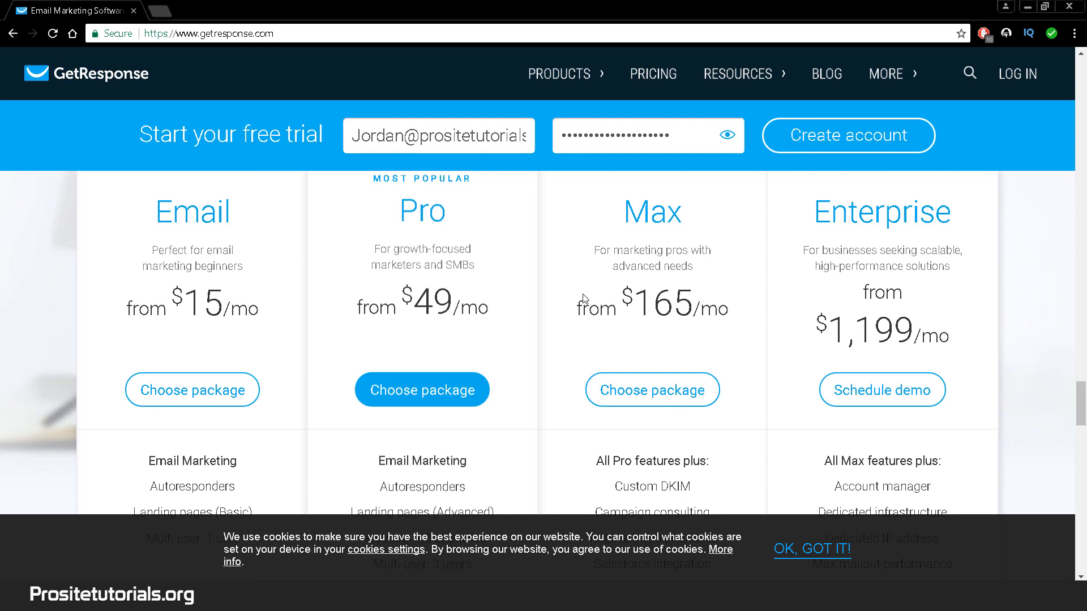
{"action": "scroll", "coordinate": [586, 300], "scroll_direction": "up", "scroll_amount": 2}
{"action": "scroll", "coordinate": [586, 266], "scroll_direction": "down", "scroll_amount": 2}
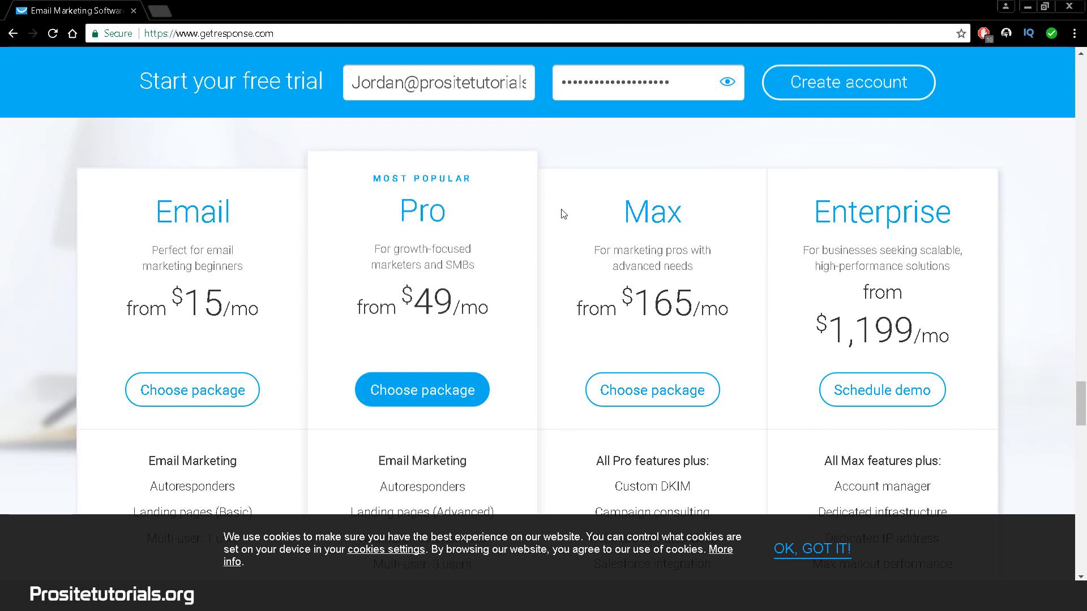
{"action": "scroll", "coordinate": [564, 215], "scroll_direction": "down", "scroll_amount": 2}
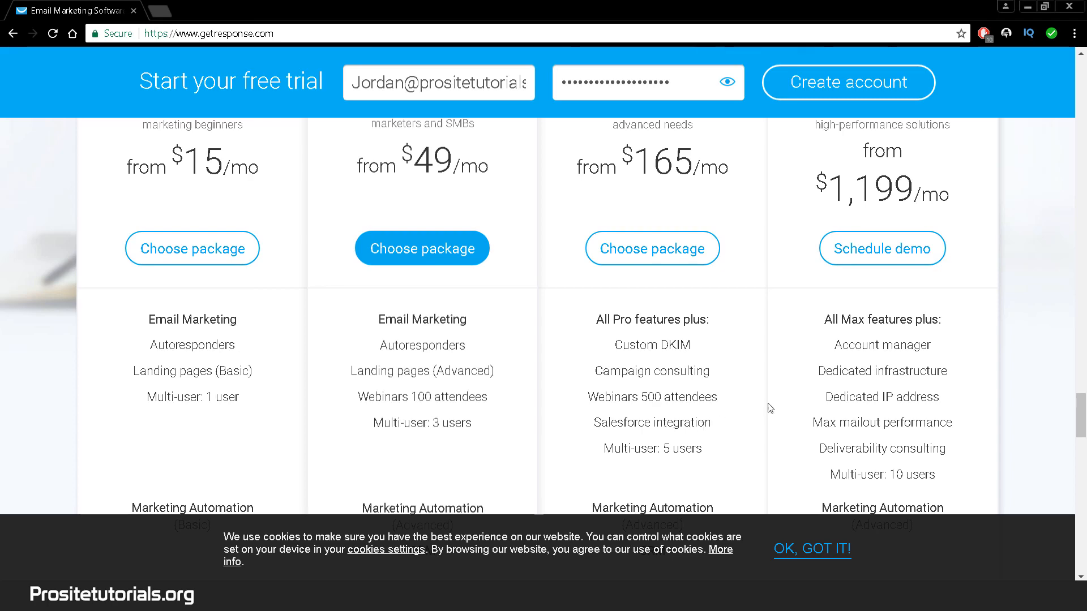
{"action": "scroll", "coordinate": [872, 314], "scroll_direction": "up", "scroll_amount": 1}
{"action": "scroll", "coordinate": [932, 257], "scroll_direction": "up", "scroll_amount": 2}
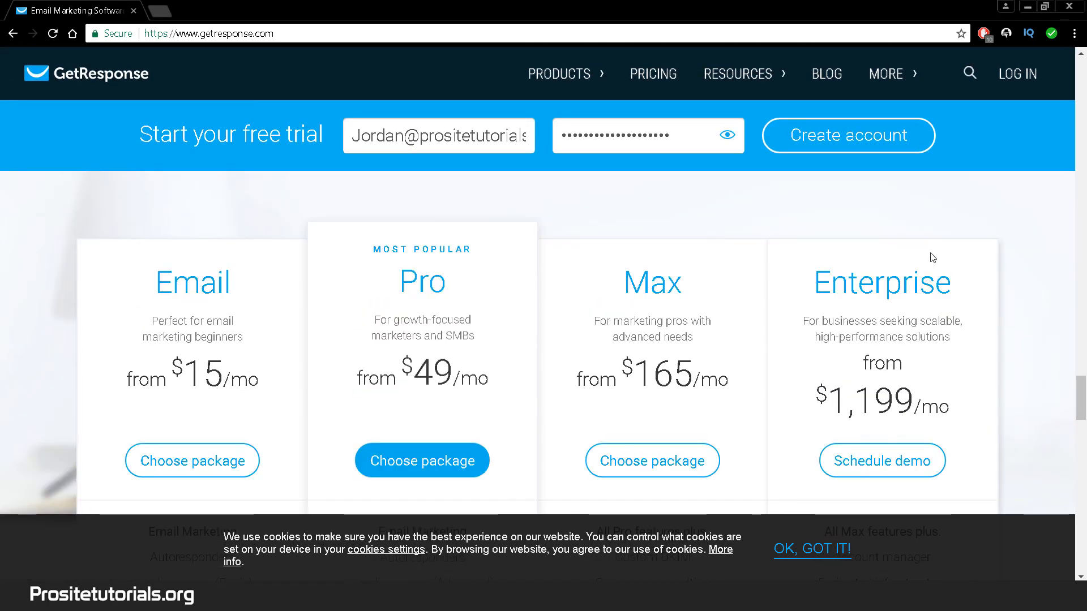
{"action": "scroll", "coordinate": [885, 303], "scroll_direction": "down", "scroll_amount": 4}
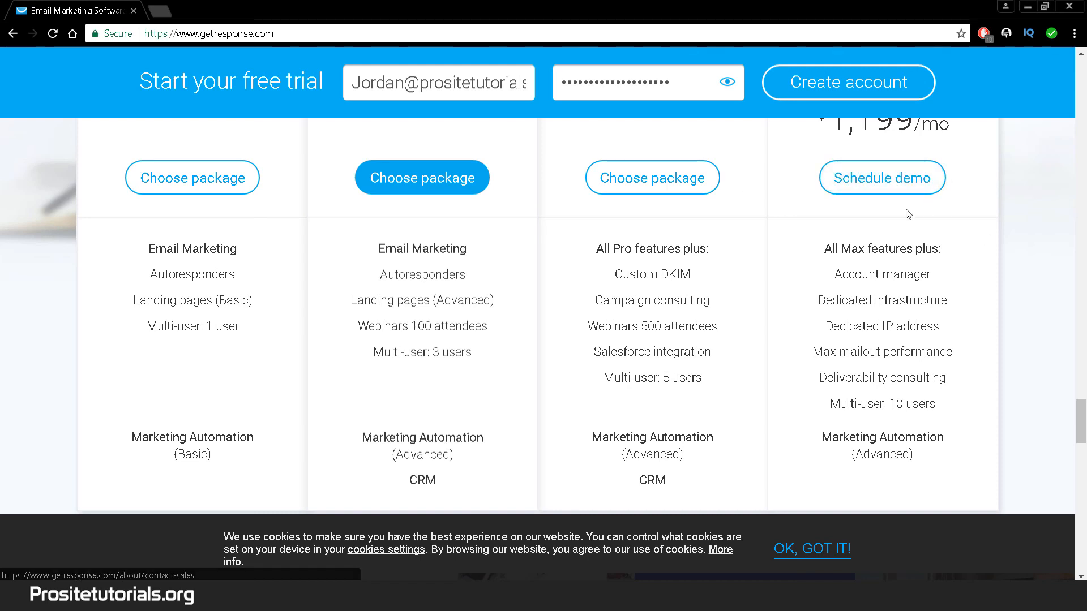
{"action": "scroll", "coordinate": [897, 229], "scroll_direction": "up", "scroll_amount": 5}
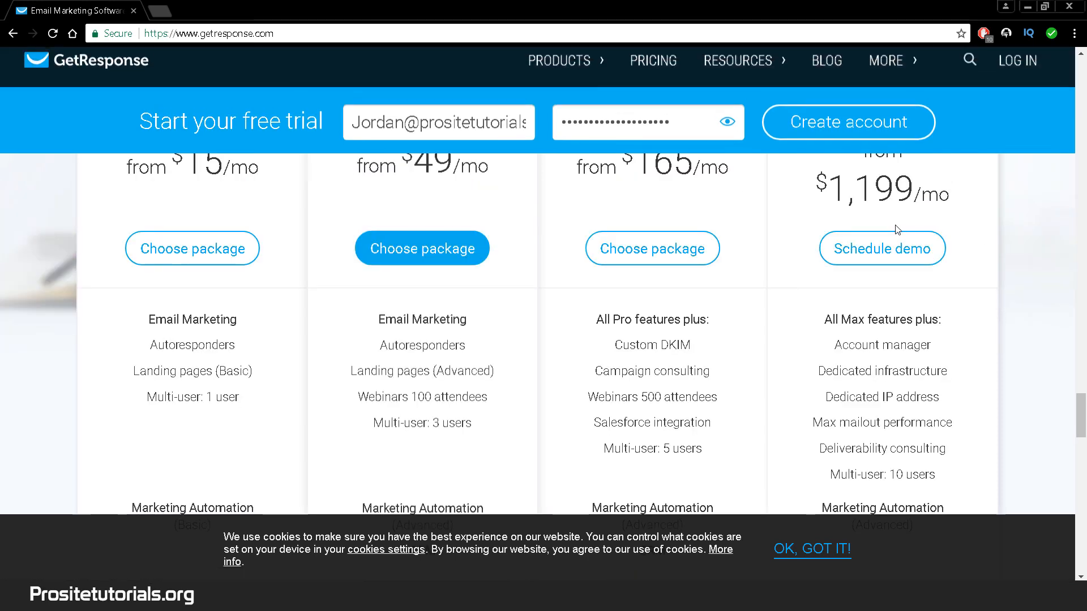
{"action": "scroll", "coordinate": [934, 365], "scroll_direction": "down", "scroll_amount": 1}
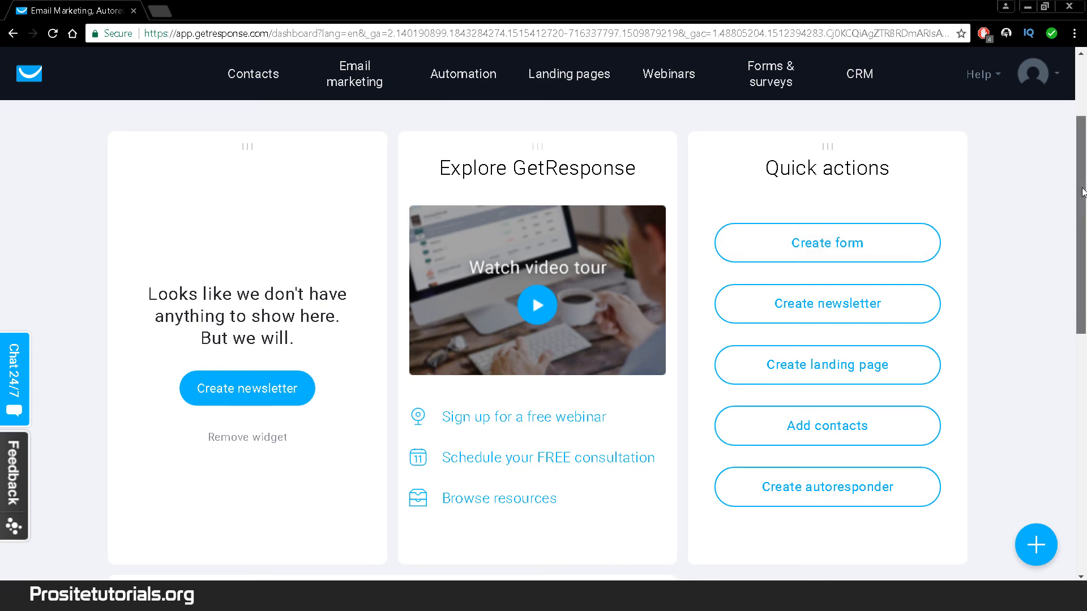
- Look over the account dashboard, including the trial notice and the Explore GetResponse, Quick actions and List stats widgets
{"action": "mouse_move", "coordinate": [1080, 180]}
{"action": "left_mouse_down"}
{"action": "mouse_move", "coordinate": [1080, 211]}
{"action": "mouse_move", "coordinate": [1082, 194]}
{"action": "left_mouse_up"}
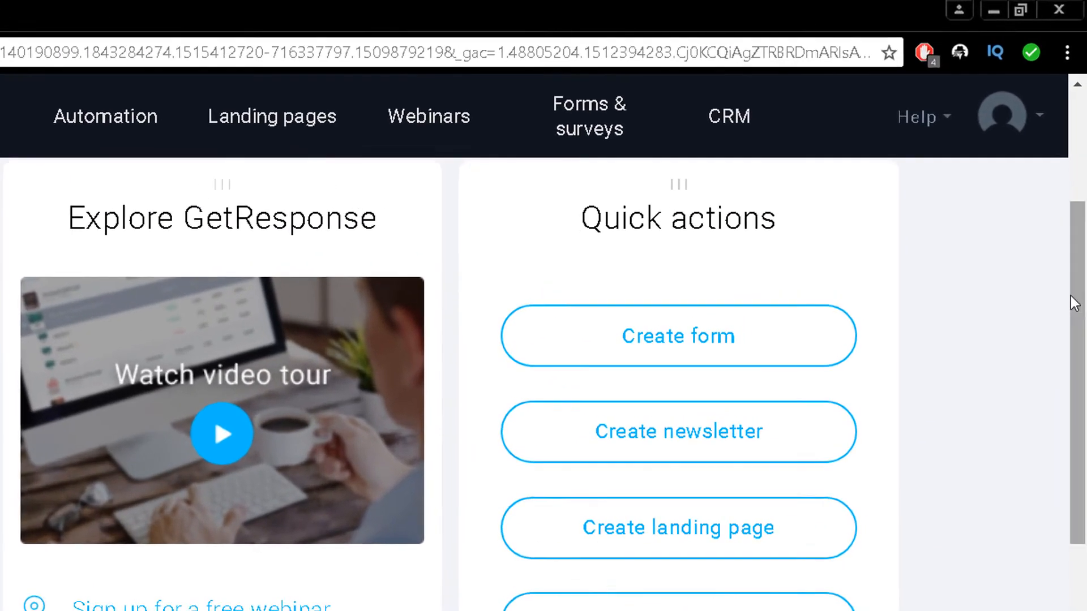
{"action": "scroll", "coordinate": [1016, 238], "scroll_direction": "up", "scroll_amount": 2}
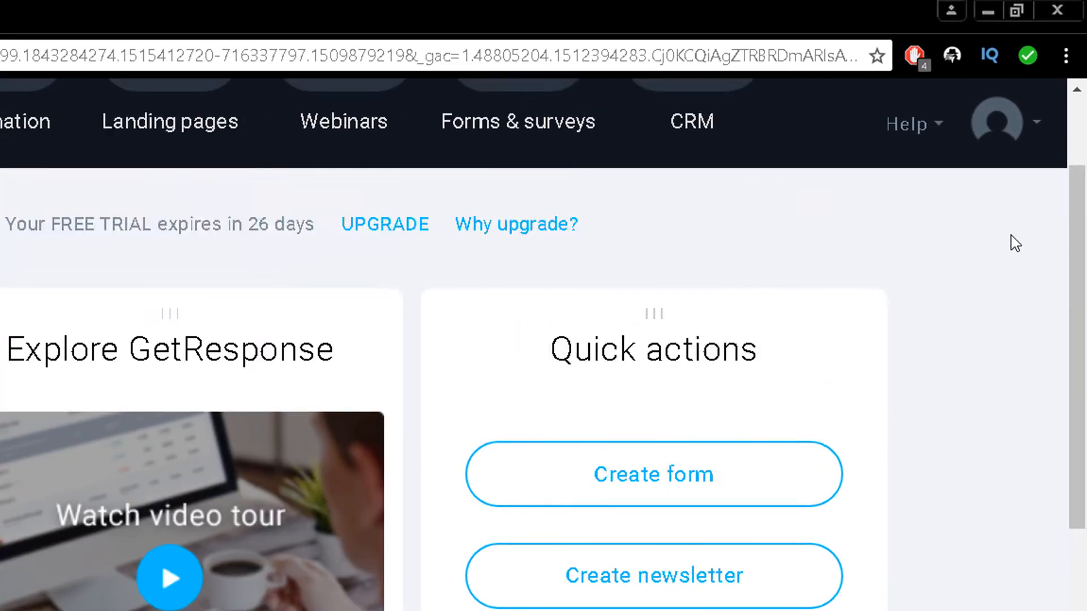
{"action": "mouse_move", "coordinate": [992, 160]}
{"action": "scroll", "coordinate": [532, 350], "scroll_direction": "down", "scroll_amount": 1}
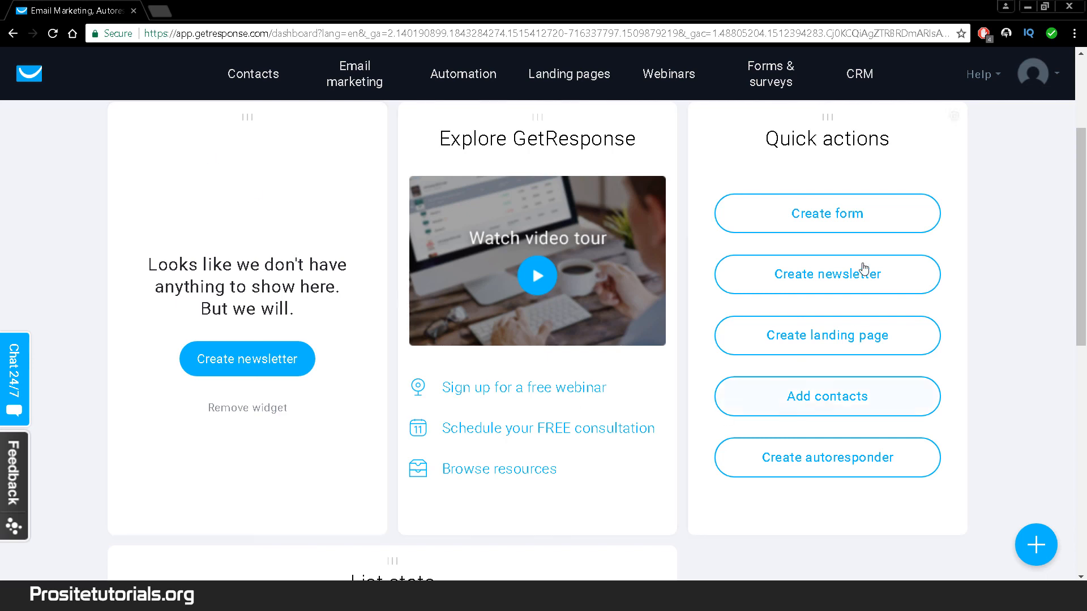
{"action": "scroll", "coordinate": [654, 258], "scroll_direction": "down", "scroll_amount": 2}
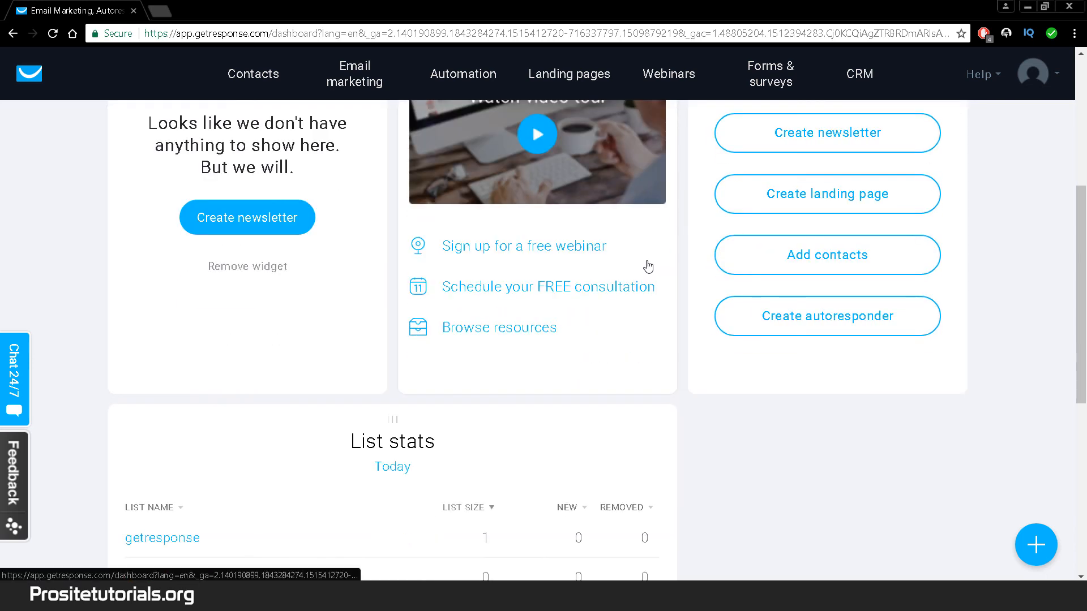
{"action": "scroll", "coordinate": [650, 266], "scroll_direction": "down", "scroll_amount": 1}
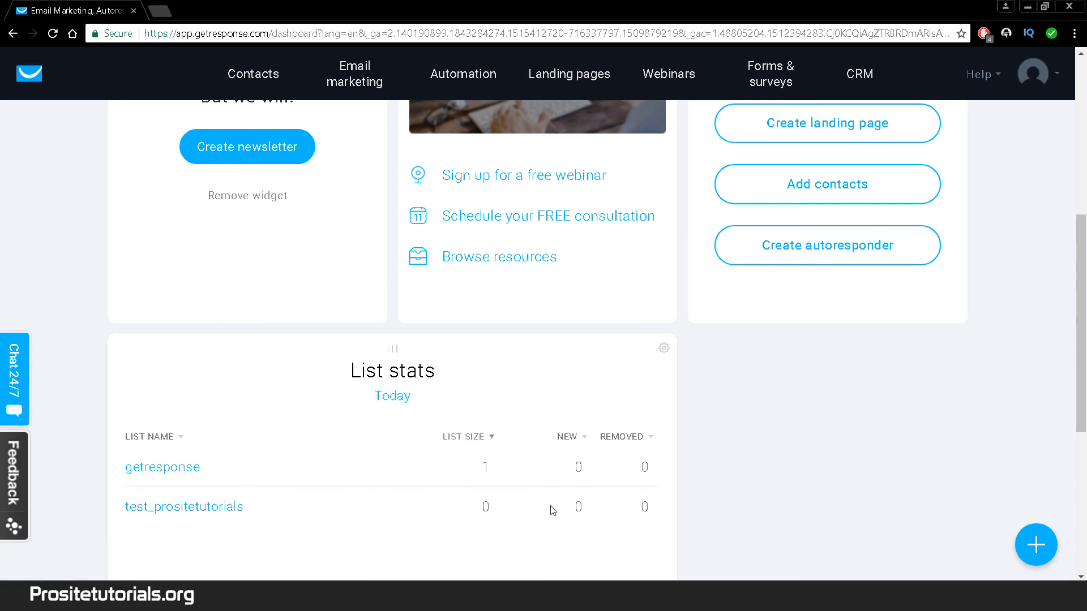
{"action": "scroll", "coordinate": [715, 399], "scroll_direction": "up", "scroll_amount": 2}
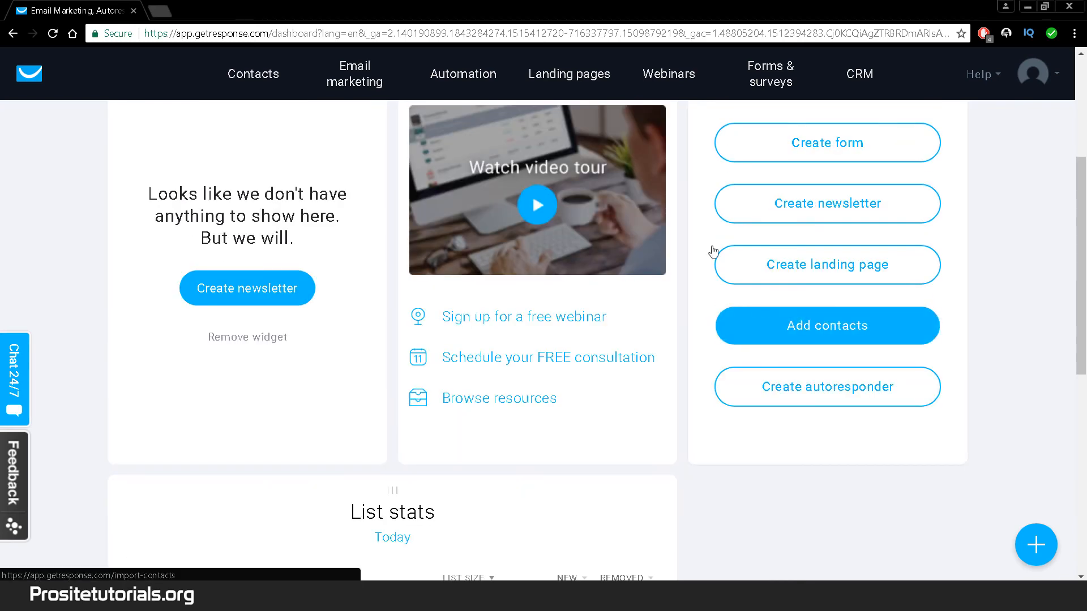
{"action": "scroll", "coordinate": [736, 235], "scroll_direction": "up", "scroll_amount": 1}
{"action": "scroll", "coordinate": [418, 154], "scroll_direction": "up", "scroll_amount": 1}
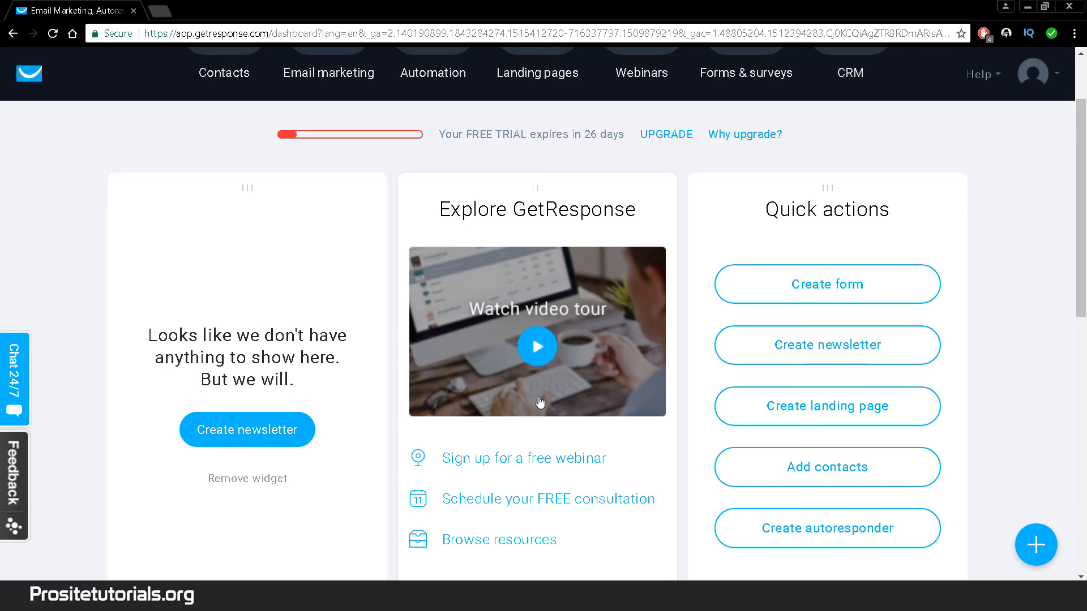
{"action": "scroll", "coordinate": [538, 401], "scroll_direction": "down", "scroll_amount": 1}
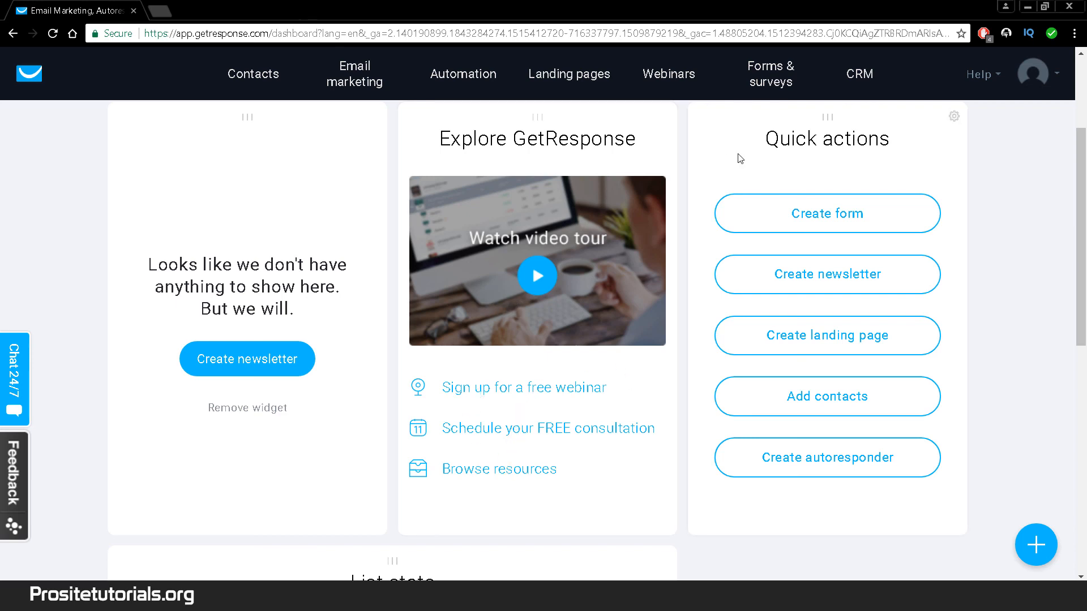
{"action": "scroll", "coordinate": [739, 158], "scroll_direction": "up", "scroll_amount": 1}
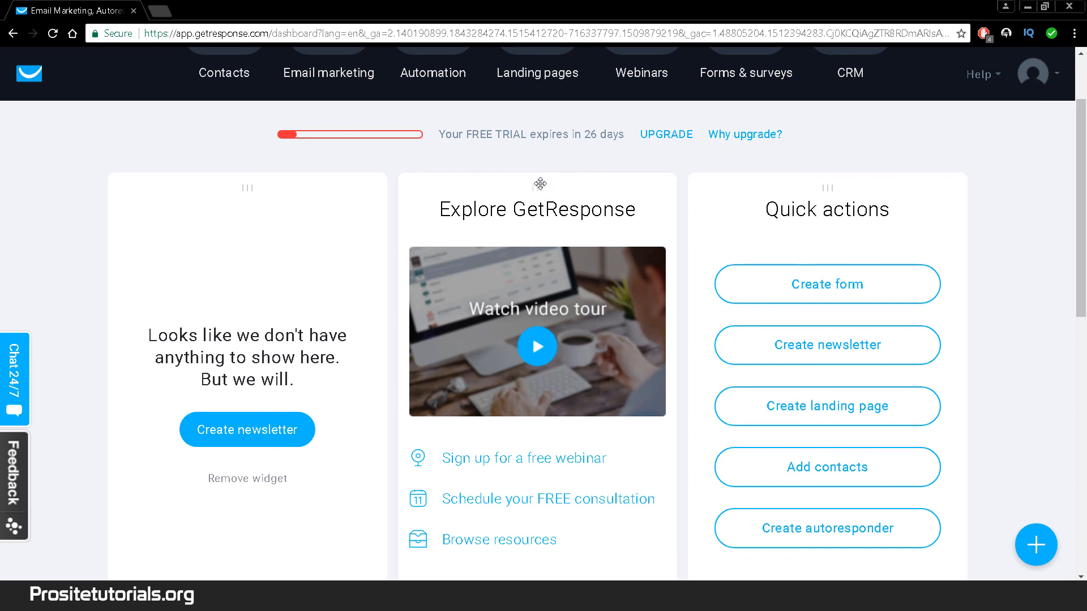
- Move the Explore GetResponse widget to the first position on the dashboard, ahead of the newsletter widget
{"action": "left_click_drag", "start_coordinate": [548, 187], "coordinate": [339, 181]}
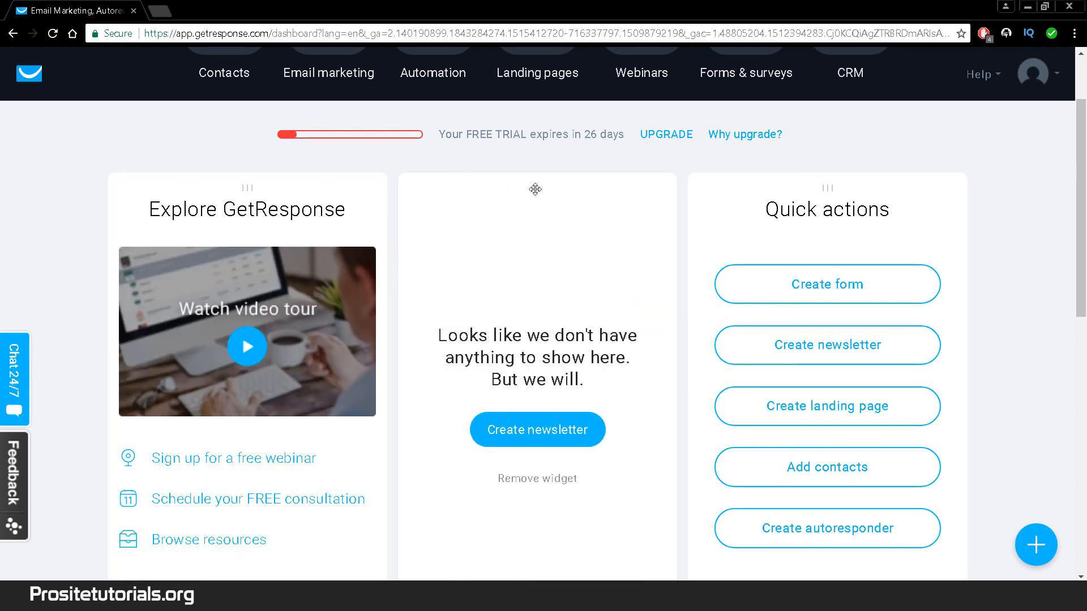
{"action": "left_click_drag", "start_coordinate": [536, 189], "coordinate": [173, 191]}
{"action": "left_click_drag", "start_coordinate": [522, 193], "coordinate": [269, 189]}
{"action": "left_click_drag", "start_coordinate": [548, 192], "coordinate": [421, 187]}
{"action": "left_click_drag", "start_coordinate": [534, 182], "coordinate": [356, 192]}
- Move the Quick actions widget down to the second dashboard row, beside the List stats widget
{"action": "scroll", "coordinate": [549, 195], "scroll_direction": "down", "scroll_amount": 1}
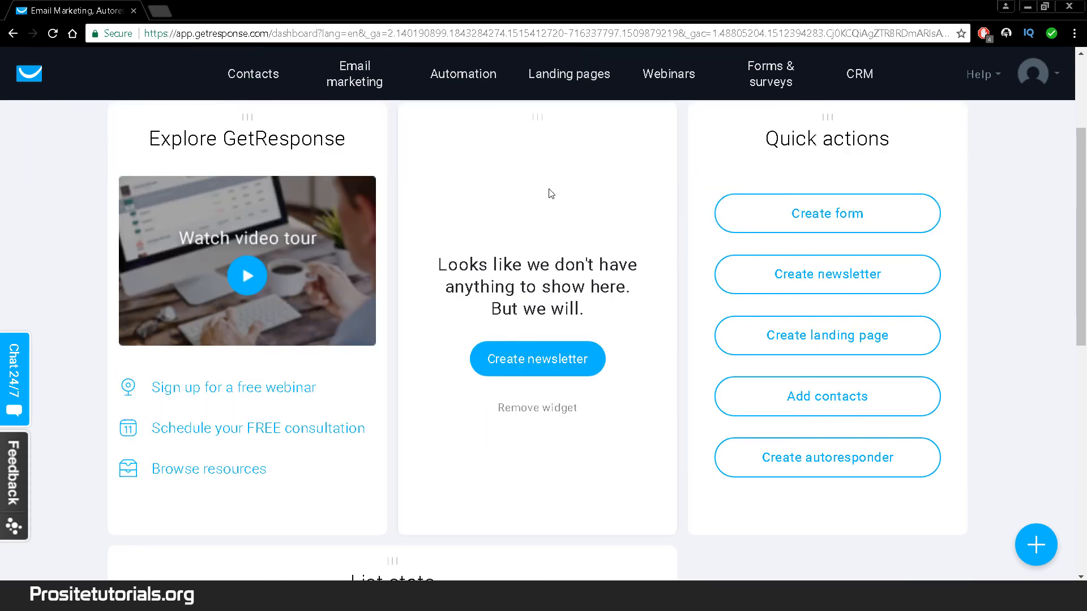
{"action": "scroll", "coordinate": [558, 185], "scroll_direction": "up", "scroll_amount": 2}
{"action": "scroll", "coordinate": [557, 185], "scroll_direction": "down", "scroll_amount": 2}
{"action": "scroll", "coordinate": [560, 190], "scroll_direction": "up", "scroll_amount": 2}
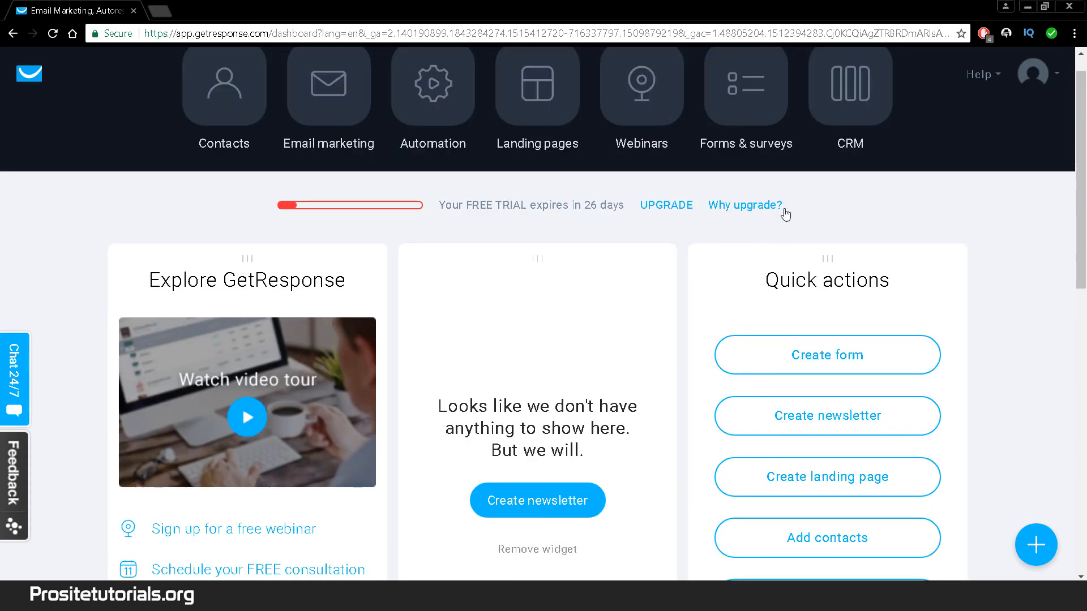
{"action": "left_click_drag", "start_coordinate": [821, 251], "coordinate": [390, 296]}
{"action": "scroll", "coordinate": [297, 149], "scroll_direction": "down", "scroll_amount": 3}
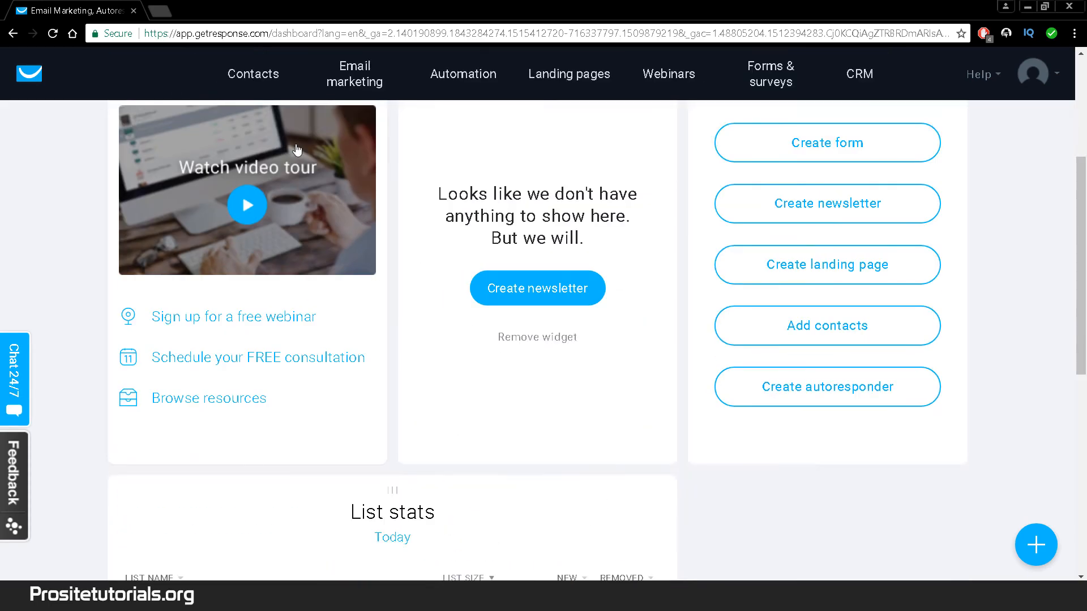
{"action": "scroll", "coordinate": [297, 149], "scroll_direction": "down", "scroll_amount": 4}
{"action": "scroll", "coordinate": [313, 388], "scroll_direction": "up", "scroll_amount": 1}
{"action": "left_click_drag", "start_coordinate": [285, 180], "coordinate": [304, 267]}
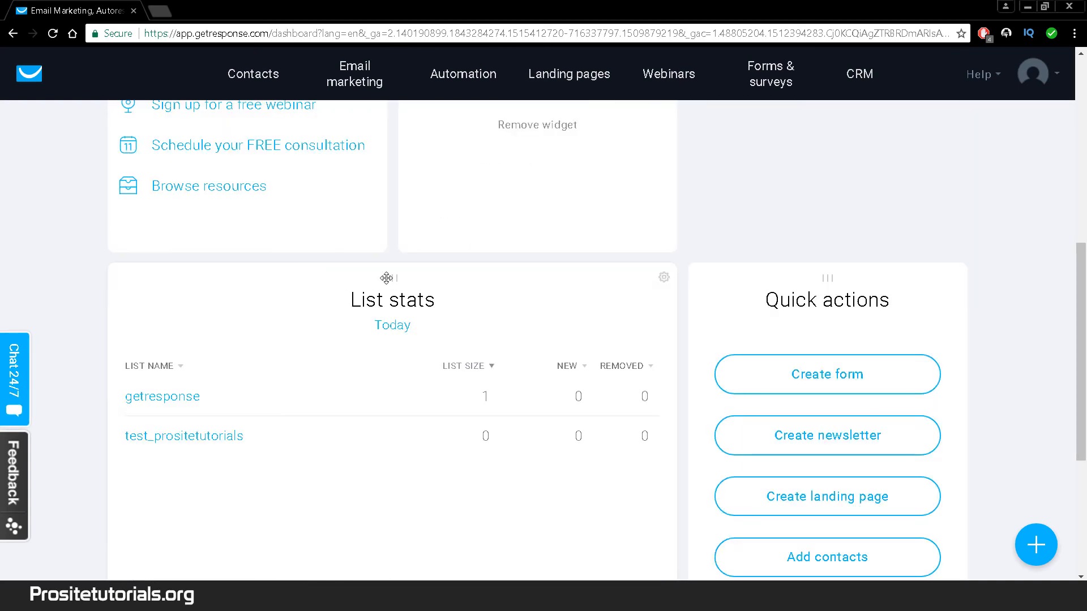
- Move the Quick actions widget to the first position on the dashboard and the Explore GetResponse widget directly beside it
{"action": "left_click_drag", "start_coordinate": [386, 278], "coordinate": [542, 278]}
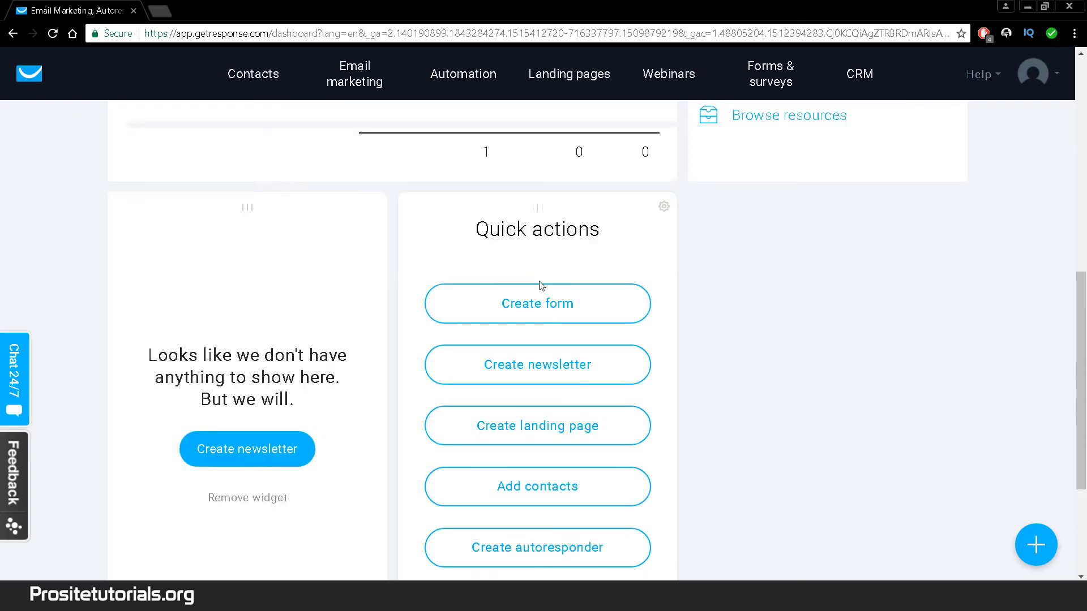
{"action": "scroll", "coordinate": [539, 282], "scroll_direction": "up", "scroll_amount": 2}
{"action": "left_click_drag", "start_coordinate": [532, 354], "coordinate": [554, 303]}
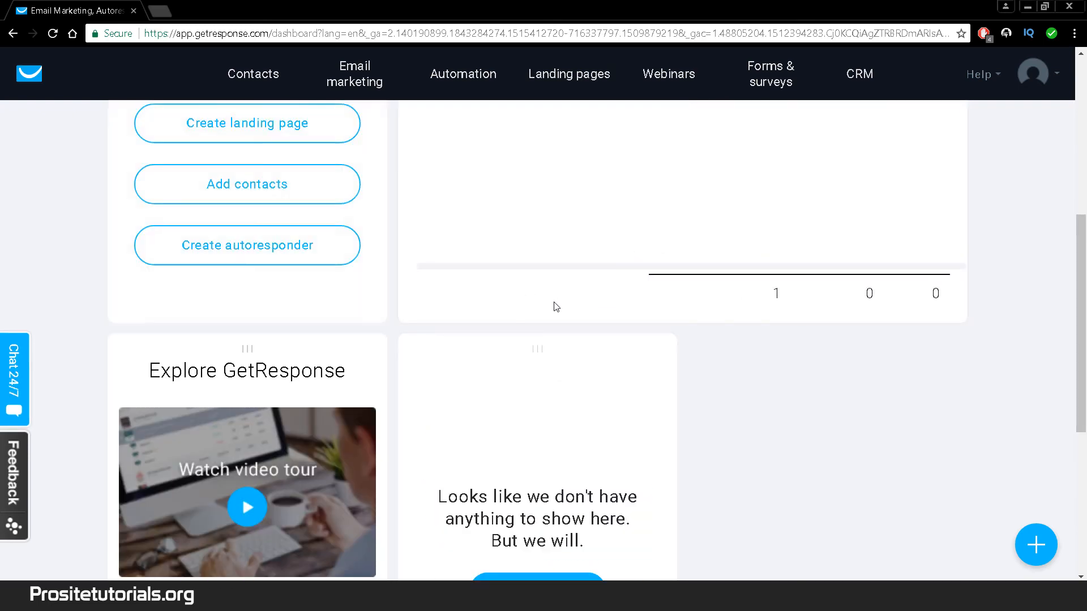
{"action": "scroll", "coordinate": [538, 322], "scroll_direction": "up", "scroll_amount": 2}
{"action": "scroll", "coordinate": [419, 359], "scroll_direction": "down", "scroll_amount": 1}
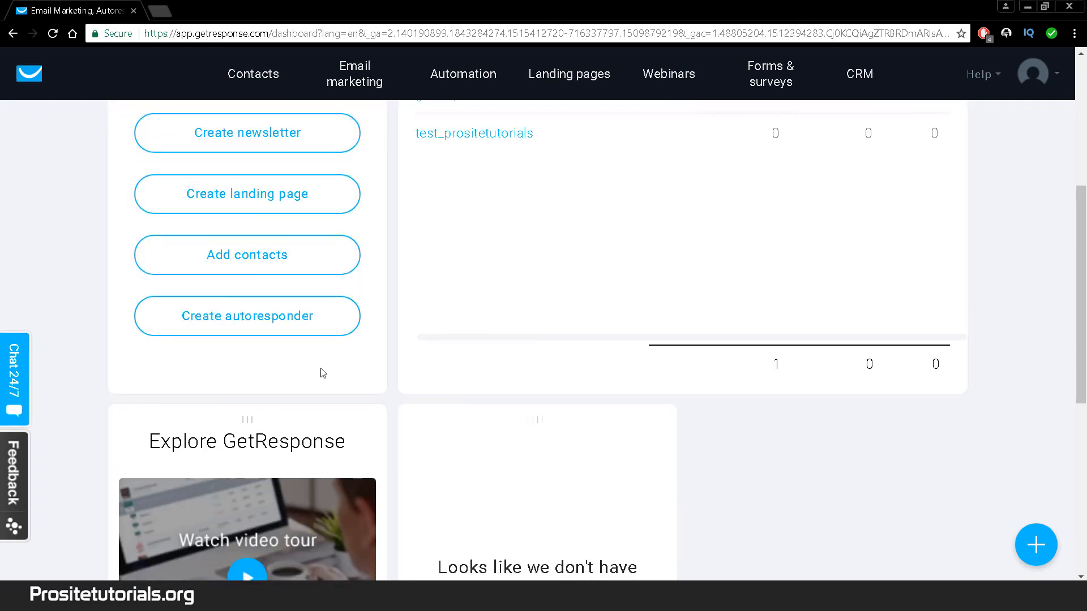
{"action": "scroll", "coordinate": [549, 246], "scroll_direction": "up", "scroll_amount": 4}
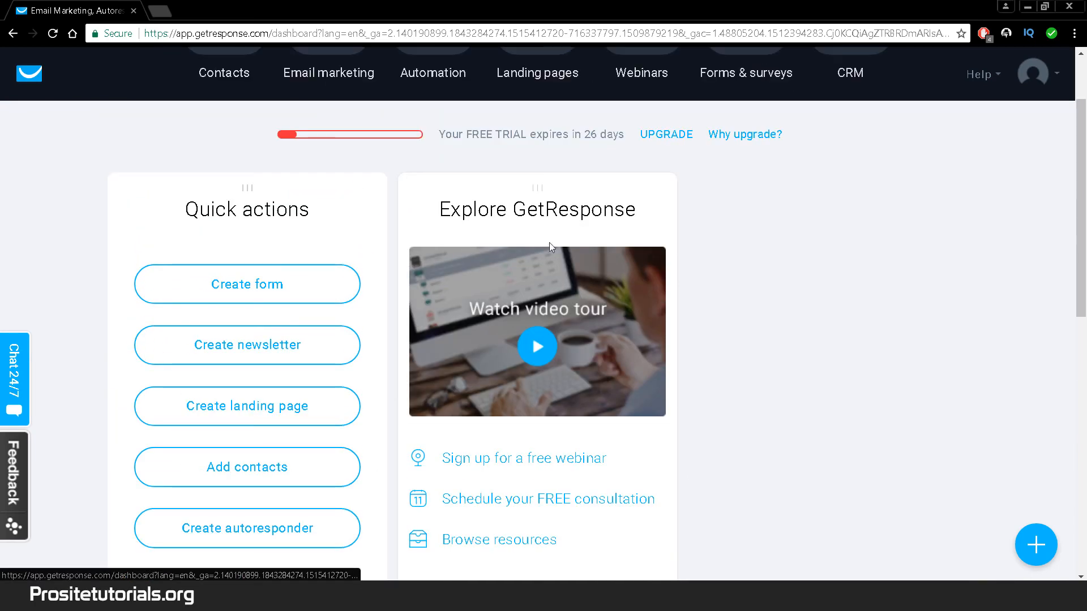
- Move the empty newsletter widget from beside List stats up to the third position of the first dashboard row
{"action": "scroll", "coordinate": [634, 241], "scroll_direction": "down", "scroll_amount": 2}
{"action": "scroll", "coordinate": [630, 249], "scroll_direction": "up", "scroll_amount": 2}
{"action": "scroll", "coordinate": [637, 240], "scroll_direction": "down", "scroll_amount": 2}
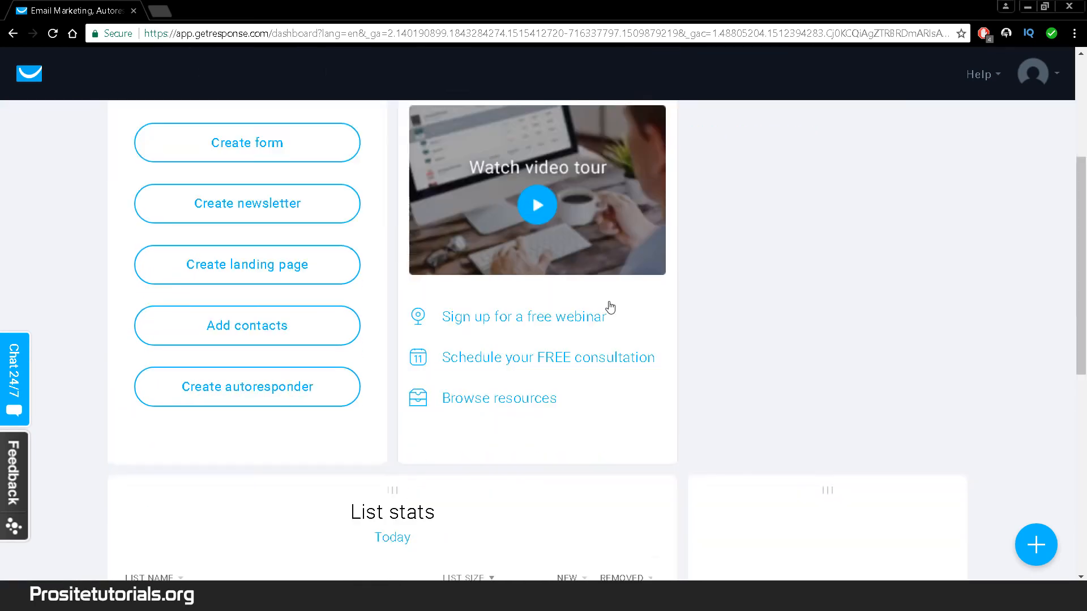
{"action": "scroll", "coordinate": [610, 307], "scroll_direction": "down", "scroll_amount": 3}
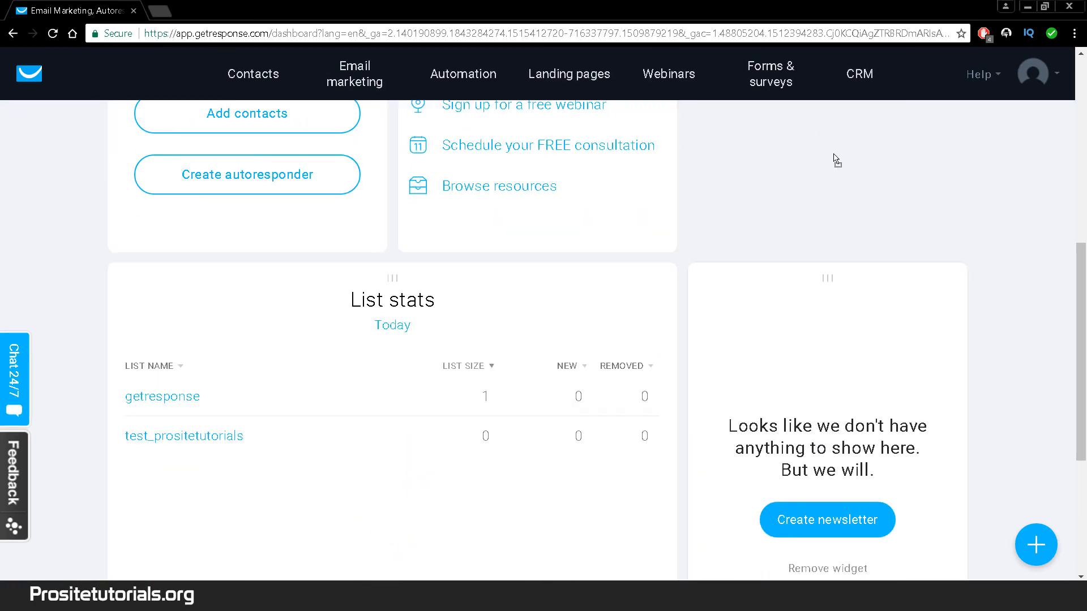
{"action": "scroll", "coordinate": [832, 145], "scroll_direction": "up", "scroll_amount": 6}
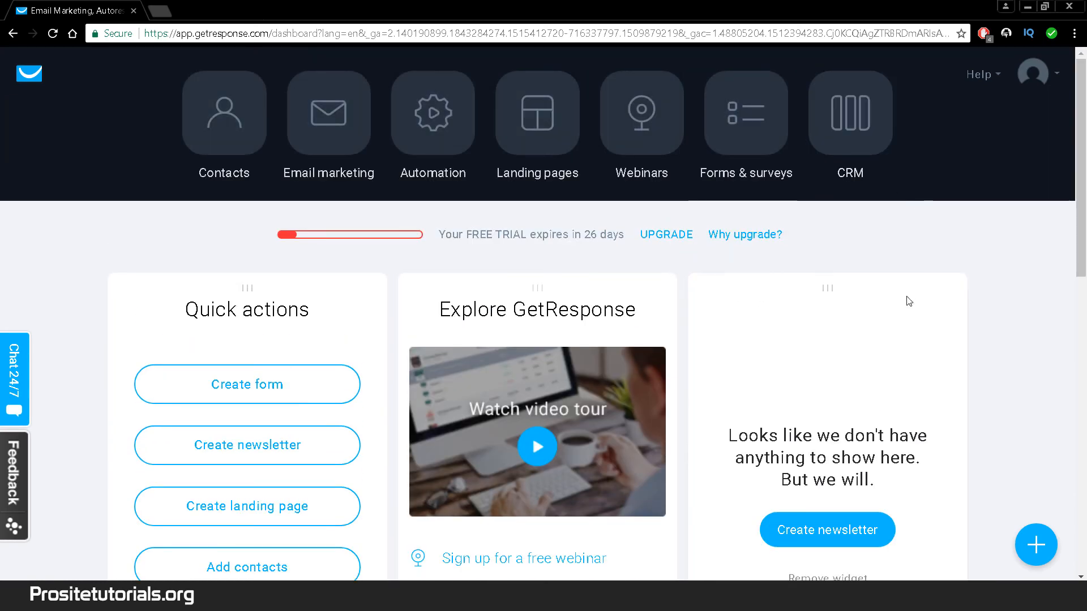
- Remove the empty newsletter widget from the dashboard
{"action": "scroll", "coordinate": [908, 302], "scroll_direction": "down", "scroll_amount": 4}
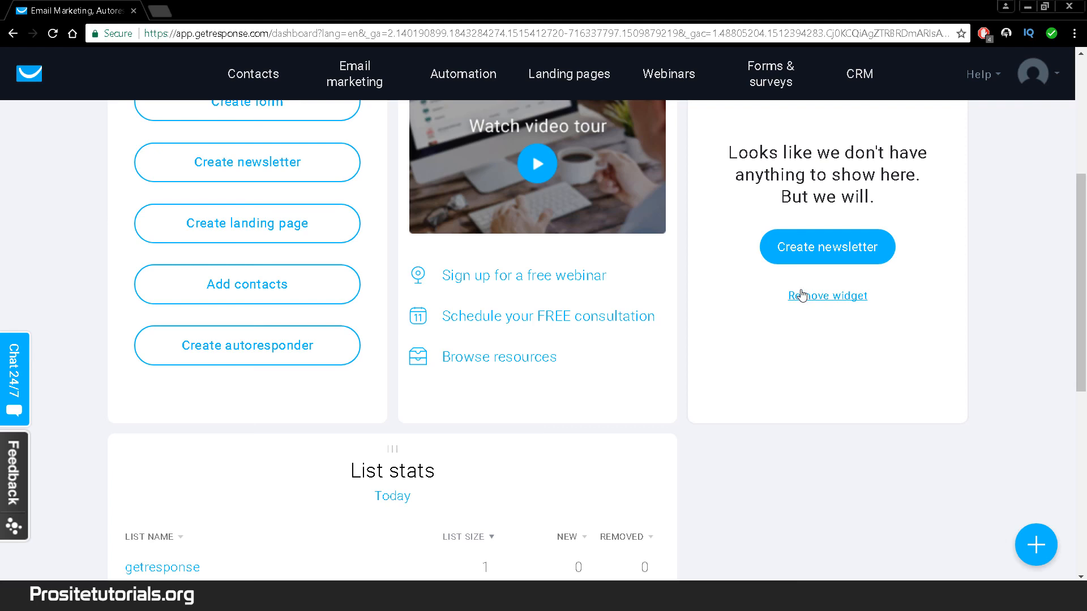
{"action": "left_click", "coordinate": [795, 295]}
{"action": "scroll", "coordinate": [480, 355], "scroll_direction": "down", "scroll_amount": 1}
- Review the subscription stats period options in the List stats widget's settings, leaving them without saving
{"action": "scroll", "coordinate": [510, 340], "scroll_direction": "down", "scroll_amount": 4}
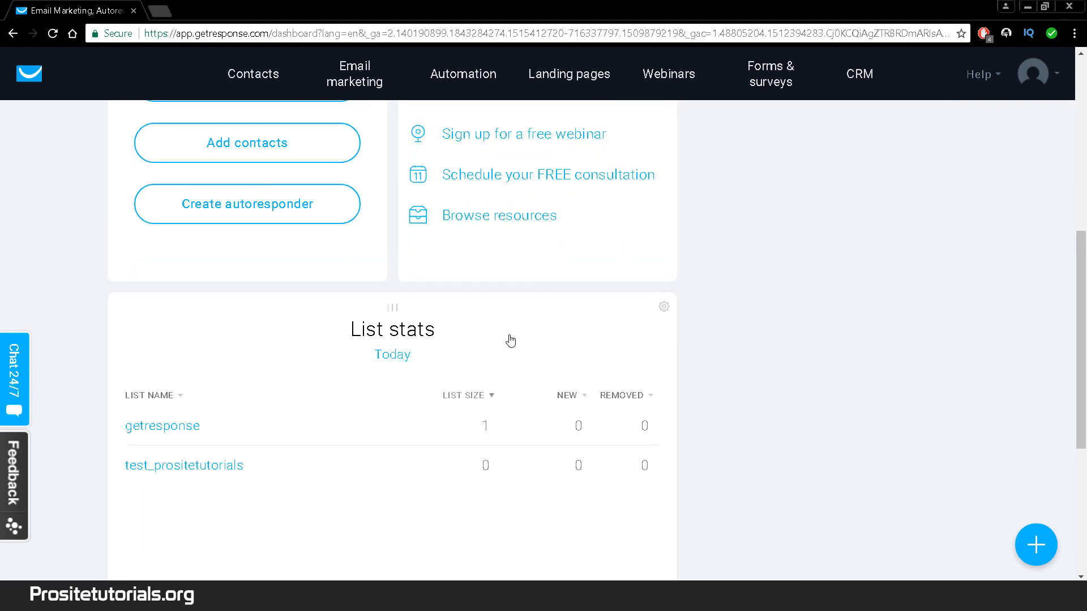
{"action": "scroll", "coordinate": [509, 323], "scroll_direction": "up", "scroll_amount": 2}
{"action": "left_click", "coordinate": [664, 236]}
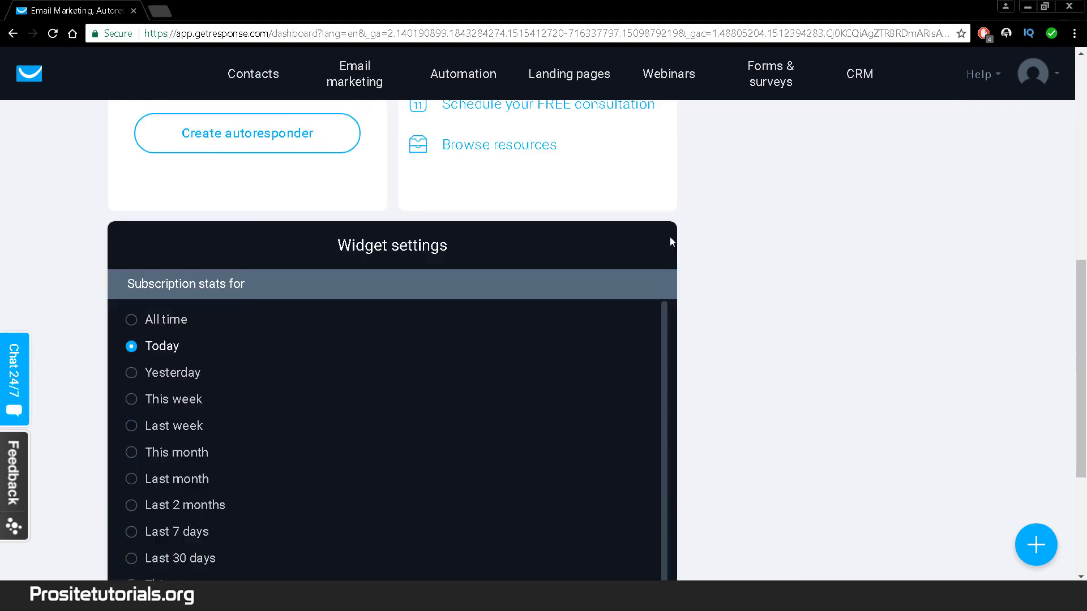
{"action": "scroll", "coordinate": [533, 318], "scroll_direction": "down", "scroll_amount": 4}
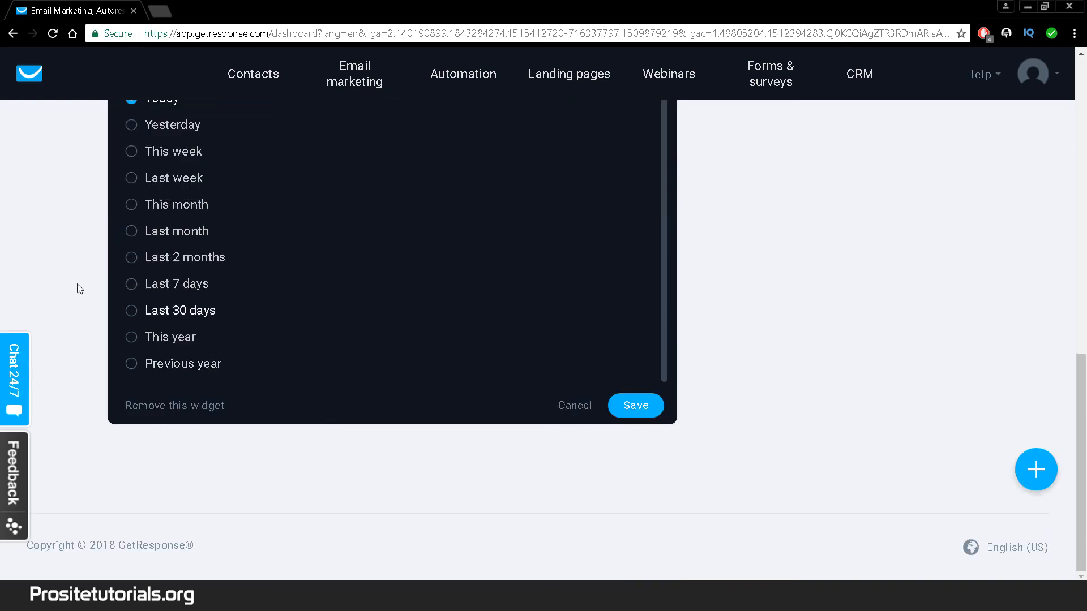
{"action": "scroll", "coordinate": [228, 294], "scroll_direction": "up", "scroll_amount": 2}
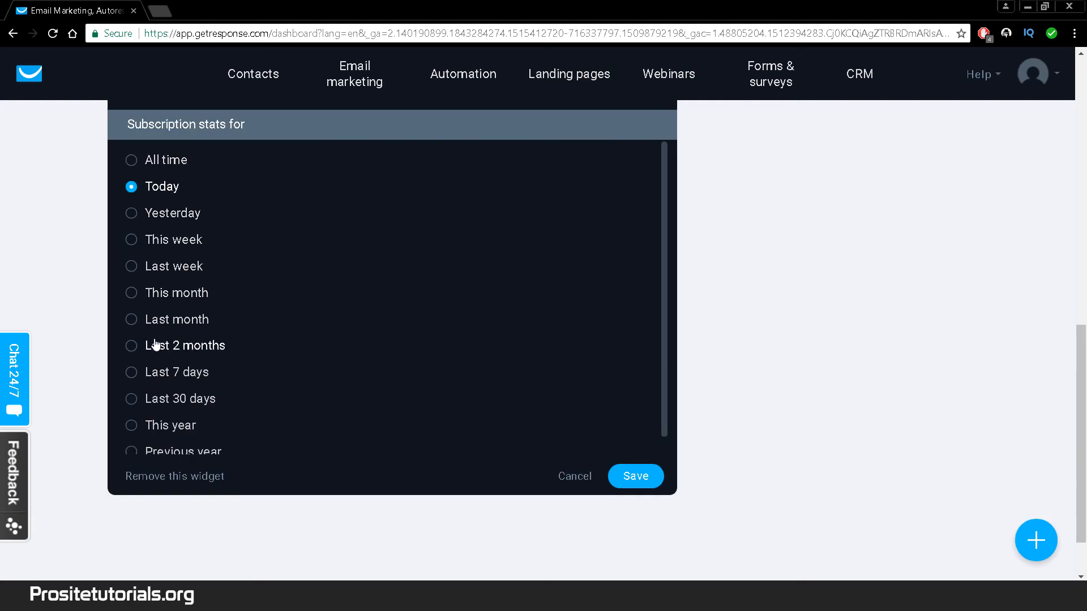
{"action": "left_click", "coordinate": [563, 479]}
{"action": "scroll", "coordinate": [891, 344], "scroll_direction": "up", "scroll_amount": 3}
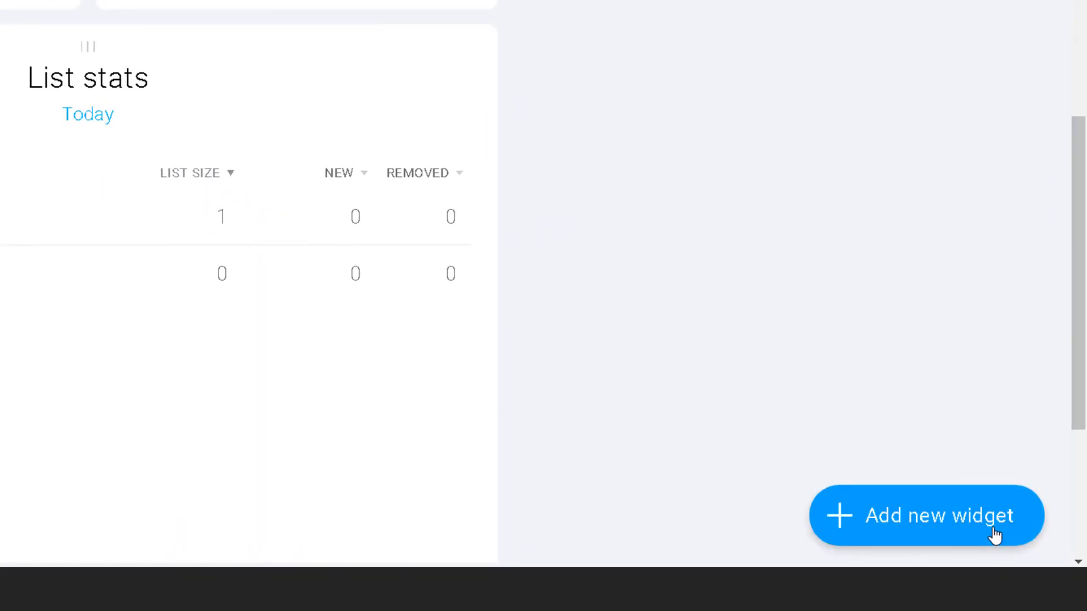
- Open the widget library and look through all the widgets that can be added to the dashboard
{"action": "left_click", "coordinate": [995, 535]}
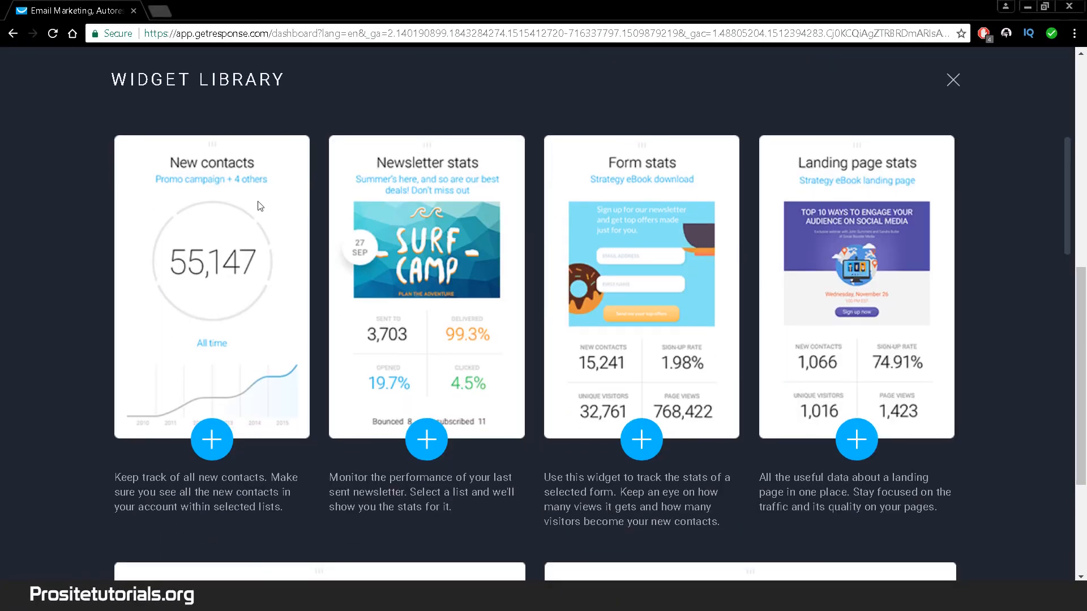
{"action": "scroll", "coordinate": [260, 205], "scroll_direction": "down", "scroll_amount": 12}
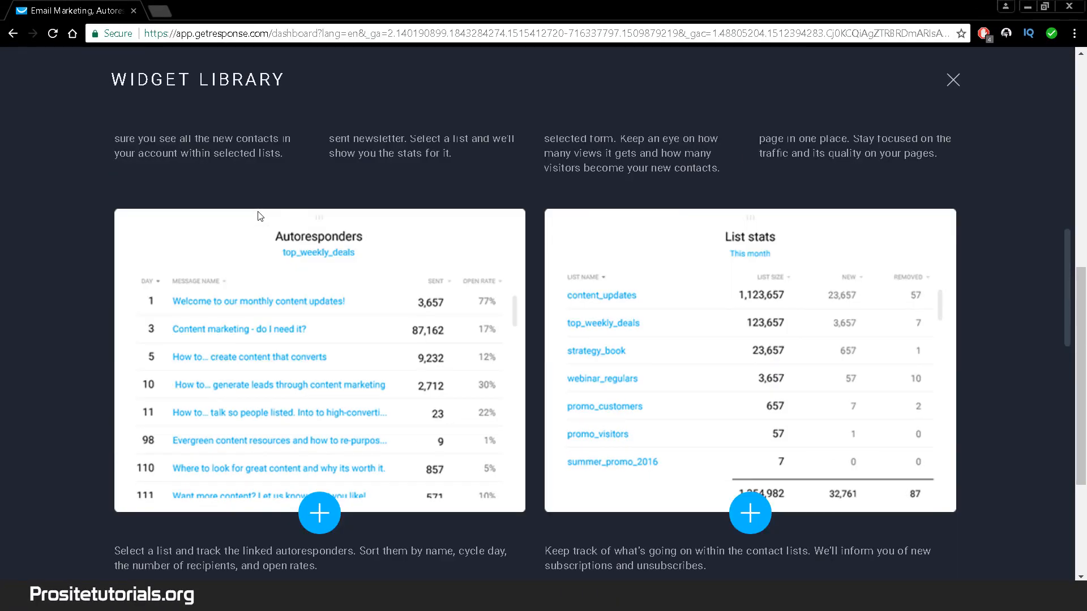
{"action": "scroll", "coordinate": [258, 213], "scroll_direction": "down", "scroll_amount": 10}
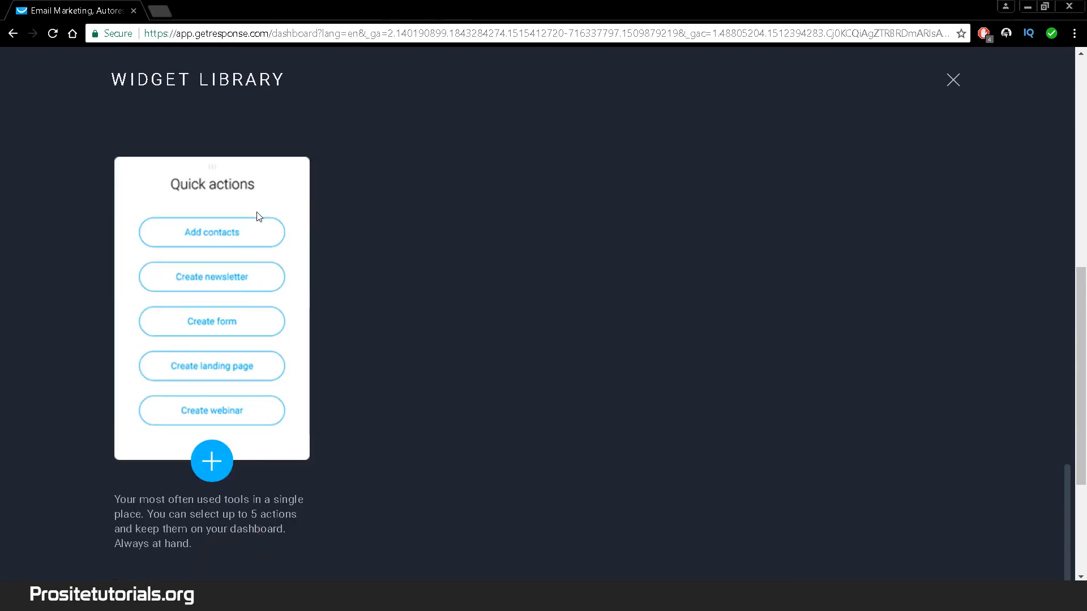
{"action": "scroll", "coordinate": [258, 214], "scroll_direction": "up", "scroll_amount": 4}
{"action": "scroll", "coordinate": [258, 216], "scroll_direction": "up", "scroll_amount": 15}
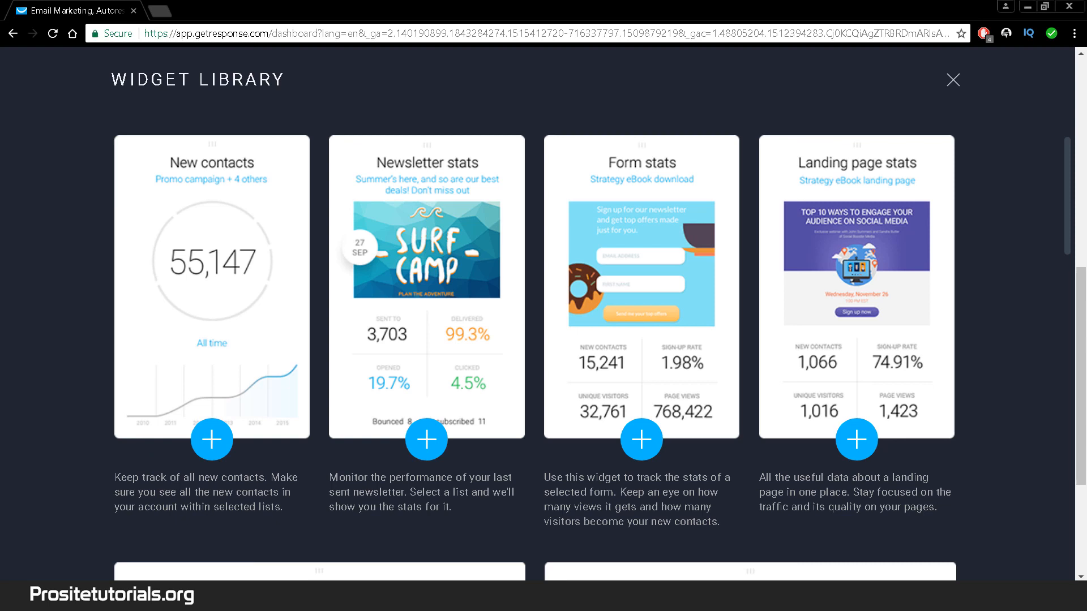
- Add the New contacts widget to the dashboard, tracking the getresponse list
{"action": "scroll", "coordinate": [212, 454], "scroll_direction": "up", "scroll_amount": 1}
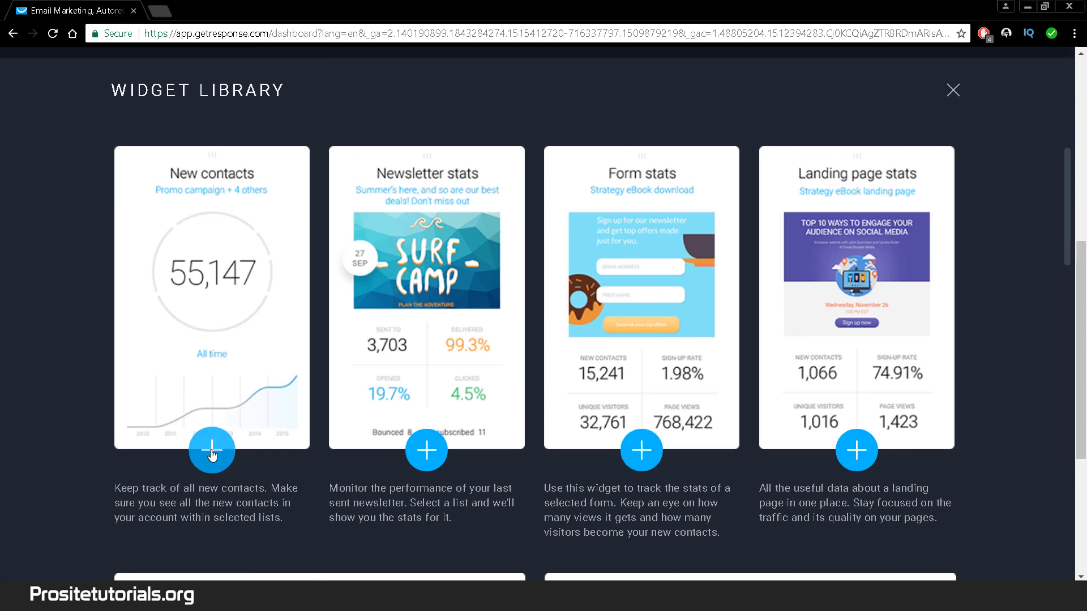
{"action": "left_click", "coordinate": [212, 451]}
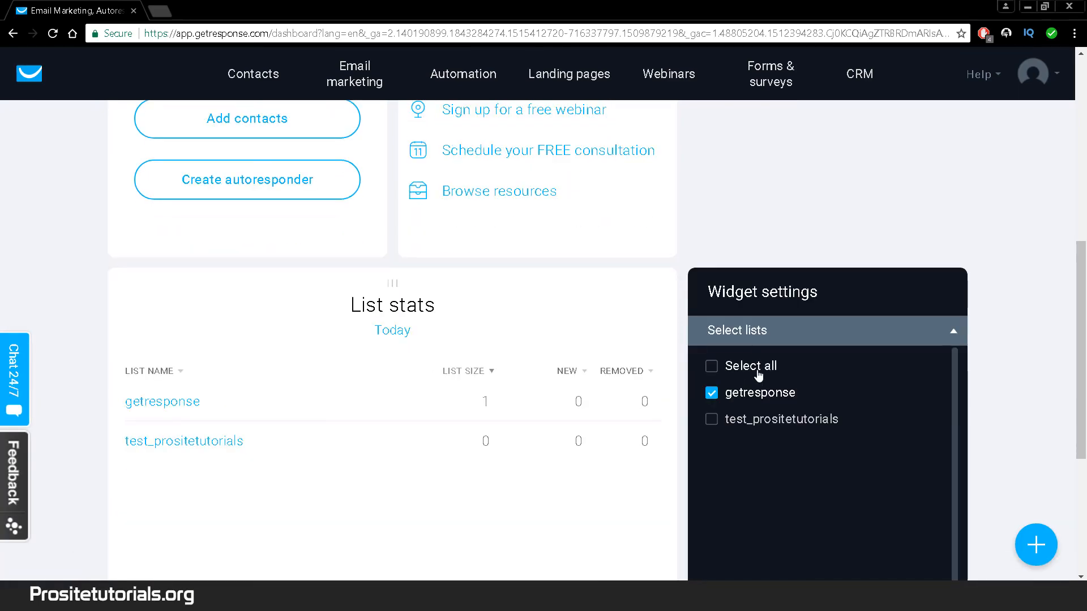
{"action": "scroll", "coordinate": [761, 396], "scroll_direction": "down", "scroll_amount": 2}
{"action": "left_click", "coordinate": [927, 539]}
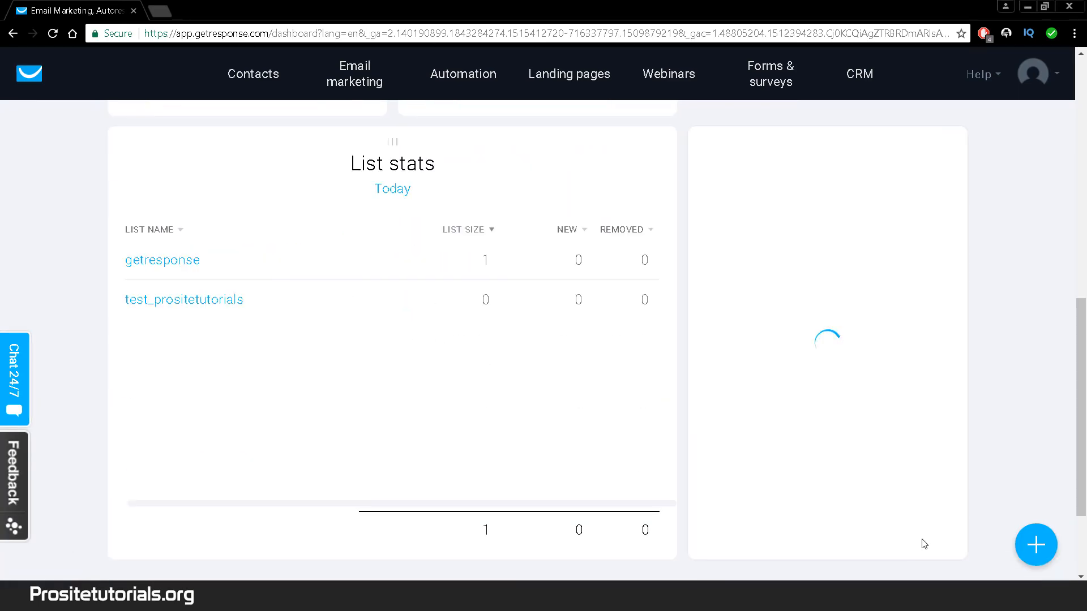
- Move the New contacts widget up to the first dashboard row, beside the Explore GetResponse widget
{"action": "scroll", "coordinate": [906, 498], "scroll_direction": "up", "scroll_amount": 4}
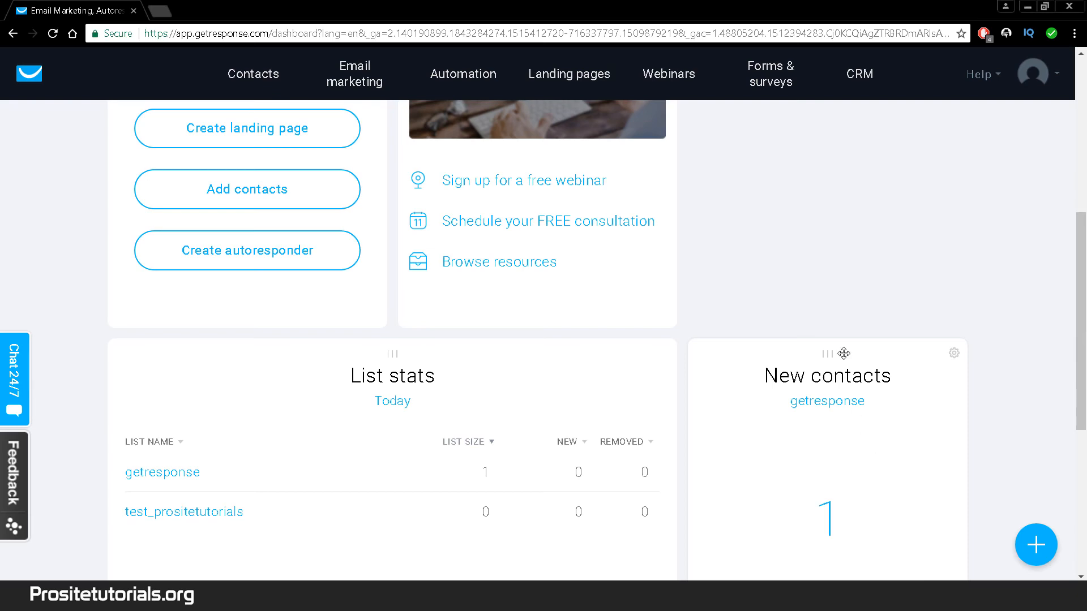
{"action": "left_click_drag", "start_coordinate": [839, 354], "coordinate": [777, 122]}
{"action": "scroll", "coordinate": [774, 195], "scroll_direction": "up", "scroll_amount": 5}
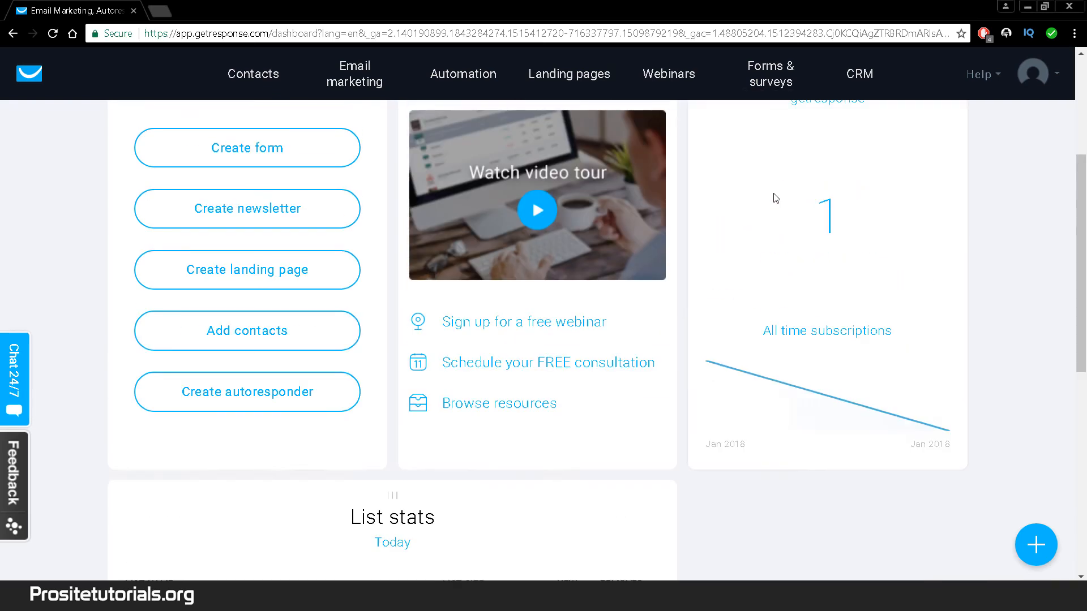
{"action": "scroll", "coordinate": [918, 518], "scroll_direction": "down", "scroll_amount": 1}
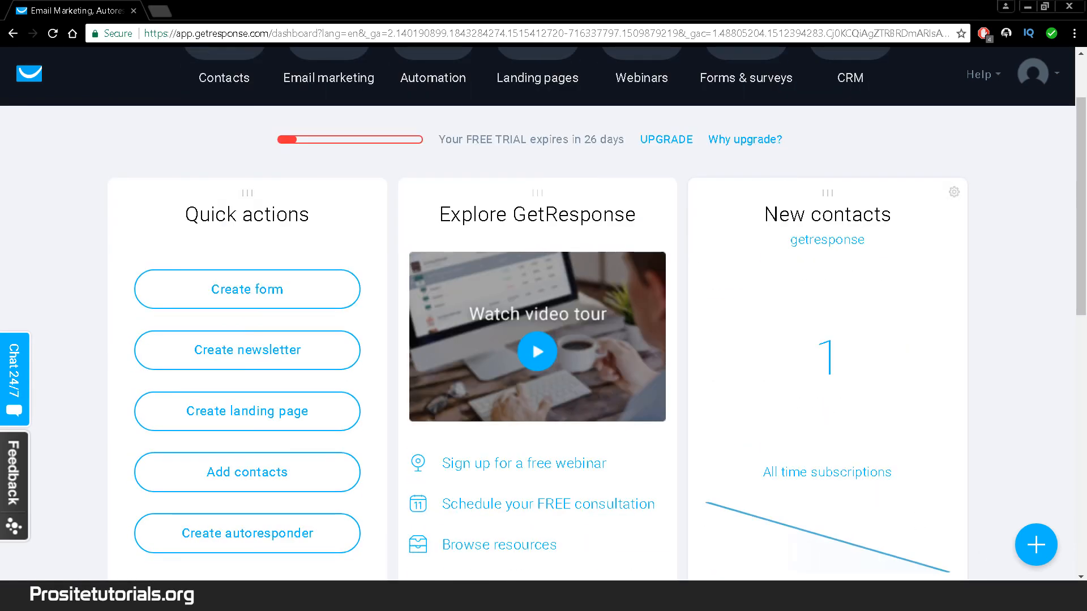
- Look over the rearranged dashboard, from the New contacts subscription chart down to the List stats table
{"action": "scroll", "coordinate": [745, 351], "scroll_direction": "down", "scroll_amount": 2}
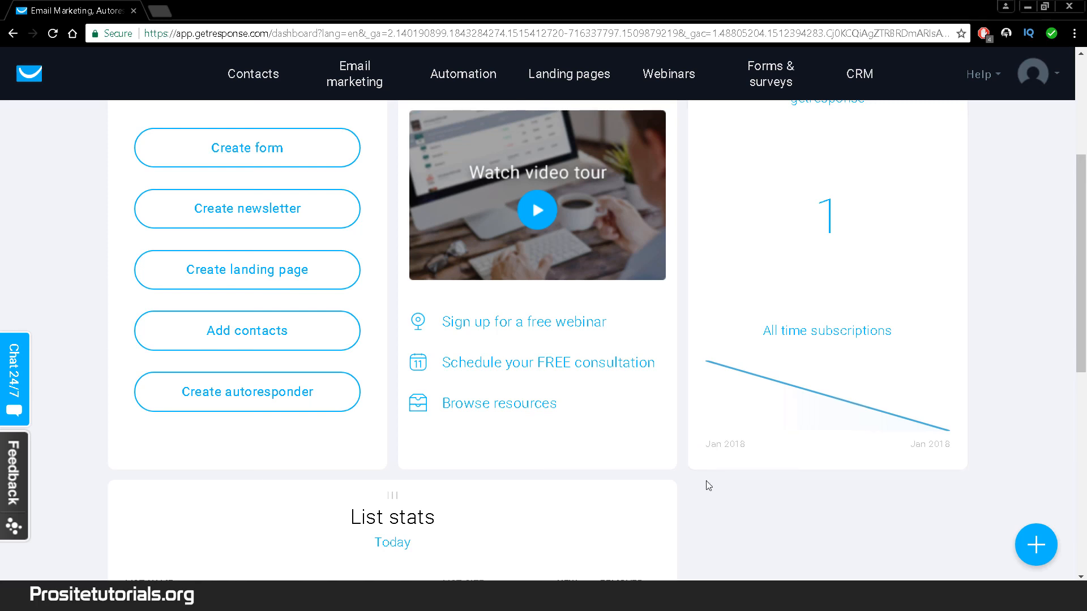
{"action": "scroll", "coordinate": [548, 479], "scroll_direction": "up", "scroll_amount": 1}
{"action": "scroll", "coordinate": [549, 480], "scroll_direction": "down", "scroll_amount": 5}
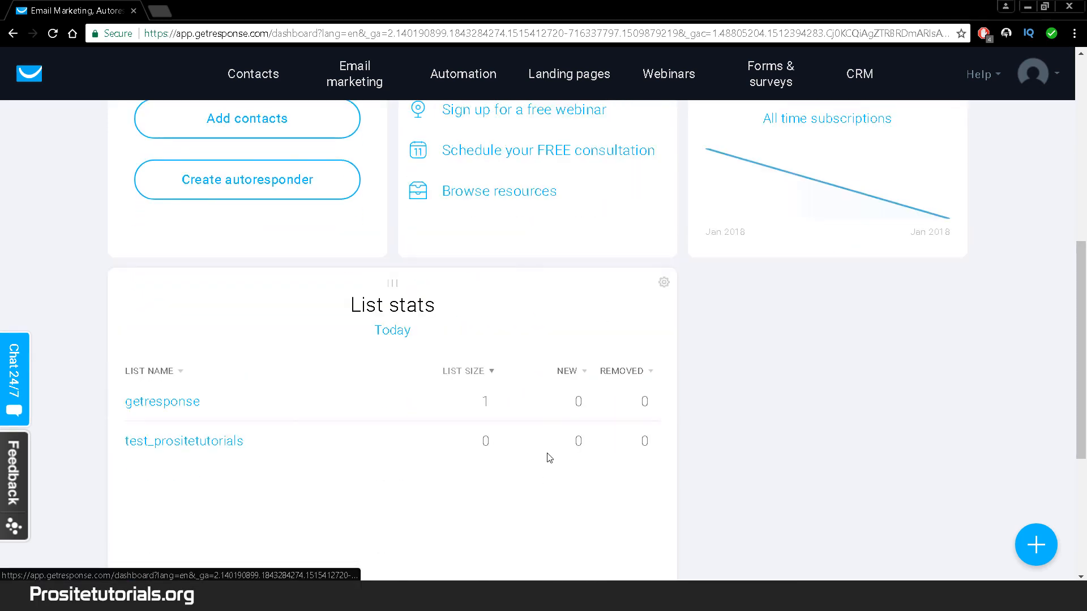
{"action": "scroll", "coordinate": [750, 335], "scroll_direction": "up", "scroll_amount": 4}
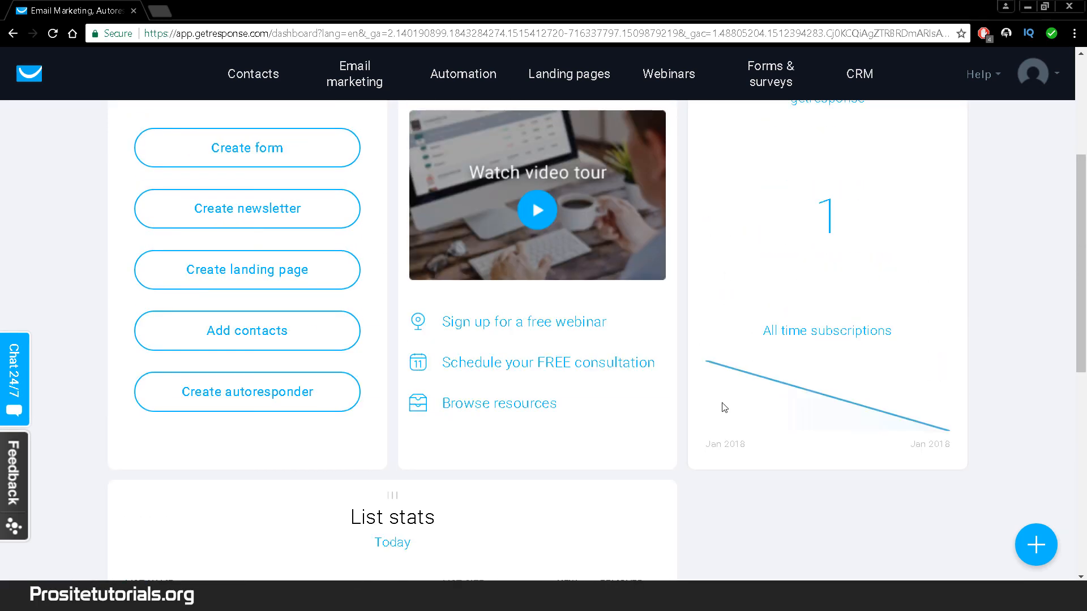
- Open the Contacts section from the dashboard
{"action": "scroll", "coordinate": [724, 407], "scroll_direction": "up", "scroll_amount": 3}
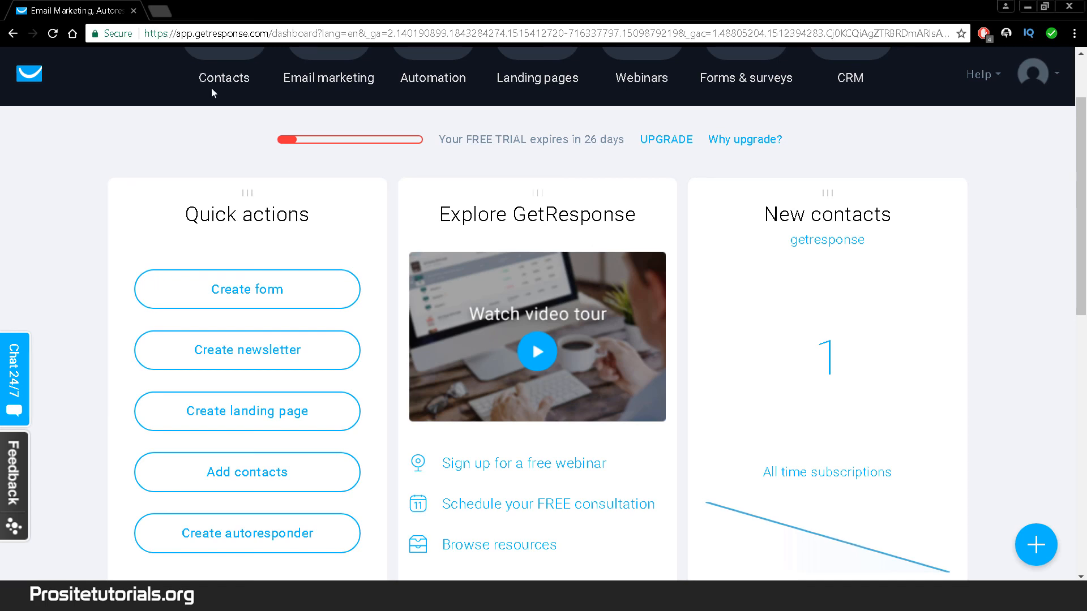
{"action": "scroll", "coordinate": [273, 154], "scroll_direction": "up", "scroll_amount": 2}
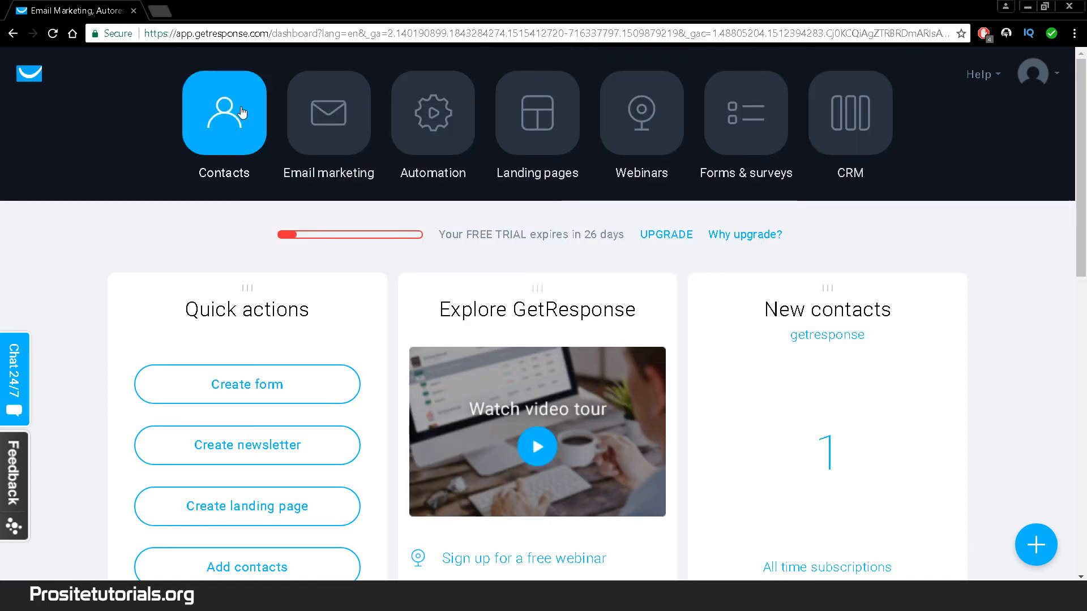
{"action": "left_click", "coordinate": [241, 115]}
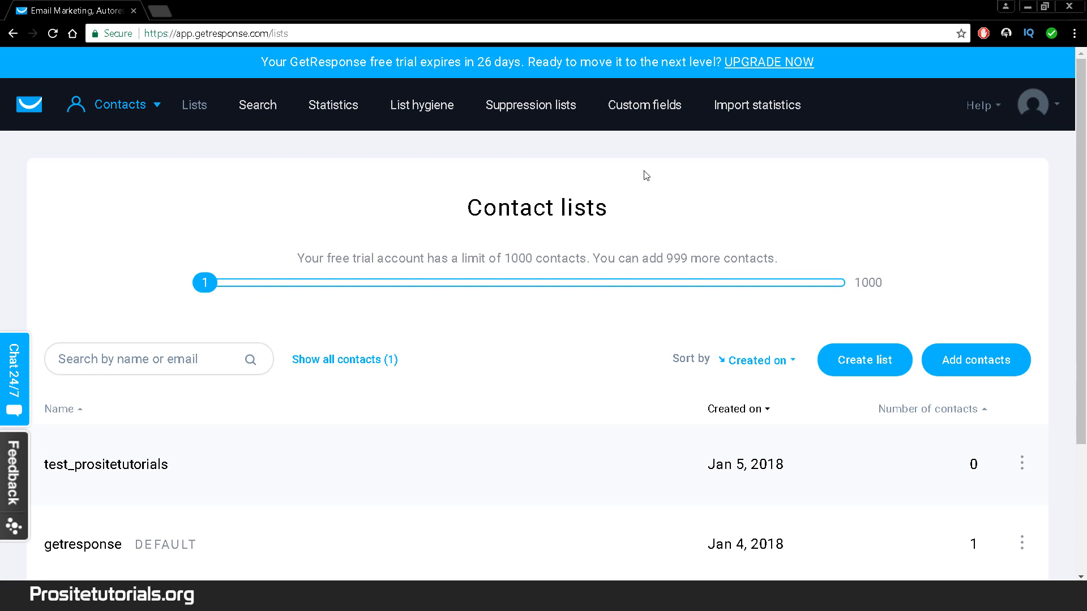
- Review the Contact lists page, including the free trial's contact limit and the existing lists
{"action": "scroll", "coordinate": [641, 183], "scroll_direction": "down", "scroll_amount": 3}
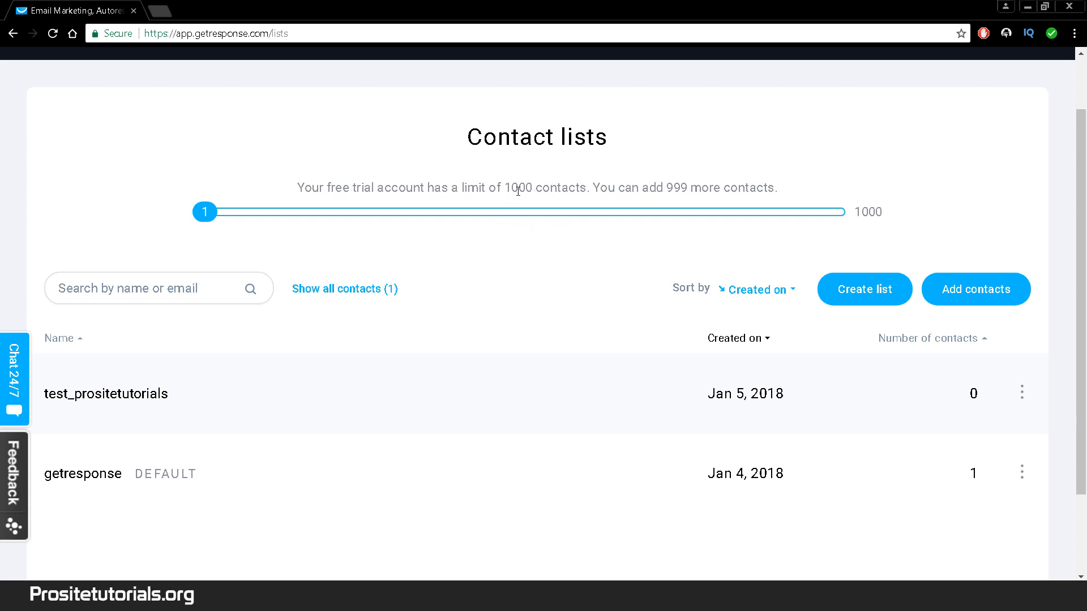
{"action": "double_click", "coordinate": [509, 187]}
{"action": "left_click_drag", "start_coordinate": [526, 190], "coordinate": [522, 191]}
{"action": "scroll", "coordinate": [557, 305], "scroll_direction": "up", "scroll_amount": 2}
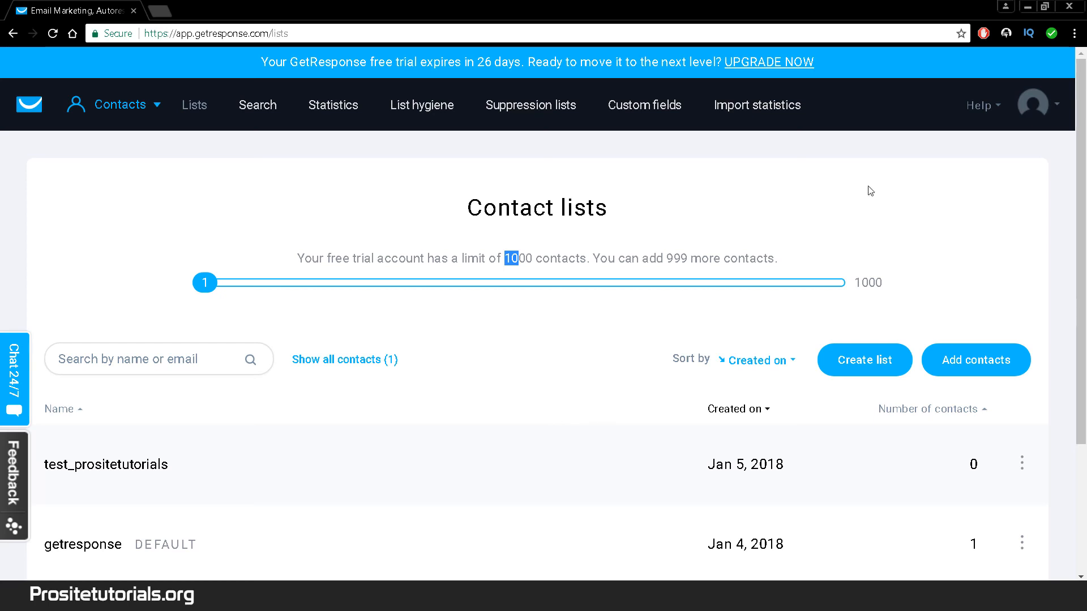
- Start adding contacts and choose to upload a file, use an external service, or paste rows
{"action": "scroll", "coordinate": [871, 190], "scroll_direction": "down", "scroll_amount": 2}
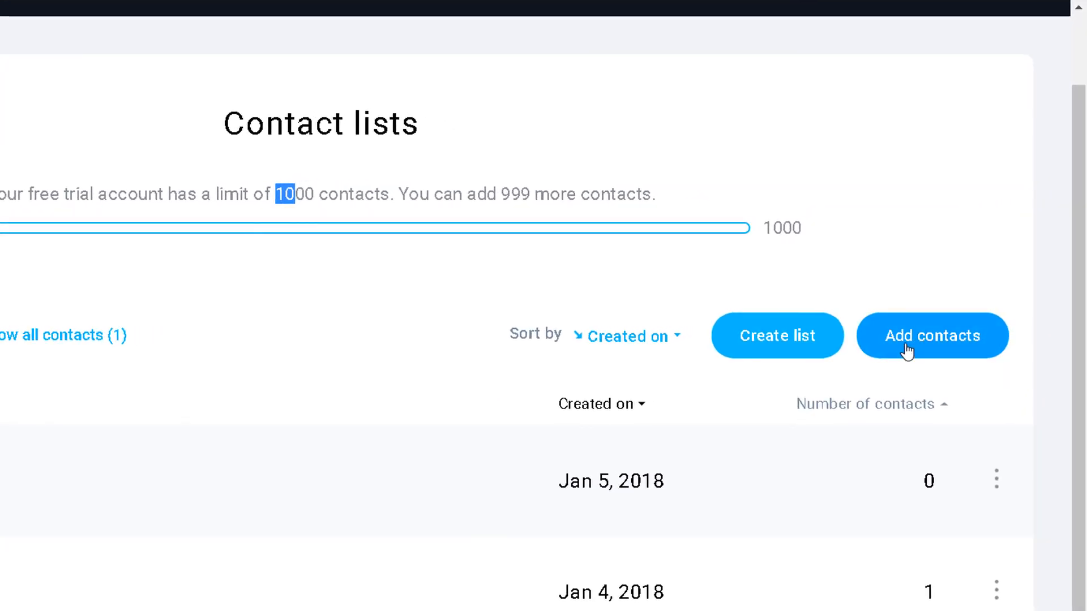
{"action": "left_click", "coordinate": [905, 347]}
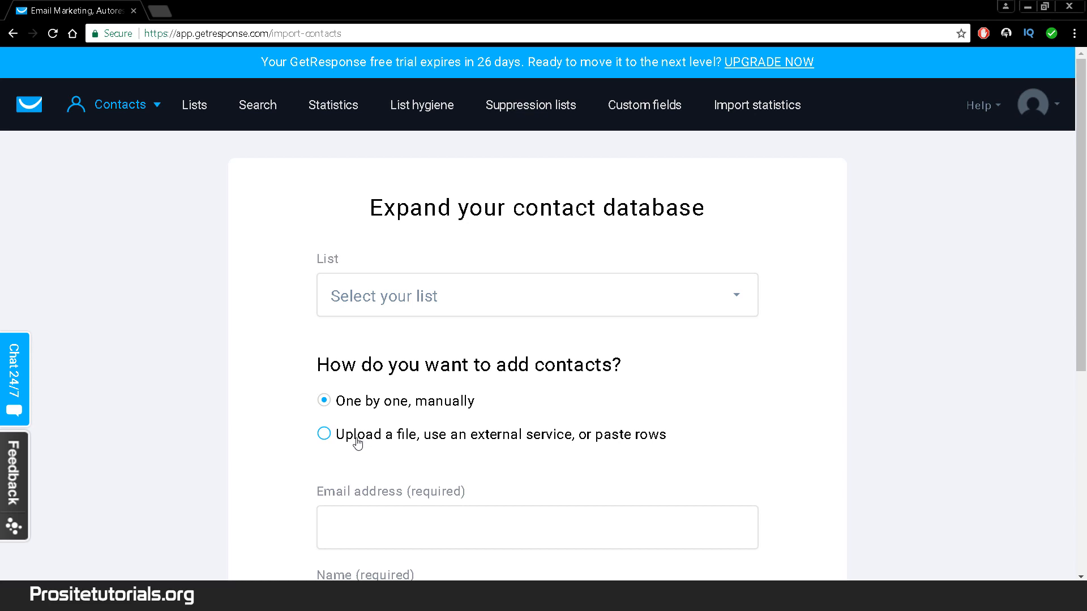
{"action": "left_click", "coordinate": [437, 443]}
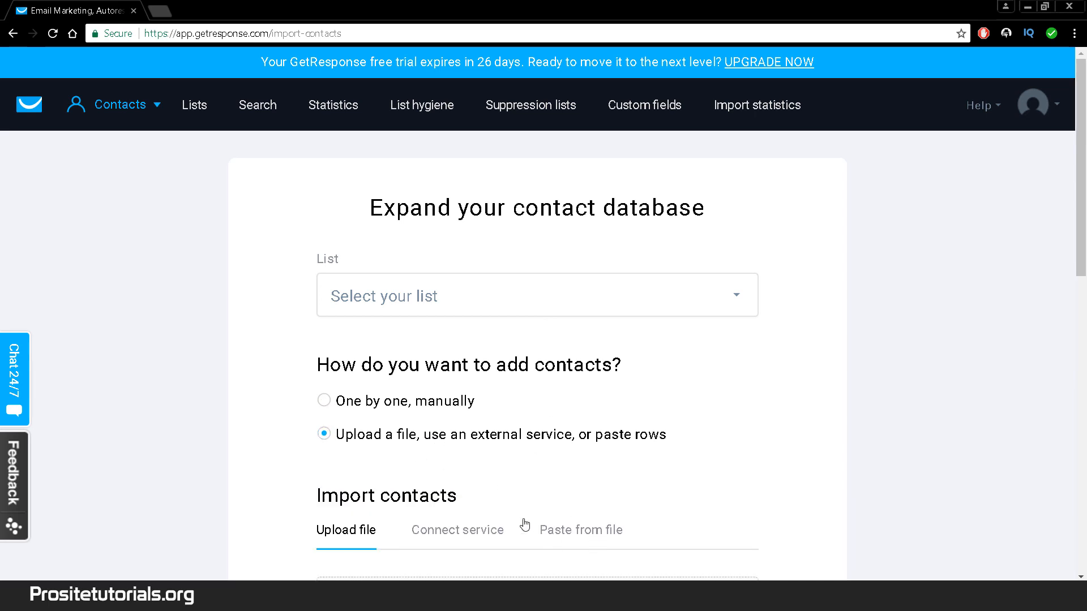
{"action": "scroll", "coordinate": [648, 554], "scroll_direction": "down", "scroll_amount": 1}
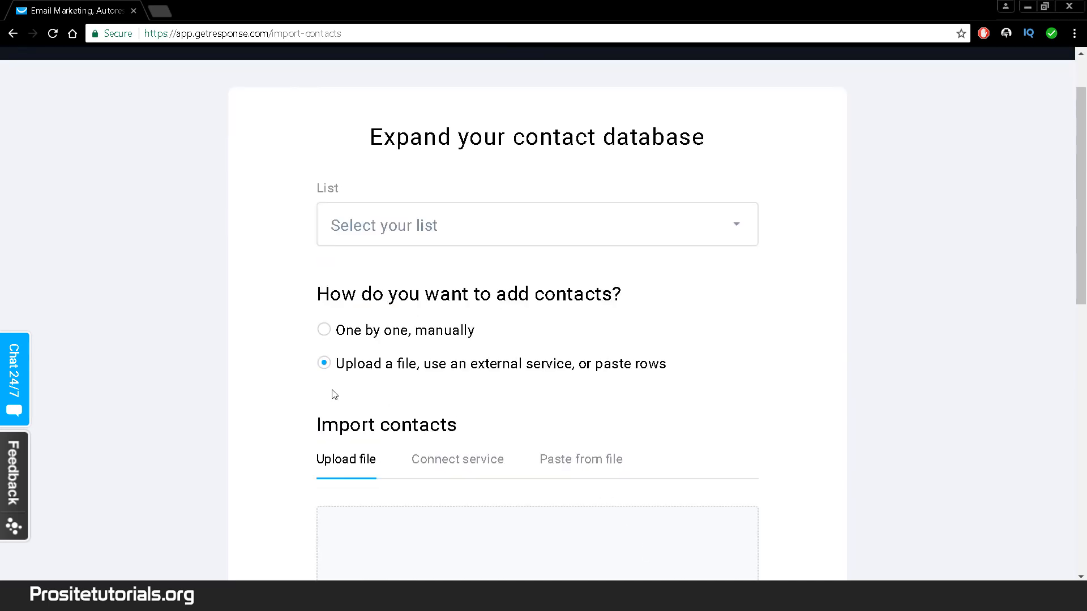
- Look over the contact import options and return to the Contact lists page
{"action": "scroll", "coordinate": [703, 503], "scroll_direction": "down", "scroll_amount": 1}
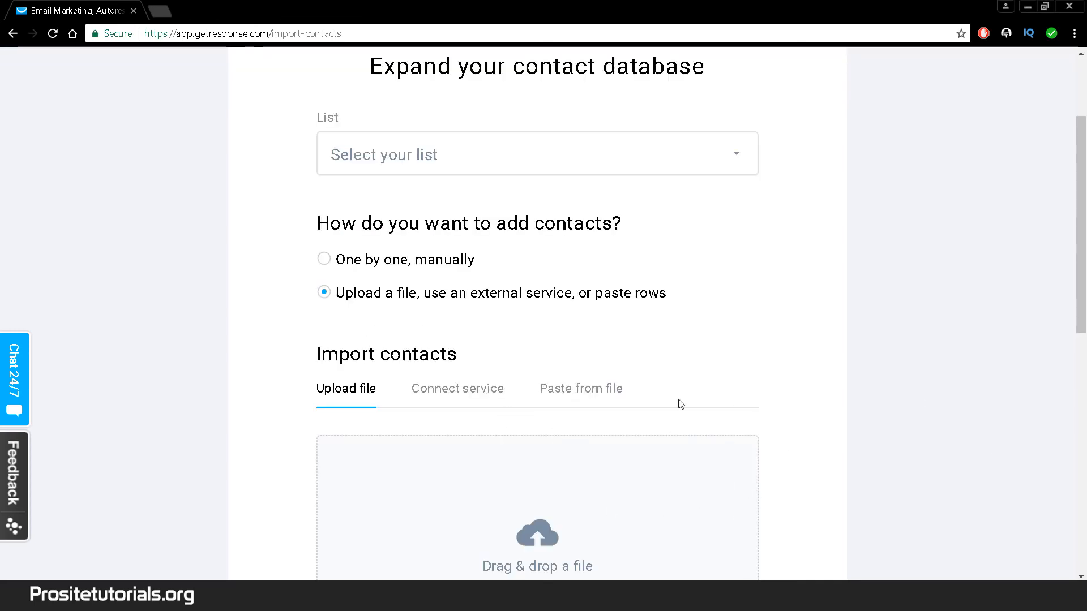
{"action": "scroll", "coordinate": [849, 376], "scroll_direction": "down", "scroll_amount": 5}
{"action": "scroll", "coordinate": [845, 371], "scroll_direction": "up", "scroll_amount": 6}
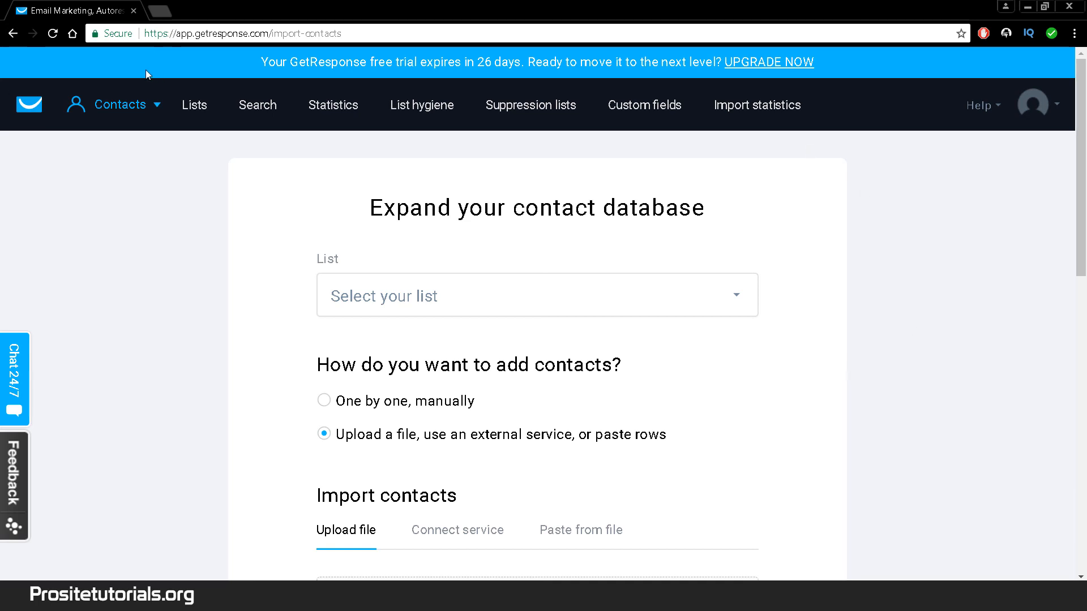
{"action": "mouse_move", "coordinate": [121, 96]}
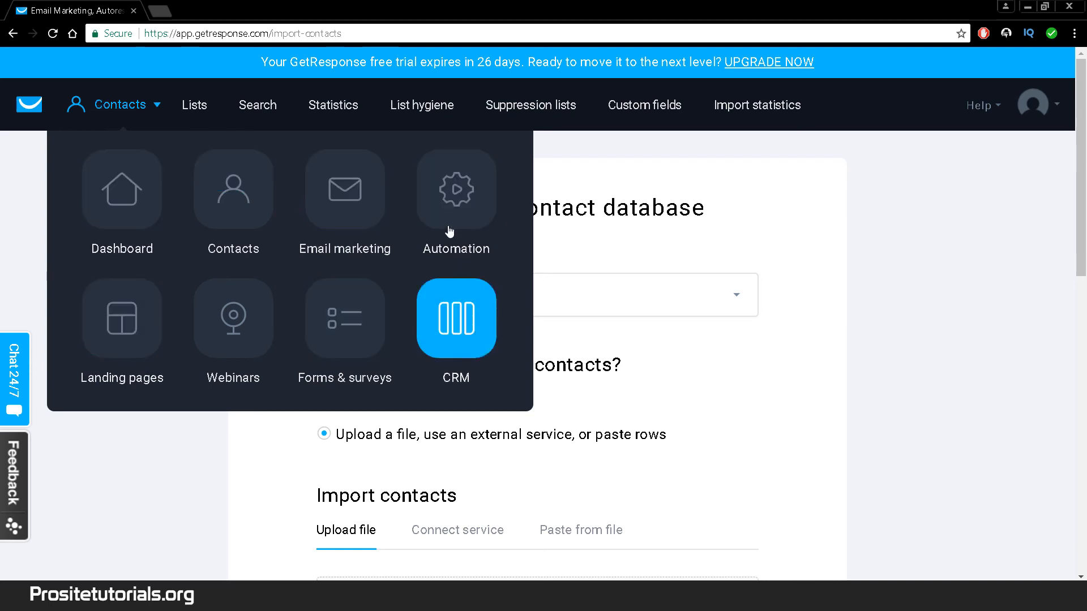
{"action": "left_click", "coordinate": [245, 197]}
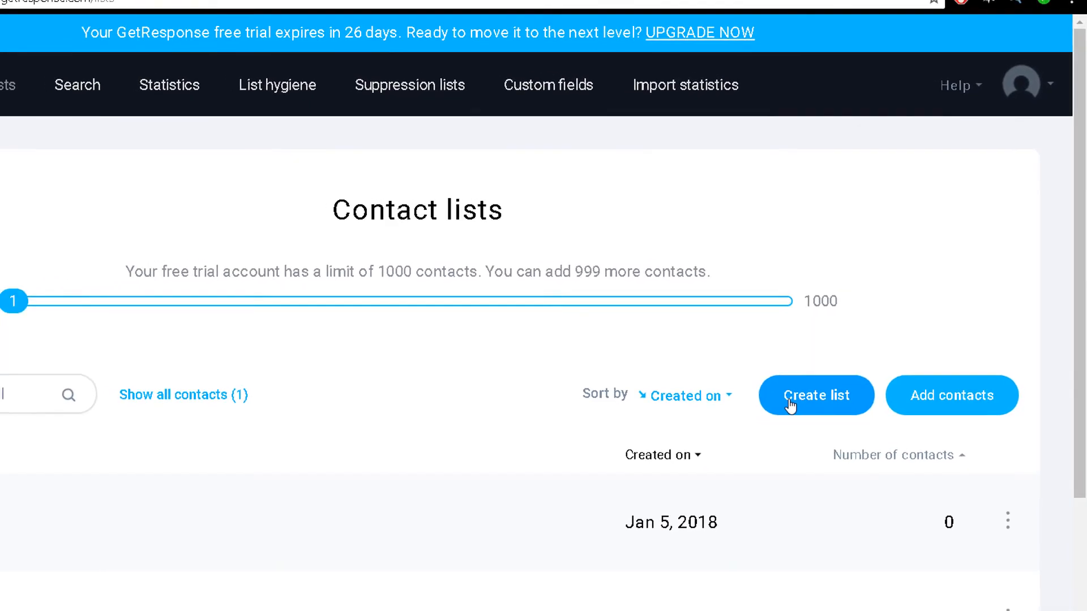
- Create a new contact list named diet-fitness-demo
{"action": "left_click", "coordinate": [772, 410]}
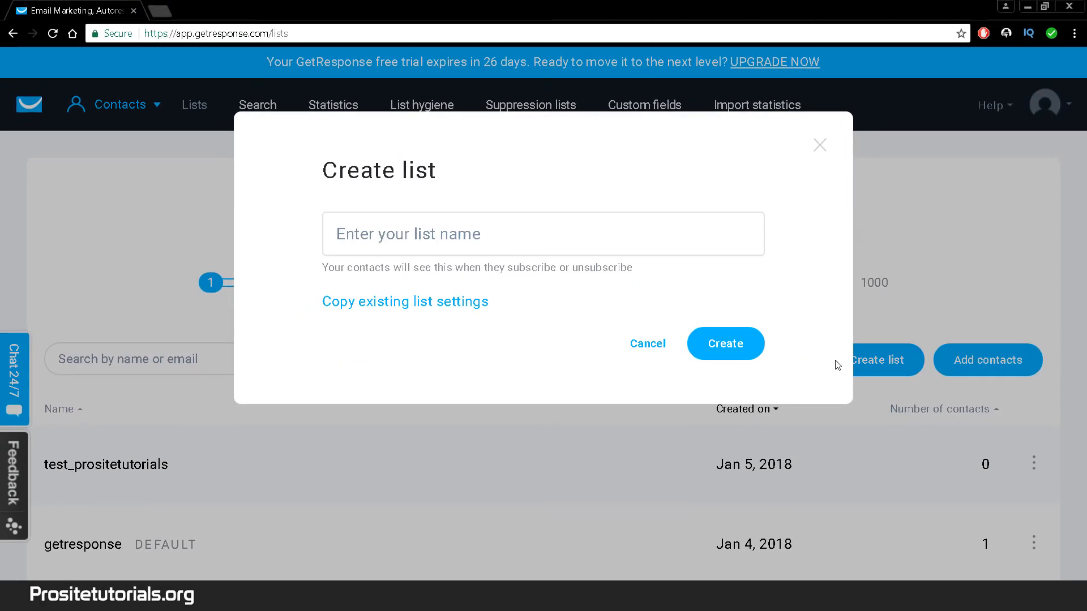
{"action": "left_click", "coordinate": [446, 251]}
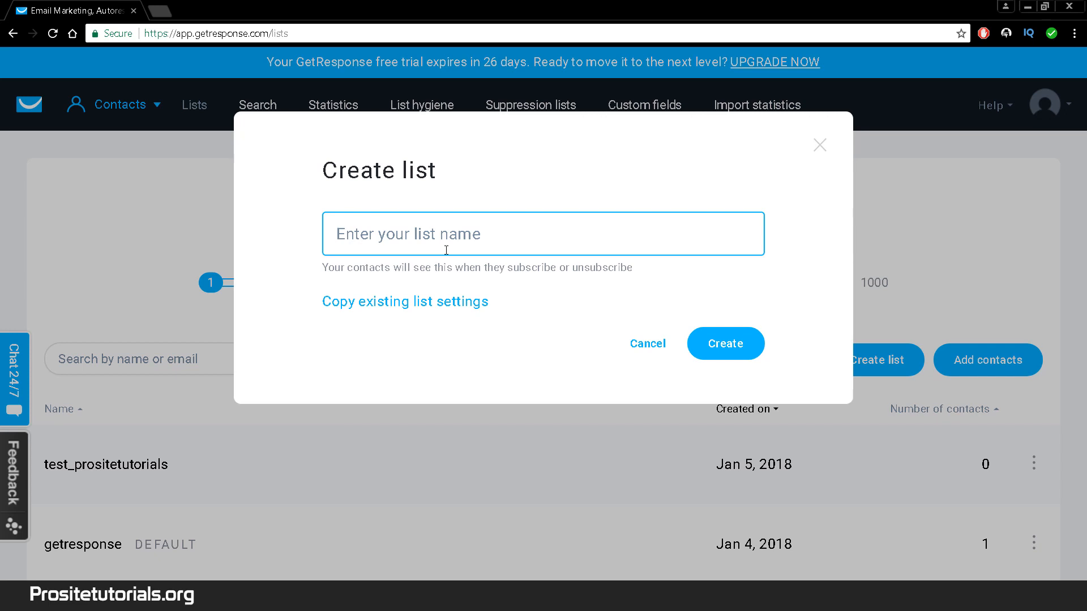
{"action": "type", "text": "diet"}
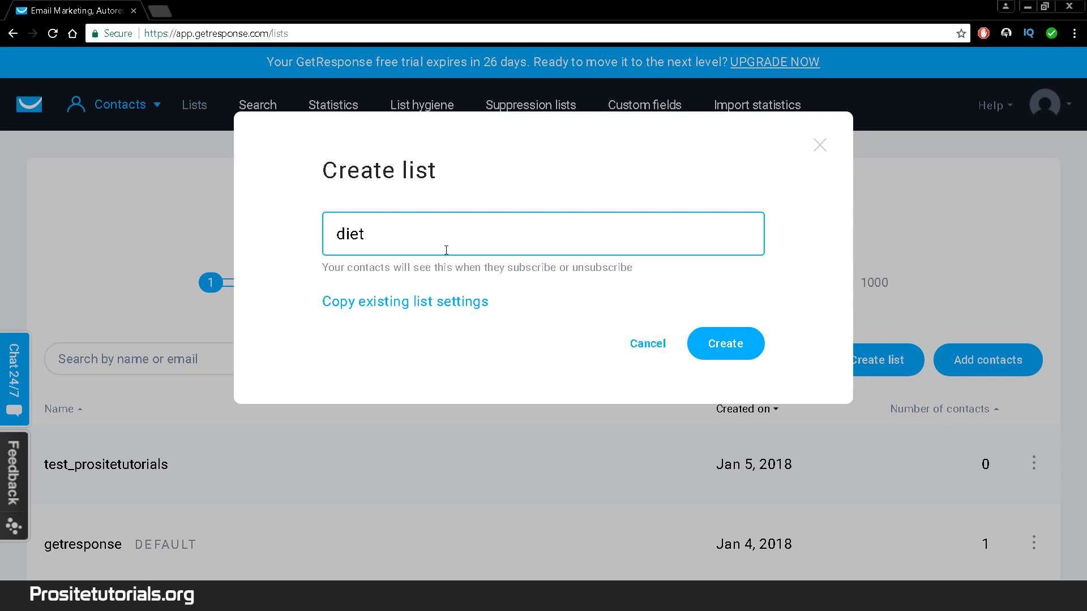
{"action": "type", "text": "-fitness-demo"}
{"action": "left_click", "coordinate": [748, 340]}
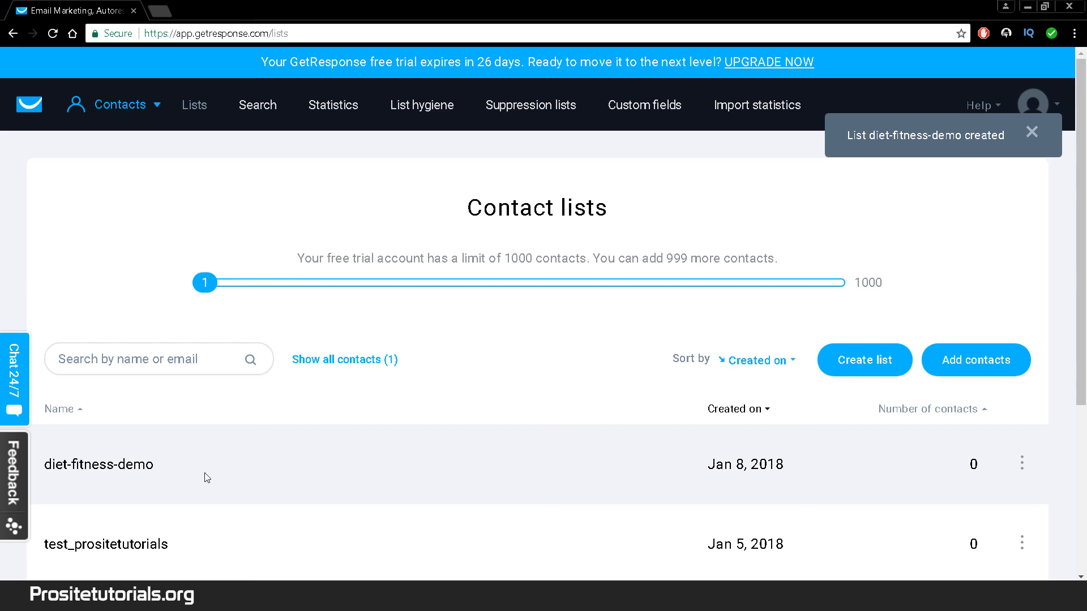
- Open the settings of the diet-fitness-demo list from its row options
{"action": "scroll", "coordinate": [232, 396], "scroll_direction": "down", "scroll_amount": 3}
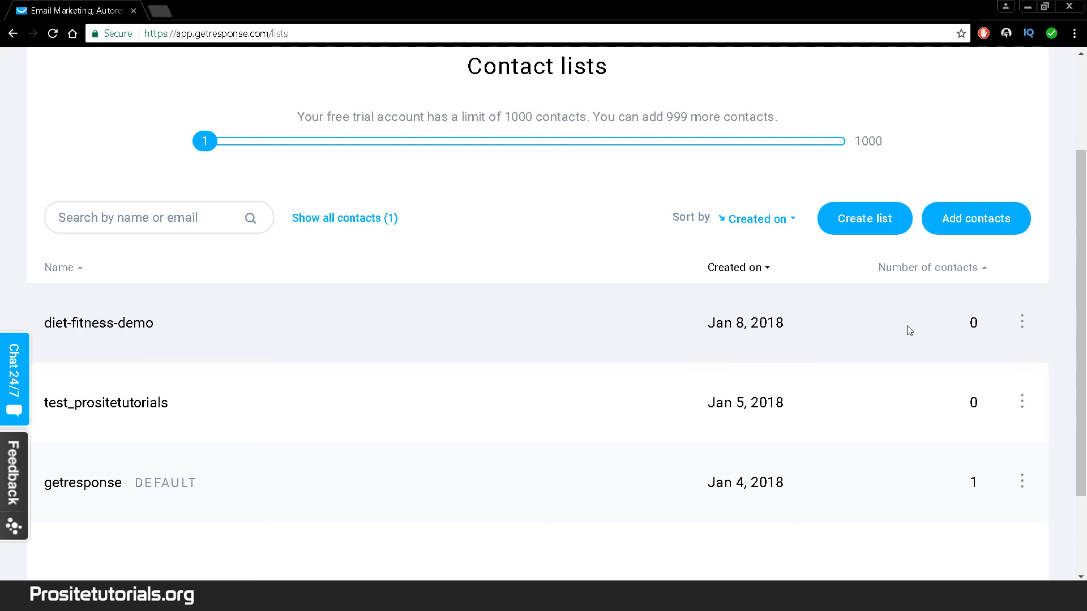
{"action": "mouse_move", "coordinate": [1032, 335]}
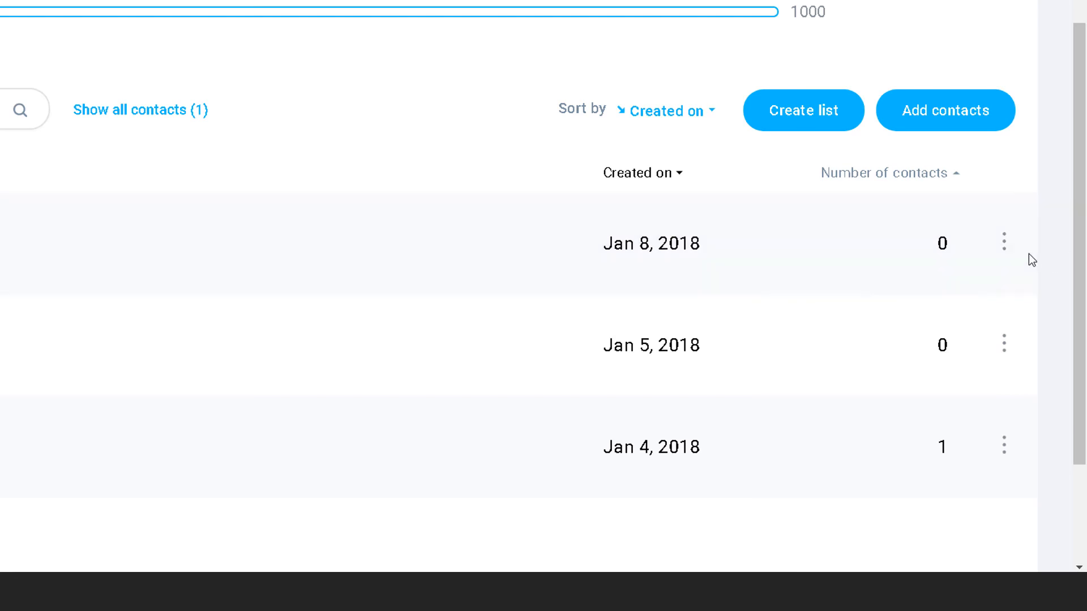
{"action": "mouse_move", "coordinate": [988, 249]}
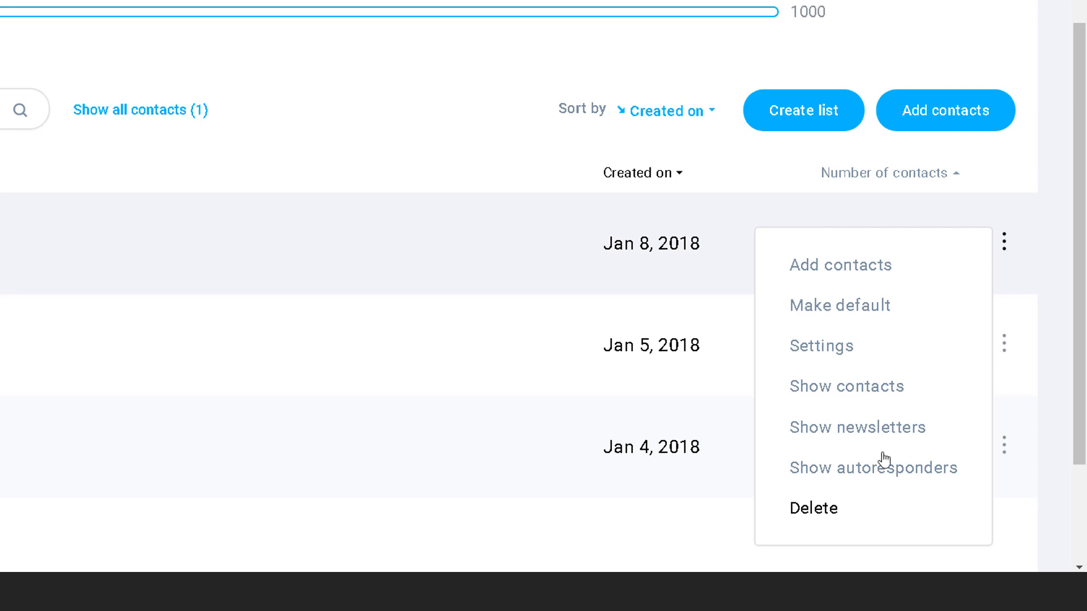
{"action": "left_click", "coordinate": [826, 349]}
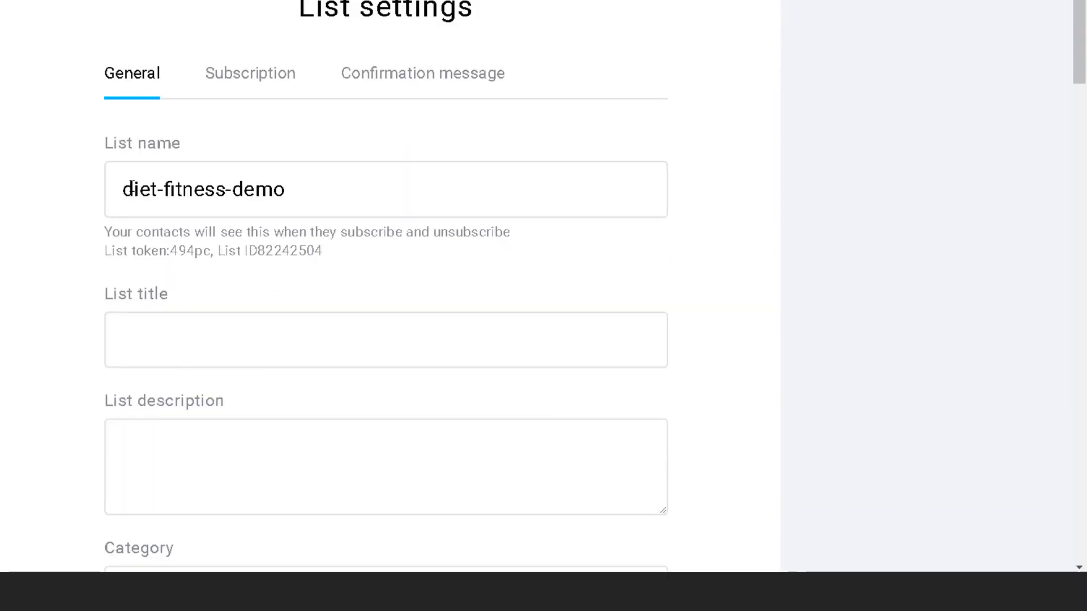
{"action": "left_click_drag", "start_coordinate": [116, 188], "coordinate": [330, 196]}
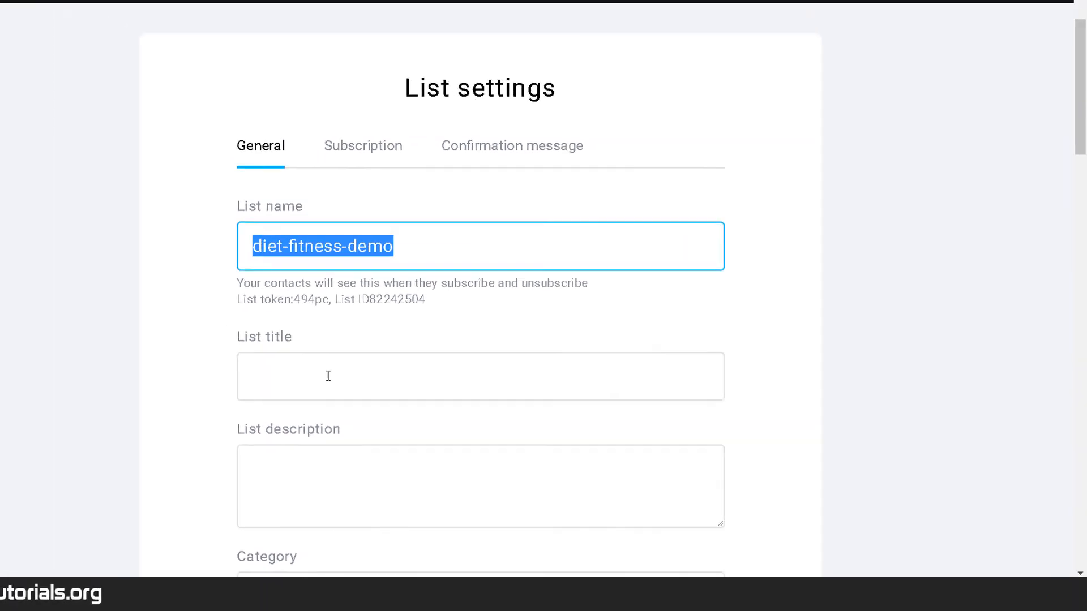
- Enter "Diet Fitness" as the title of the diet-fitness-demo list
{"action": "left_click", "coordinate": [259, 379]}
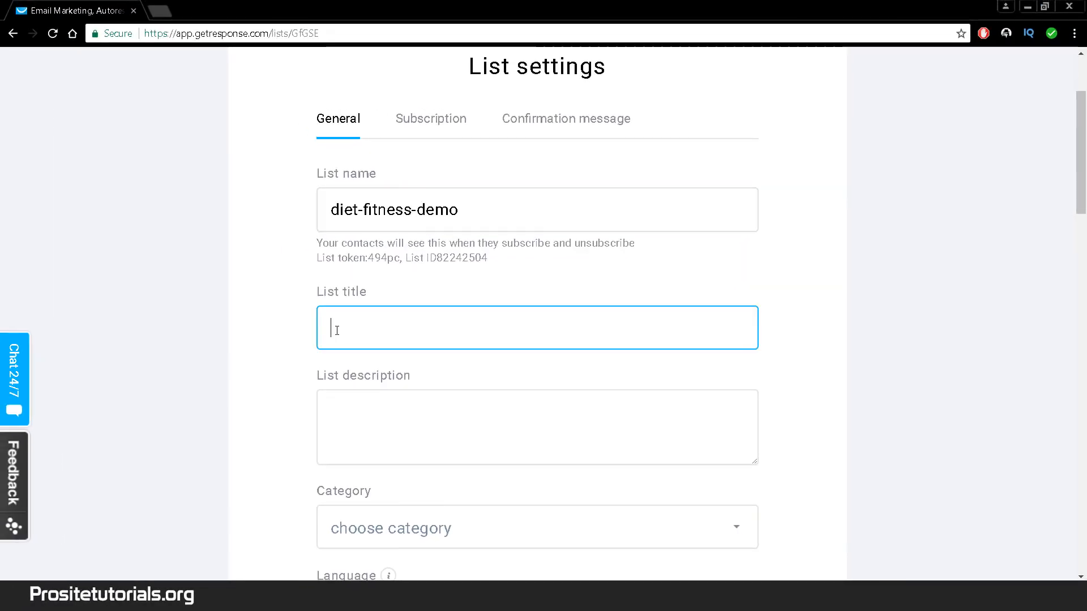
{"action": "type", "text": "Doet"}
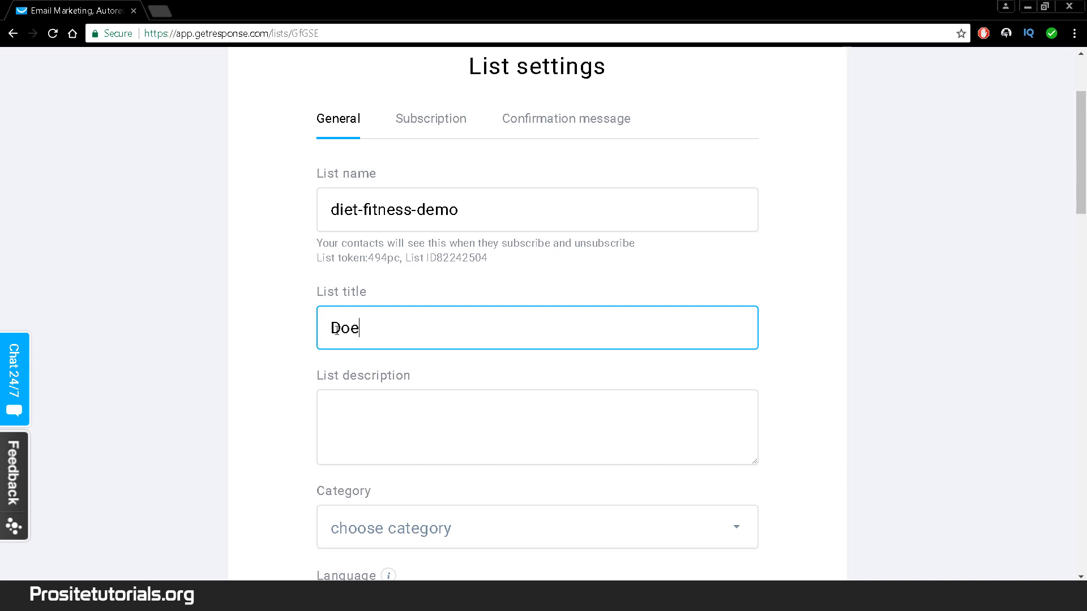
{"action": "key", "text": "BackSpace"}
{"action": "key", "text": "BackSpace"}
{"action": "key", "text": "BackSpace"}
{"action": "key", "text": "BackSpace"}
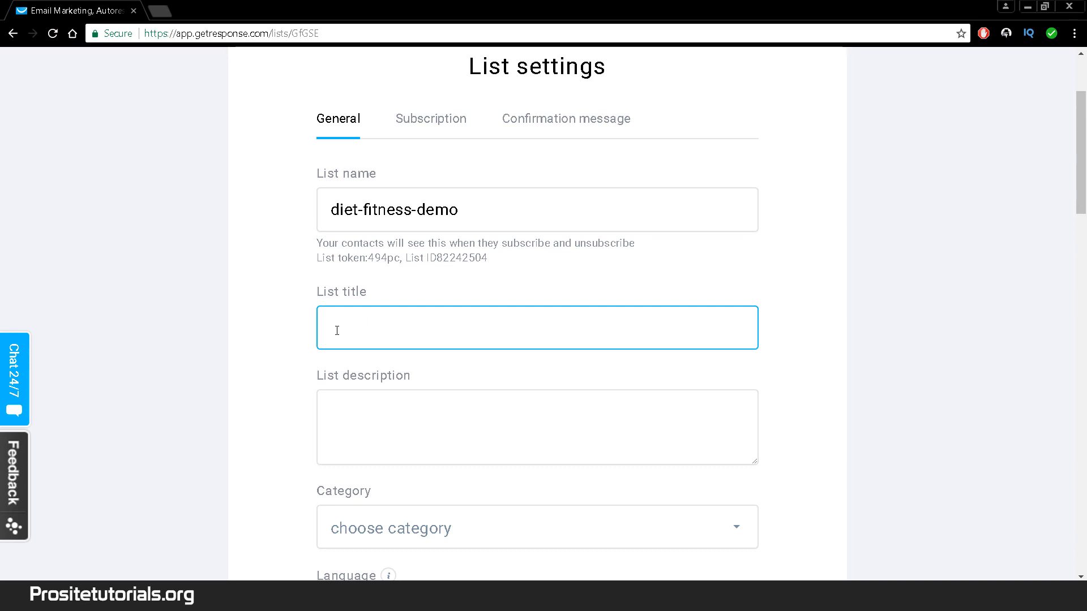
{"action": "type", "text": "Diet Fitness"}
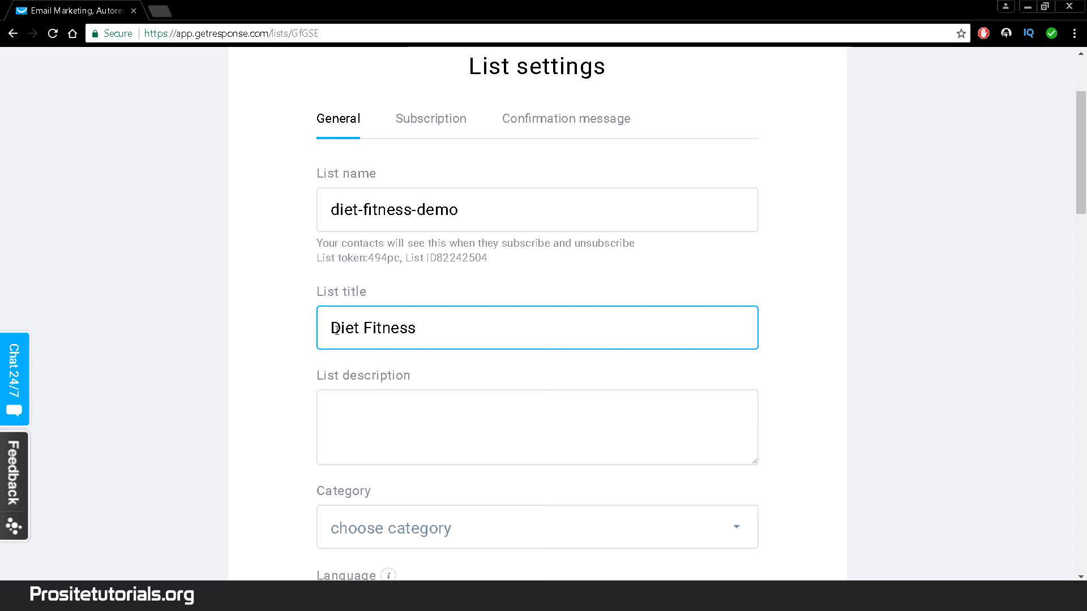
- Enter "diet and fitness tips" as the list description
{"action": "left_click", "coordinate": [358, 403]}
{"action": "scroll", "coordinate": [434, 322], "scroll_direction": "down", "scroll_amount": 2}
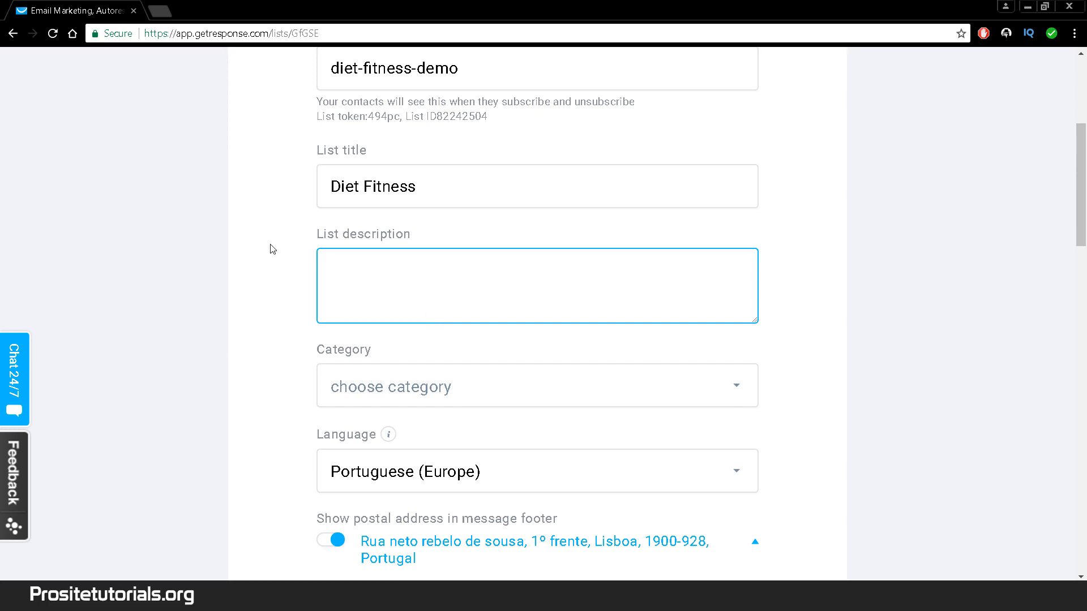
{"action": "type", "text": "diet and fitn"}
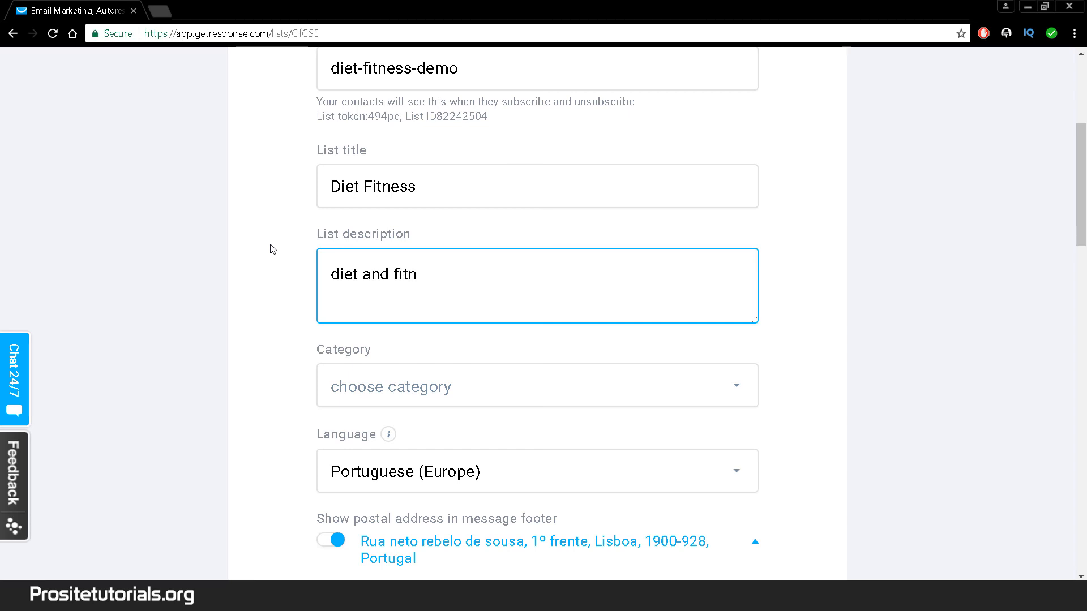
{"action": "type", "text": "ess tips"}
- Set the list's category to Health & Beauty
{"action": "scroll", "coordinate": [375, 441], "scroll_direction": "down", "scroll_amount": 1}
{"action": "left_click", "coordinate": [395, 336]}
{"action": "scroll", "coordinate": [468, 463], "scroll_direction": "down", "scroll_amount": 3}
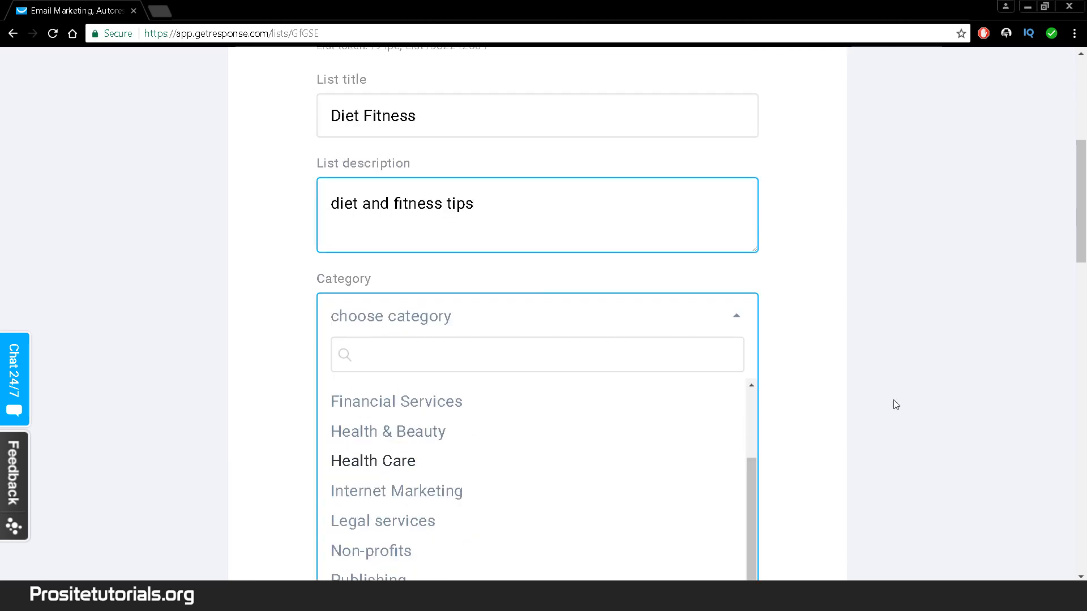
{"action": "scroll", "coordinate": [893, 402], "scroll_direction": "down", "scroll_amount": 1}
{"action": "left_click", "coordinate": [396, 361]}
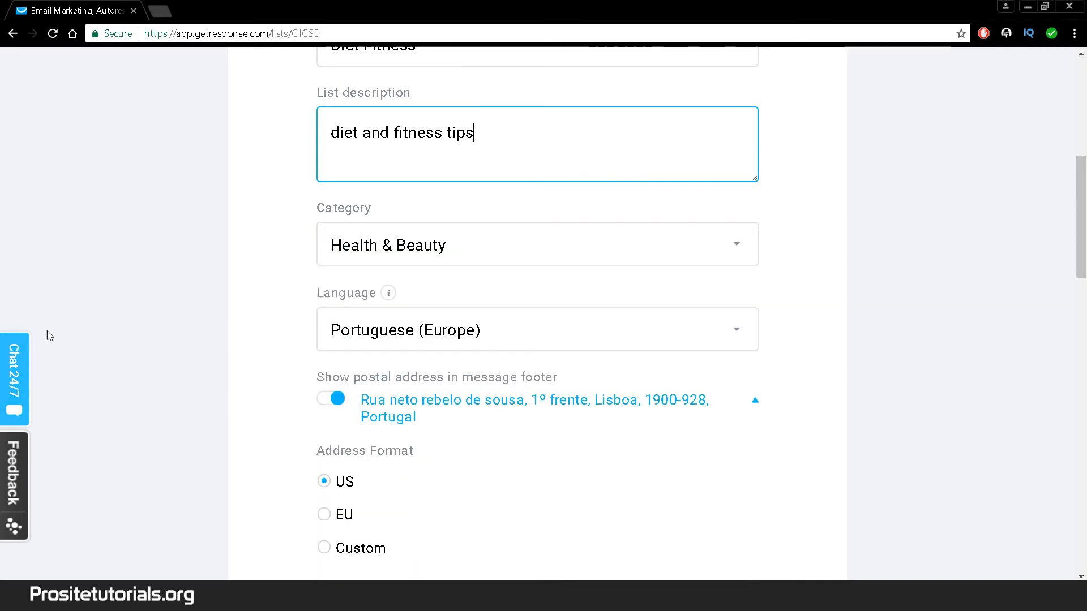
- Set the list's category to Health Care
{"action": "left_click", "coordinate": [468, 256]}
{"action": "scroll", "coordinate": [474, 378], "scroll_direction": "down", "scroll_amount": 3}
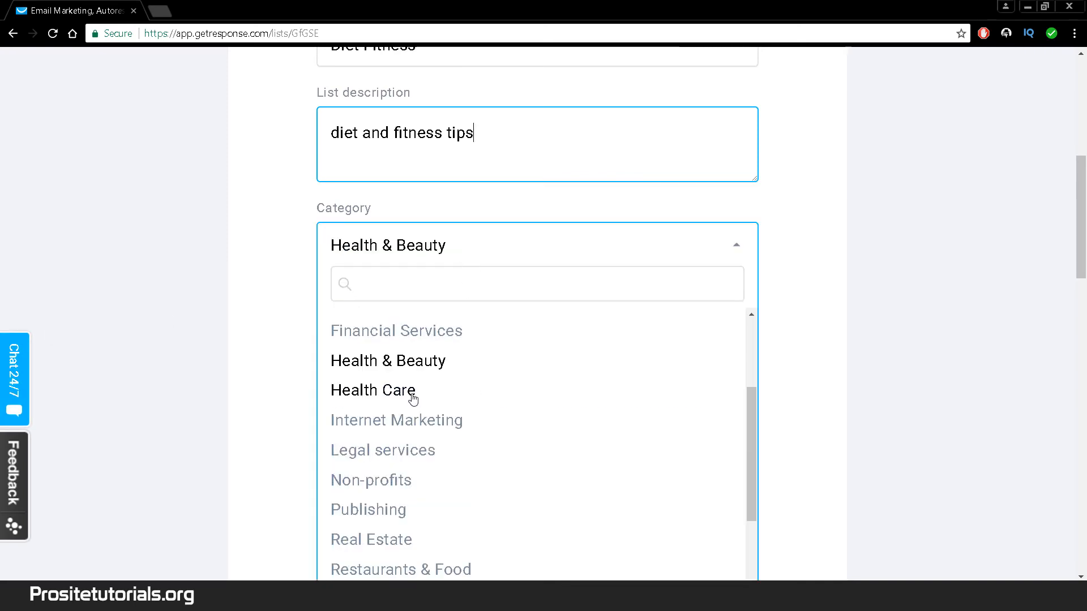
{"action": "left_click", "coordinate": [474, 389]}
{"action": "left_click", "coordinate": [219, 375]}
- Search the available languages for English and set it as the list's language
{"action": "scroll", "coordinate": [218, 376], "scroll_direction": "down", "scroll_amount": 1}
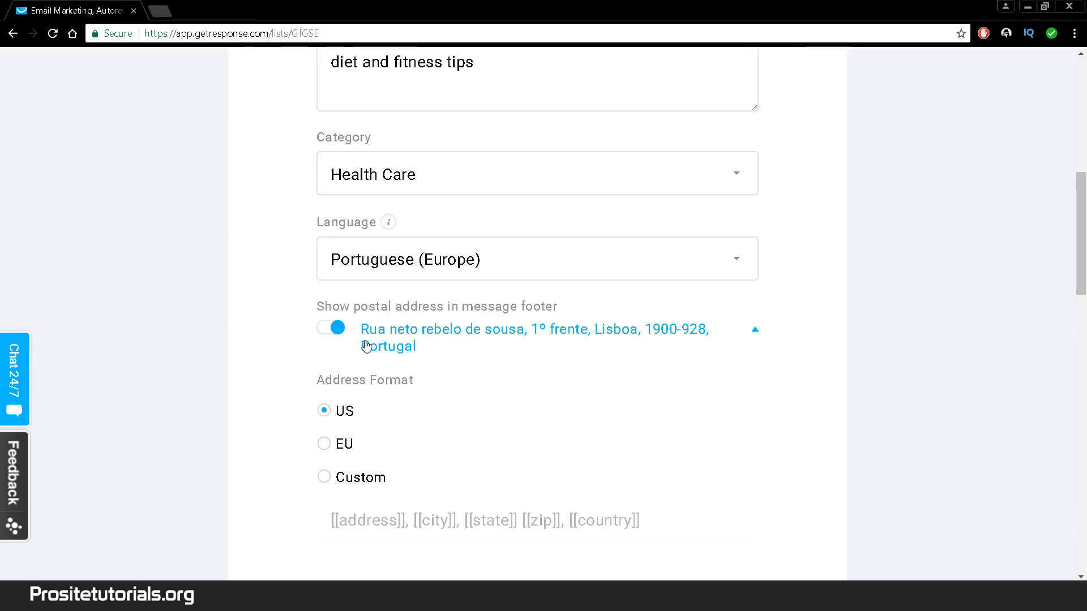
{"action": "left_click", "coordinate": [464, 266]}
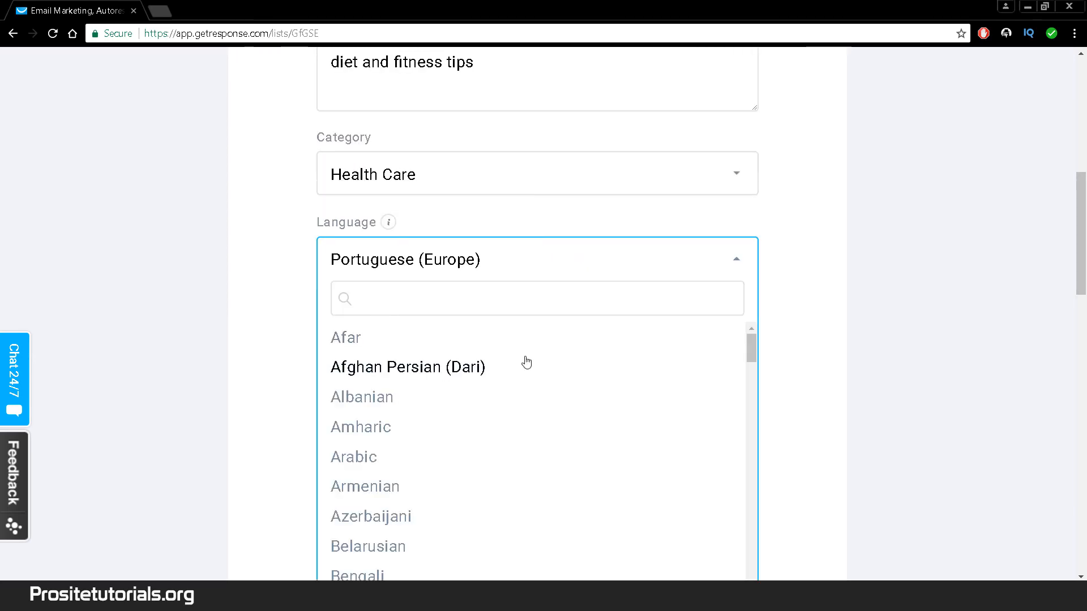
{"action": "scroll", "coordinate": [525, 363], "scroll_direction": "down", "scroll_amount": 1}
{"action": "right_click", "coordinate": [479, 301]}
{"action": "left_click", "coordinate": [464, 298]}
{"action": "type", "text": "e"}
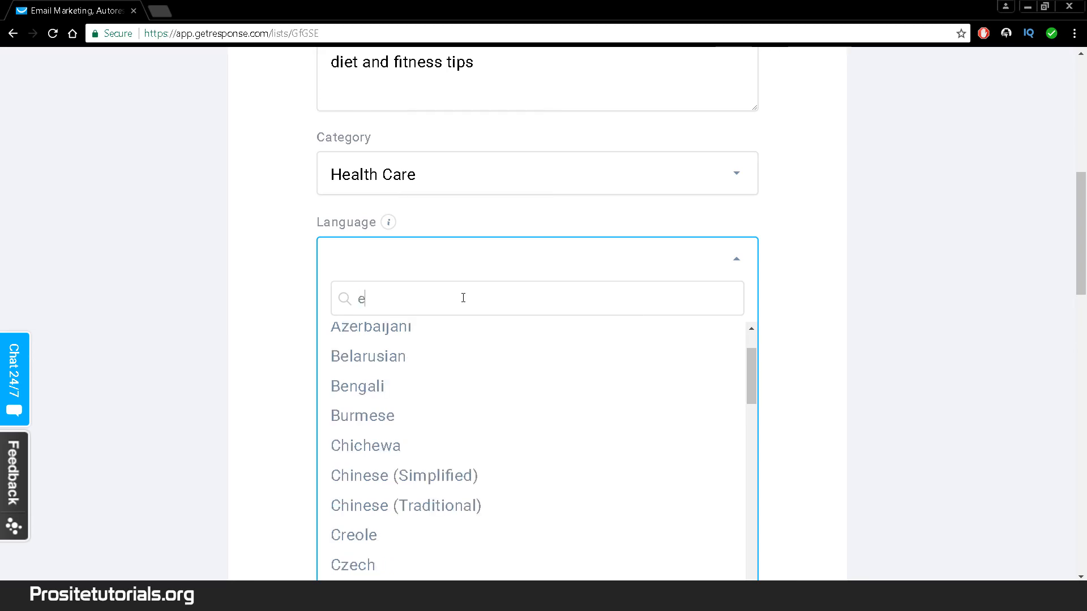
{"action": "type", "text": "nlg"}
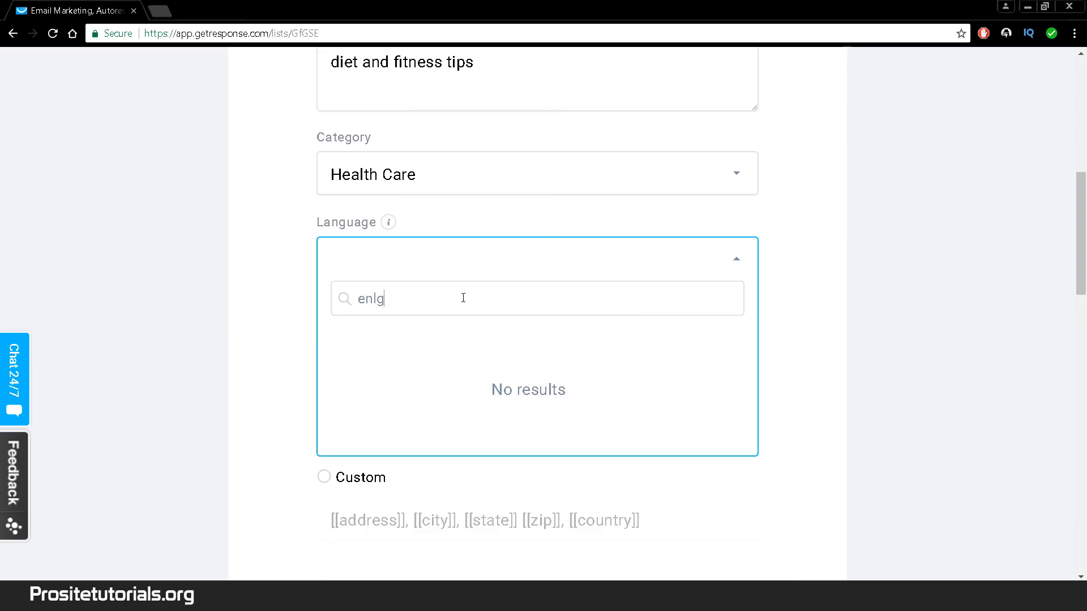
{"action": "key", "text": "BackSpace"}
{"action": "key", "text": "BackSpace"}
{"action": "type", "text": "glish"}
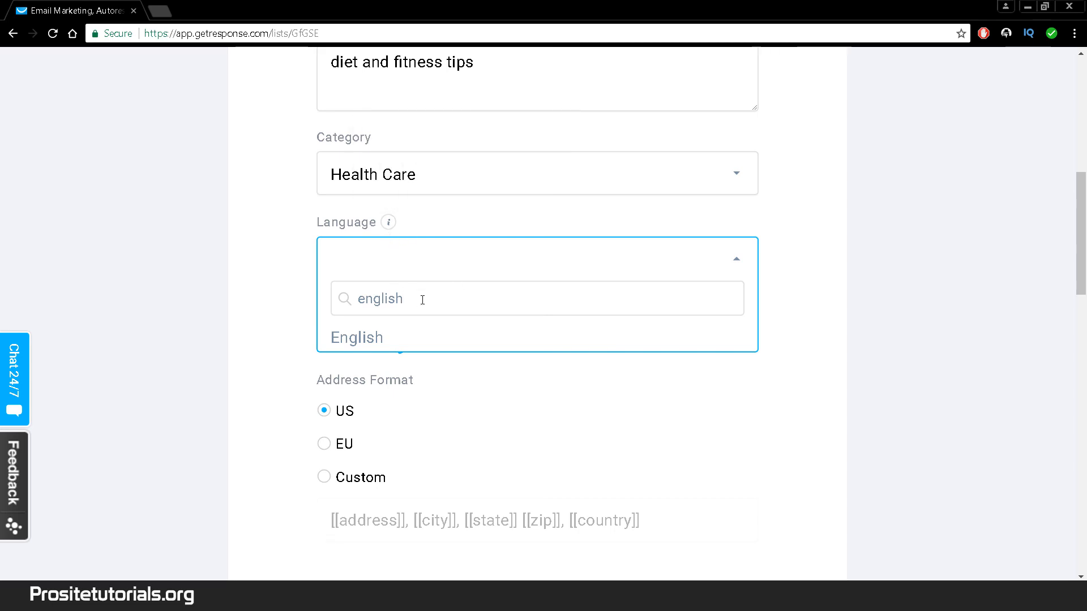
{"action": "left_click", "coordinate": [371, 342]}
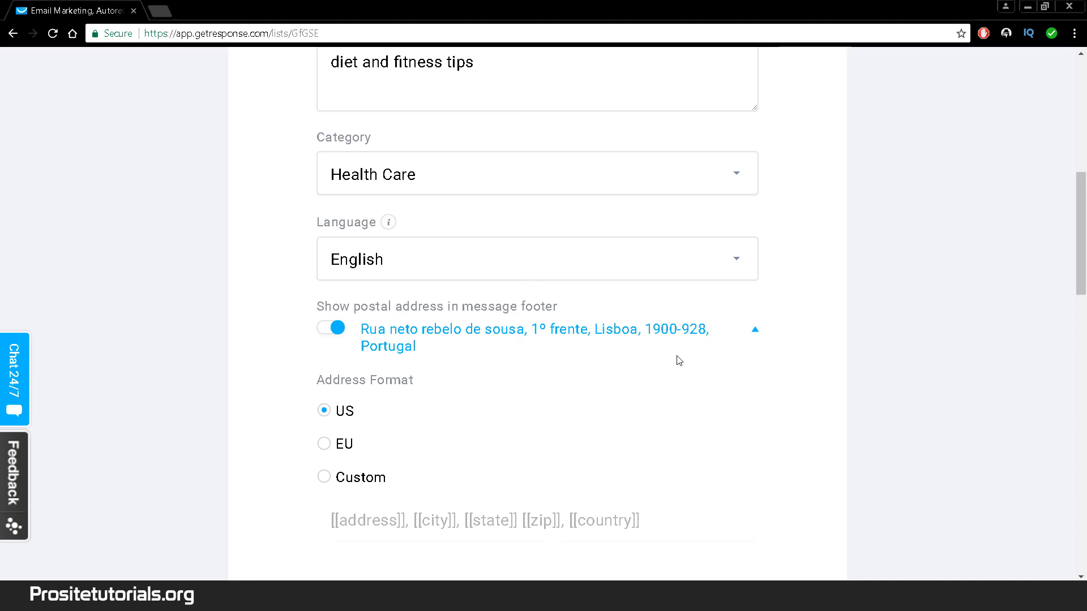
- Compare the US and EU address formats for the message footer and choose EU
{"action": "scroll", "coordinate": [678, 361], "scroll_direction": "down", "scroll_amount": 1}
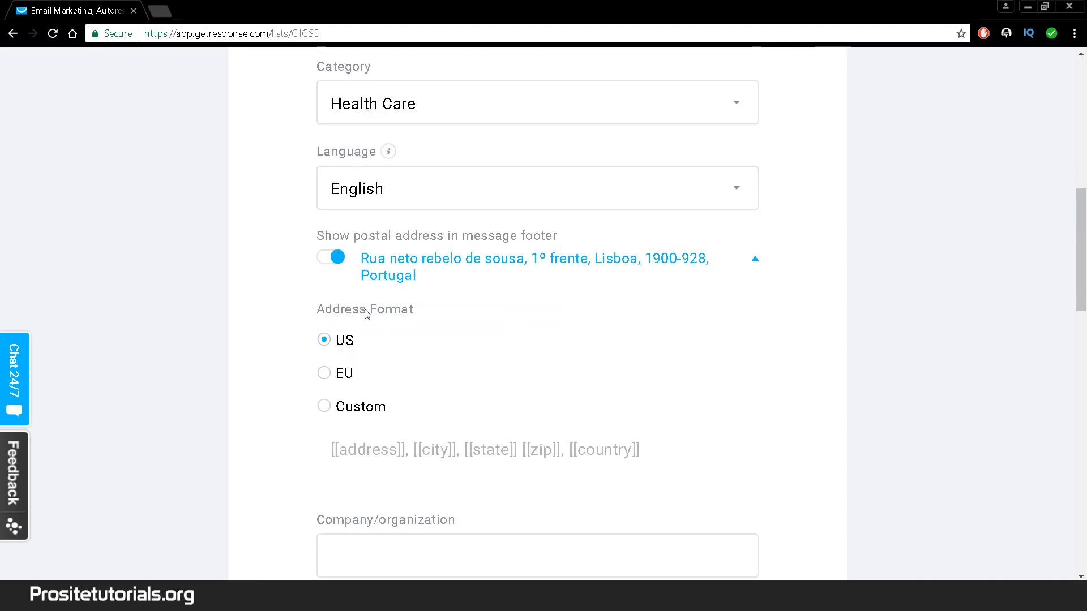
{"action": "scroll", "coordinate": [369, 313], "scroll_direction": "down", "scroll_amount": 1}
{"action": "left_click", "coordinate": [336, 305]}
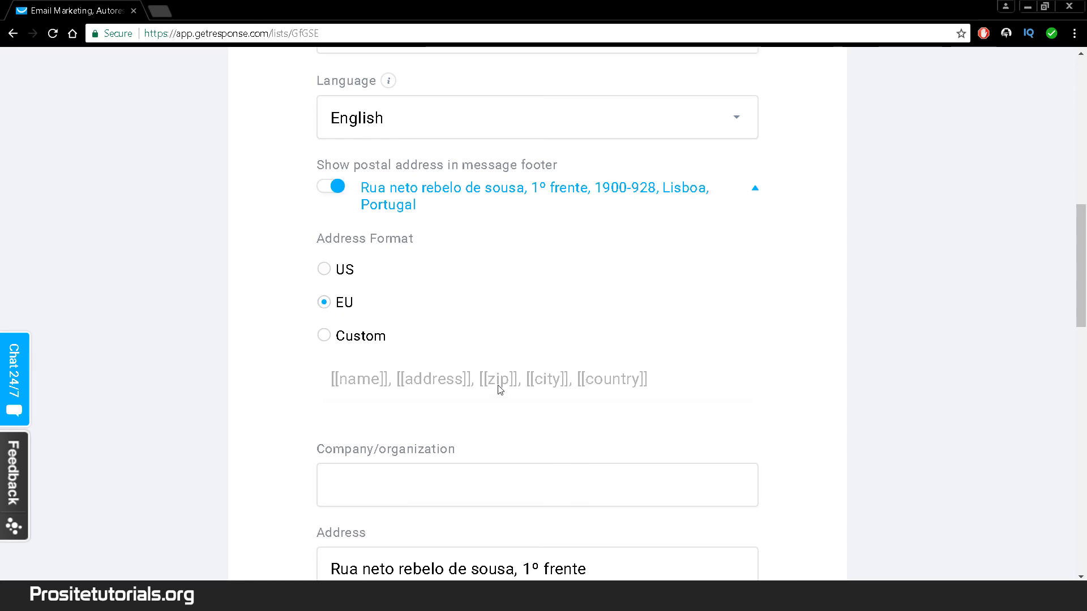
{"action": "scroll", "coordinate": [498, 388], "scroll_direction": "down", "scroll_amount": 1}
{"action": "left_click", "coordinate": [330, 203]}
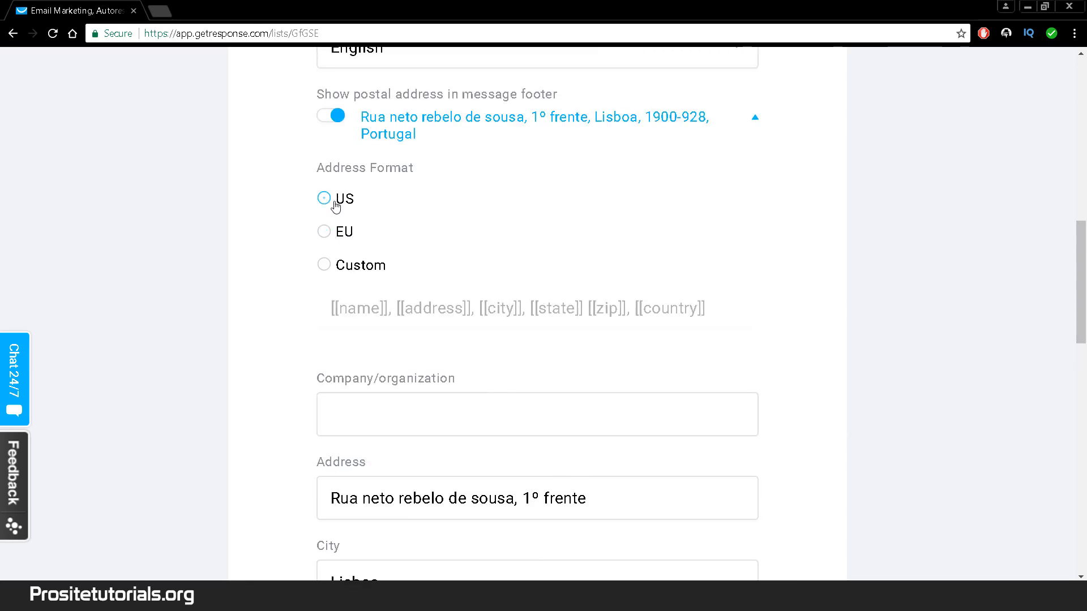
{"action": "left_click", "coordinate": [323, 231]}
- Enter "Prositetutorials" as the company/organization in the footer's postal address details
{"action": "scroll", "coordinate": [330, 357], "scroll_direction": "down", "scroll_amount": 1}
{"action": "left_click", "coordinate": [335, 331]}
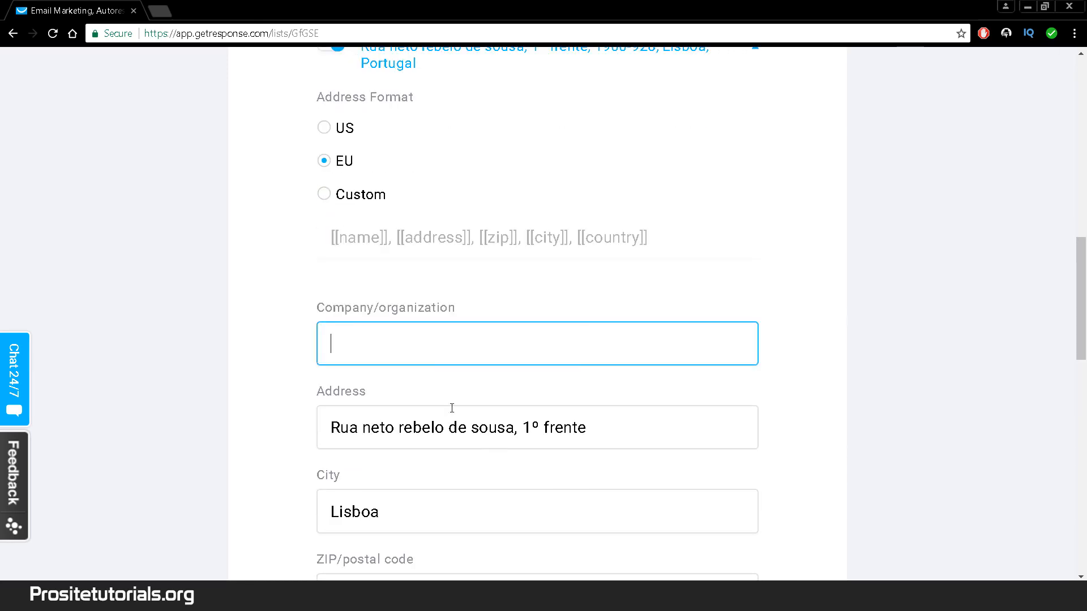
{"action": "scroll", "coordinate": [430, 373], "scroll_direction": "down", "scroll_amount": 1}
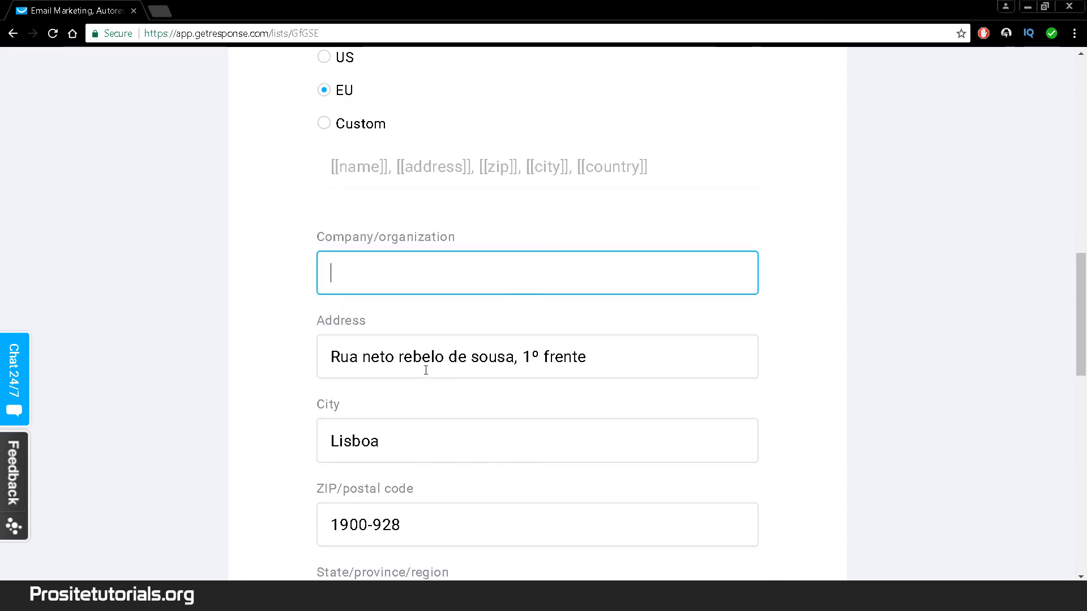
{"action": "type", "text": "Pros"}
{"action": "type", "text": "itue"}
{"action": "key", "text": "BackSpace"}
{"action": "key", "text": "BackSpace"}
{"action": "type", "text": "e"}
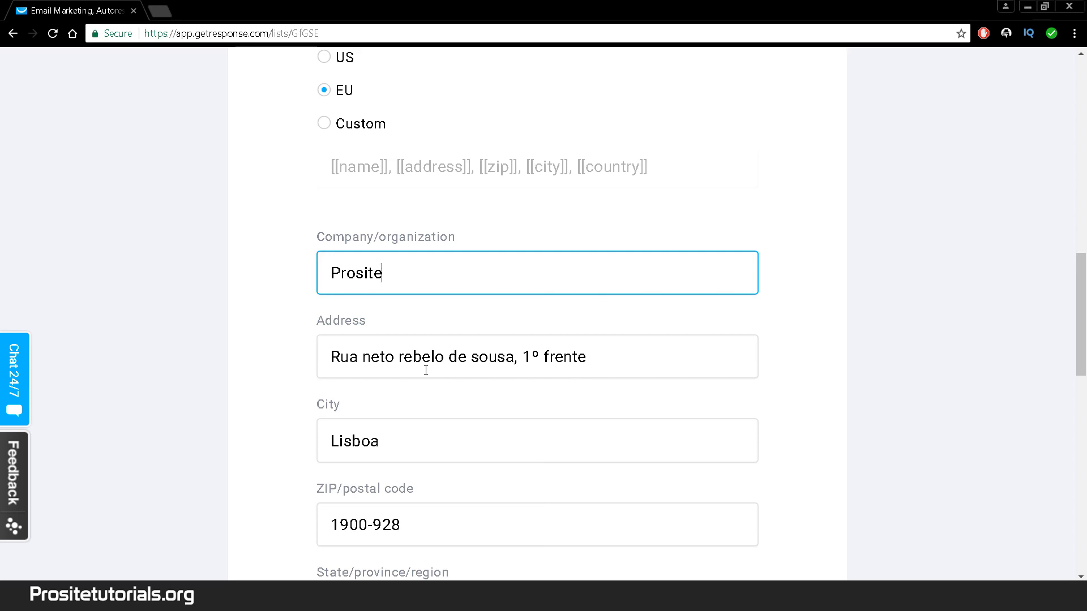
{"action": "type", "text": "tutorials"}
{"action": "left_click", "coordinate": [411, 420]}
{"action": "scroll", "coordinate": [400, 468], "scroll_direction": "down", "scroll_amount": 5}
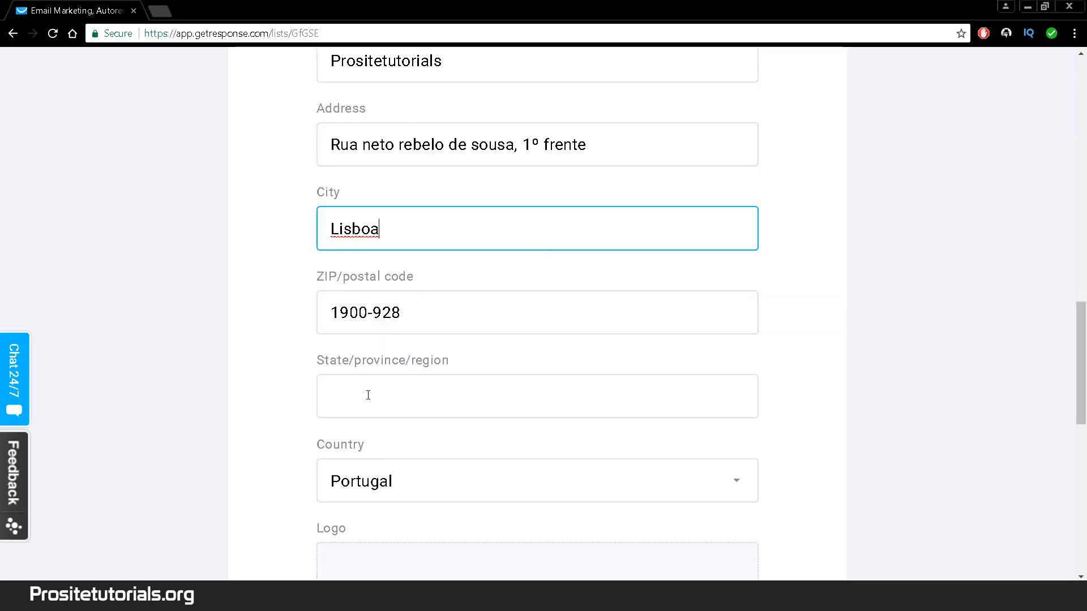
- Copy the city into the State/province/region field of the footer's postal address and save the general settings
{"action": "left_click", "coordinate": [400, 271]}
{"action": "scroll", "coordinate": [504, 189], "scroll_direction": "down", "scroll_amount": 5}
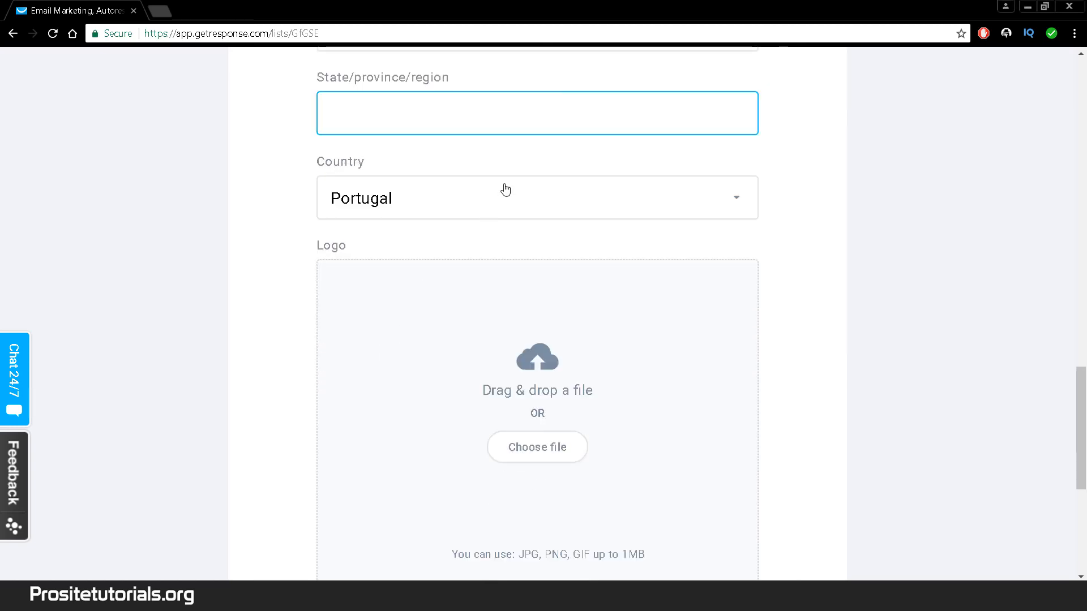
{"action": "scroll", "coordinate": [467, 294], "scroll_direction": "down", "scroll_amount": 4}
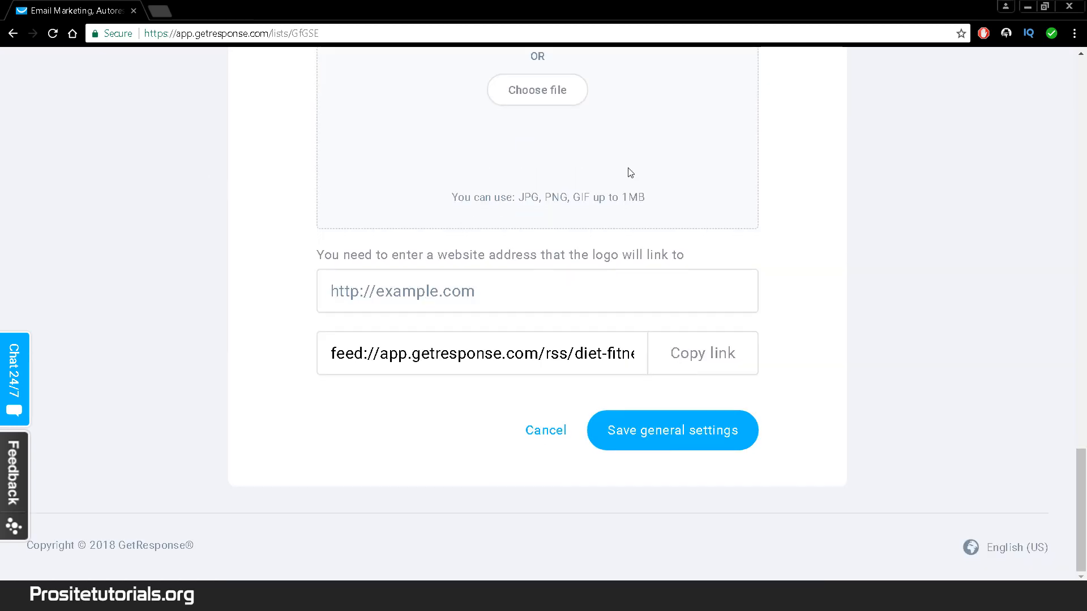
{"action": "scroll", "coordinate": [621, 176], "scroll_direction": "up", "scroll_amount": 10}
{"action": "scroll", "coordinate": [589, 192], "scroll_direction": "down", "scroll_amount": 6}
{"action": "scroll", "coordinate": [562, 189], "scroll_direction": "up", "scroll_amount": 4}
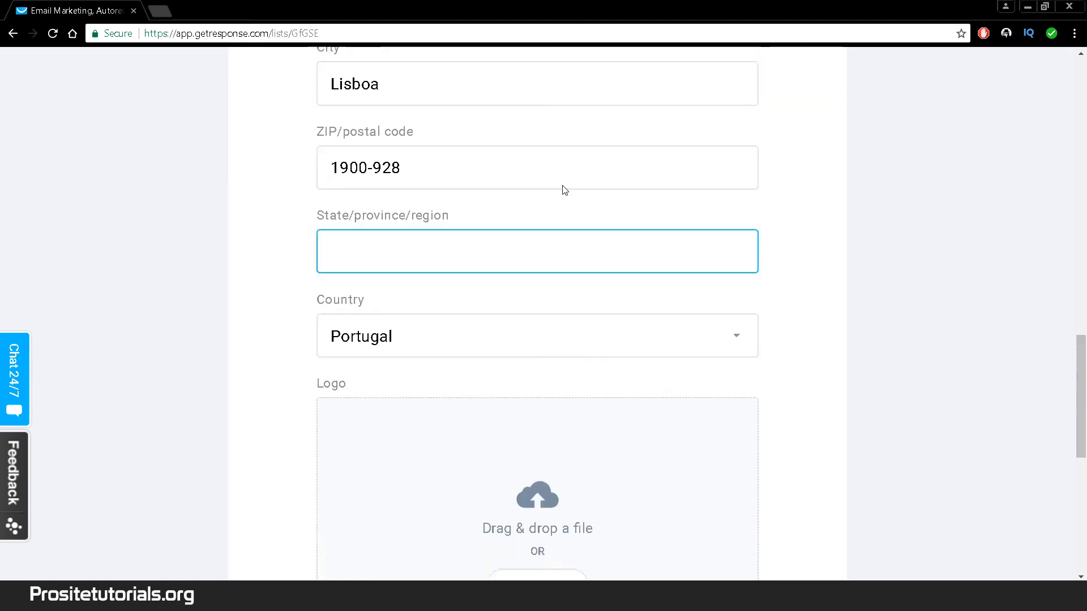
{"action": "left_click", "coordinate": [395, 159]}
{"action": "key", "text": "ctrl+a"}
{"action": "key", "text": "ctrl+c"}
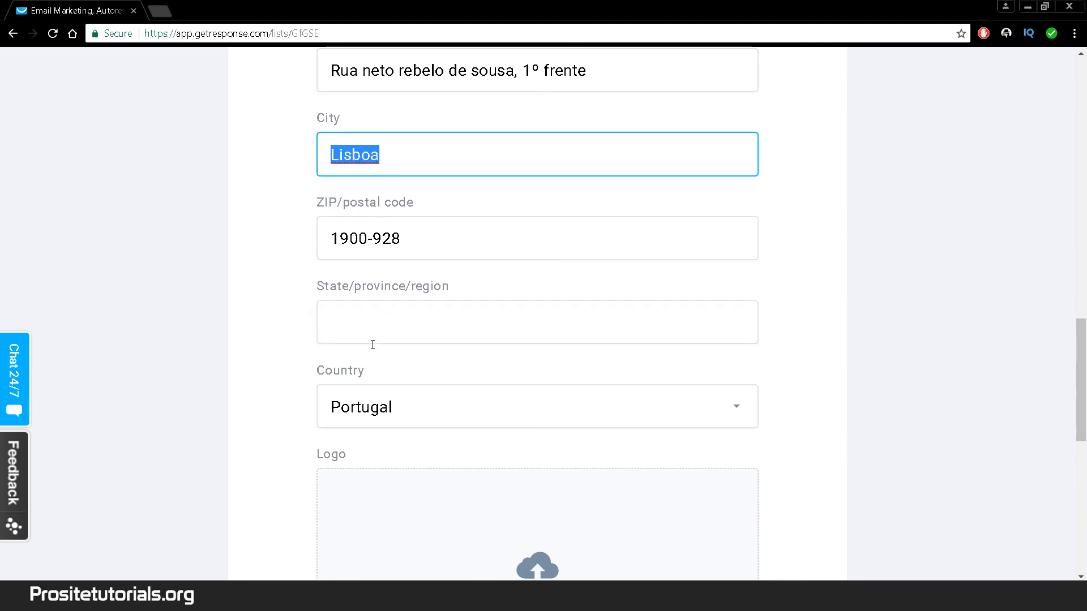
{"action": "left_click", "coordinate": [372, 342]}
{"action": "key", "text": "ctrl+v"}
{"action": "scroll", "coordinate": [400, 284], "scroll_direction": "down", "scroll_amount": 9}
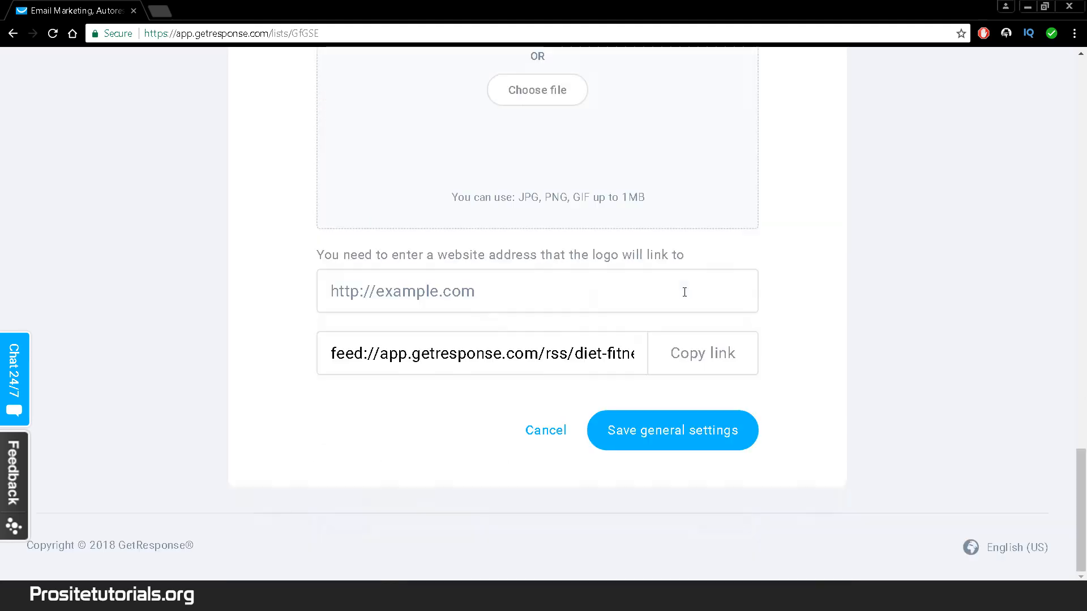
{"action": "left_click", "coordinate": [709, 431]}
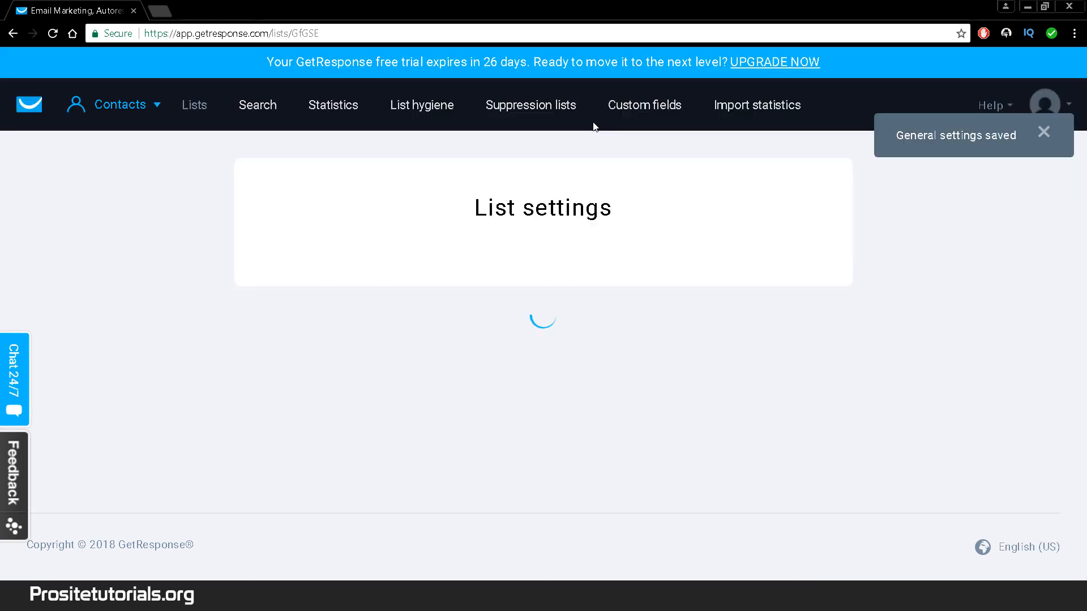
- Open the list's subscription settings and review the notification, double opt-in, page preview and confirmation page hosting options
{"action": "scroll", "coordinate": [480, 447], "scroll_direction": "down", "scroll_amount": 5}
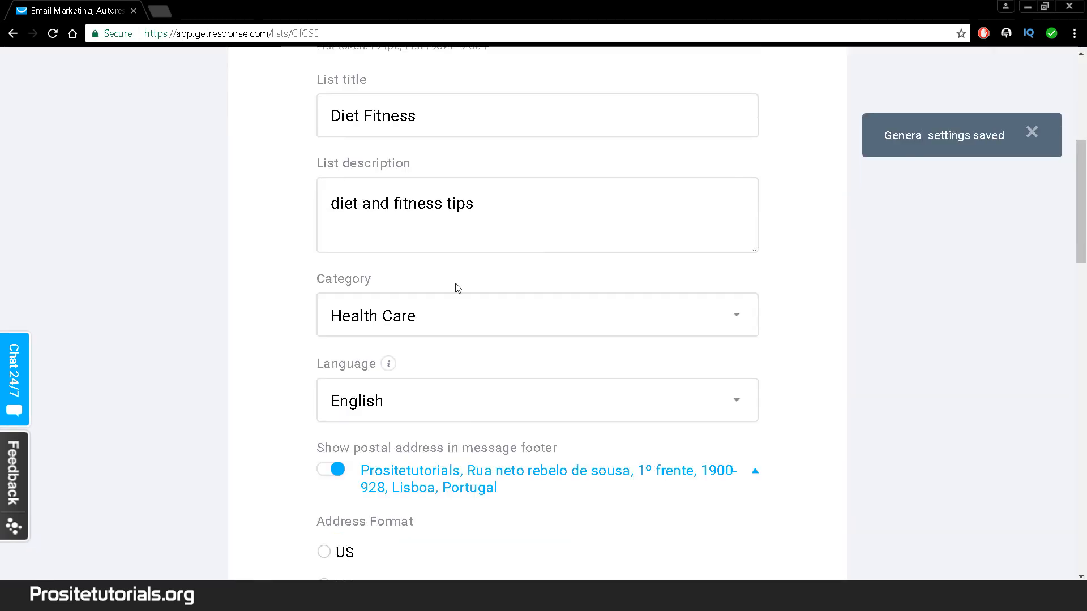
{"action": "scroll", "coordinate": [455, 288], "scroll_direction": "up", "scroll_amount": 5}
{"action": "scroll", "coordinate": [589, 448], "scroll_direction": "down", "scroll_amount": 3}
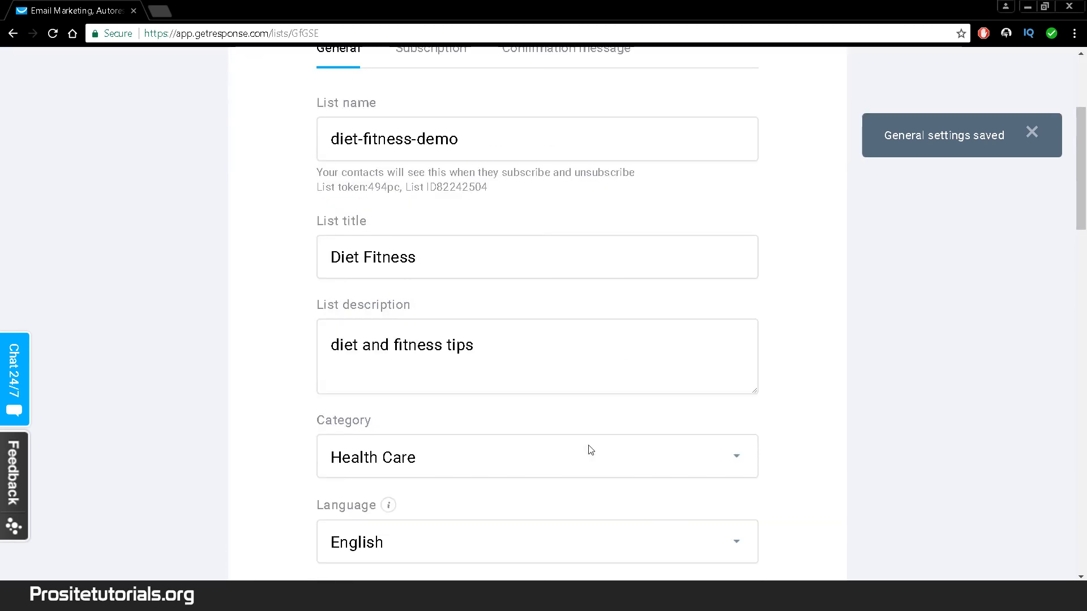
{"action": "scroll", "coordinate": [591, 451], "scroll_direction": "up", "scroll_amount": 2}
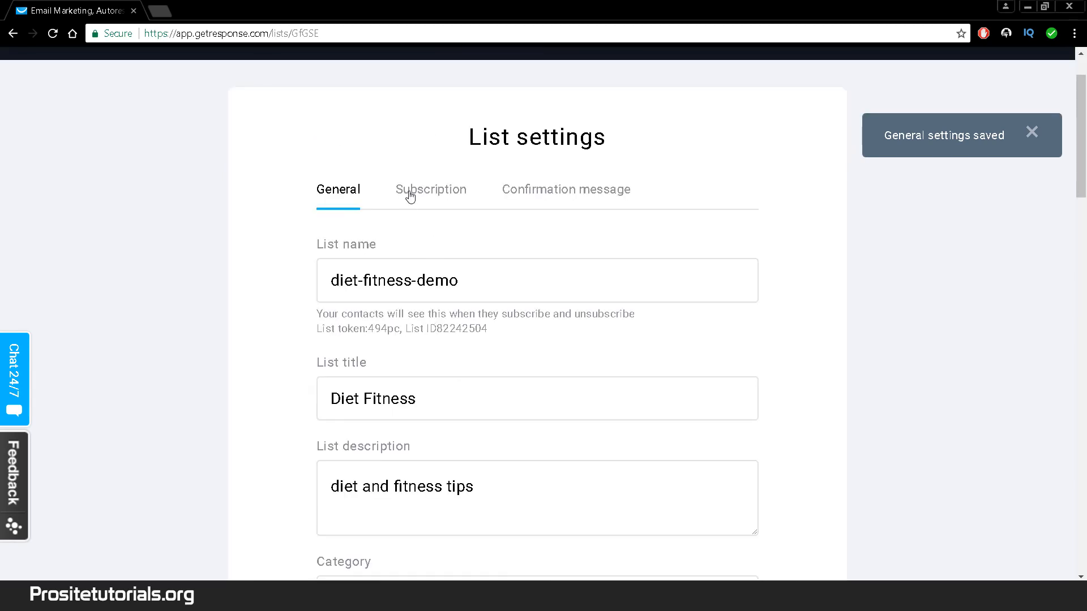
{"action": "left_click", "coordinate": [410, 197]}
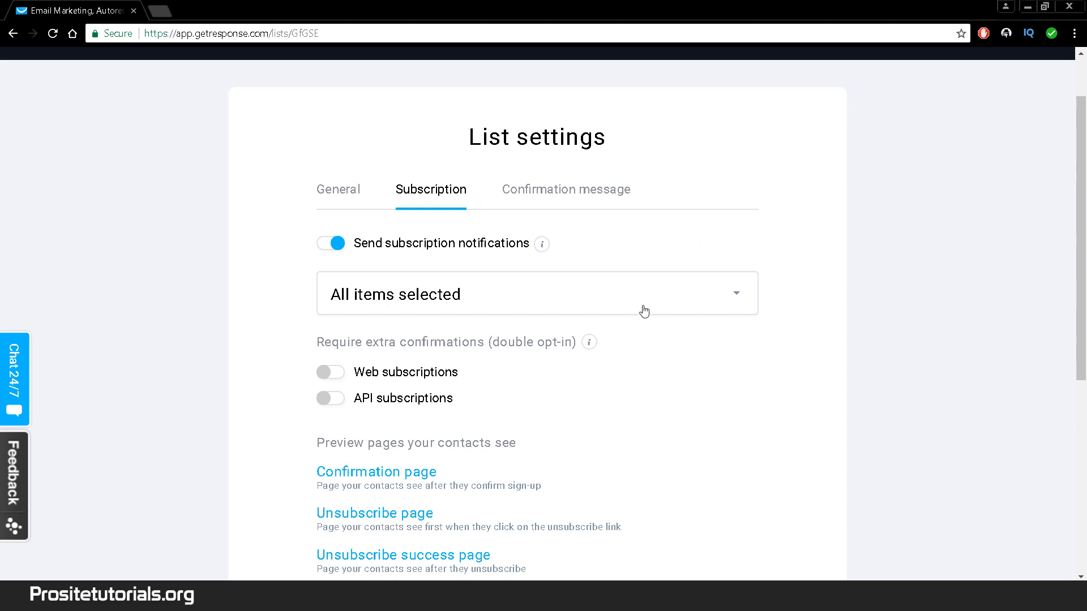
{"action": "scroll", "coordinate": [553, 339], "scroll_direction": "down", "scroll_amount": 1}
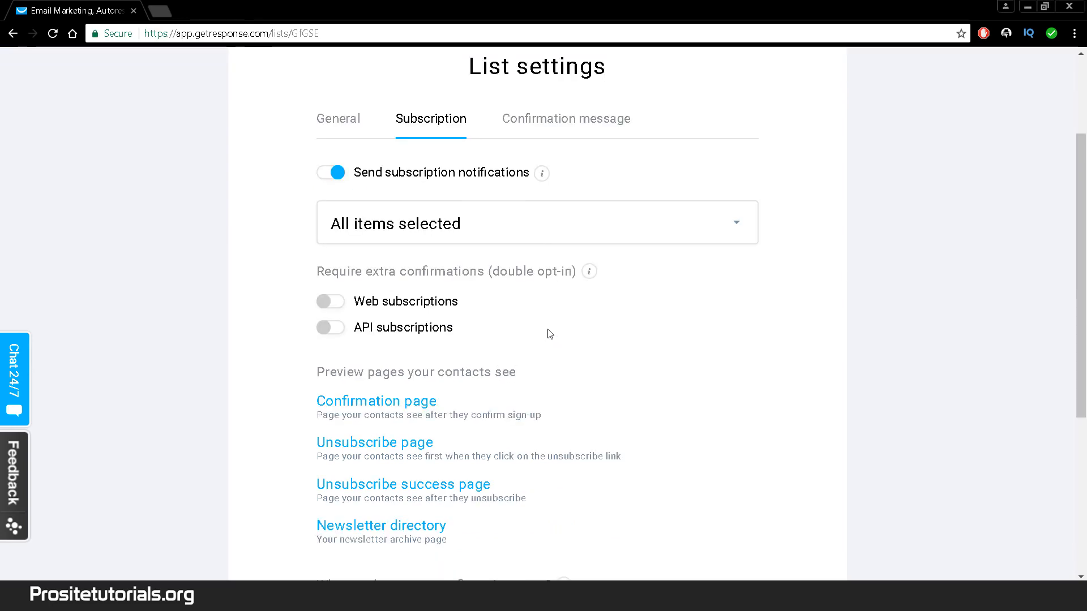
{"action": "scroll", "coordinate": [327, 263], "scroll_direction": "down", "scroll_amount": 1}
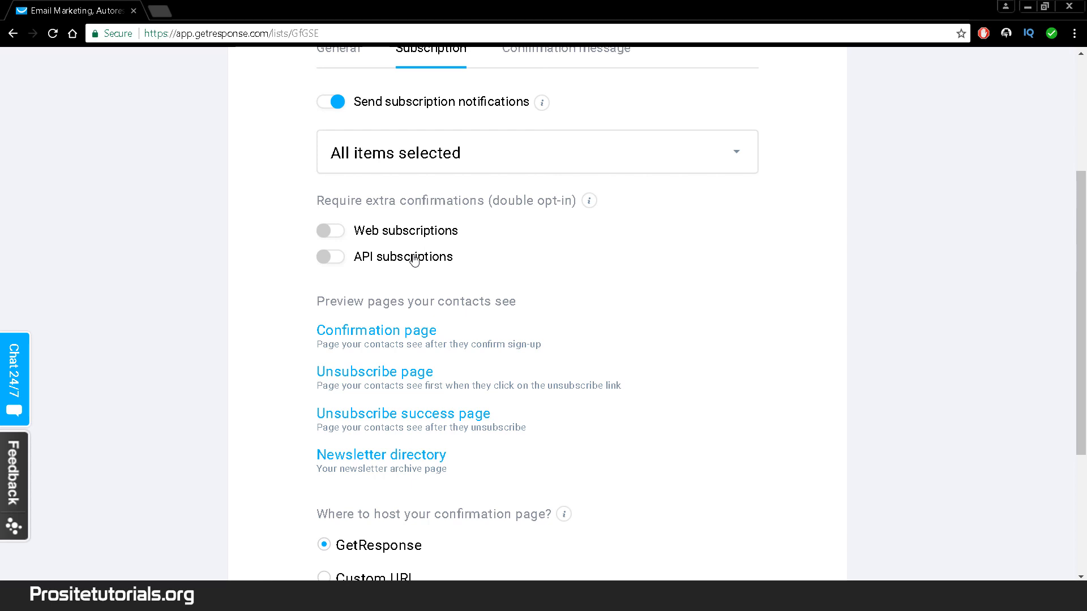
{"action": "scroll", "coordinate": [465, 447], "scroll_direction": "down", "scroll_amount": 1}
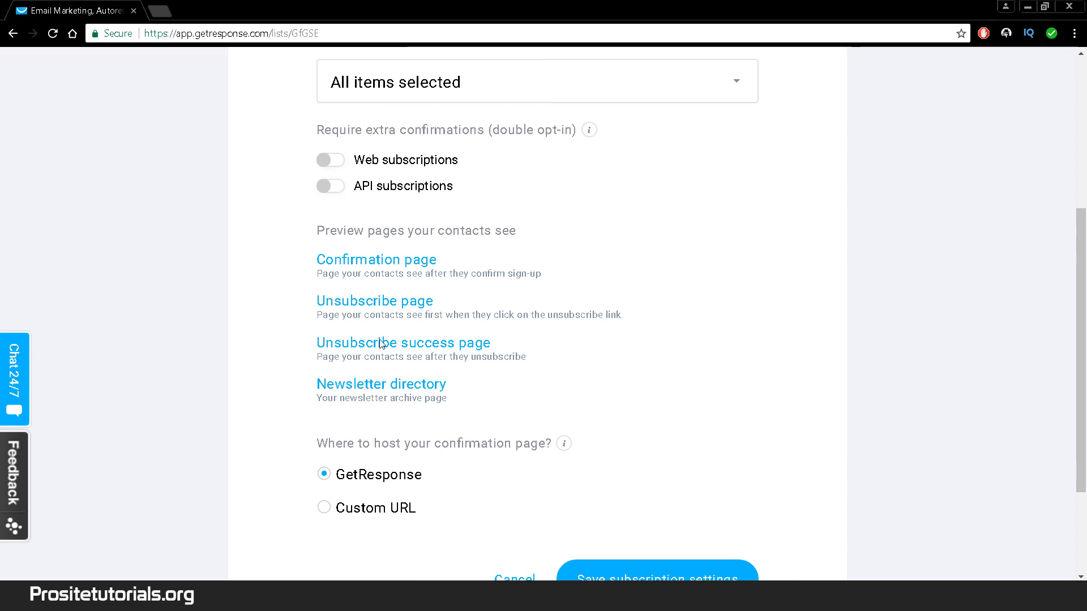
{"action": "scroll", "coordinate": [362, 303], "scroll_direction": "down", "scroll_amount": 1}
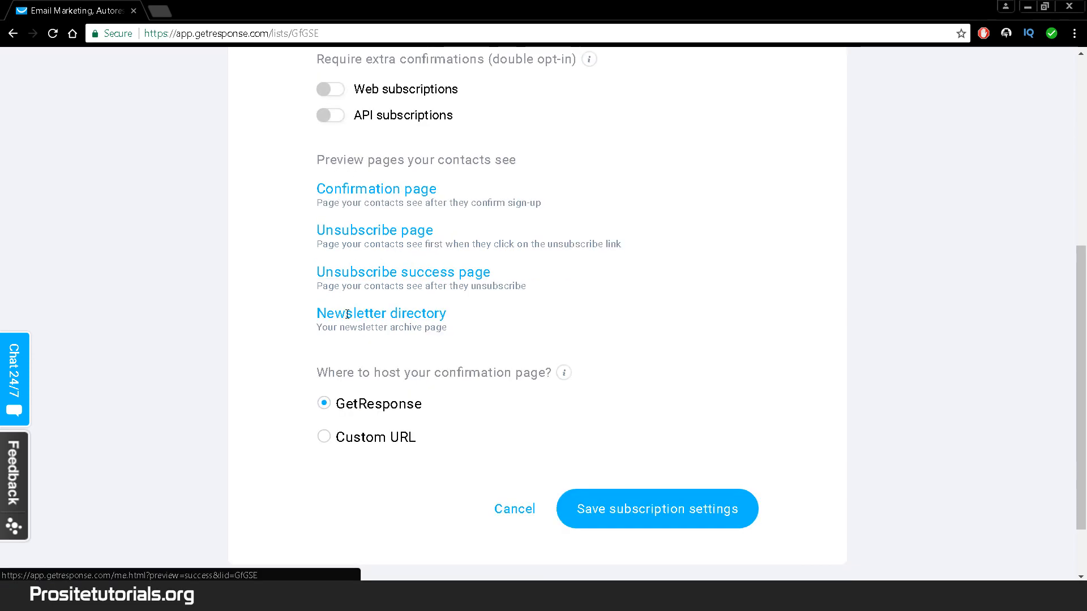
- Preview the confirmation page that contacts see after sign-up, close it, and look over the subscription settings again
{"action": "left_click", "coordinate": [356, 191]}
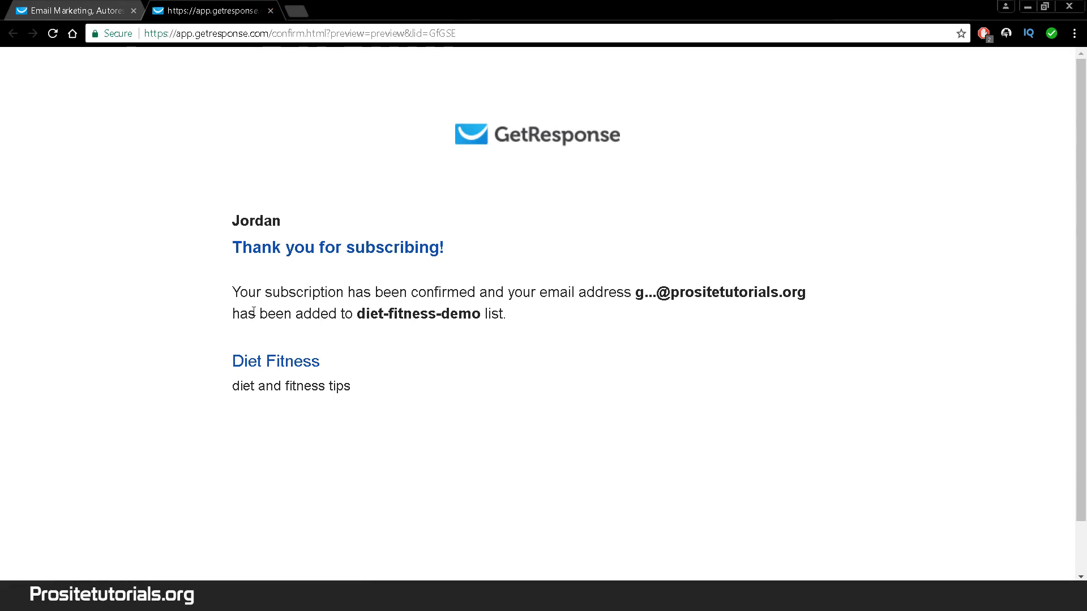
{"action": "left_click", "coordinate": [271, 11]}
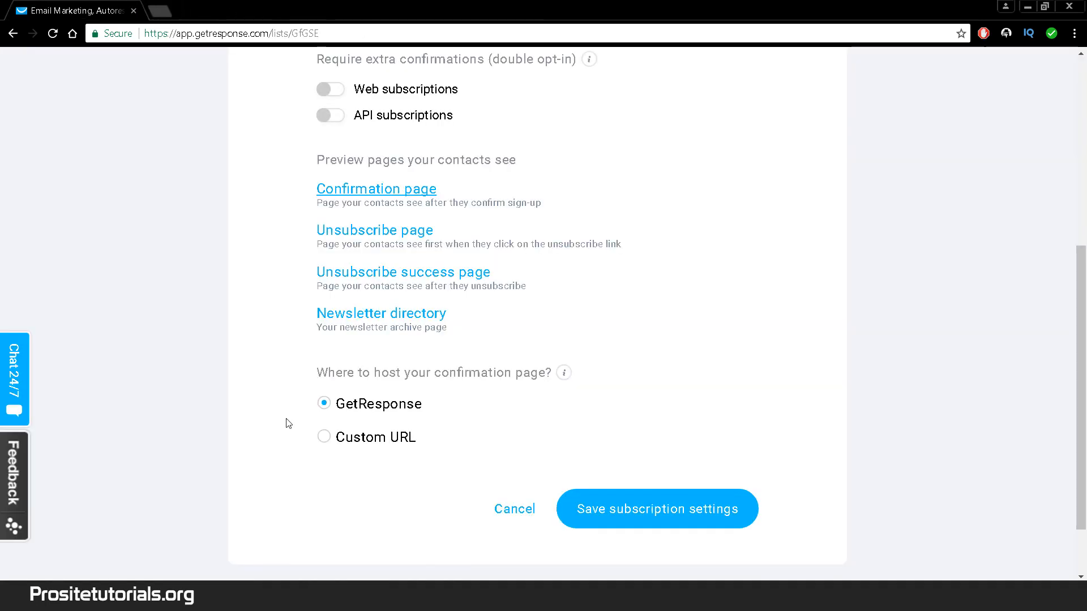
{"action": "scroll", "coordinate": [606, 428], "scroll_direction": "up", "scroll_amount": 8}
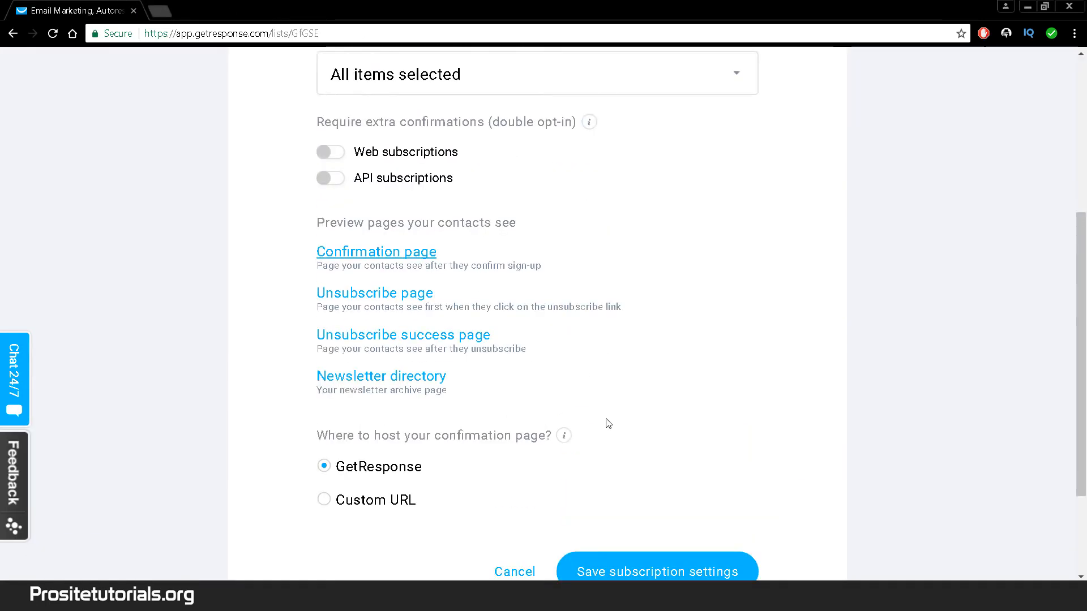
{"action": "scroll", "coordinate": [606, 429], "scroll_direction": "down", "scroll_amount": 8}
{"action": "scroll", "coordinate": [542, 491], "scroll_direction": "up", "scroll_amount": 8}
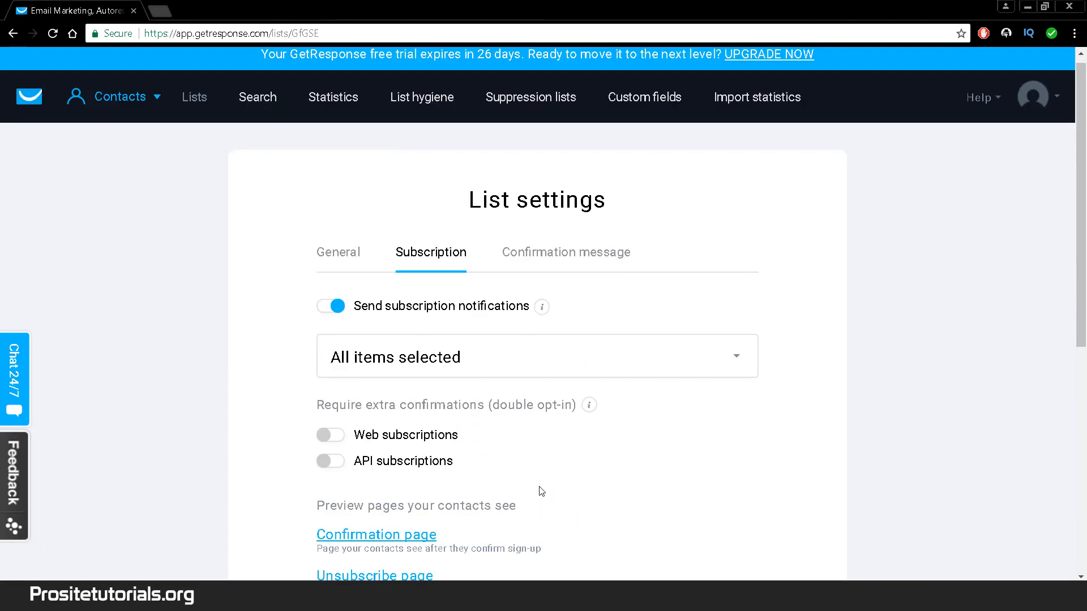
{"action": "scroll", "coordinate": [571, 512], "scroll_direction": "down", "scroll_amount": 5}
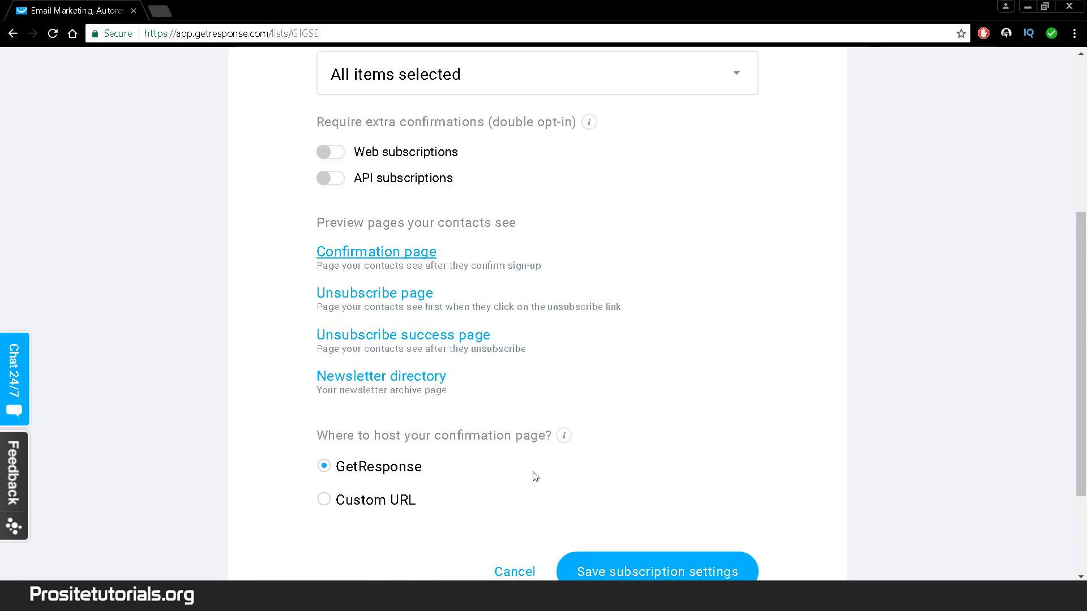
{"action": "scroll", "coordinate": [532, 475], "scroll_direction": "down", "scroll_amount": 3}
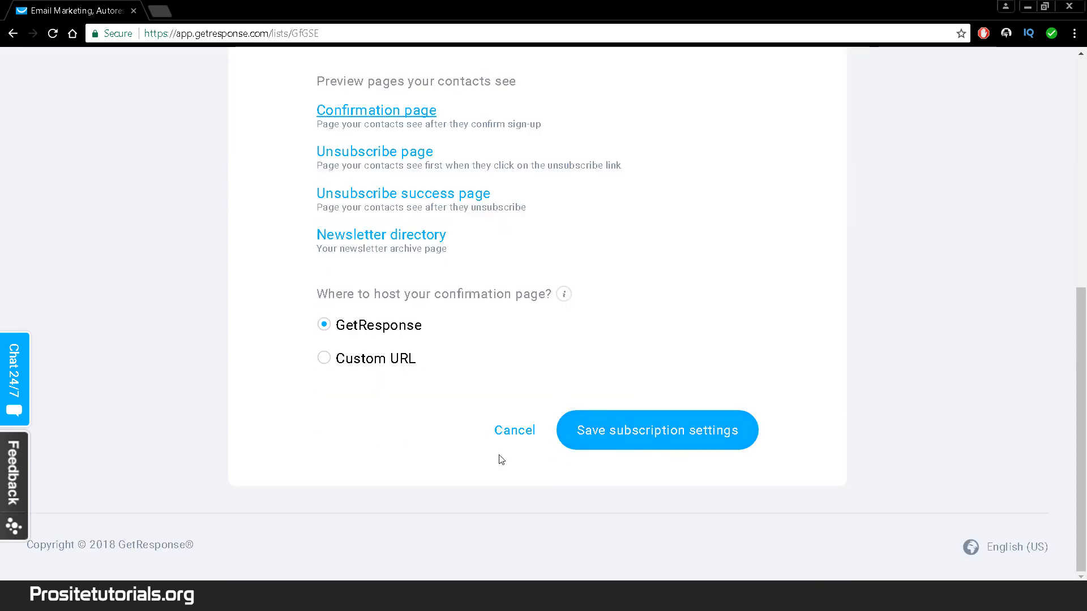
{"action": "scroll", "coordinate": [499, 459], "scroll_direction": "up", "scroll_amount": 3}
{"action": "scroll", "coordinate": [500, 450], "scroll_direction": "up", "scroll_amount": 5}
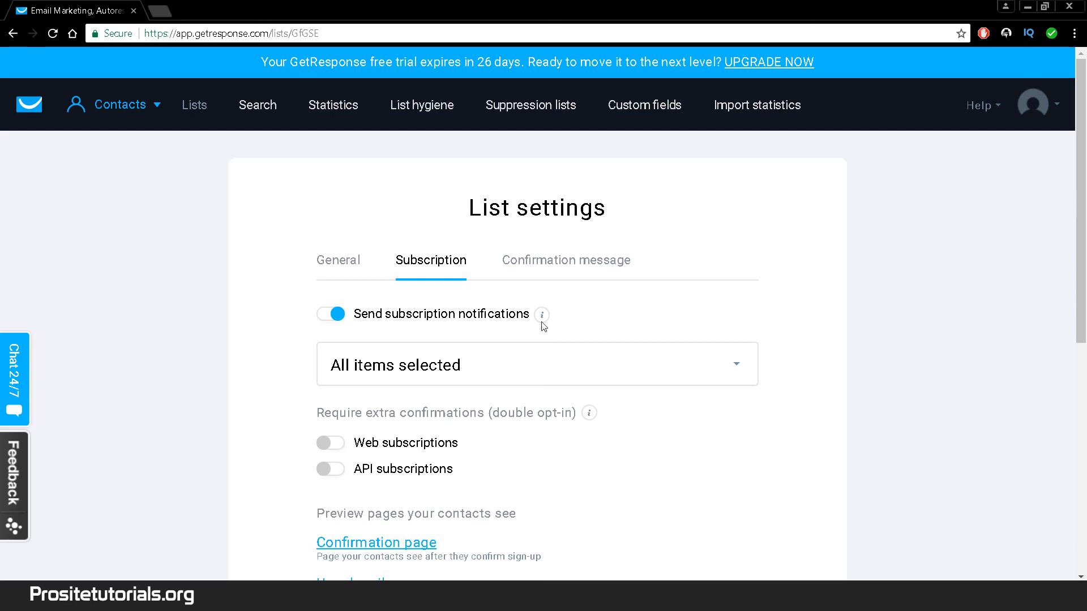
- Open the list's confirmation message settings, review the format, subject line and sender options, and expand the message body
{"action": "left_click", "coordinate": [555, 266]}
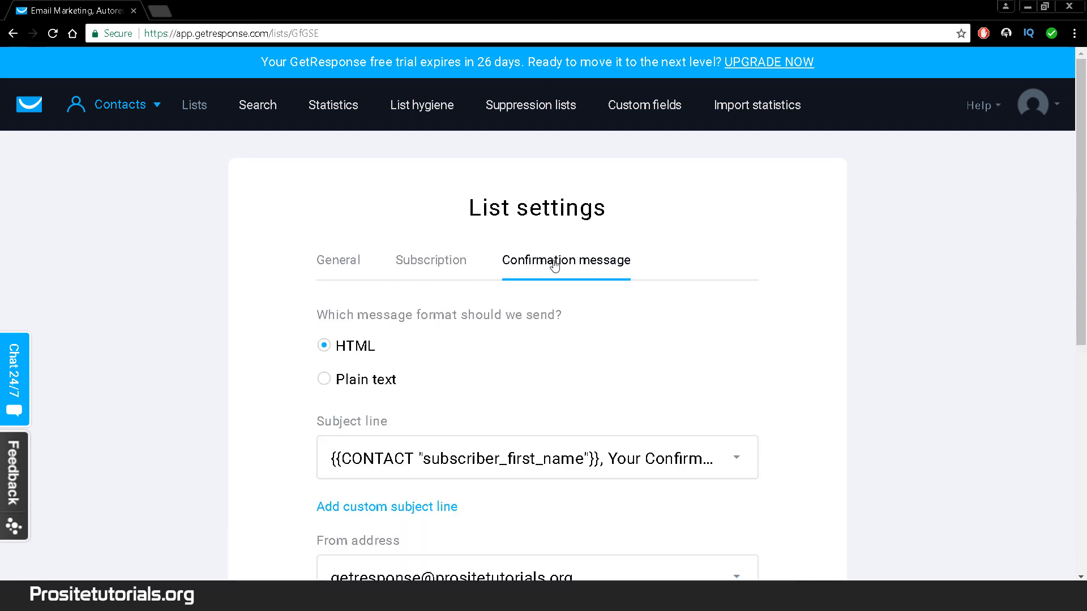
{"action": "scroll", "coordinate": [552, 265], "scroll_direction": "down", "scroll_amount": 1}
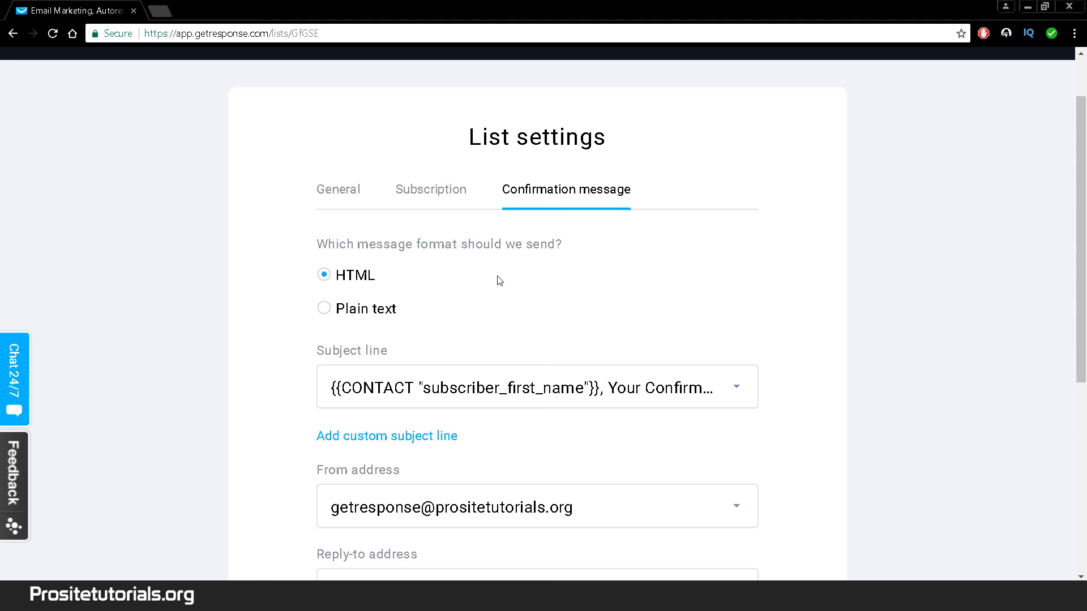
{"action": "scroll", "coordinate": [487, 308], "scroll_direction": "down", "scroll_amount": 1}
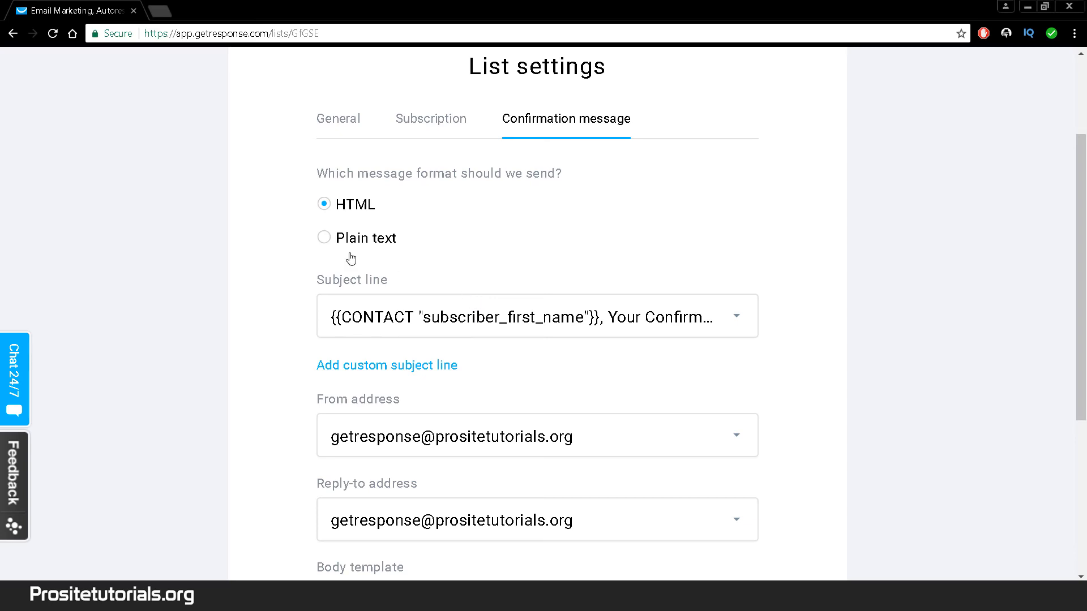
{"action": "scroll", "coordinate": [339, 266], "scroll_direction": "down", "scroll_amount": 2}
{"action": "scroll", "coordinate": [337, 286], "scroll_direction": "down", "scroll_amount": 2}
{"action": "left_click", "coordinate": [357, 369]}
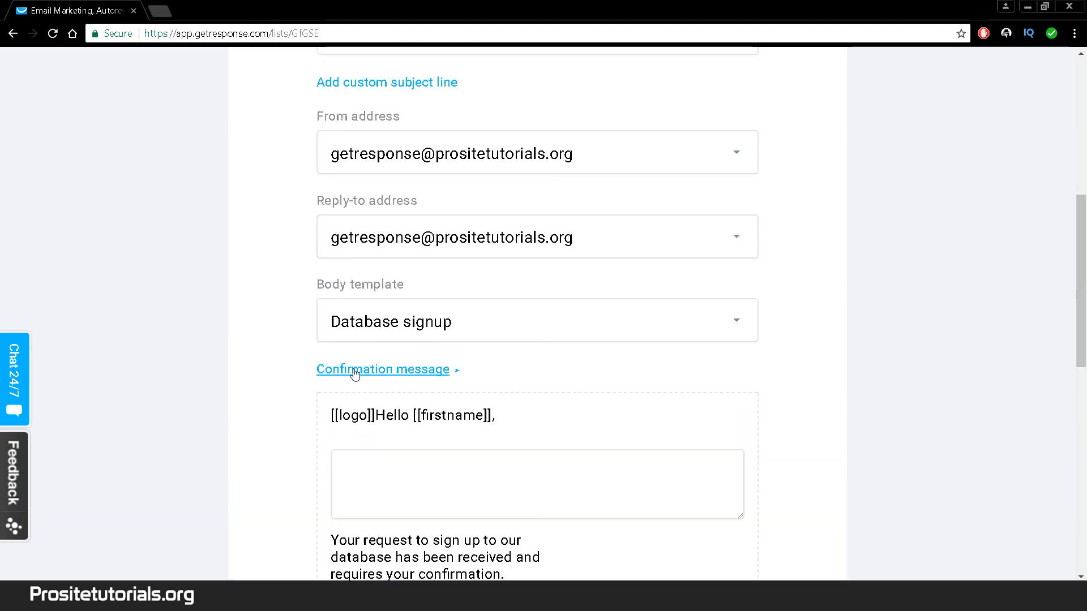
- Read through the Database signup confirmation message, including its confirmation link, unsubscribe text and signature
{"action": "scroll", "coordinate": [364, 314], "scroll_direction": "down", "scroll_amount": 9}
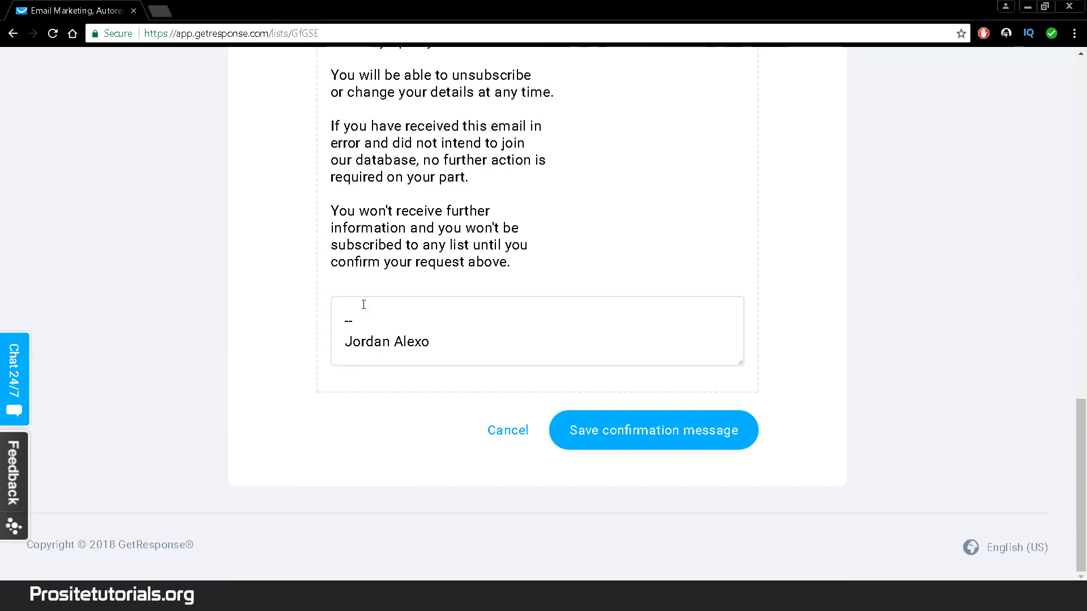
{"action": "scroll", "coordinate": [396, 322], "scroll_direction": "up", "scroll_amount": 4}
{"action": "scroll", "coordinate": [433, 342], "scroll_direction": "up", "scroll_amount": 2}
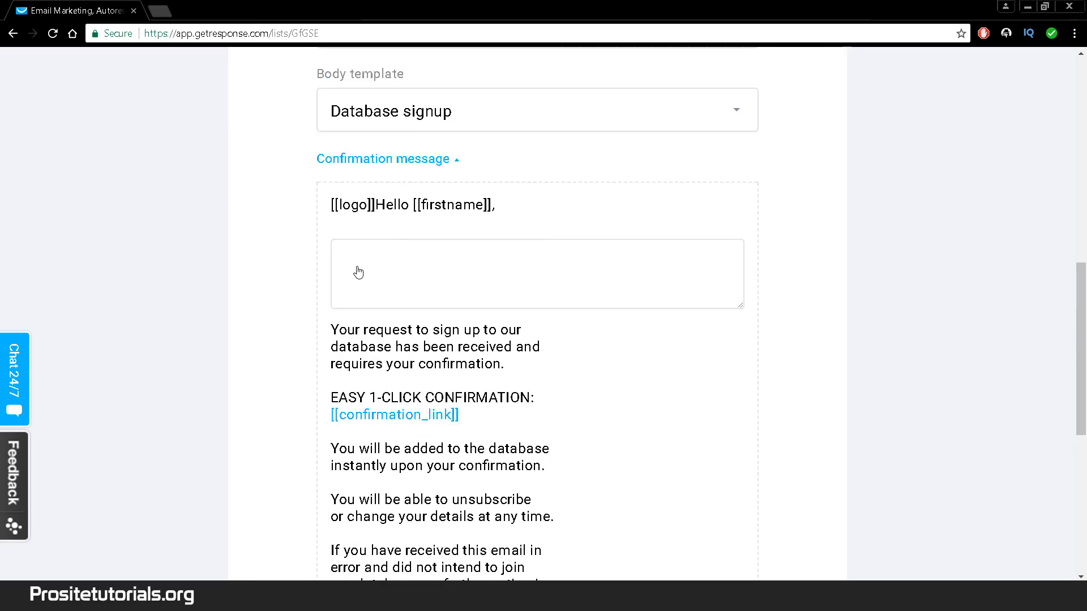
{"action": "scroll", "coordinate": [357, 271], "scroll_direction": "down", "scroll_amount": 3}
{"action": "scroll", "coordinate": [358, 257], "scroll_direction": "down", "scroll_amount": 2}
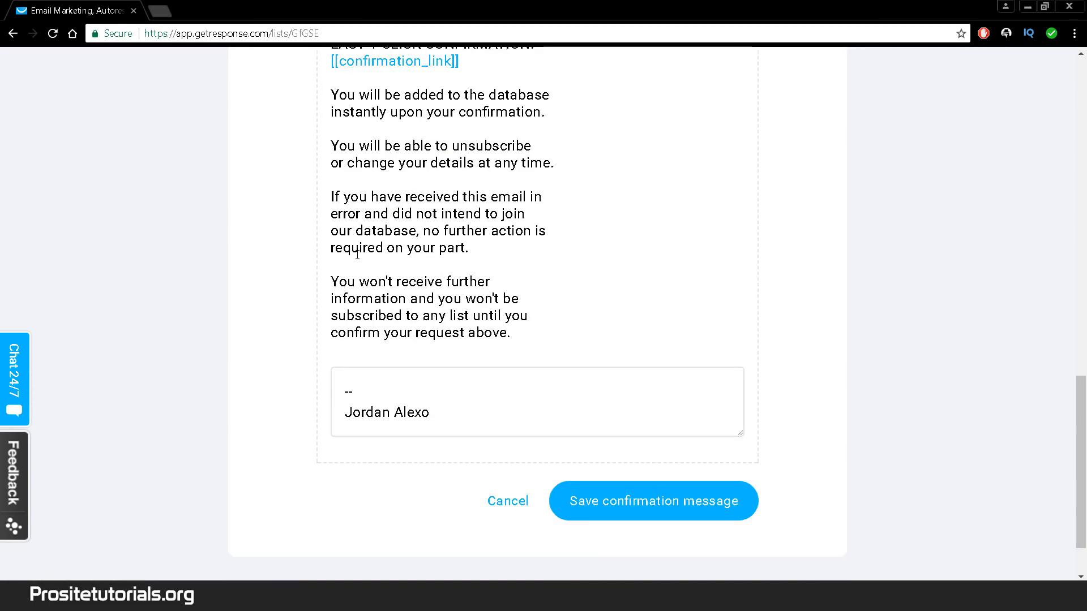
{"action": "scroll", "coordinate": [465, 256], "scroll_direction": "up", "scroll_amount": 2}
{"action": "scroll", "coordinate": [470, 257], "scroll_direction": "up", "scroll_amount": 6}
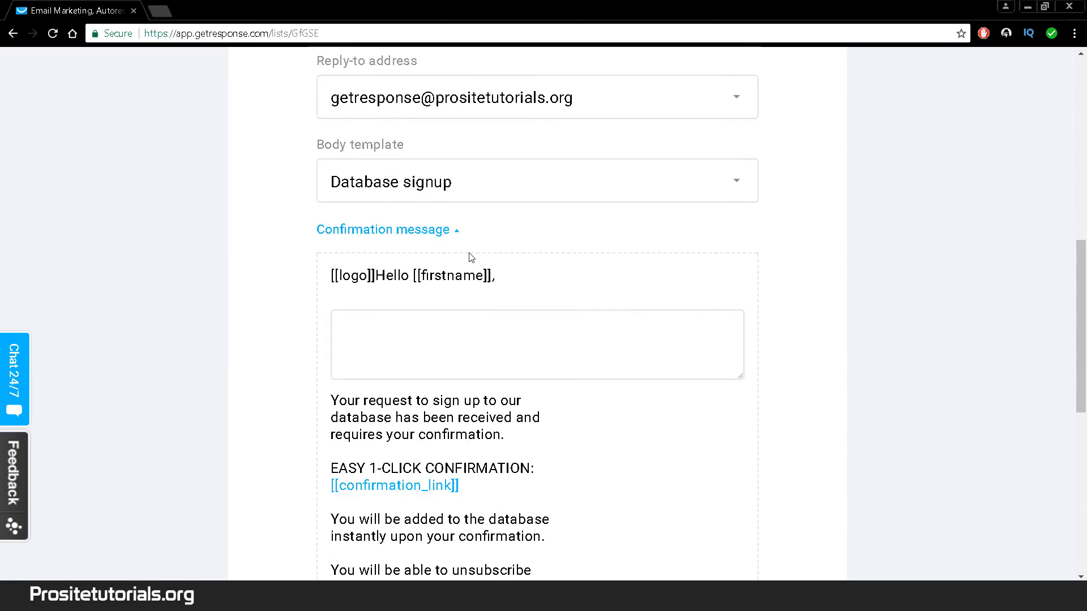
{"action": "scroll", "coordinate": [453, 272], "scroll_direction": "down", "scroll_amount": 1}
{"action": "scroll", "coordinate": [453, 289], "scroll_direction": "down", "scroll_amount": 3}
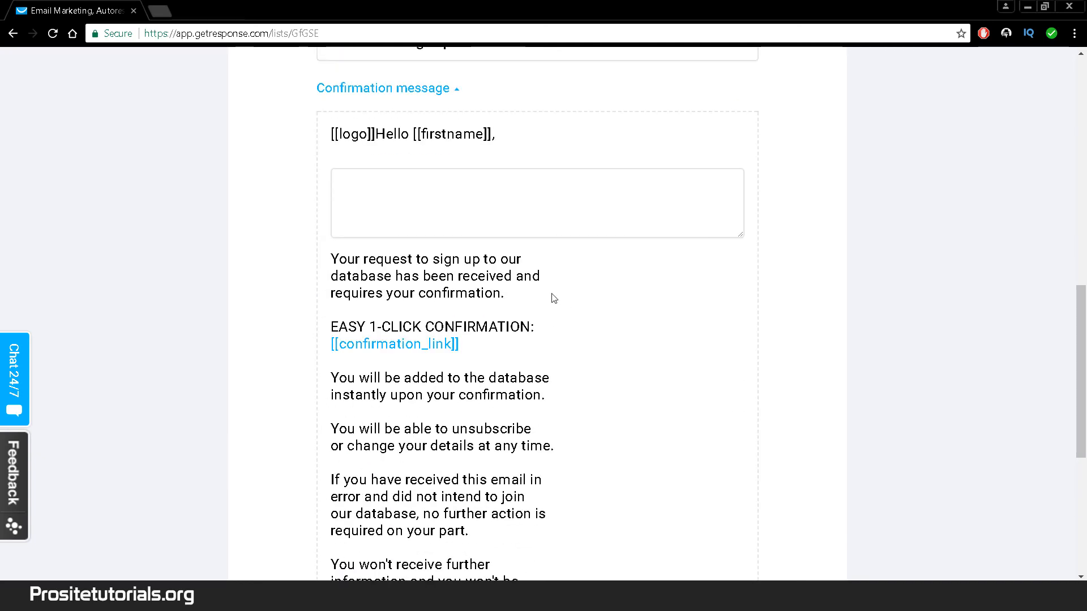
{"action": "scroll", "coordinate": [452, 469], "scroll_direction": "down", "scroll_amount": 3}
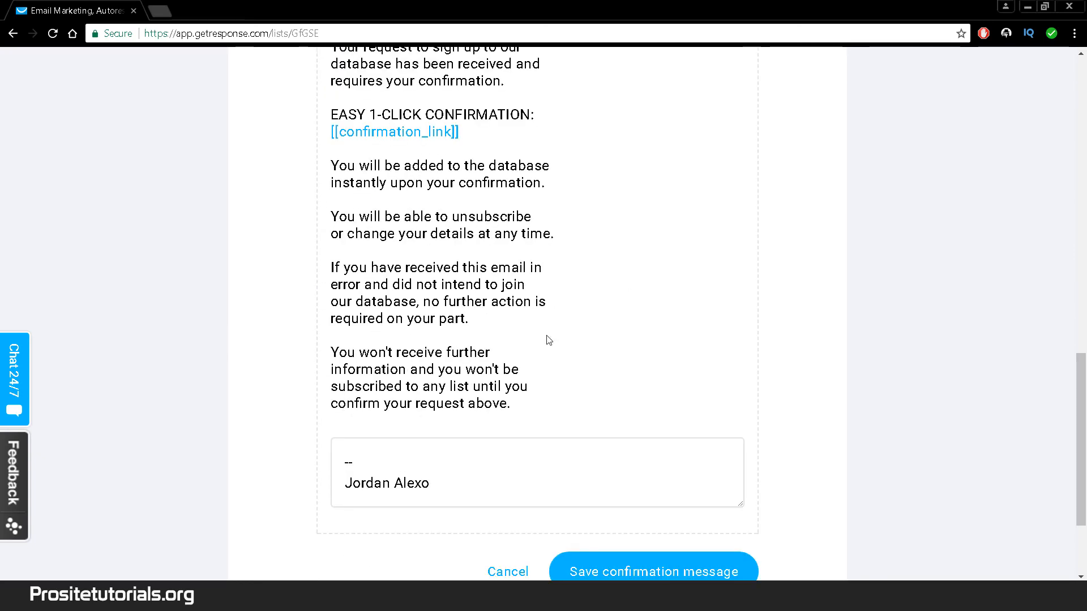
{"action": "scroll", "coordinate": [474, 214], "scroll_direction": "up", "scroll_amount": 3}
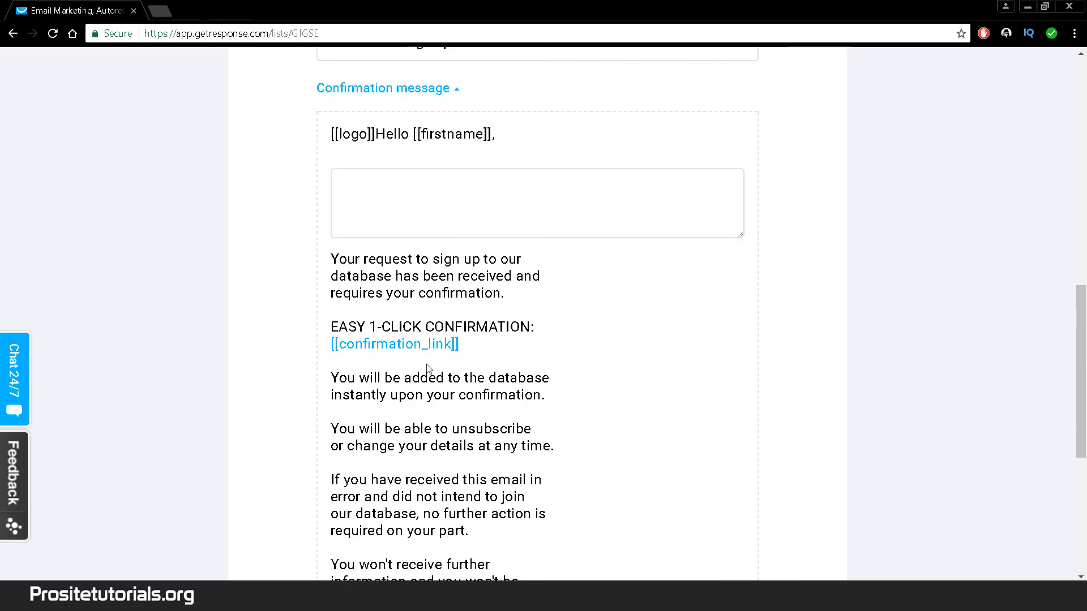
{"action": "scroll", "coordinate": [428, 367], "scroll_direction": "down", "scroll_amount": 1}
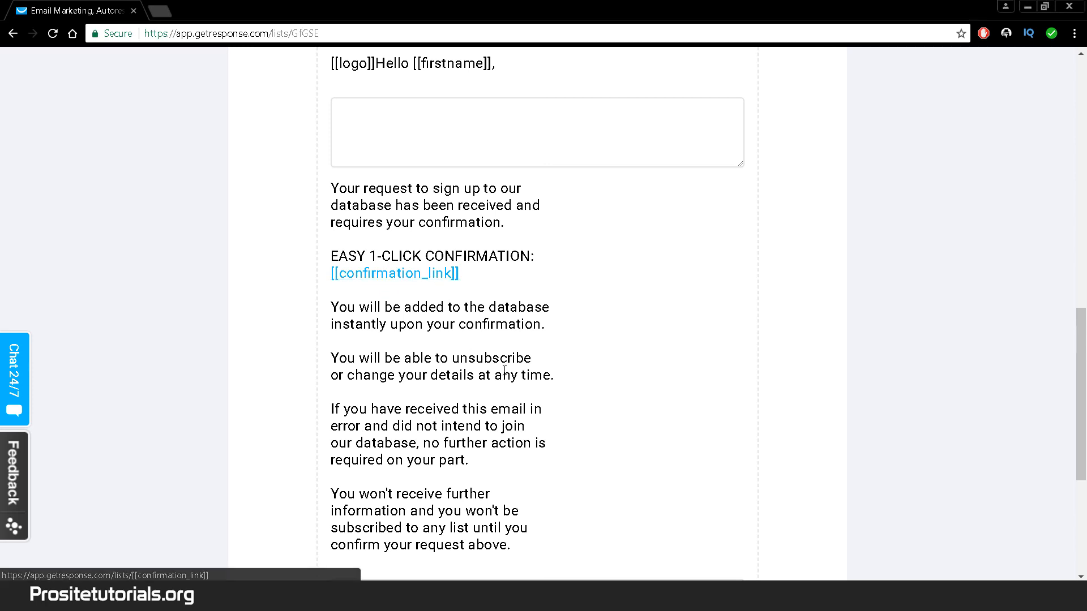
{"action": "scroll", "coordinate": [578, 449], "scroll_direction": "down", "scroll_amount": 4}
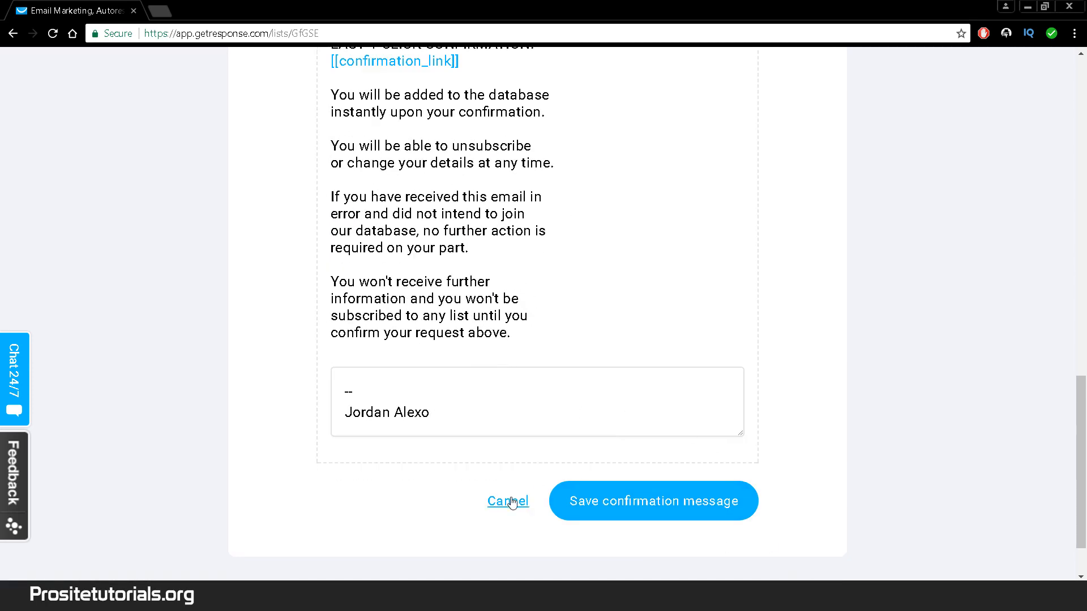
{"action": "scroll", "coordinate": [527, 481], "scroll_direction": "up", "scroll_amount": 13}
{"action": "scroll", "coordinate": [465, 348], "scroll_direction": "up", "scroll_amount": 4}
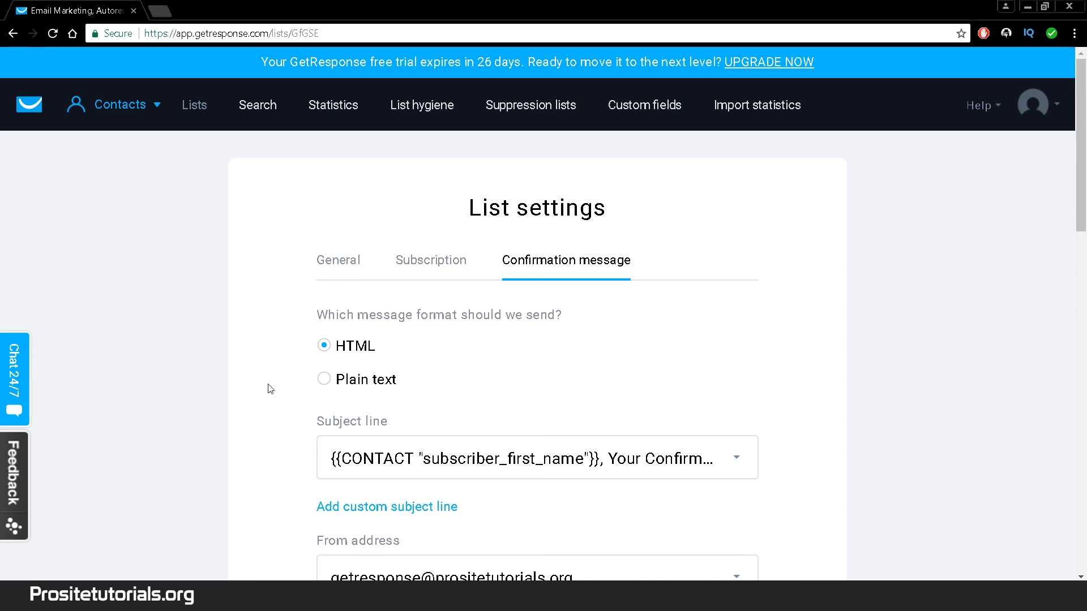
- Leave the list settings, open the Email marketing autoresponders page and check which contact lists it can be filtered by
{"action": "left_click", "coordinate": [156, 108]}
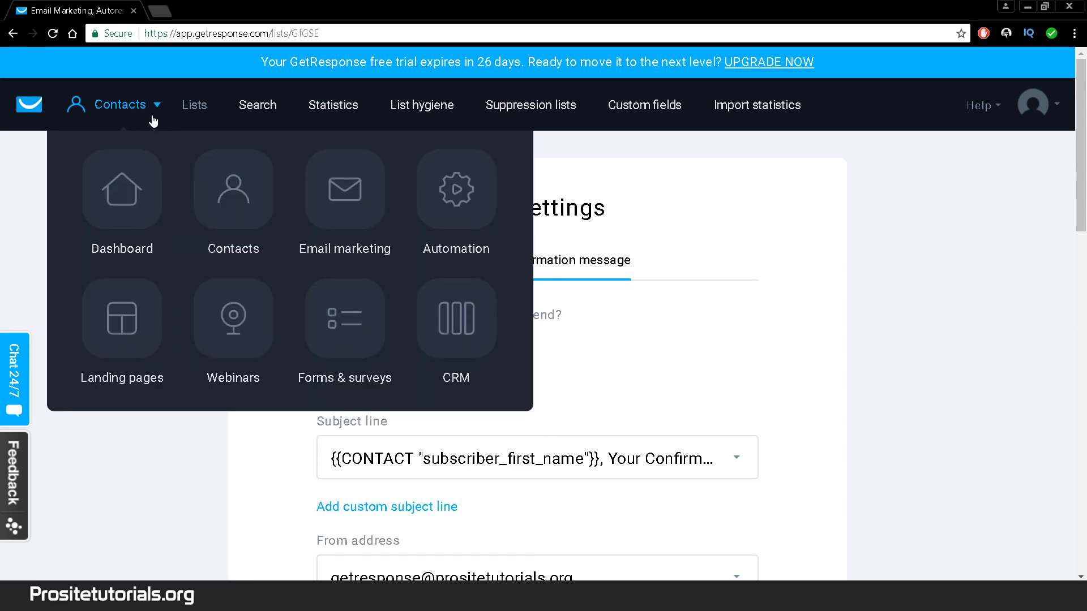
{"action": "left_click", "coordinate": [227, 205]}
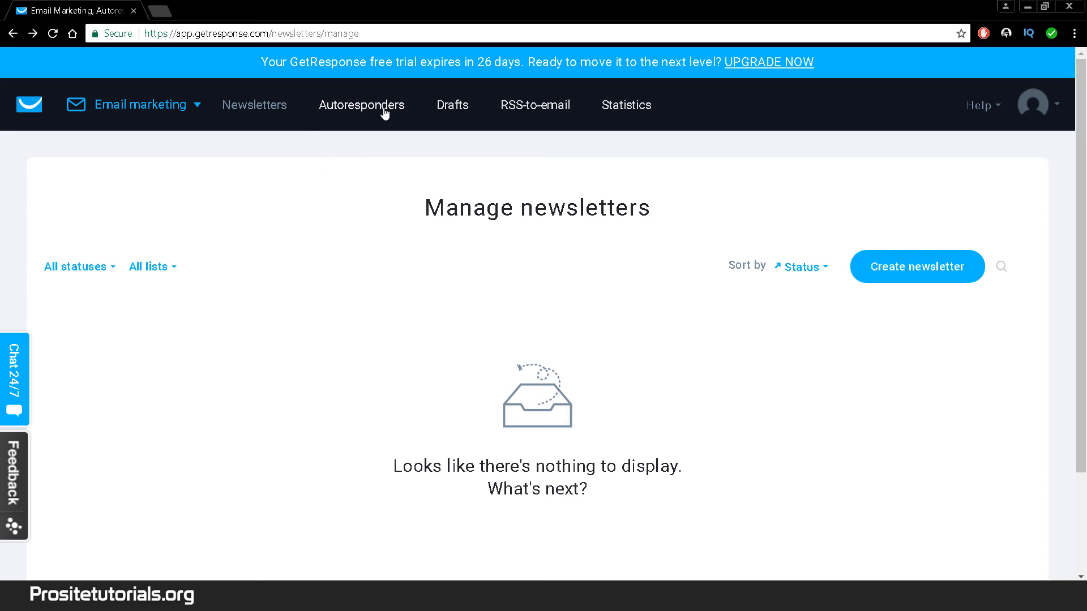
{"action": "left_click", "coordinate": [363, 115]}
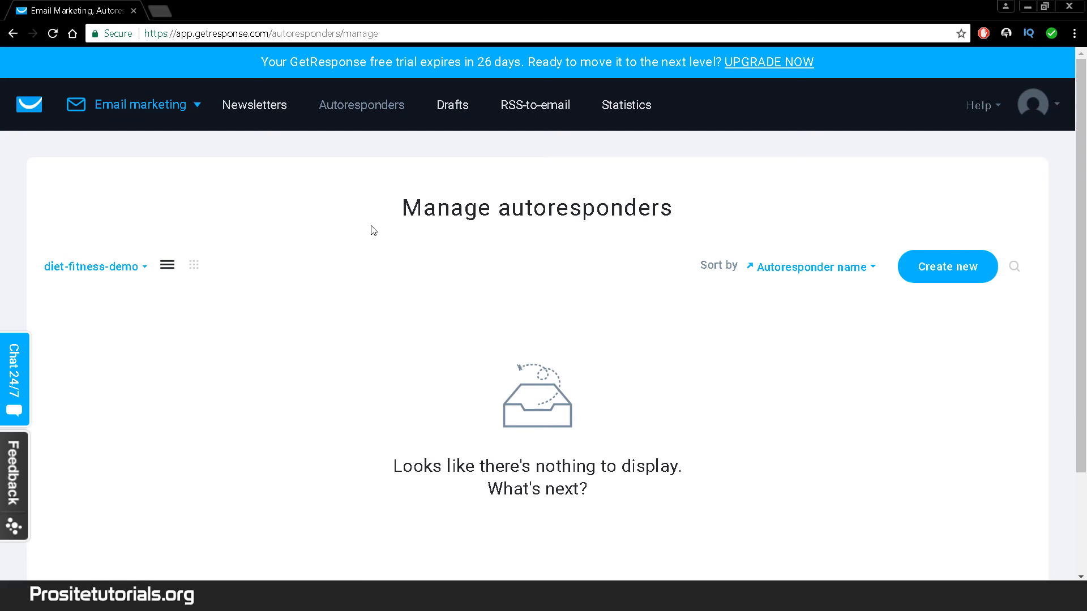
{"action": "left_click", "coordinate": [82, 267]}
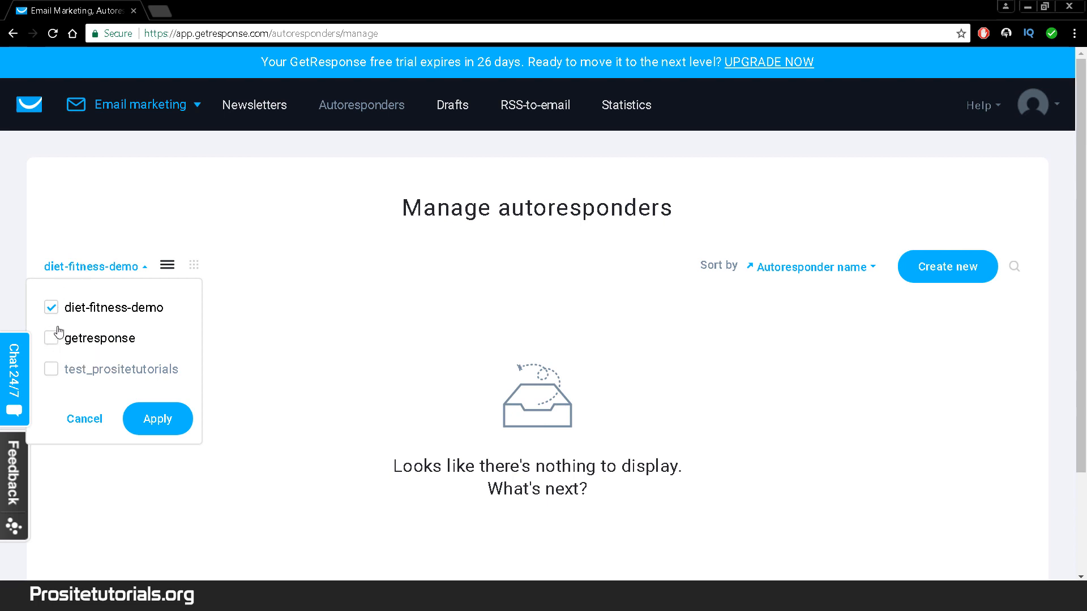
{"action": "left_click", "coordinate": [422, 289]}
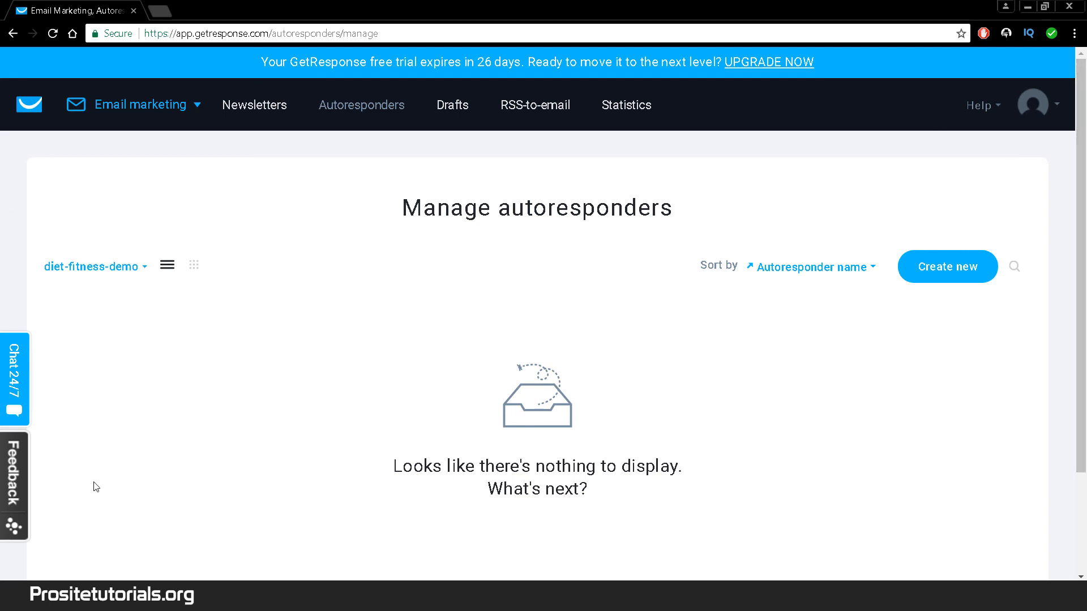
- Name the new autoresponder "diet" in the Create Autoresponder form
{"action": "scroll", "coordinate": [193, 353], "scroll_direction": "down", "scroll_amount": 3}
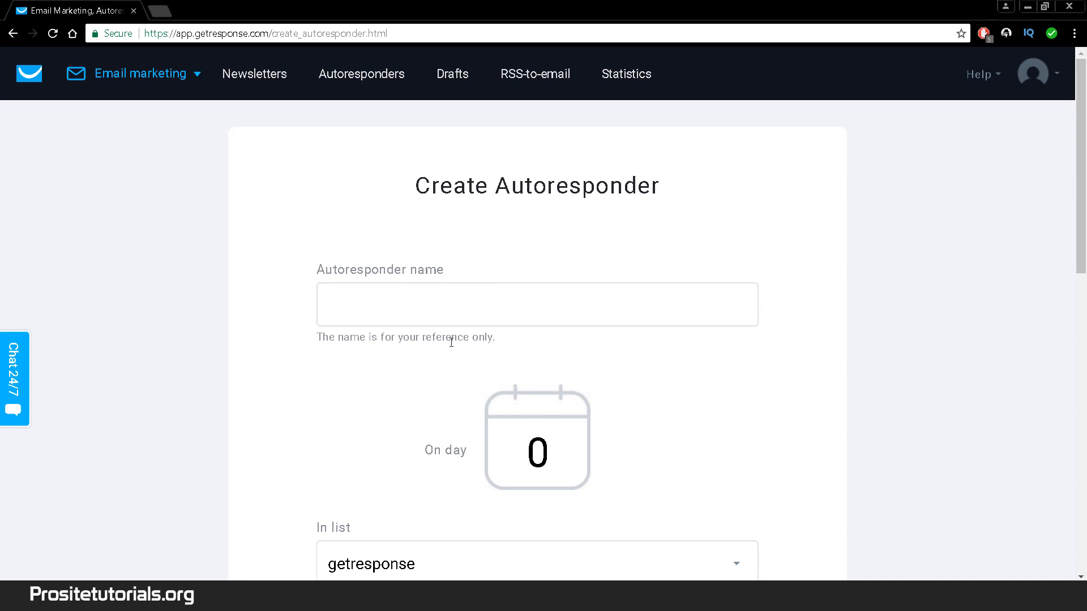
{"action": "left_click", "coordinate": [321, 300]}
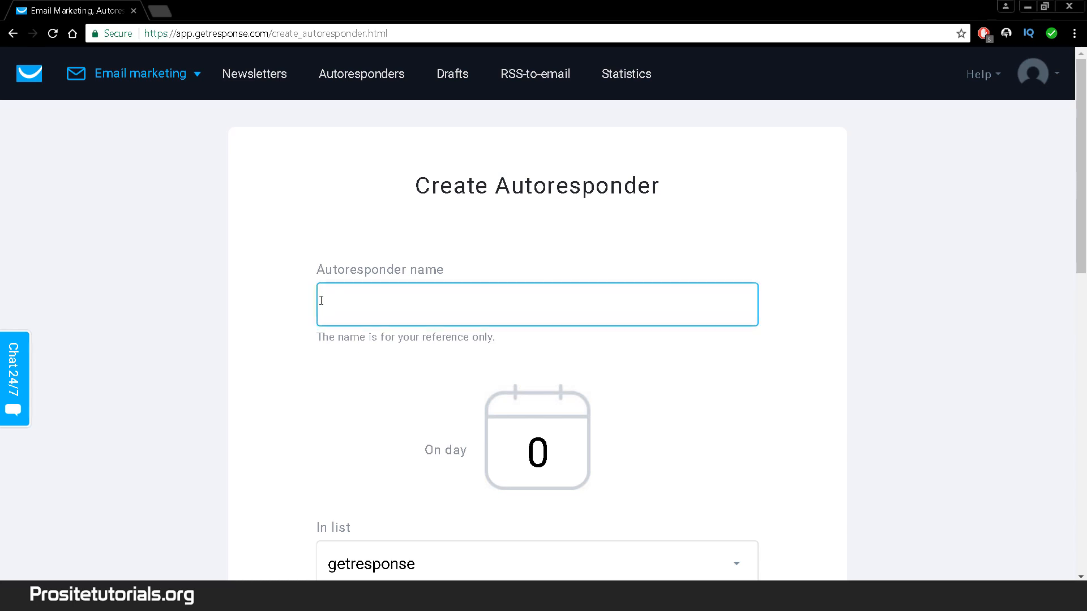
{"action": "type", "text": "diet"}
{"action": "left_click", "coordinate": [361, 388]}
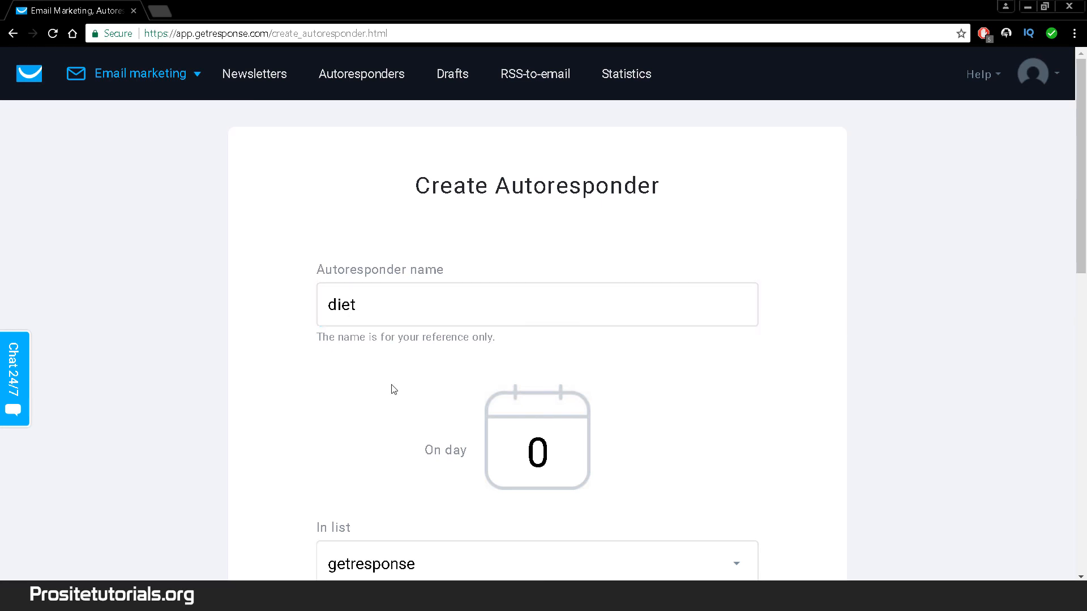
- Keep the autoresponder on day 0 and assign it to the diet-fitness-demo list
{"action": "scroll", "coordinate": [361, 388], "scroll_direction": "down", "scroll_amount": 3}
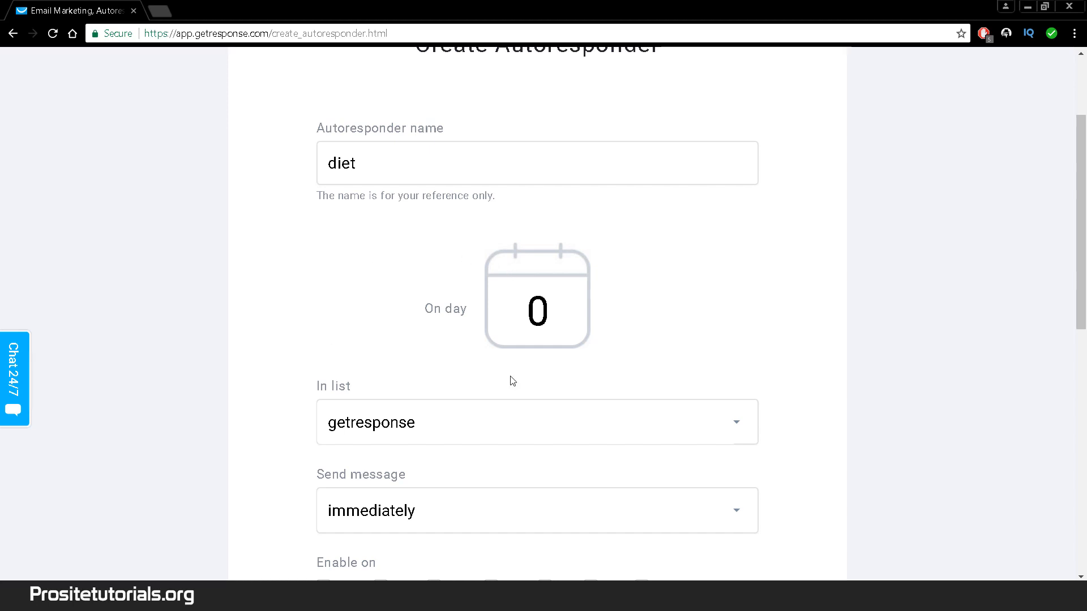
{"action": "left_click_drag", "start_coordinate": [504, 302], "coordinate": [553, 298]}
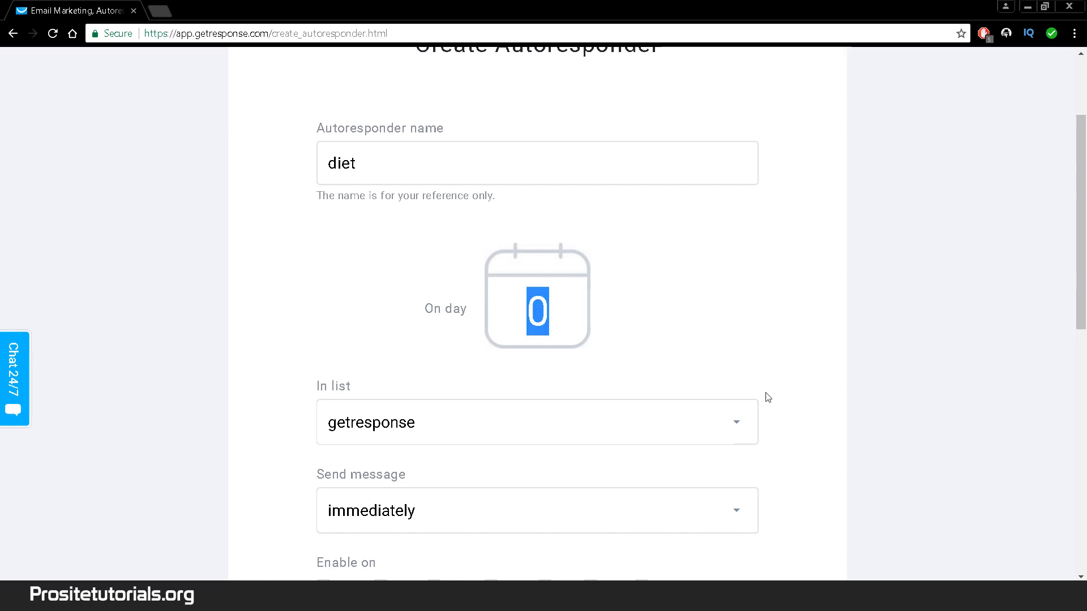
{"action": "scroll", "coordinate": [357, 272], "scroll_direction": "down", "scroll_amount": 3}
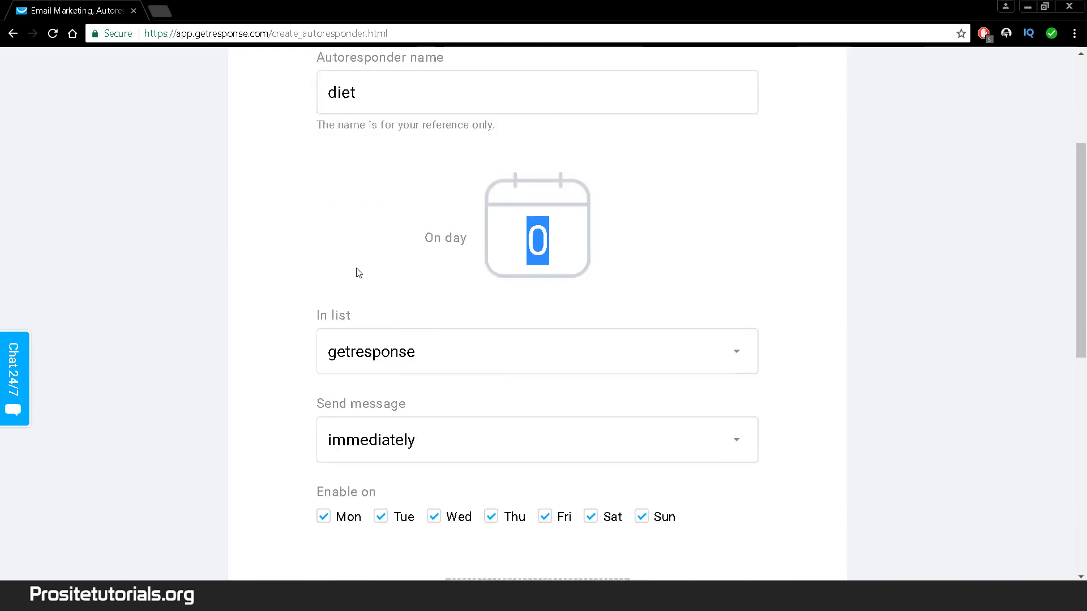
{"action": "left_click", "coordinate": [338, 280]}
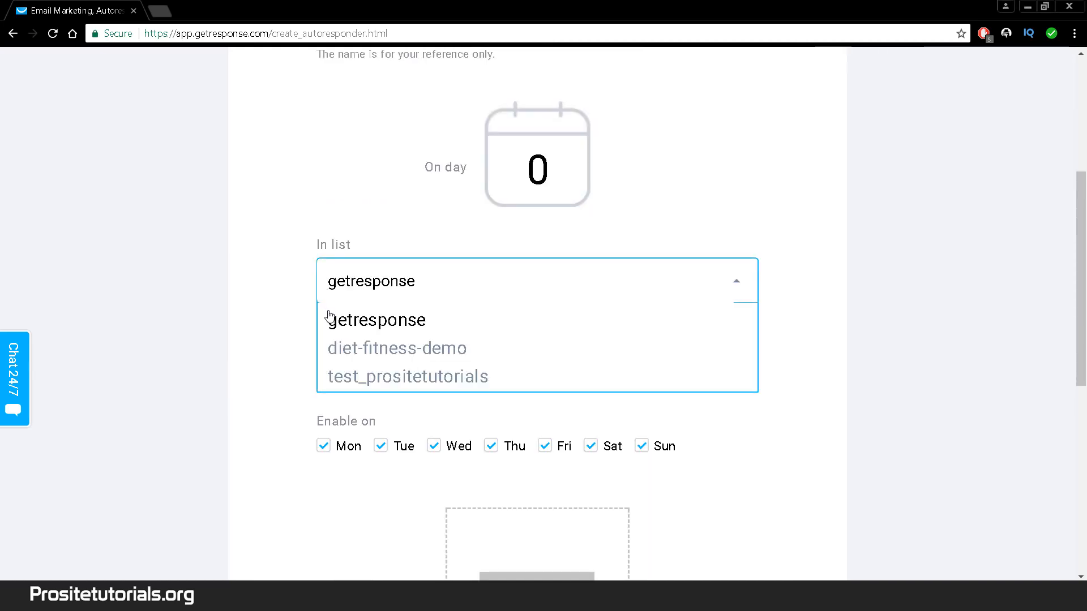
{"action": "left_click", "coordinate": [335, 350]}
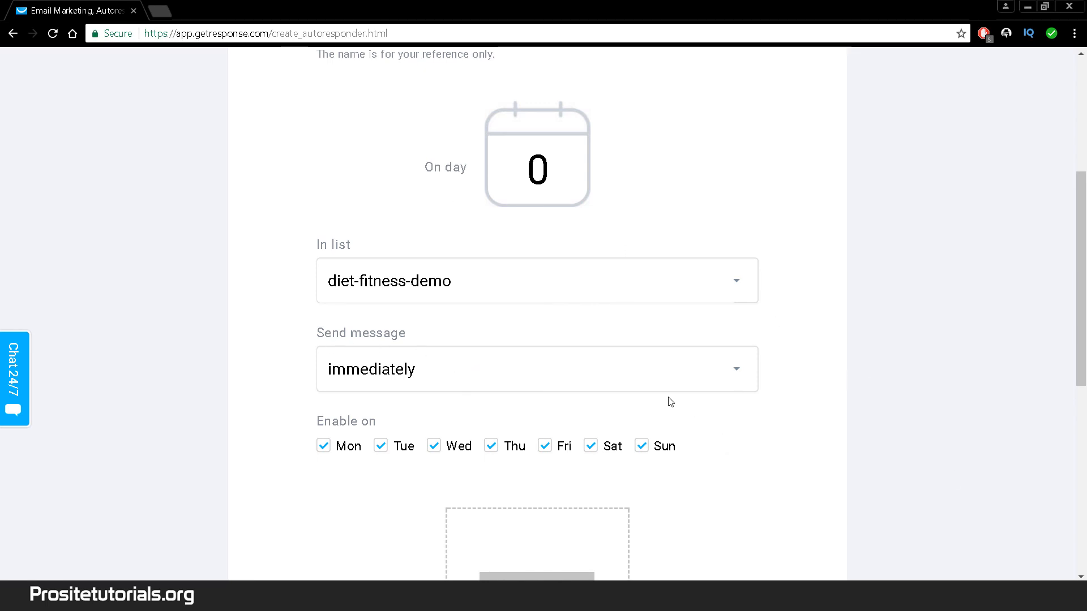
- Try switching Saturday and Sunday off and on among the days the autoresponder is enabled
{"action": "scroll", "coordinate": [648, 417], "scroll_direction": "down", "scroll_amount": 2}
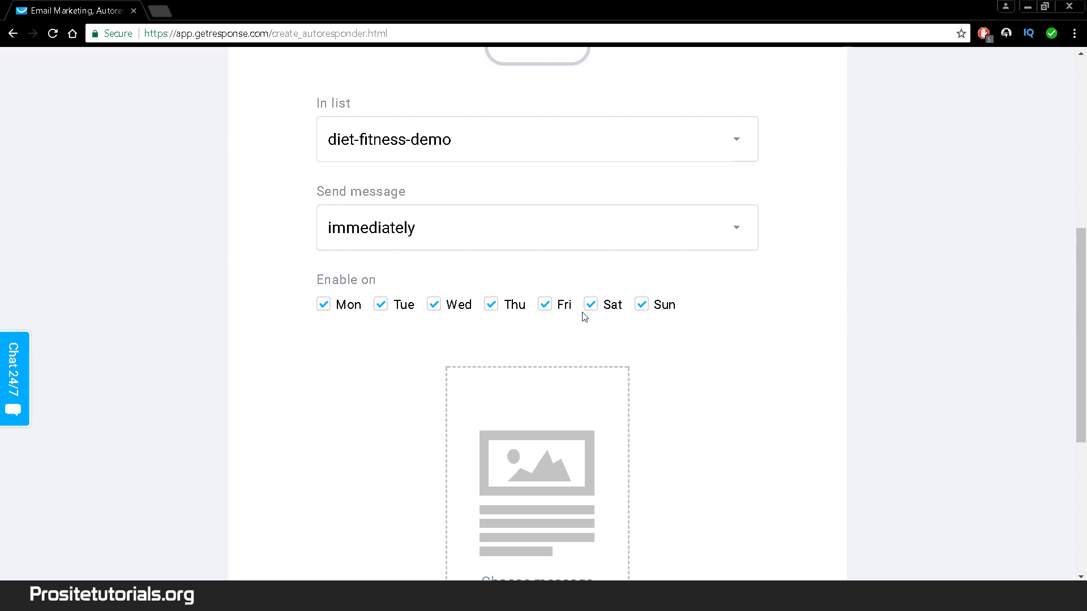
{"action": "left_click", "coordinate": [641, 307]}
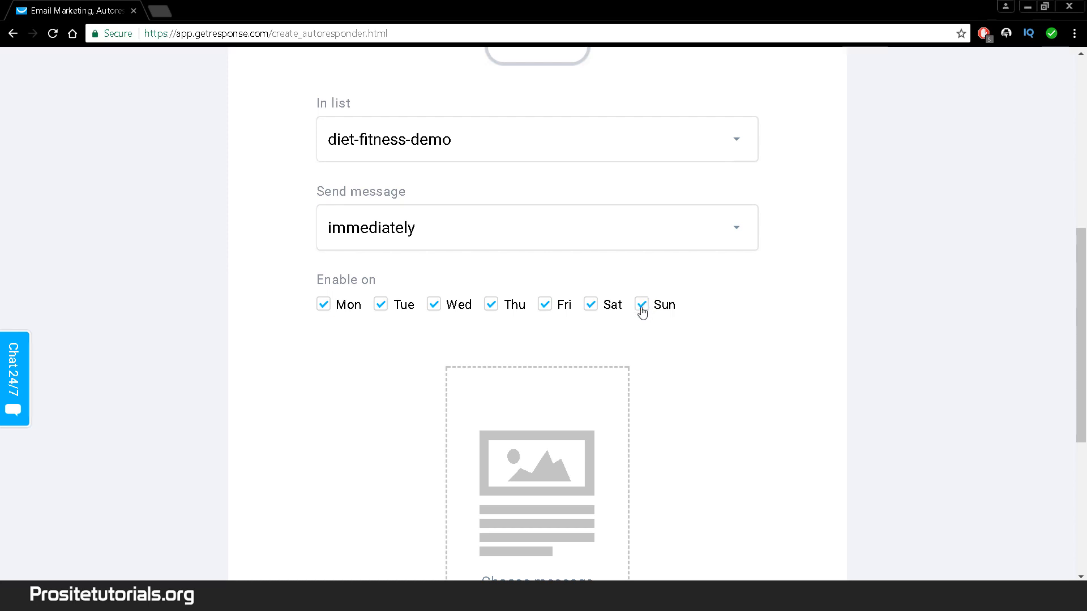
{"action": "left_click", "coordinate": [592, 305]}
{"action": "left_click", "coordinate": [590, 307]}
{"action": "left_click", "coordinate": [641, 306]}
{"action": "left_click", "coordinate": [591, 307]}
{"action": "left_click", "coordinate": [642, 305]}
{"action": "left_click", "coordinate": [591, 307]}
{"action": "left_click", "coordinate": [642, 306]}
- Create a new email for the autoresponder and set its message name to "Email 00"
{"action": "scroll", "coordinate": [746, 268], "scroll_direction": "down", "scroll_amount": 5}
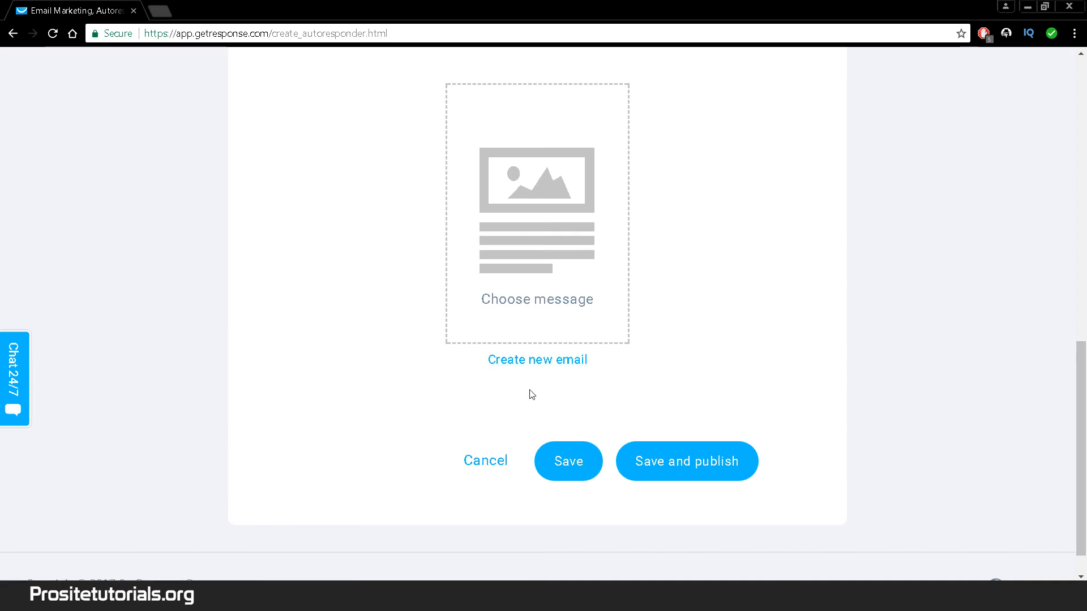
{"action": "left_click", "coordinate": [498, 368]}
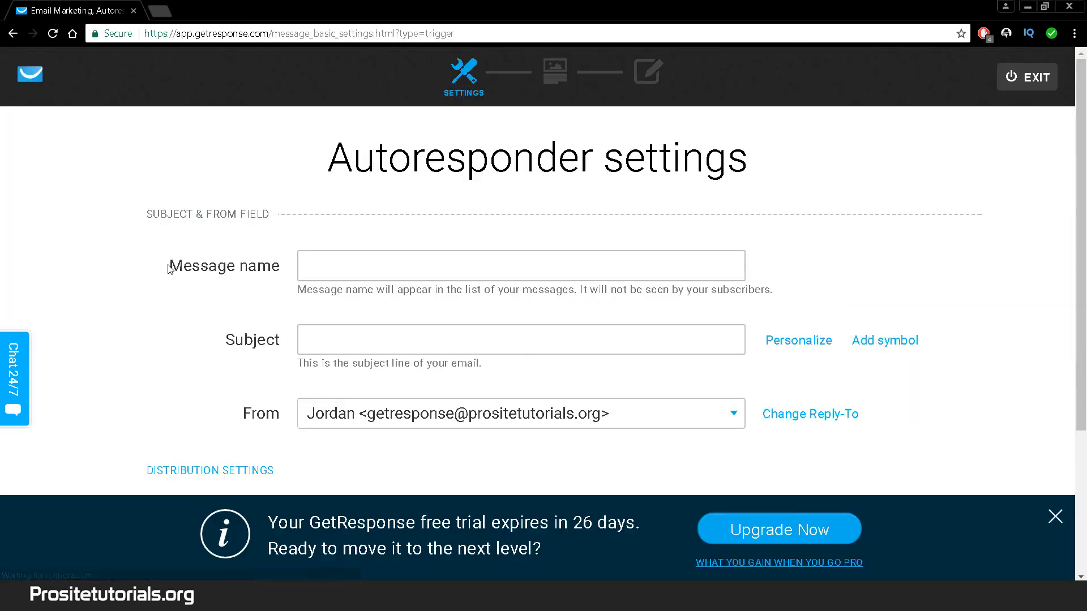
{"action": "left_click", "coordinate": [394, 272]}
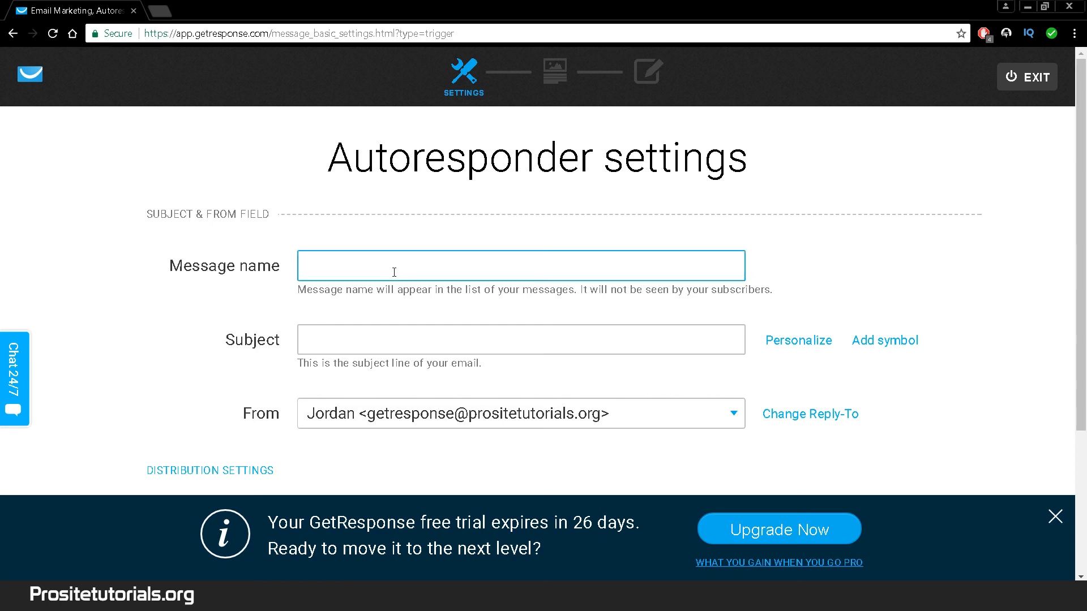
{"action": "type", "text": "Email"}
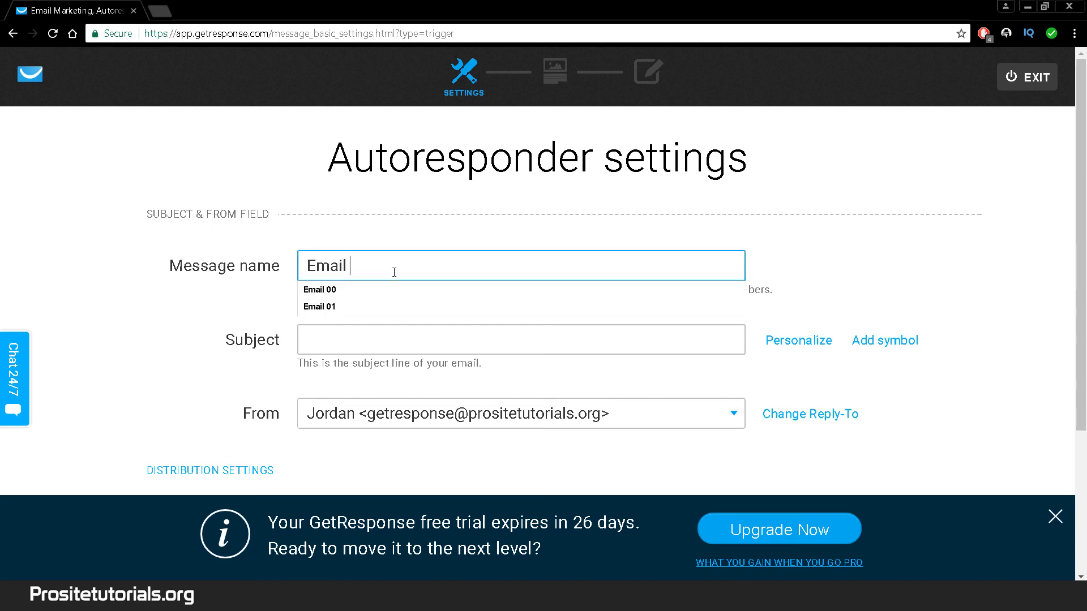
{"action": "type", "text": " 00"}
{"action": "left_click", "coordinate": [316, 344]}
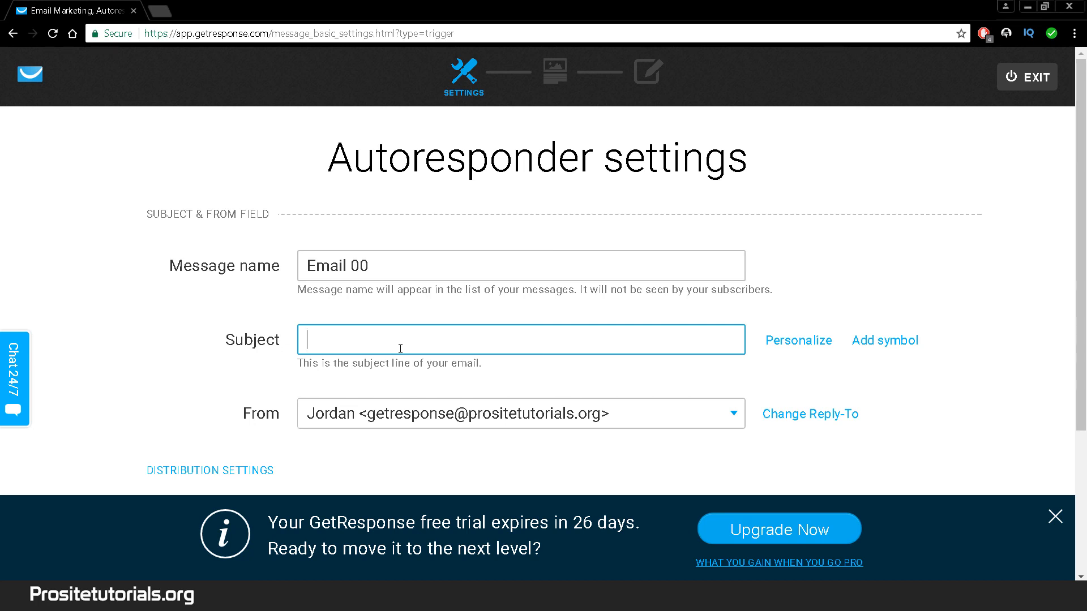
{"action": "left_click_drag", "start_coordinate": [365, 266], "coordinate": [223, 267]}
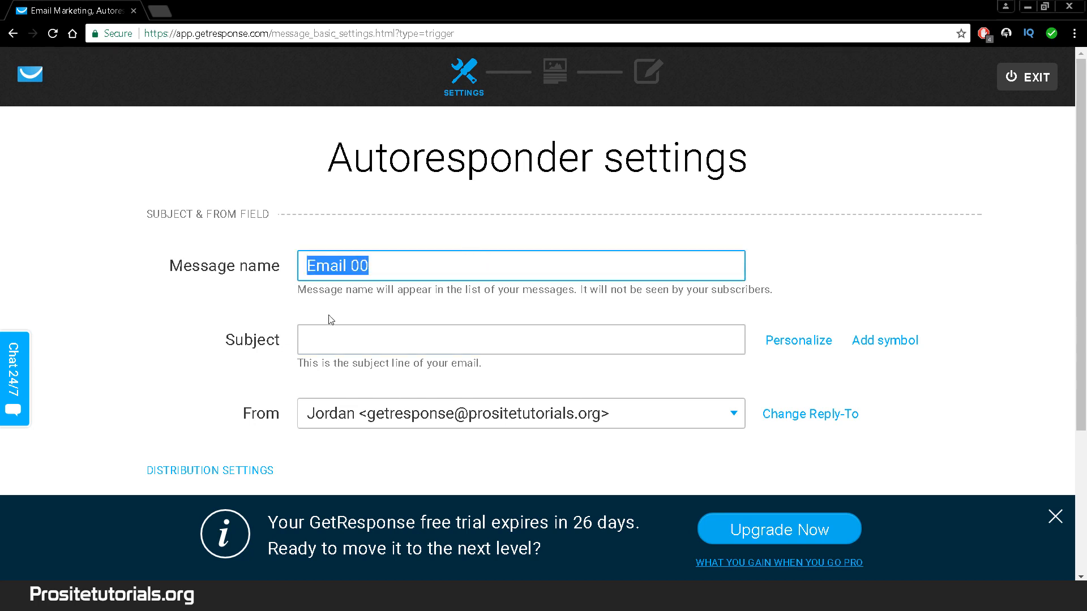
- Set the email's subject line to "[FREEBIE] Get Your 30 Tips For A Better Body Ebook"
{"action": "left_click", "coordinate": [361, 332]}
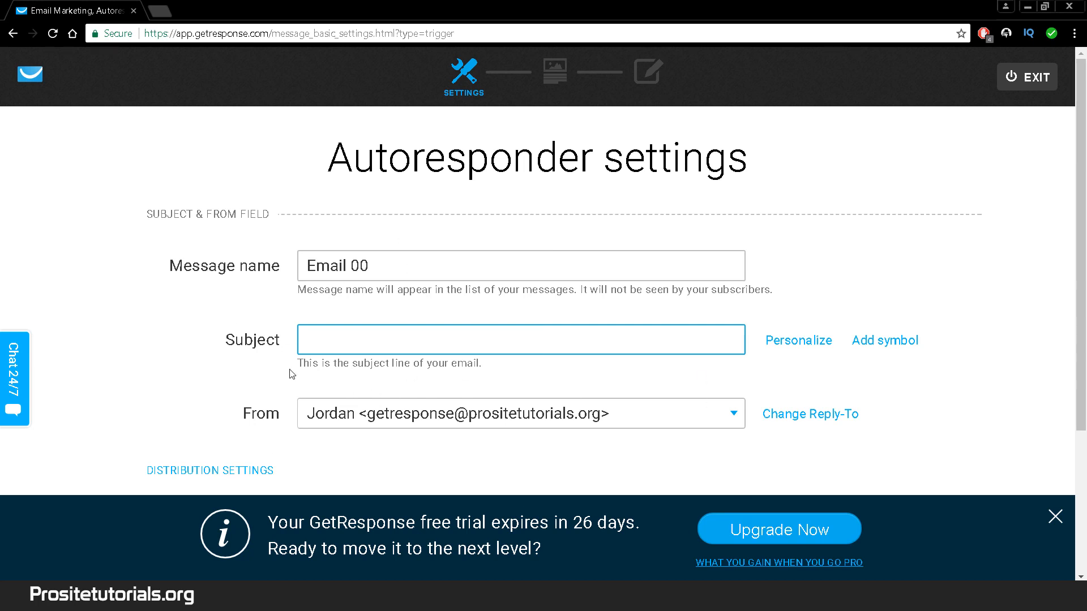
{"action": "type", "text": "[FREE"}
{"action": "key", "text": "BackSpace"}
{"action": "type", "text": "EBIE"}
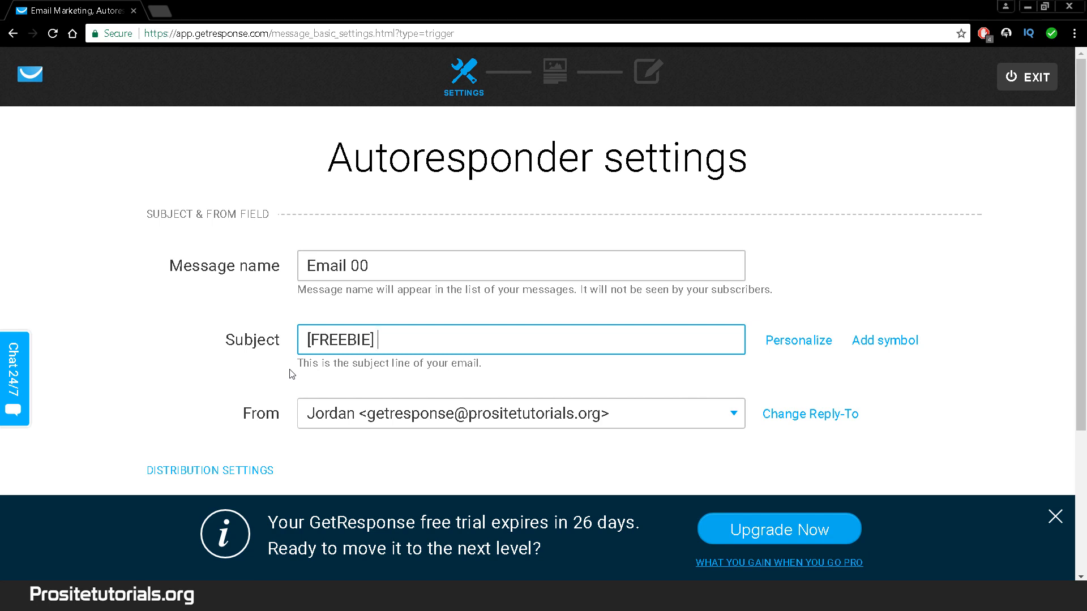
{"action": "type", "text": "] Get Your"}
{"action": "type", "text": "30 Ti"}
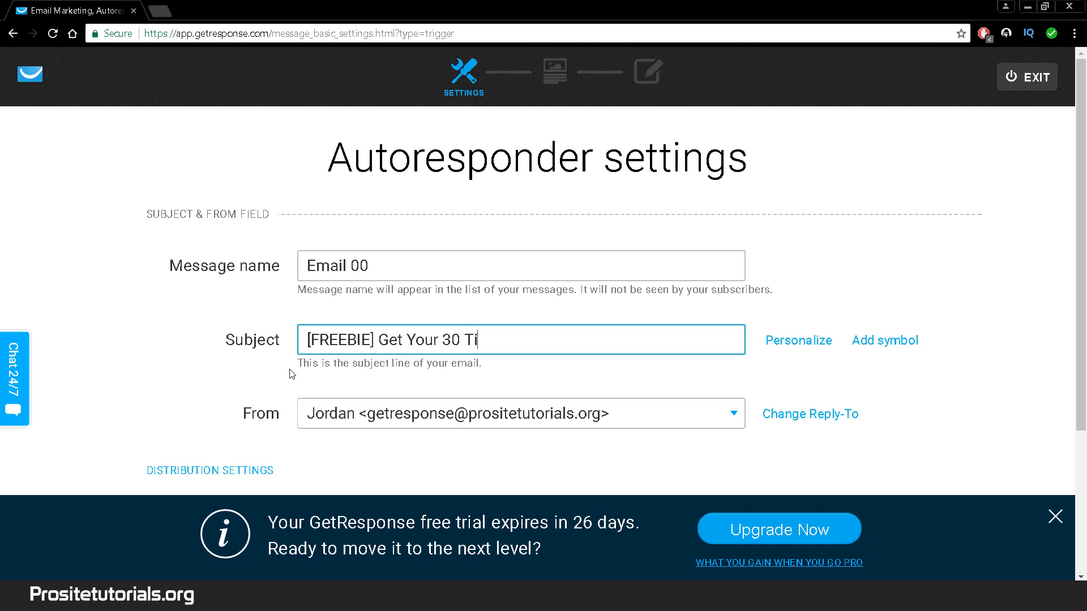
{"action": "type", "text": "ps For A Better Body"}
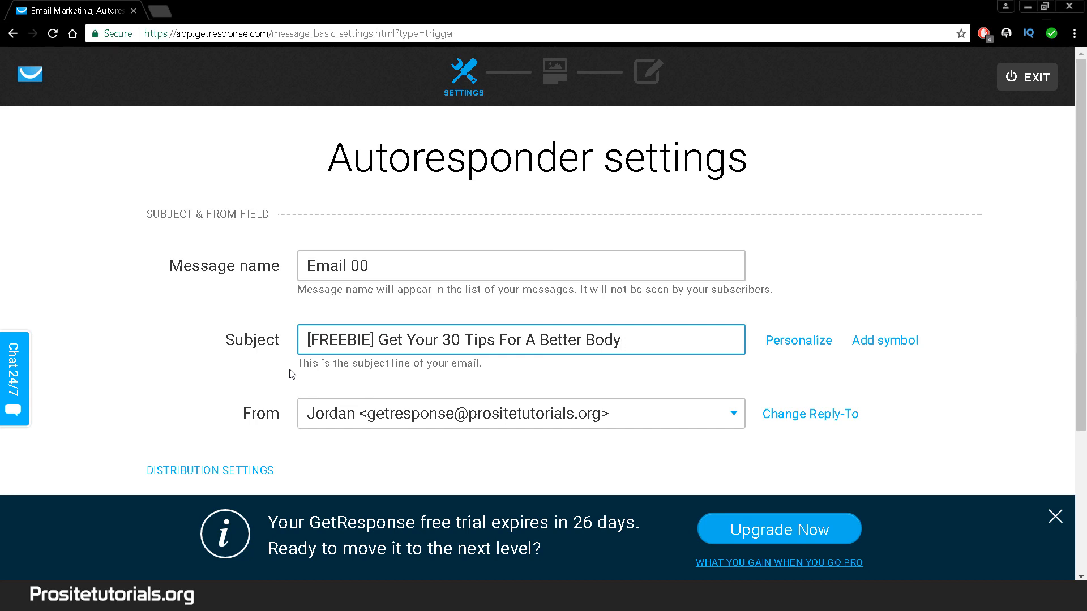
{"action": "type", "text": "u Ebook"}
{"action": "key", "text": "ctrl+a"}
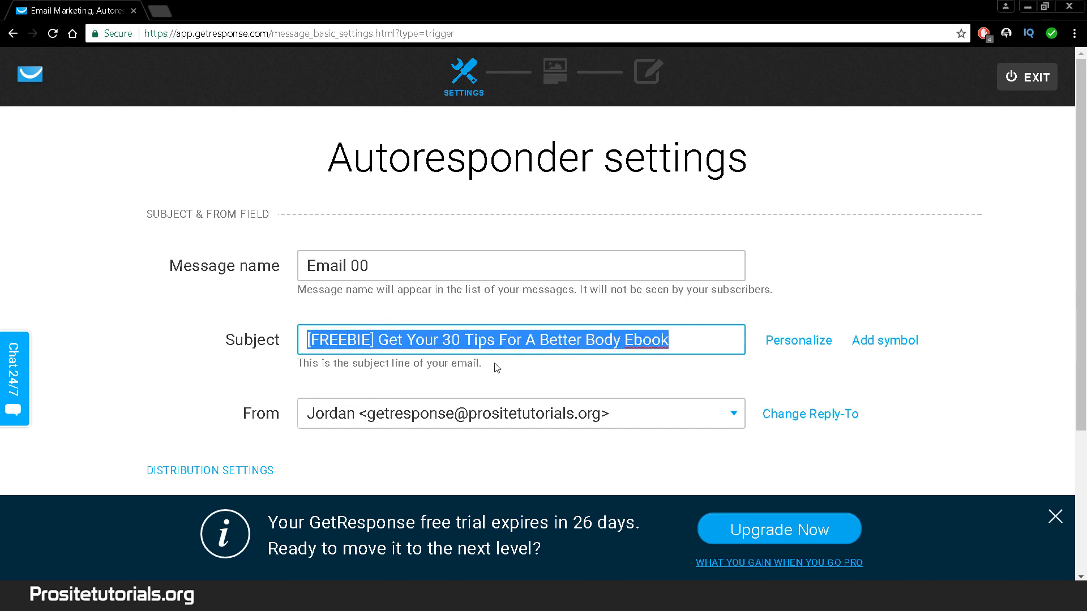
{"action": "double_click", "coordinate": [364, 338]}
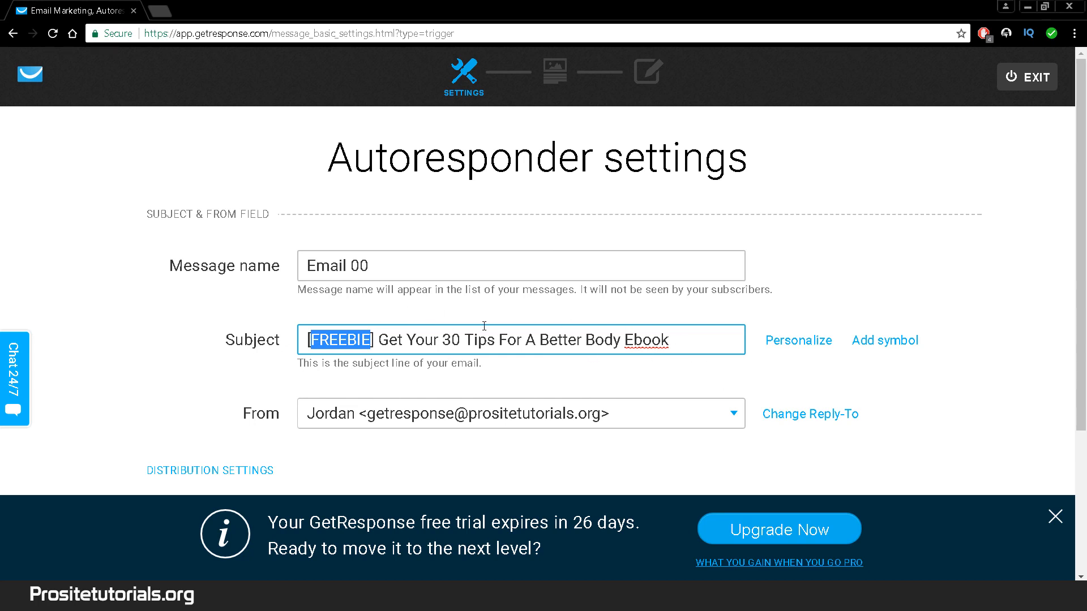
{"action": "left_click", "coordinate": [379, 333]}
{"action": "left_click_drag", "start_coordinate": [378, 332], "coordinate": [280, 342]}
- Choose the existing sender address for the email and continue to template selection
{"action": "scroll", "coordinate": [753, 438], "scroll_direction": "down", "scroll_amount": 1}
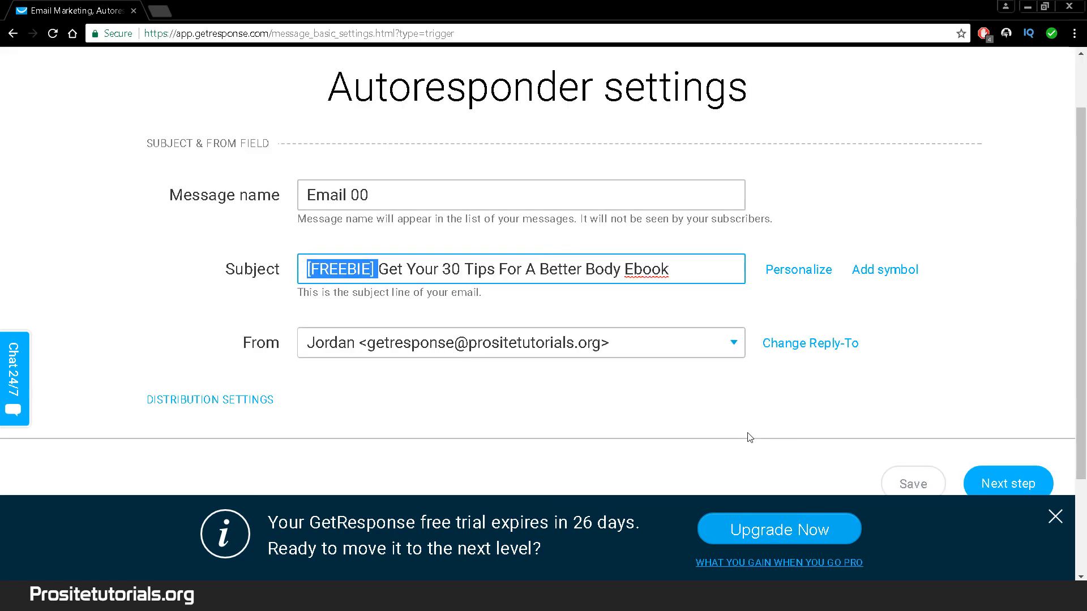
{"action": "left_click", "coordinate": [729, 346]}
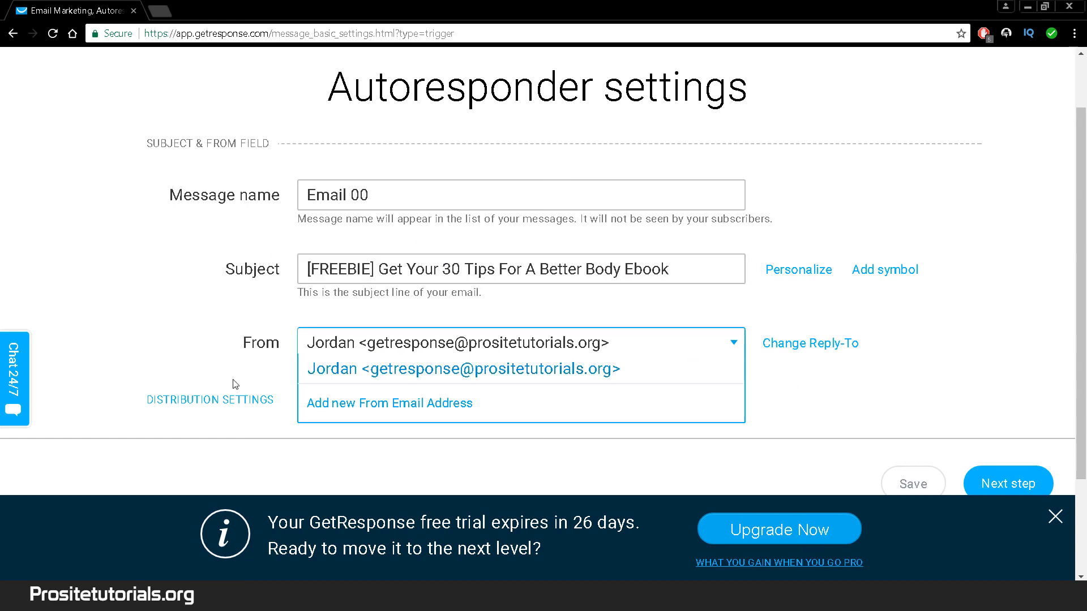
{"action": "left_click", "coordinate": [373, 369]}
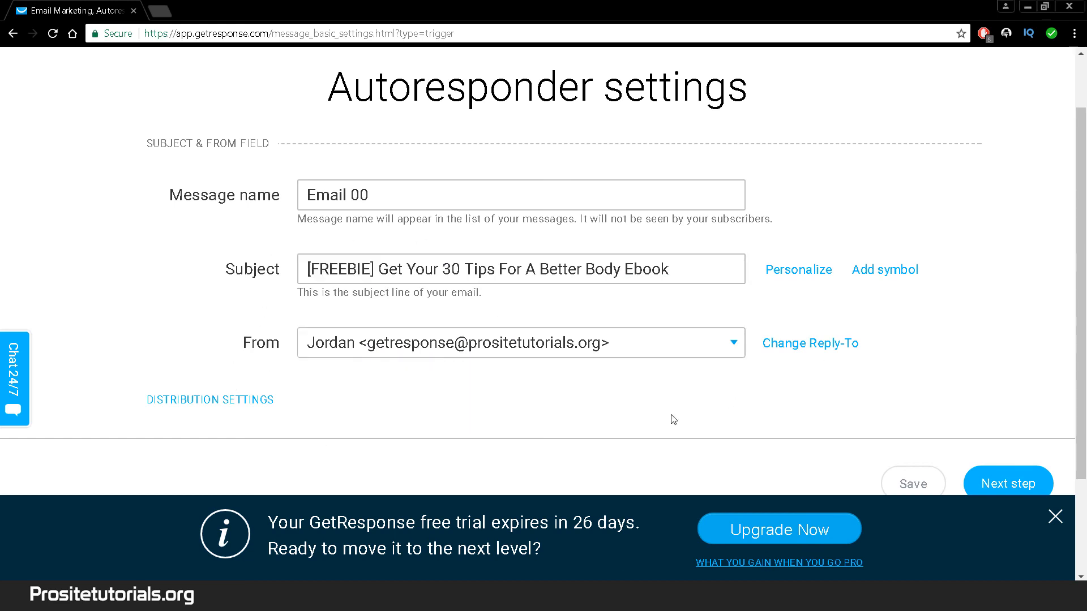
{"action": "scroll", "coordinate": [1011, 369], "scroll_direction": "down", "scroll_amount": 1}
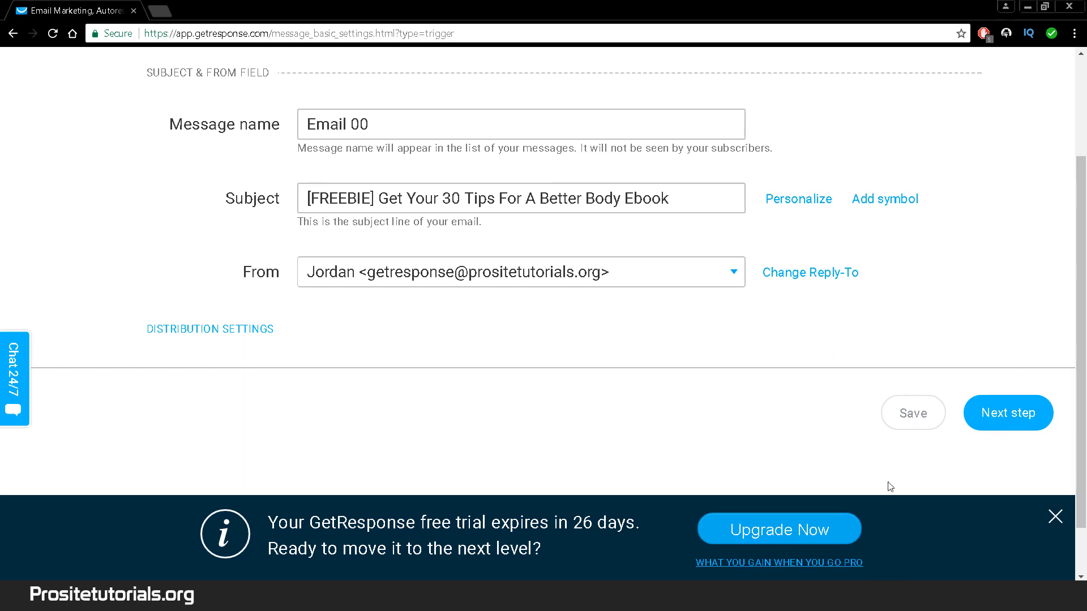
{"action": "left_click", "coordinate": [1013, 413]}
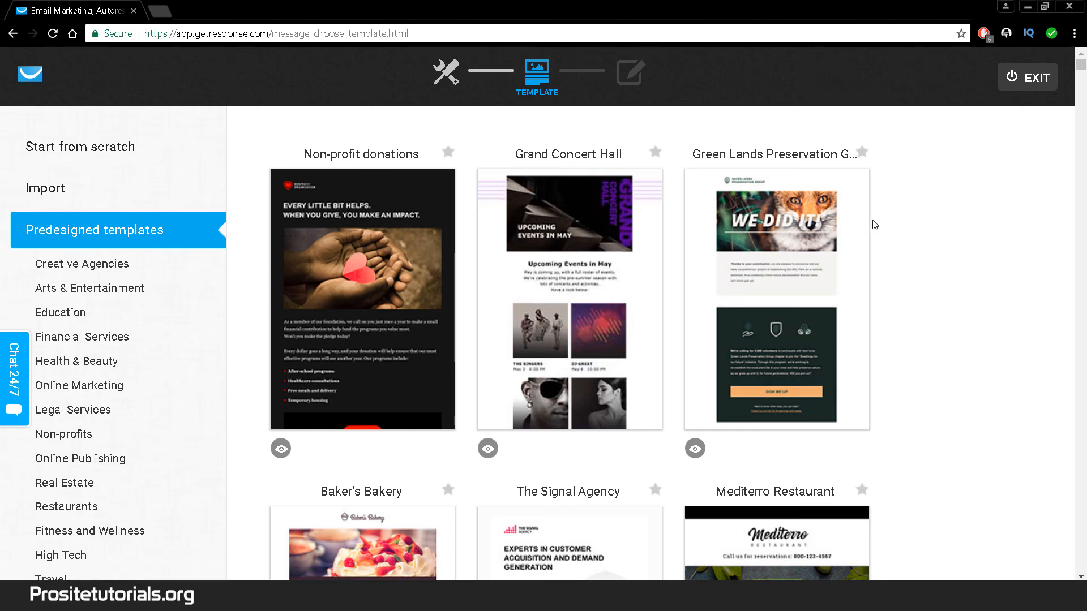
- Look through the predesigned email templates, their categories, and the plain text and HTML editor options
{"action": "mouse_move", "coordinate": [863, 219]}
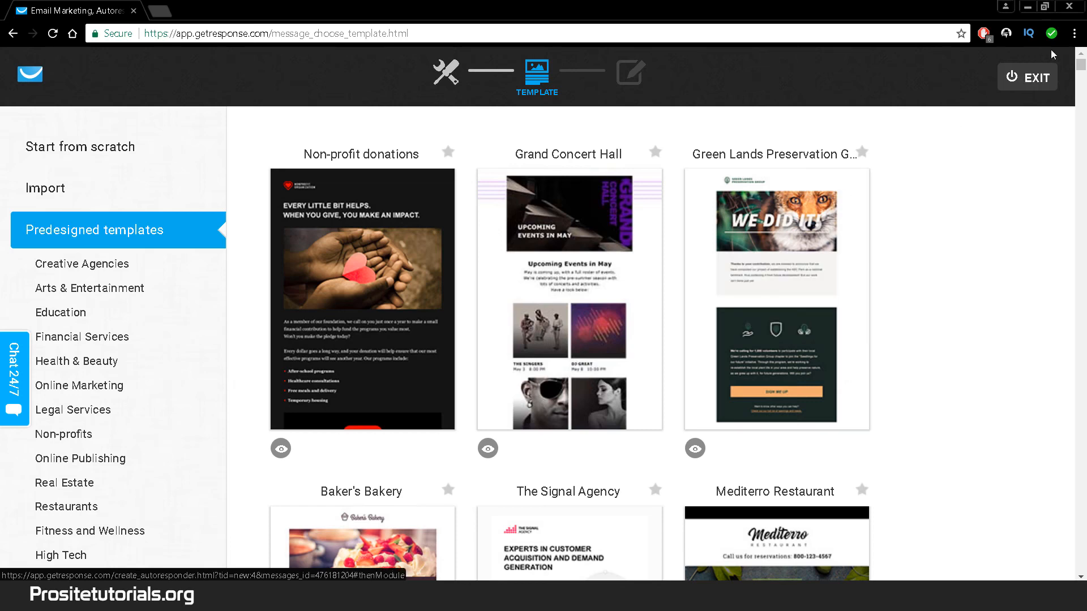
{"action": "scroll", "coordinate": [566, 283], "scroll_direction": "down", "scroll_amount": 6}
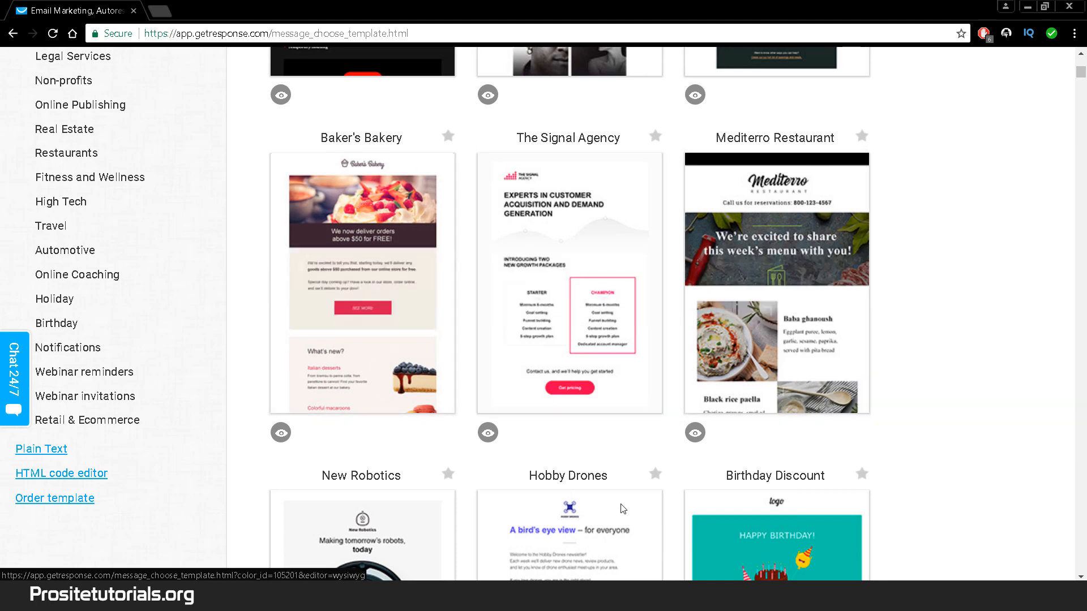
{"action": "scroll", "coordinate": [539, 354], "scroll_direction": "up", "scroll_amount": 1}
{"action": "scroll", "coordinate": [573, 406], "scroll_direction": "up", "scroll_amount": 2}
{"action": "scroll", "coordinate": [573, 406], "scroll_direction": "up", "scroll_amount": 2}
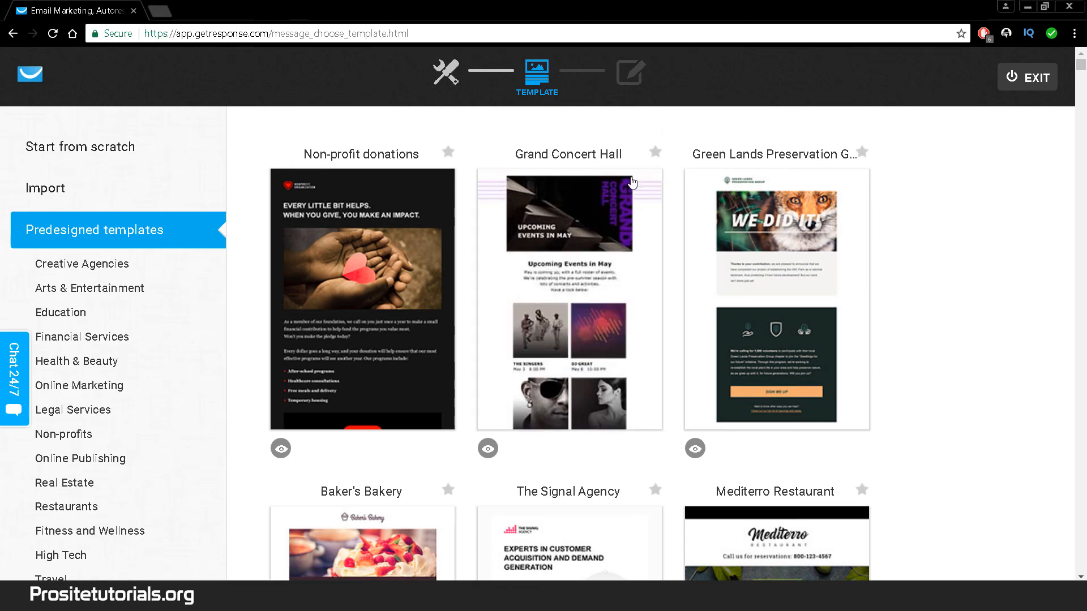
- Look through the predesigned email templates, comparing the fitness, marketing, travel and birthday designs
{"action": "mouse_move", "coordinate": [633, 183]}
{"action": "scroll", "coordinate": [632, 183], "scroll_direction": "down", "scroll_amount": 16}
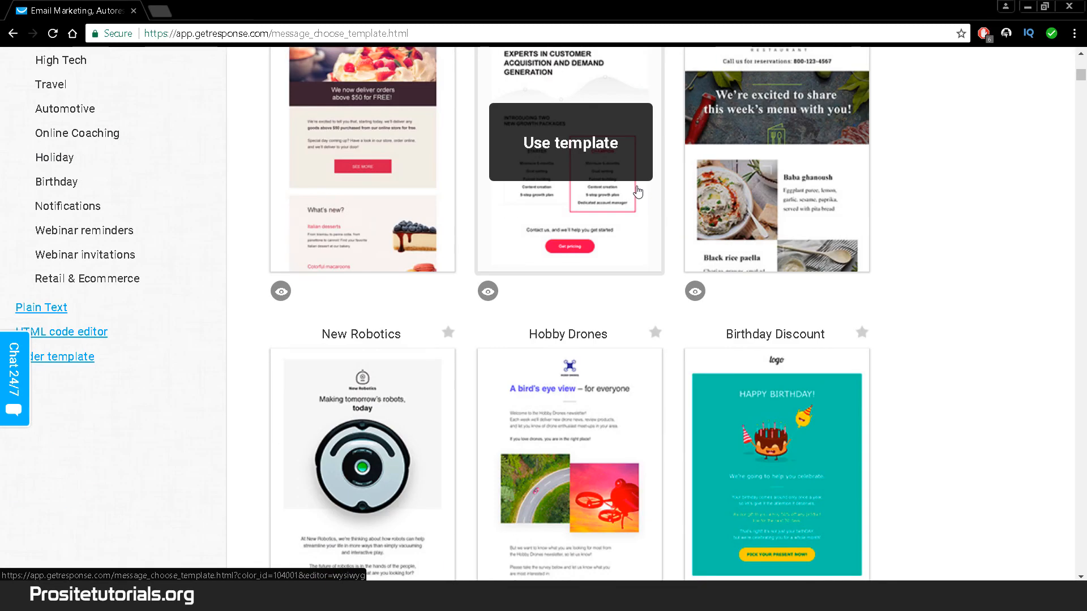
{"action": "scroll", "coordinate": [635, 216], "scroll_direction": "down", "scroll_amount": 10}
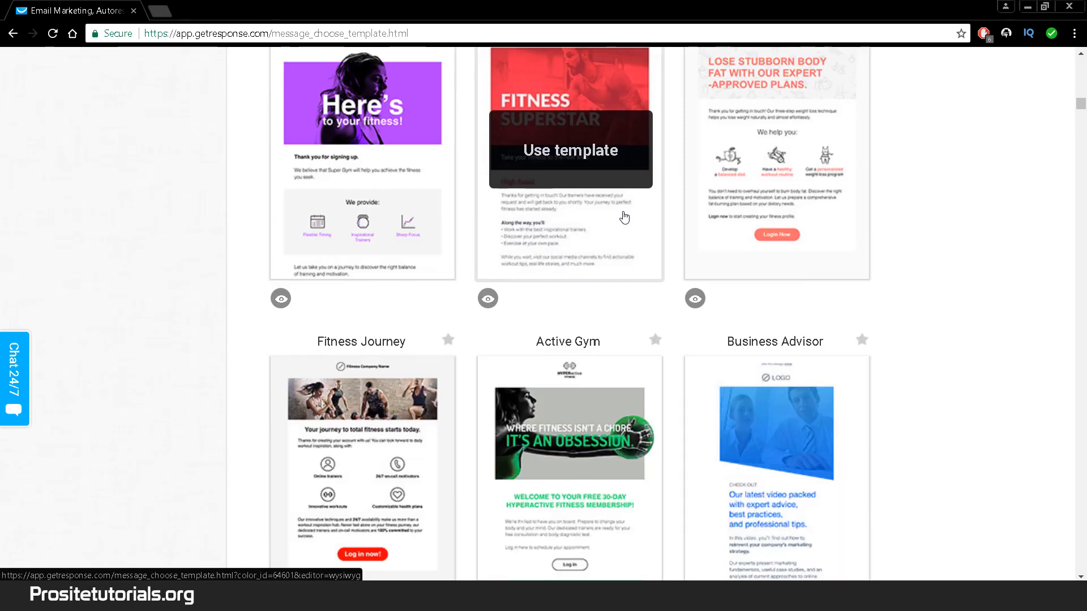
{"action": "scroll", "coordinate": [629, 217], "scroll_direction": "up", "scroll_amount": 2}
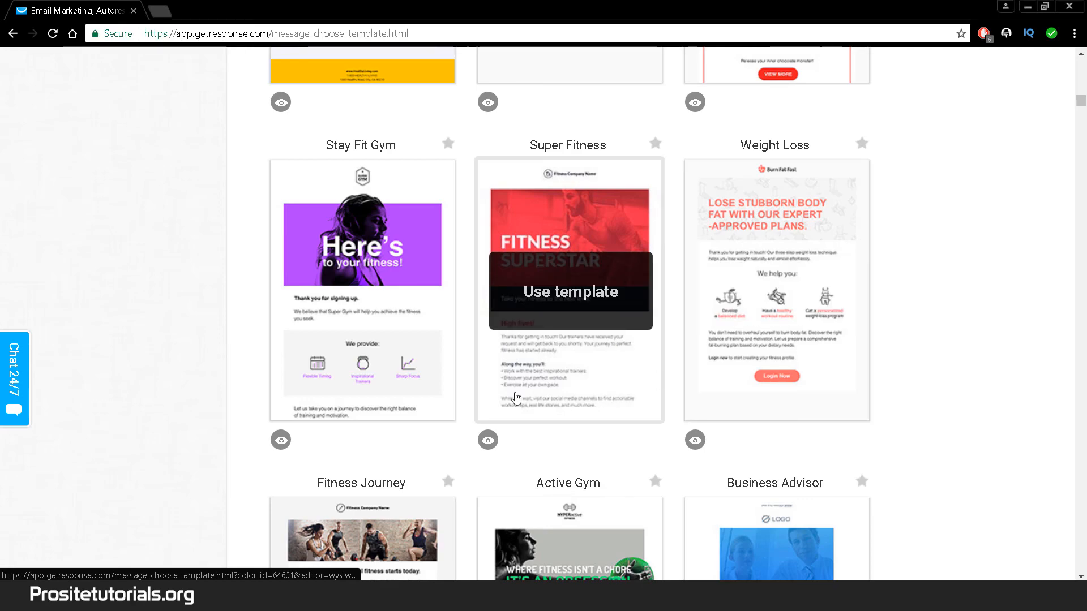
{"action": "scroll", "coordinate": [498, 388], "scroll_direction": "down", "scroll_amount": 10}
{"action": "scroll", "coordinate": [498, 389], "scroll_direction": "up", "scroll_amount": 5}
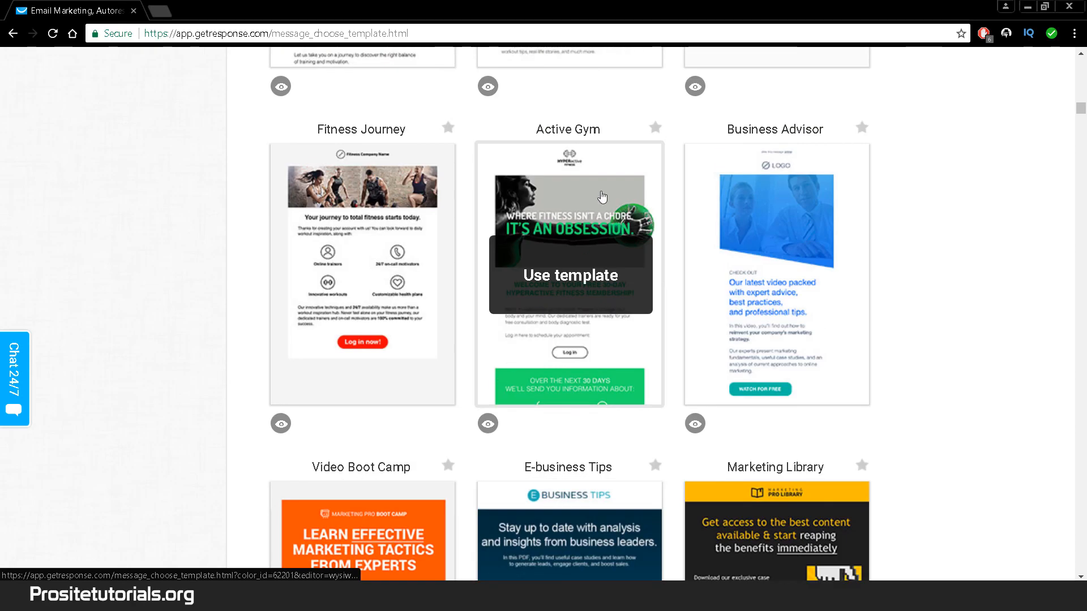
{"action": "scroll", "coordinate": [531, 413], "scroll_direction": "down", "scroll_amount": 11}
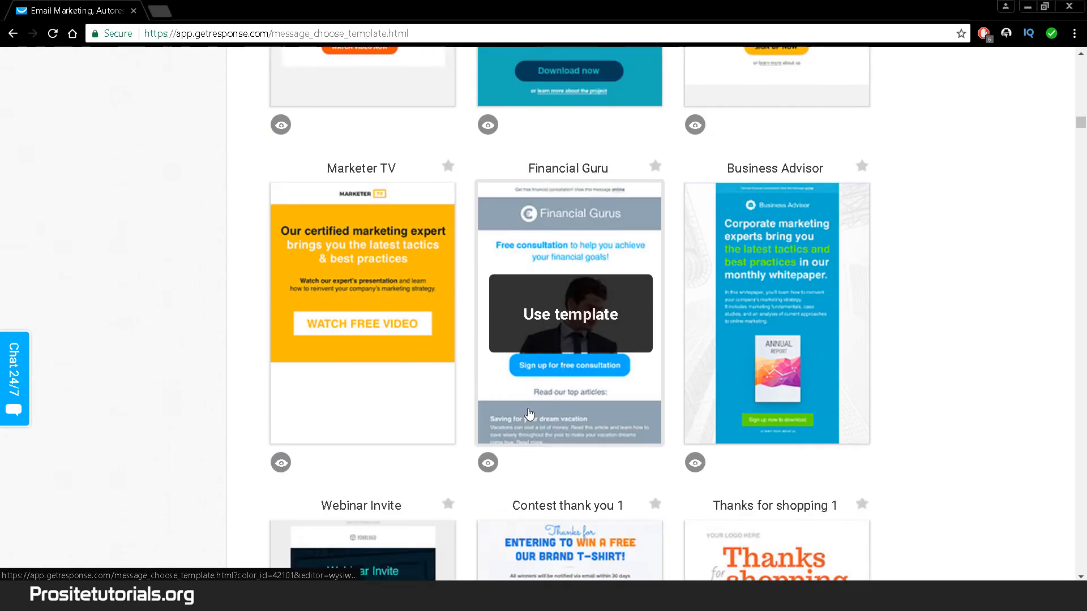
{"action": "scroll", "coordinate": [528, 415], "scroll_direction": "down", "scroll_amount": 20}
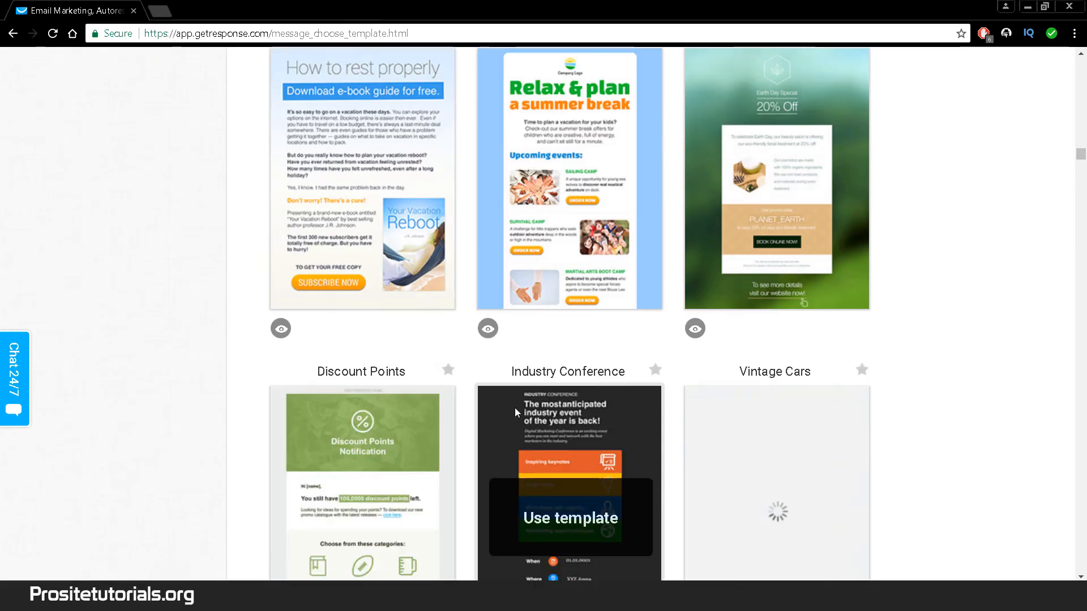
{"action": "scroll", "coordinate": [512, 409], "scroll_direction": "down", "scroll_amount": 20}
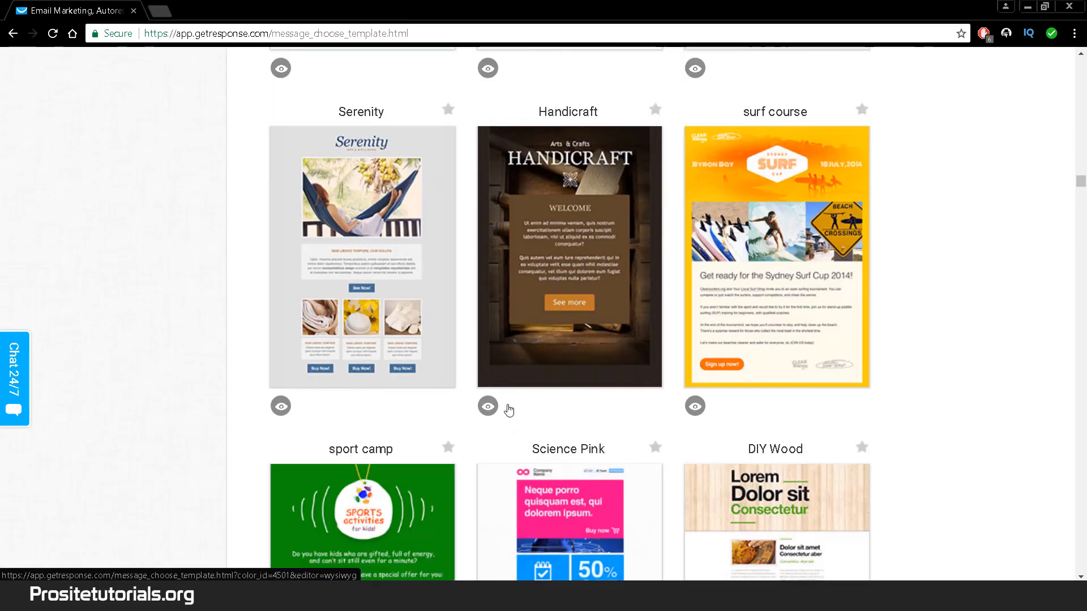
{"action": "scroll", "coordinate": [507, 410], "scroll_direction": "down", "scroll_amount": 20}
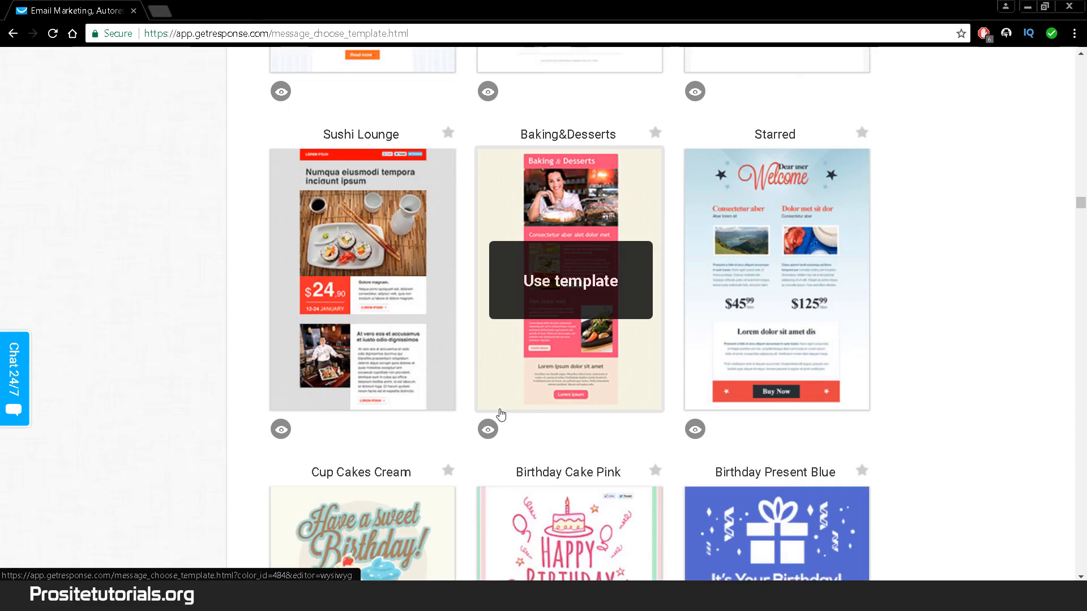
{"action": "scroll", "coordinate": [752, 322], "scroll_direction": "down", "scroll_amount": 6}
{"action": "scroll", "coordinate": [905, 235], "scroll_direction": "up", "scroll_amount": 20}
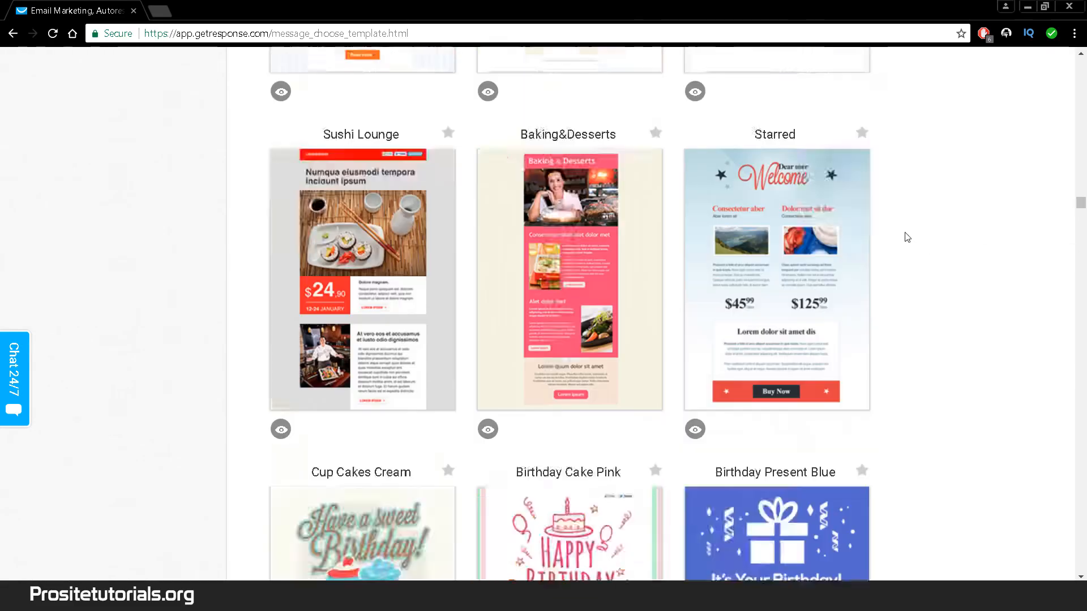
{"action": "scroll", "coordinate": [618, 198], "scroll_direction": "down", "scroll_amount": 20}
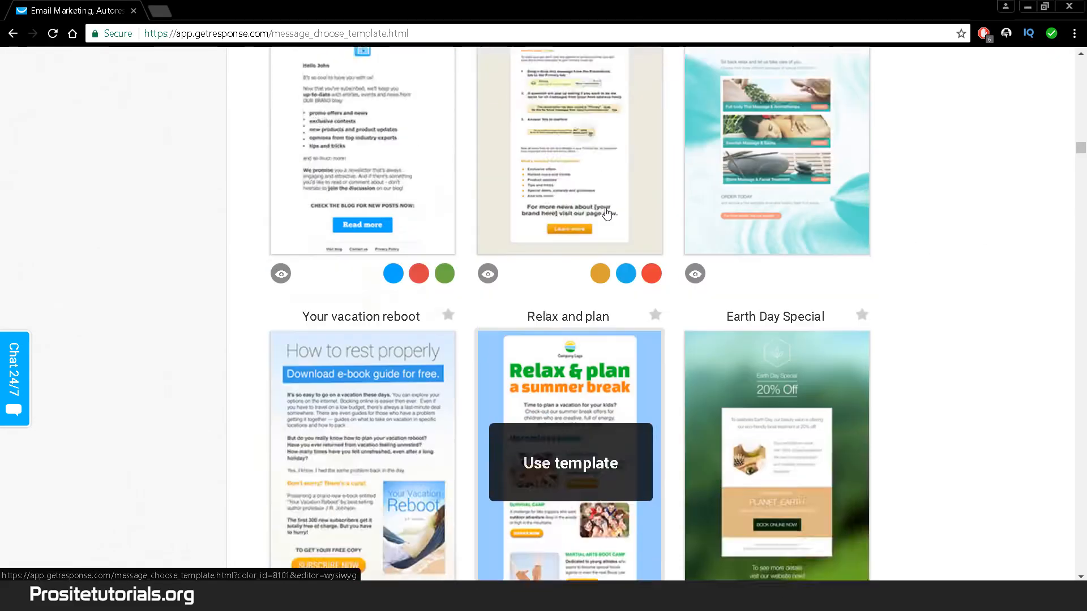
{"action": "scroll", "coordinate": [605, 209], "scroll_direction": "down", "scroll_amount": 20}
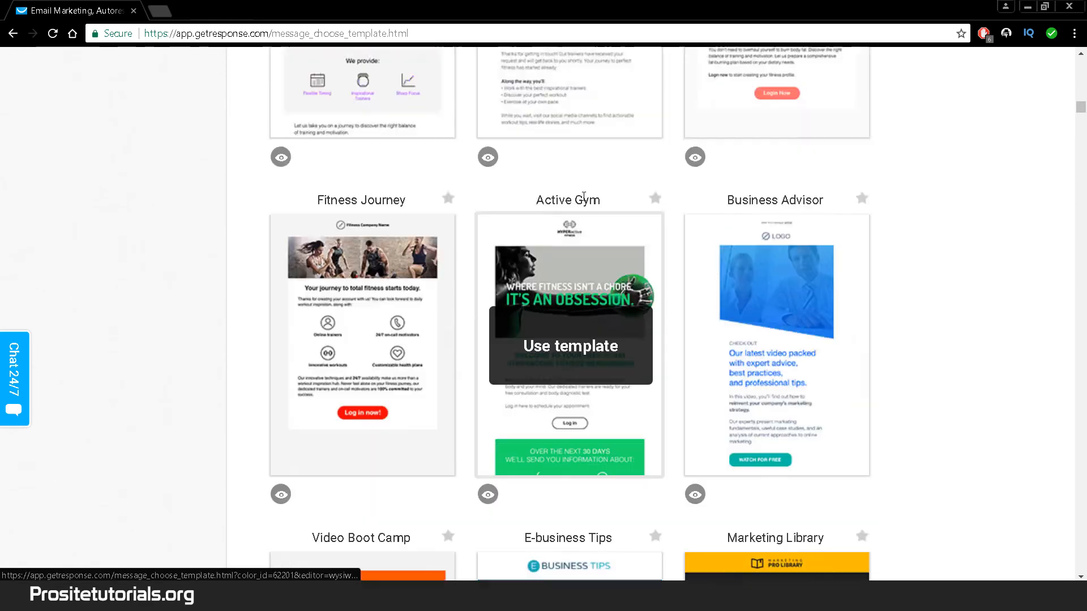
- Choose the Super Fitness template for the freebie email
{"action": "scroll", "coordinate": [584, 199], "scroll_direction": "up", "scroll_amount": 6}
{"action": "scroll", "coordinate": [583, 199], "scroll_direction": "up", "scroll_amount": 3}
{"action": "scroll", "coordinate": [569, 189], "scroll_direction": "up", "scroll_amount": 4}
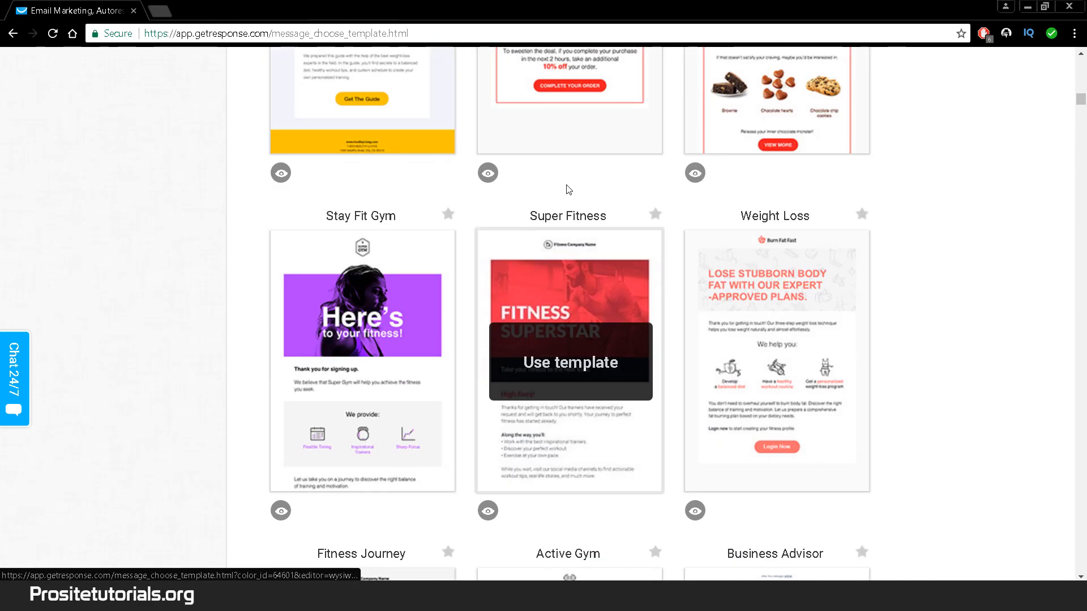
{"action": "left_click", "coordinate": [584, 365]}
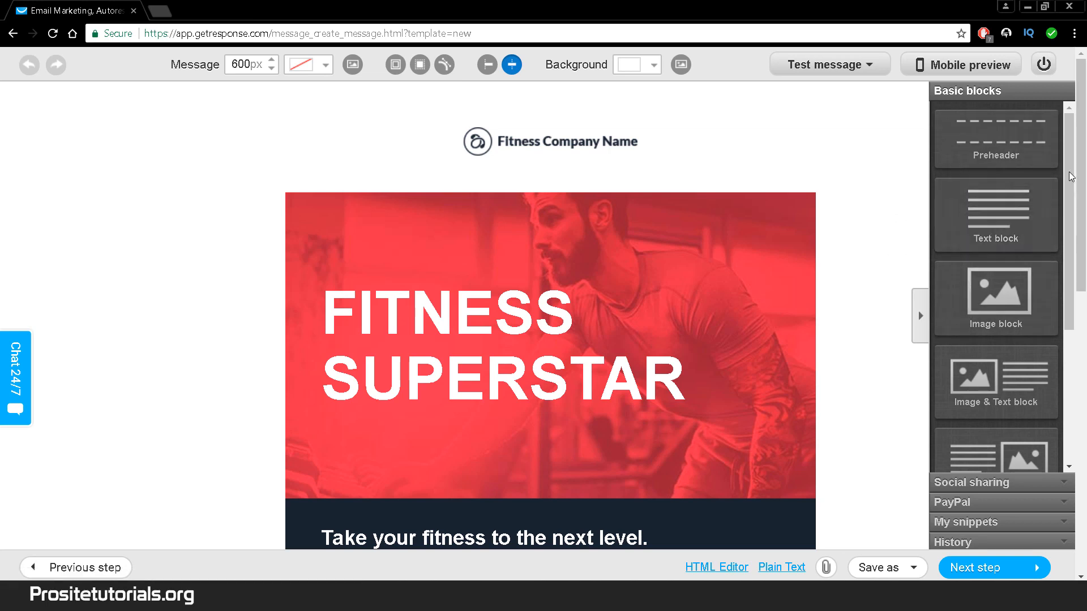
- Add an image block between the company logo and the Fitness Superstar banner, and open its image selection
{"action": "left_click_drag", "start_coordinate": [1069, 180], "coordinate": [1053, 151]}
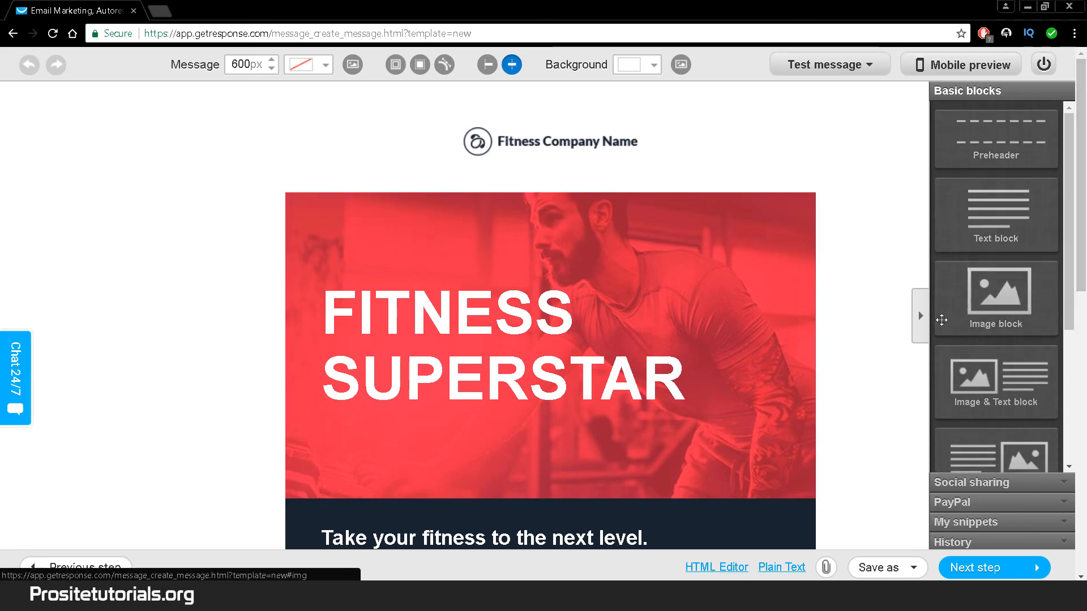
{"action": "left_click_drag", "start_coordinate": [974, 301], "coordinate": [561, 226]}
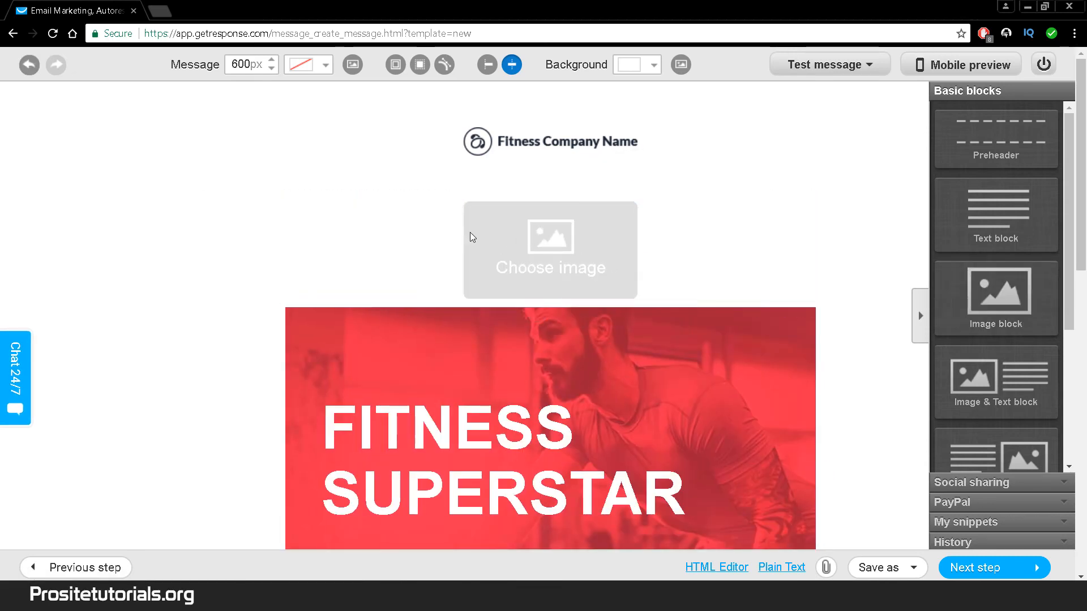
{"action": "scroll", "coordinate": [480, 313], "scroll_direction": "down", "scroll_amount": 5}
{"action": "scroll", "coordinate": [481, 337], "scroll_direction": "up", "scroll_amount": 5}
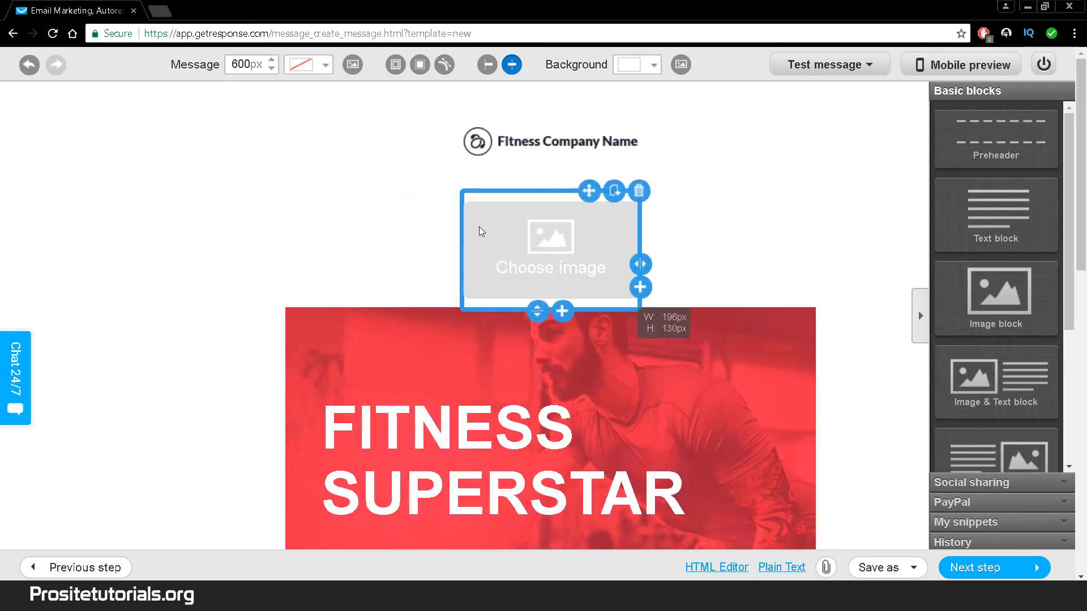
{"action": "left_click", "coordinate": [477, 228]}
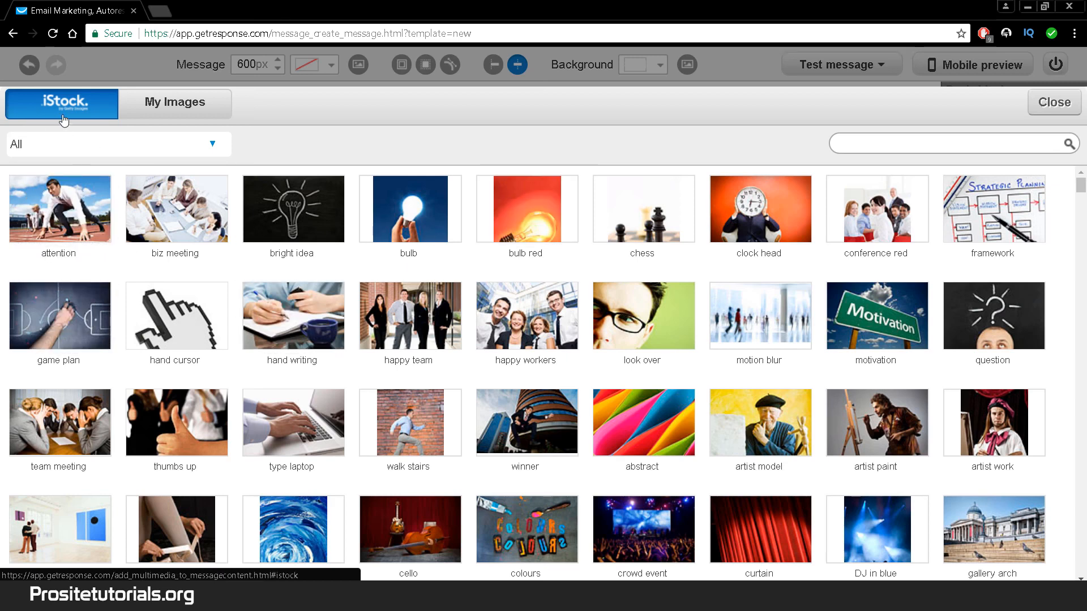
- Look through the iStock stock photos and the account's own image collection
{"action": "scroll", "coordinate": [674, 334], "scroll_direction": "down", "scroll_amount": 9}
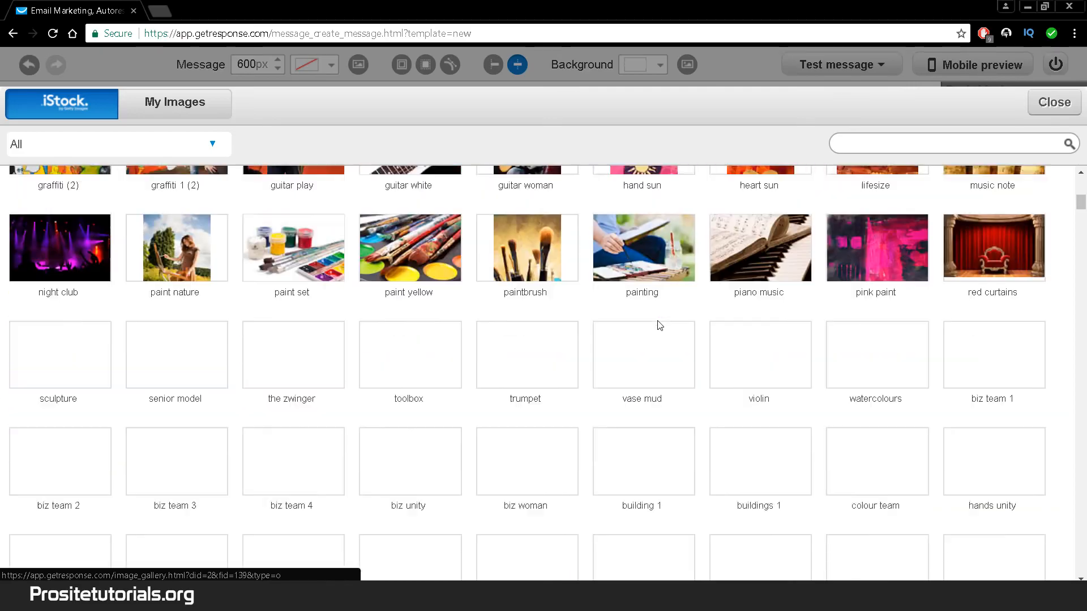
{"action": "scroll", "coordinate": [656, 328], "scroll_direction": "down", "scroll_amount": 20}
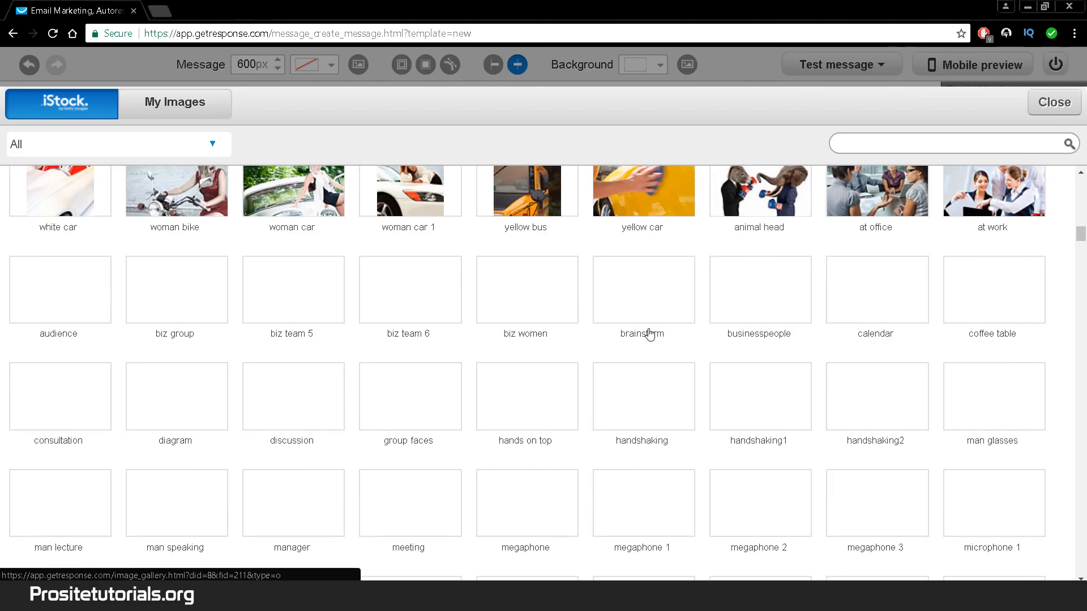
{"action": "scroll", "coordinate": [646, 332], "scroll_direction": "down", "scroll_amount": 18}
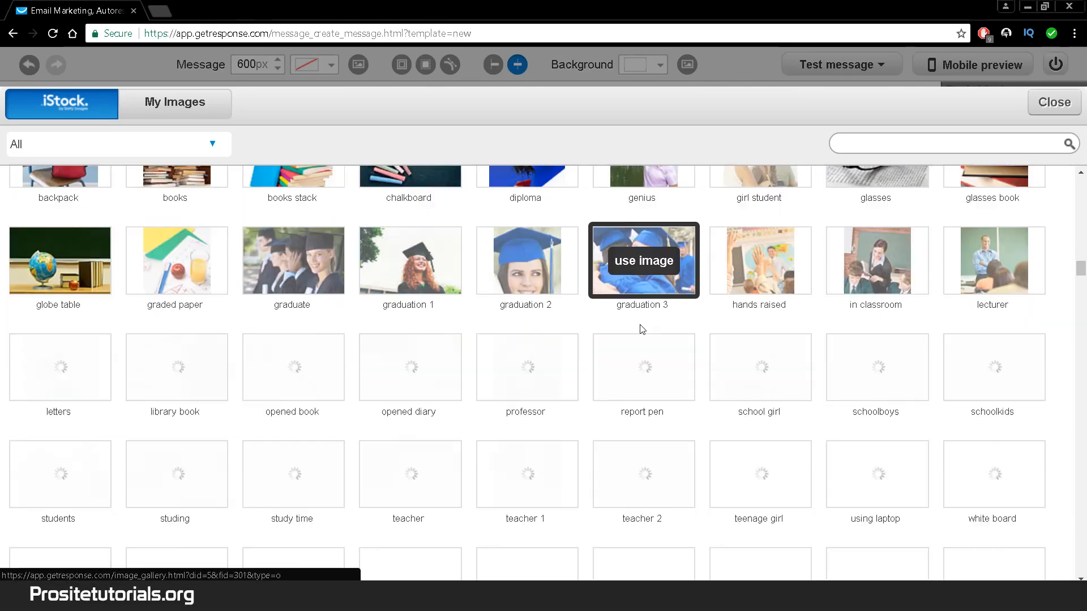
{"action": "scroll", "coordinate": [642, 330], "scroll_direction": "down", "scroll_amount": 4}
{"action": "left_click", "coordinate": [193, 109]}
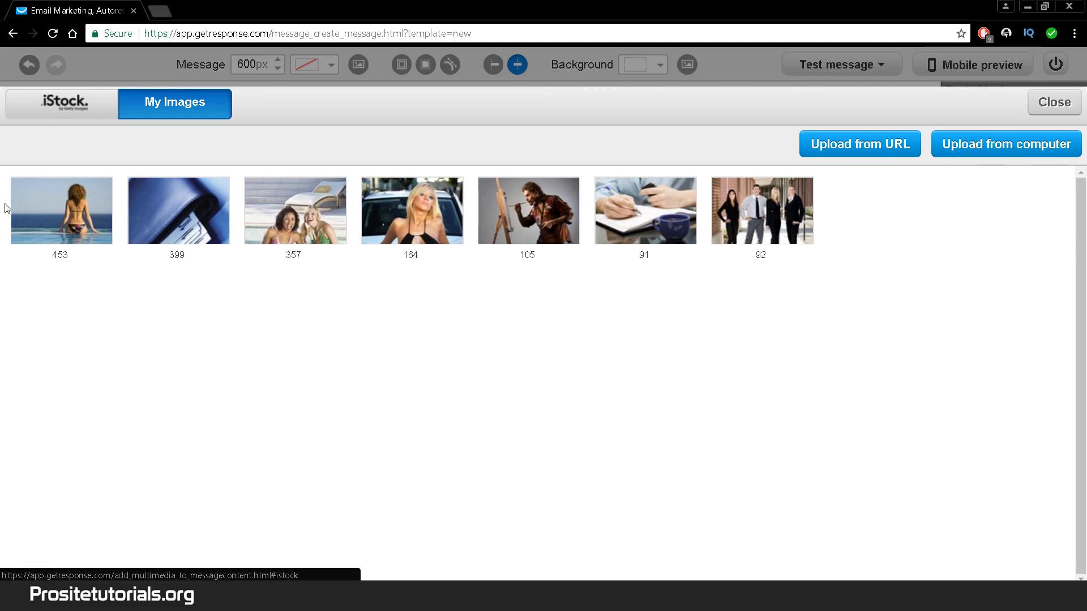
- Insert the iStock photo "on a yacht 2" into the new image block
{"action": "left_click", "coordinate": [49, 112]}
{"action": "scroll", "coordinate": [395, 300], "scroll_direction": "down", "scroll_amount": 3}
{"action": "scroll", "coordinate": [395, 300], "scroll_direction": "down", "scroll_amount": 20}
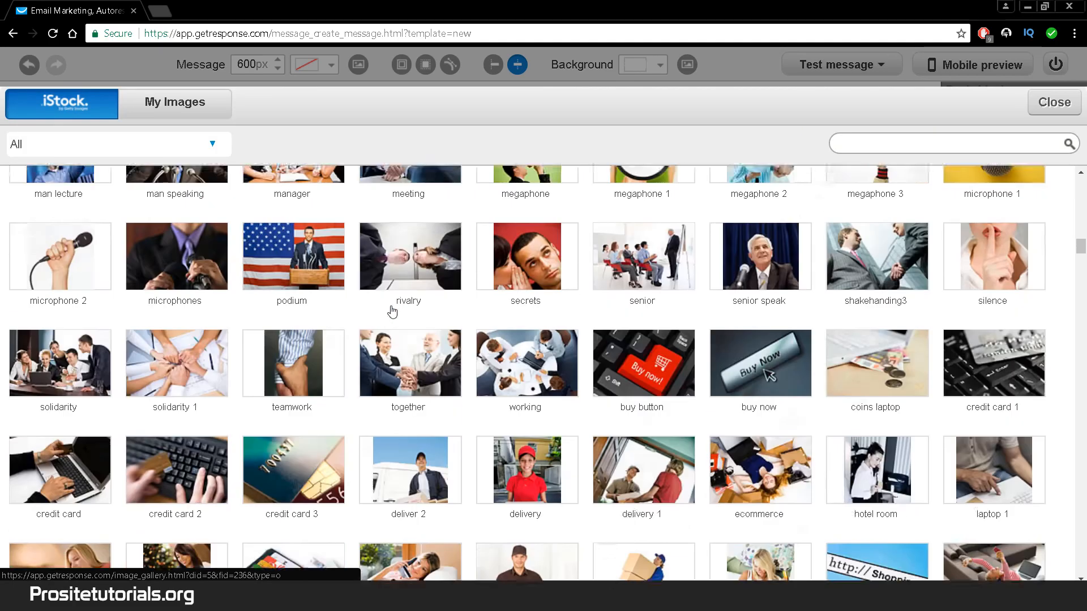
{"action": "scroll", "coordinate": [389, 316], "scroll_direction": "down", "scroll_amount": 12}
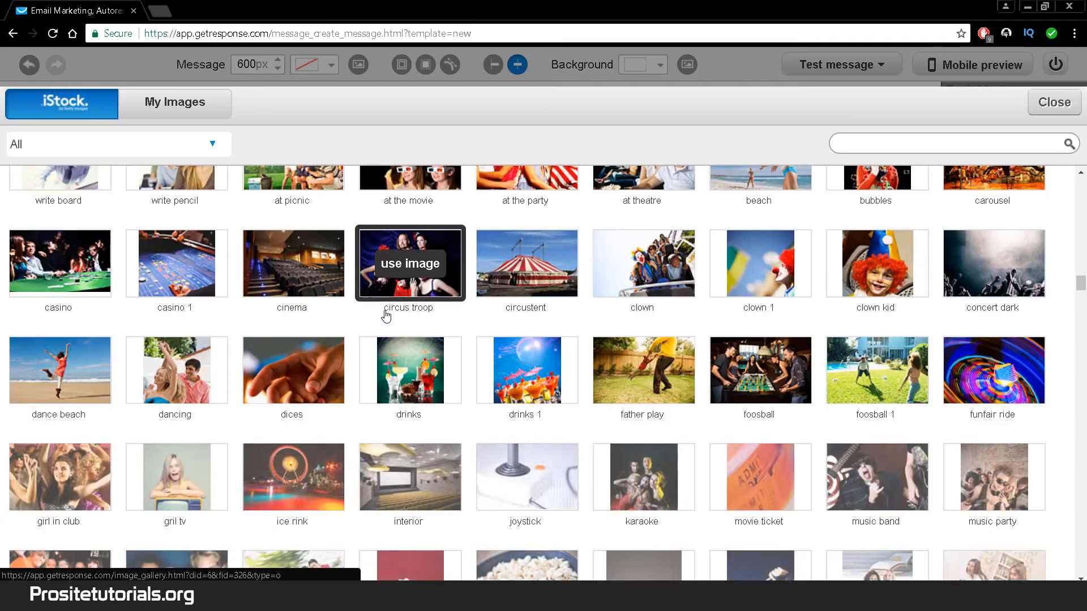
{"action": "scroll", "coordinate": [384, 314], "scroll_direction": "down", "scroll_amount": 6}
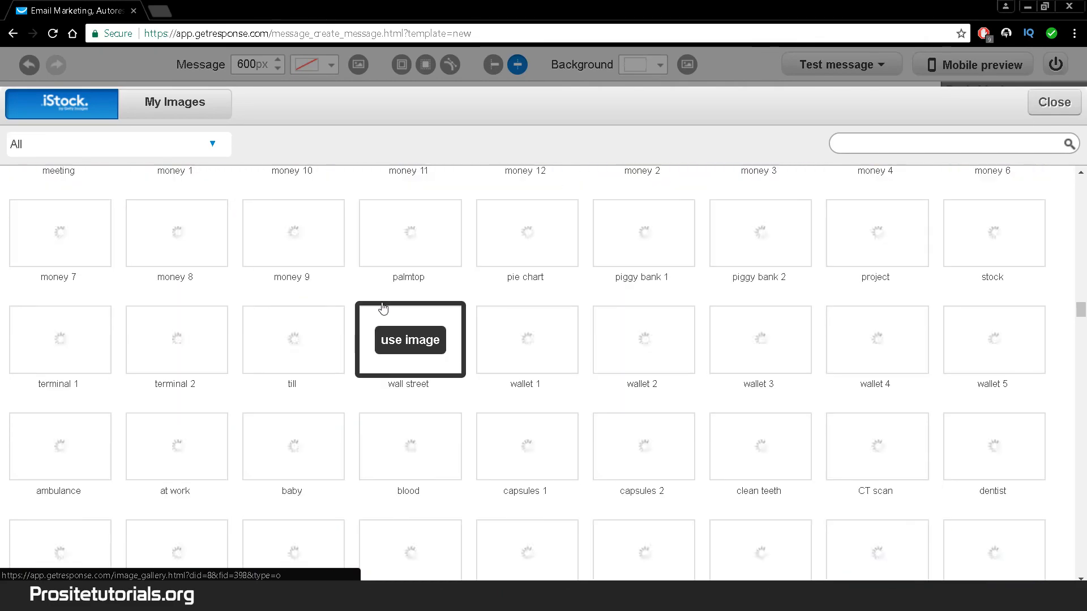
{"action": "scroll", "coordinate": [383, 306], "scroll_direction": "down", "scroll_amount": 6}
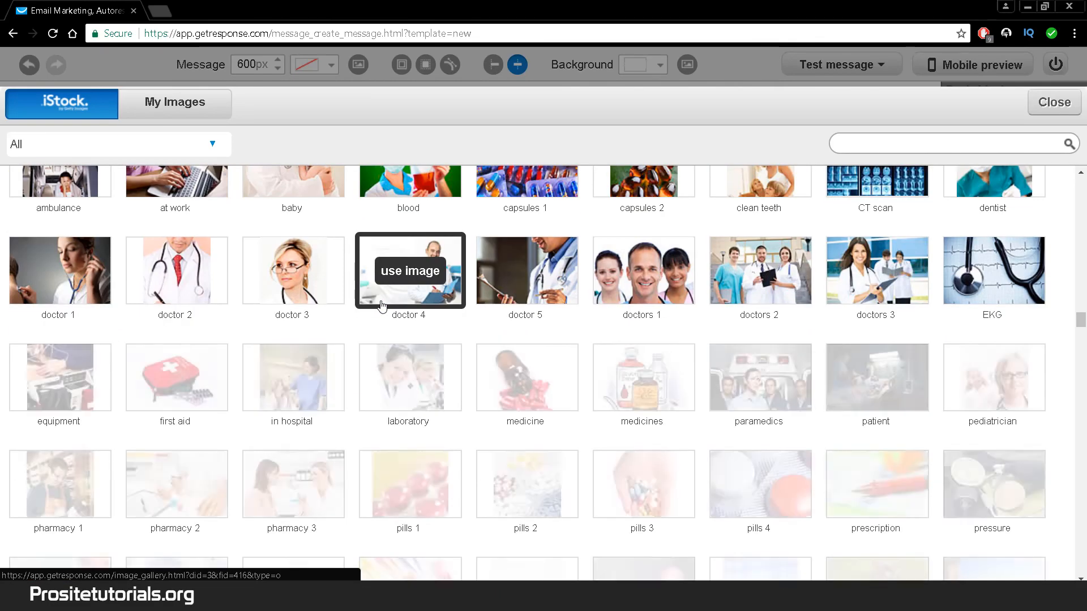
{"action": "scroll", "coordinate": [381, 306], "scroll_direction": "down", "scroll_amount": 14}
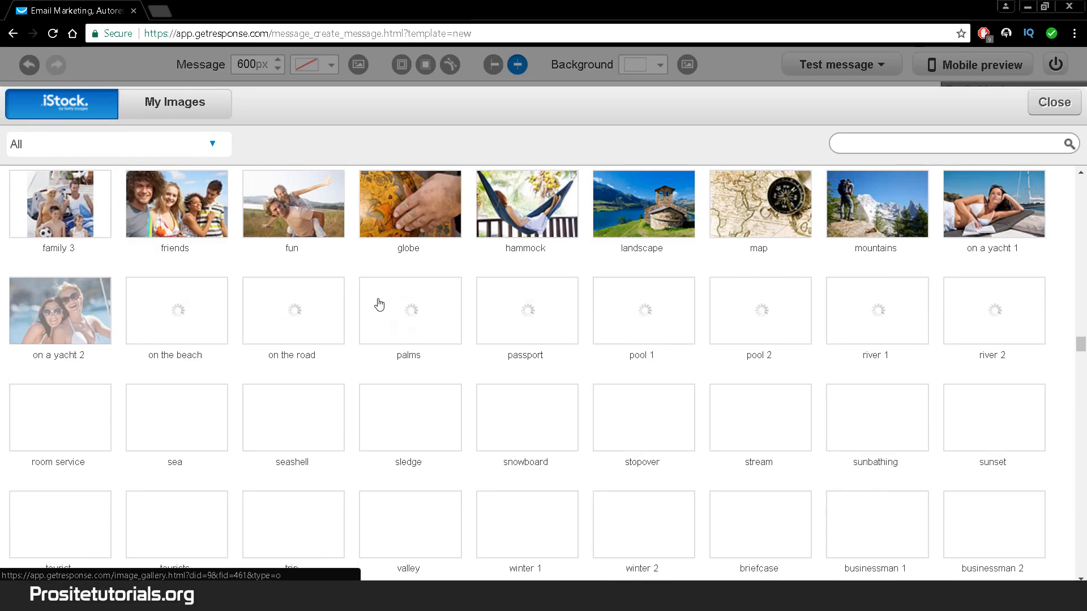
{"action": "mouse_move", "coordinate": [380, 305]}
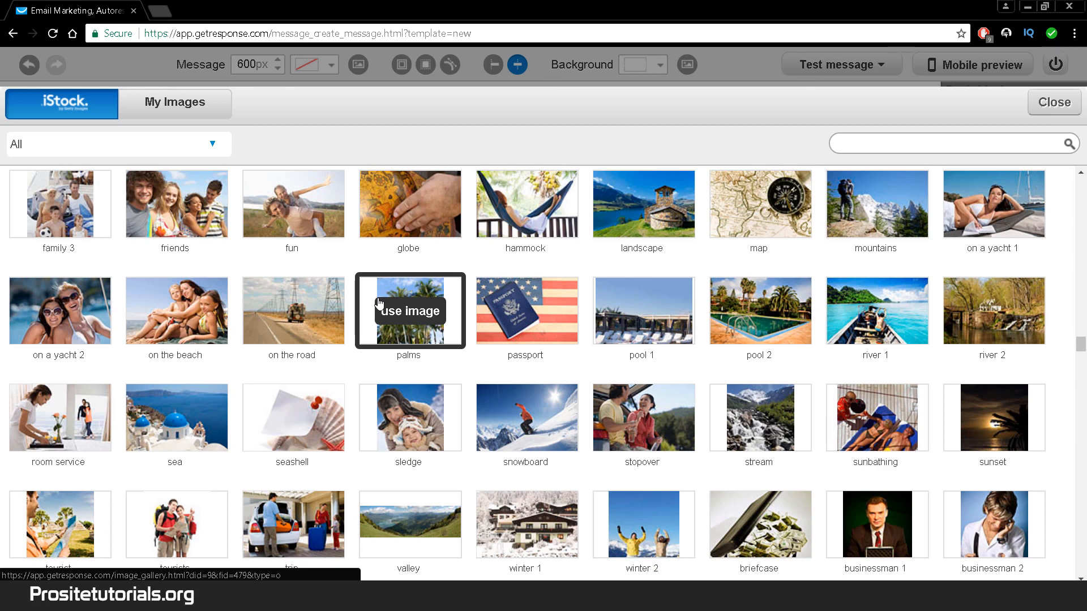
{"action": "left_click", "coordinate": [69, 312]}
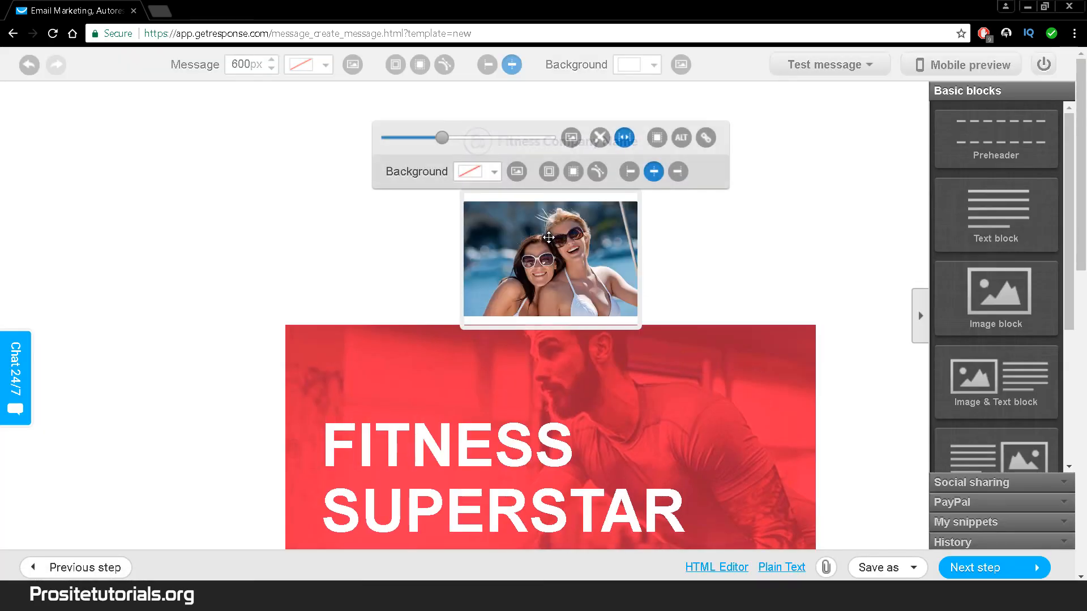
- Delete the Fitness Superstar banner and the dark "Take your fitness to the next level." block from the email
{"action": "scroll", "coordinate": [705, 337], "scroll_direction": "down", "scroll_amount": 3}
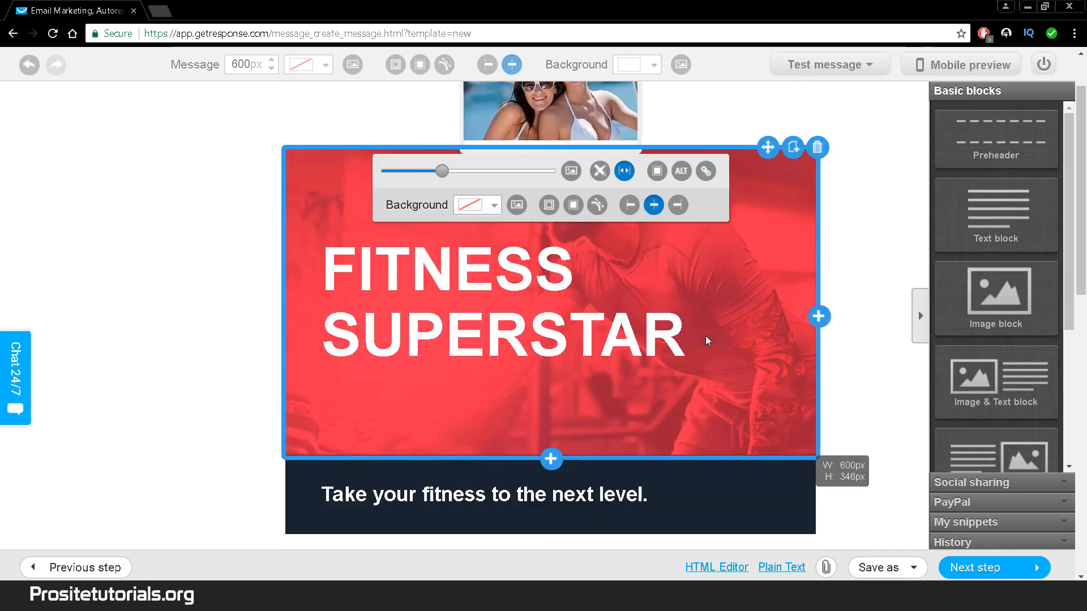
{"action": "scroll", "coordinate": [706, 331], "scroll_direction": "down", "scroll_amount": 1}
{"action": "scroll", "coordinate": [706, 331], "scroll_direction": "up", "scroll_amount": 1}
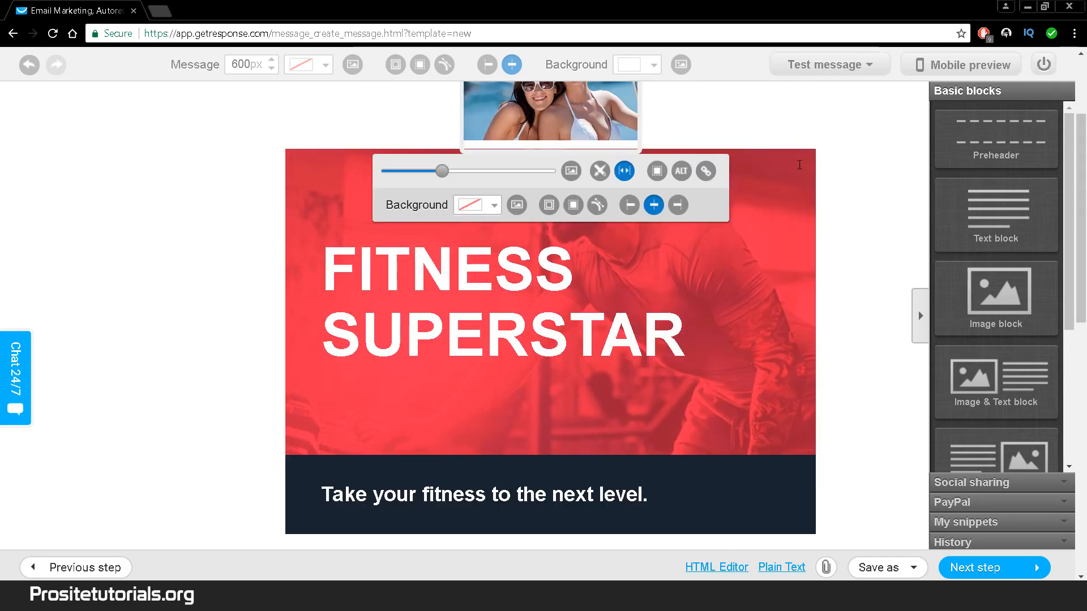
{"action": "left_click", "coordinate": [826, 145]}
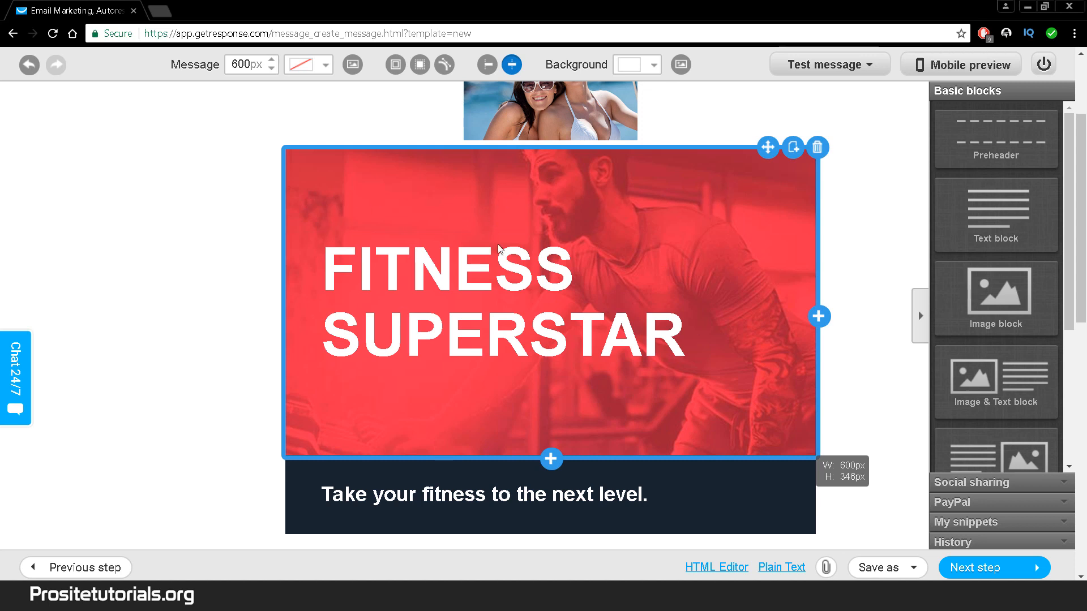
{"action": "left_click", "coordinate": [817, 148]}
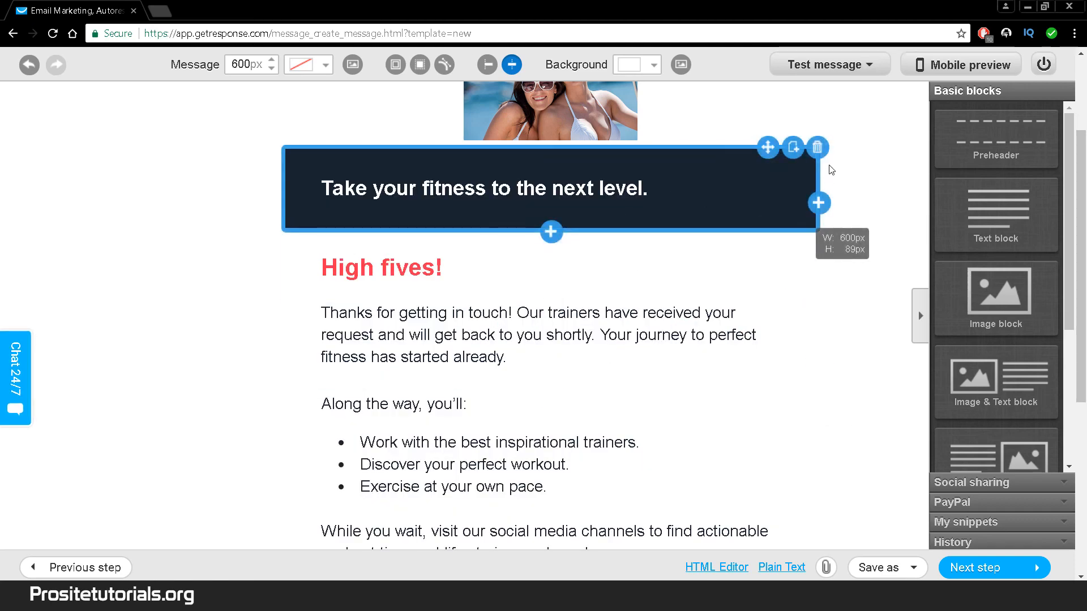
{"action": "left_click", "coordinate": [817, 148]}
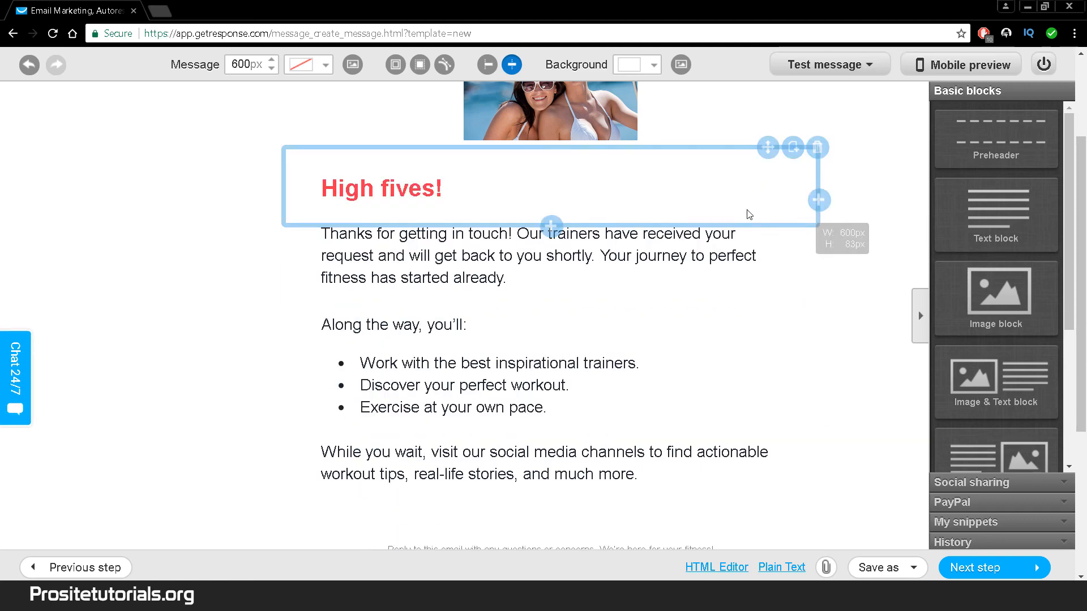
- Widen the photo's image block below the company logo to about 511 px
{"action": "scroll", "coordinate": [713, 299], "scroll_direction": "up", "scroll_amount": 3}
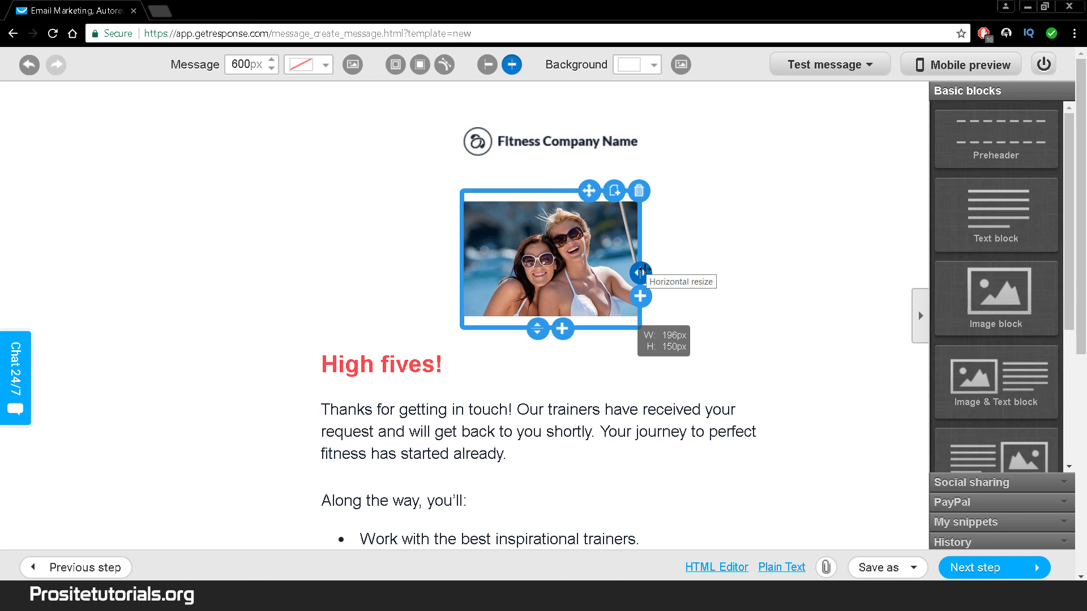
{"action": "left_click_drag", "start_coordinate": [641, 272], "coordinate": [934, 253]}
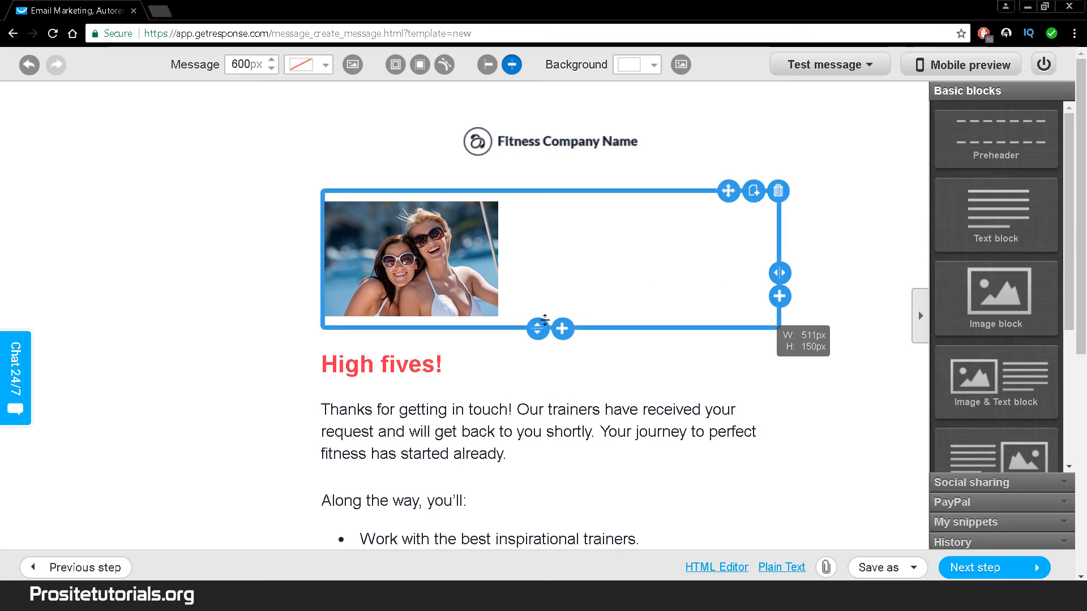
- Enlarge the yacht photo to fill the width of its image block and resize the block's height to about 347 px
{"action": "left_click_drag", "start_coordinate": [545, 318], "coordinate": [533, 532]}
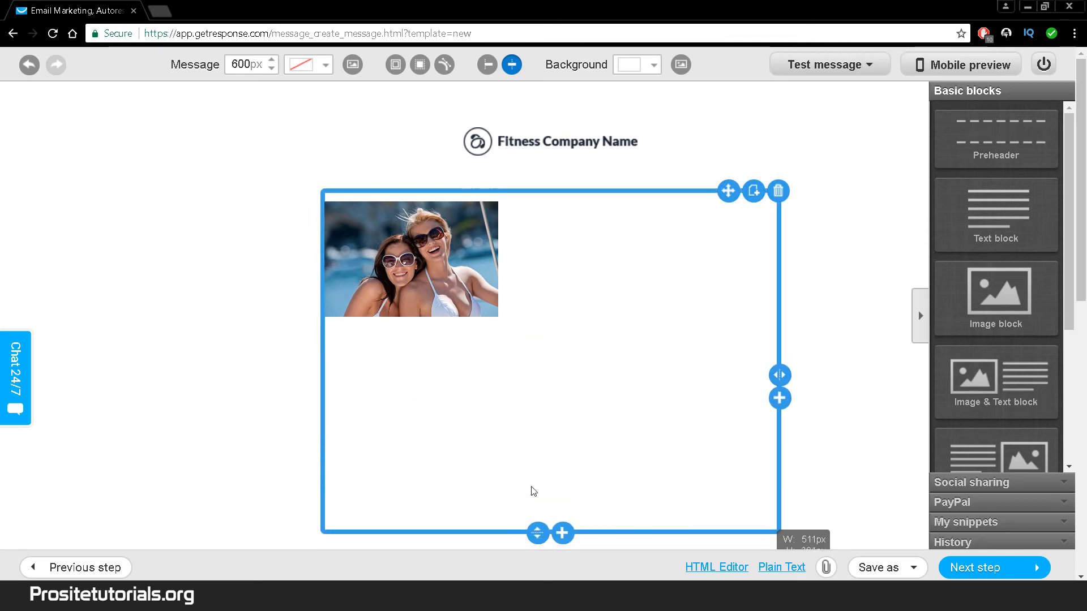
{"action": "left_click_drag", "start_coordinate": [534, 492], "coordinate": [534, 485]}
{"action": "left_click", "coordinate": [470, 300]}
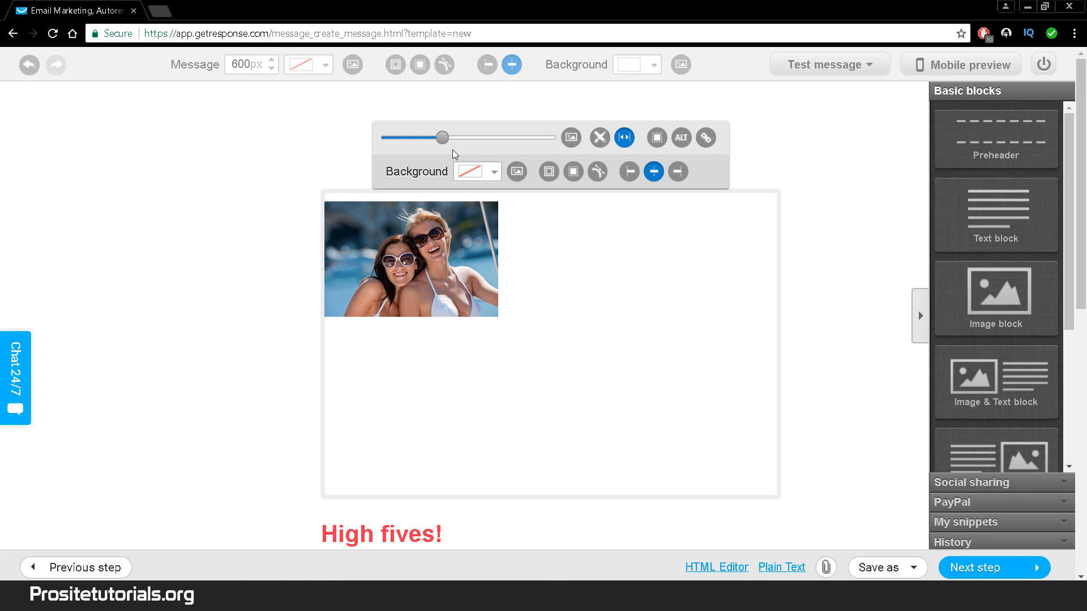
{"action": "left_click_drag", "start_coordinate": [439, 142], "coordinate": [525, 152]}
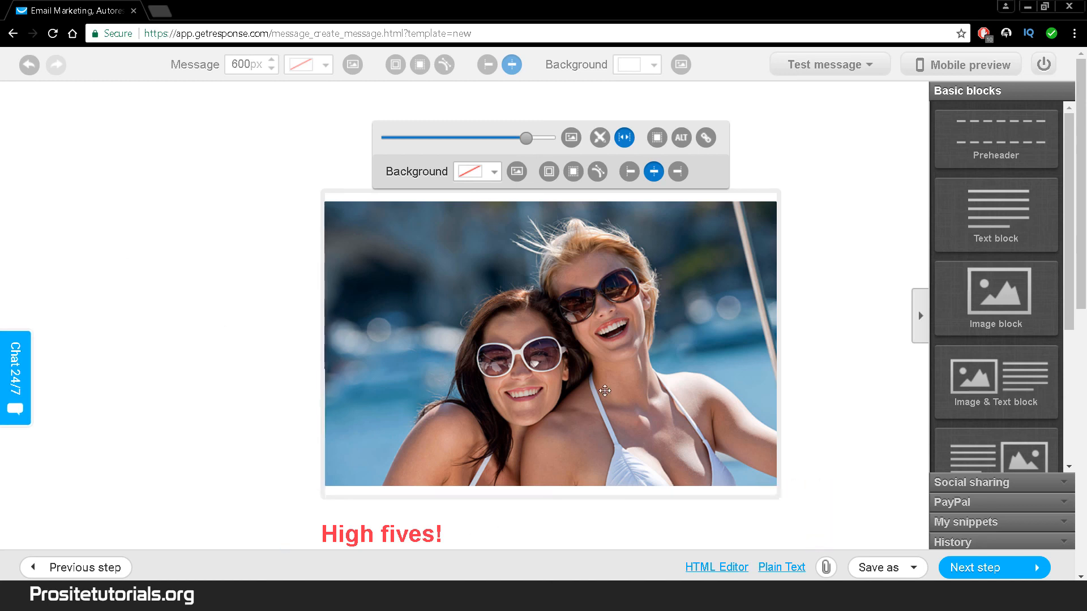
{"action": "left_click", "coordinate": [575, 456]}
{"action": "left_click", "coordinate": [825, 352]}
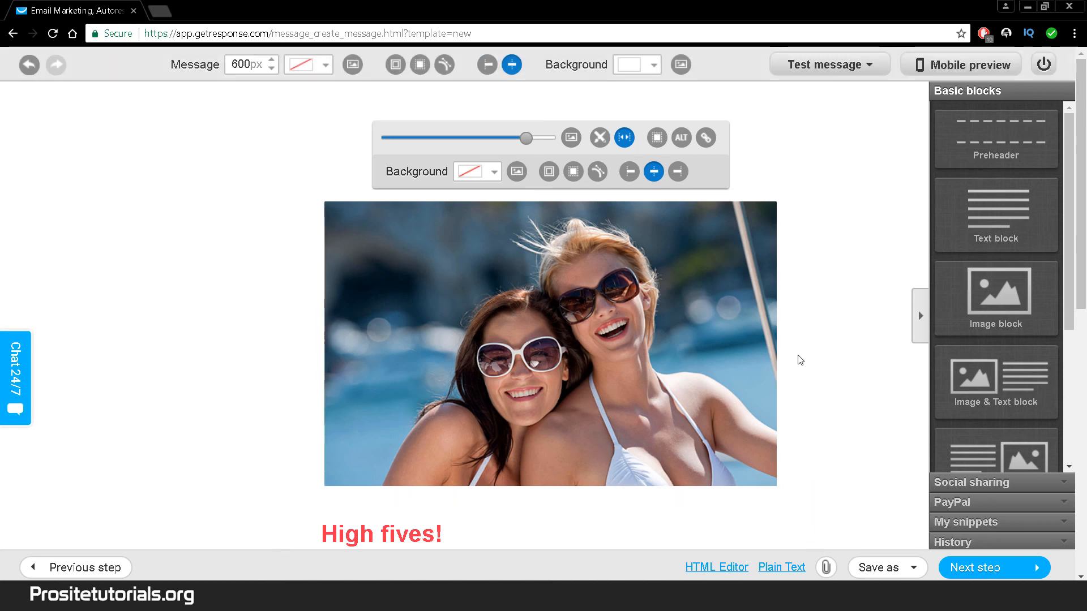
{"action": "mouse_move", "coordinate": [776, 195]}
{"action": "mouse_move", "coordinate": [545, 494]}
{"action": "left_mouse_down"}
{"action": "mouse_move", "coordinate": [536, 483]}
{"action": "mouse_move", "coordinate": [541, 504]}
{"action": "left_mouse_up"}
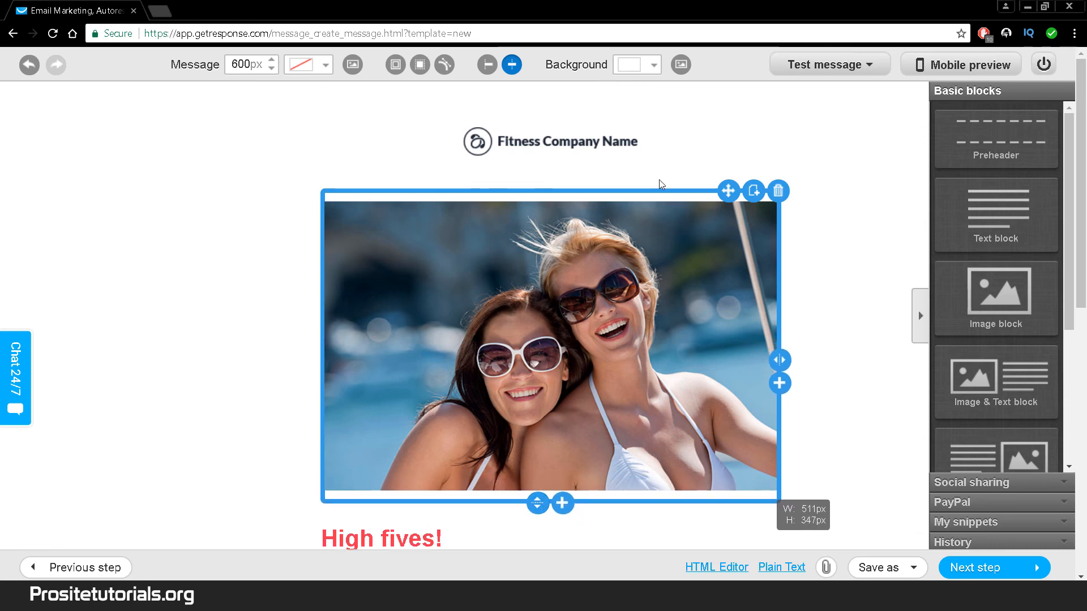
- Delete the Fitness Company Name logo block above the photo and look over the rest of the email
{"action": "mouse_move", "coordinate": [587, 160]}
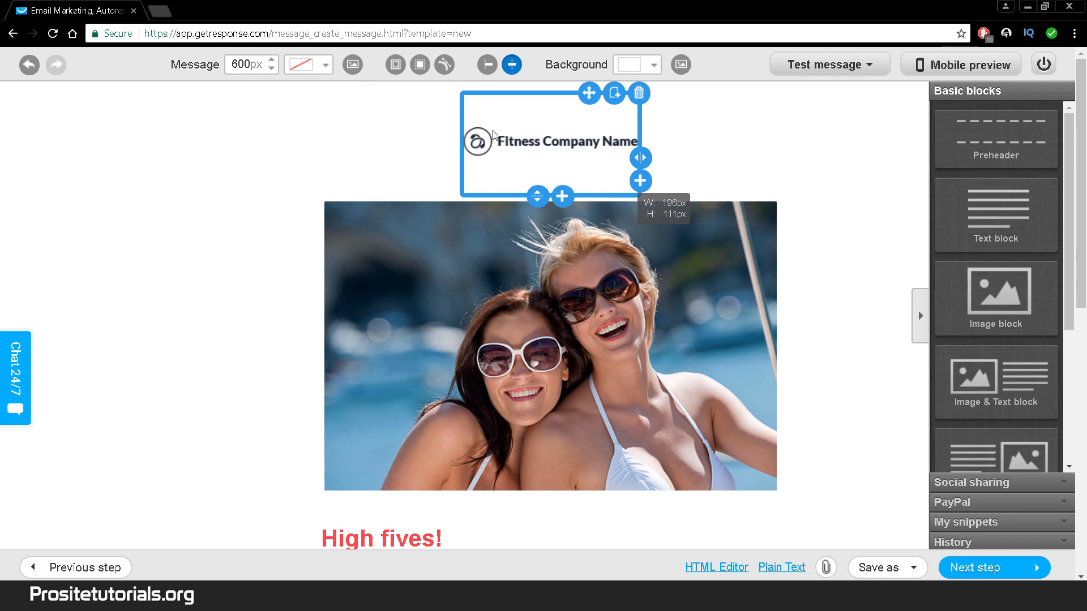
{"action": "left_click", "coordinate": [638, 93]}
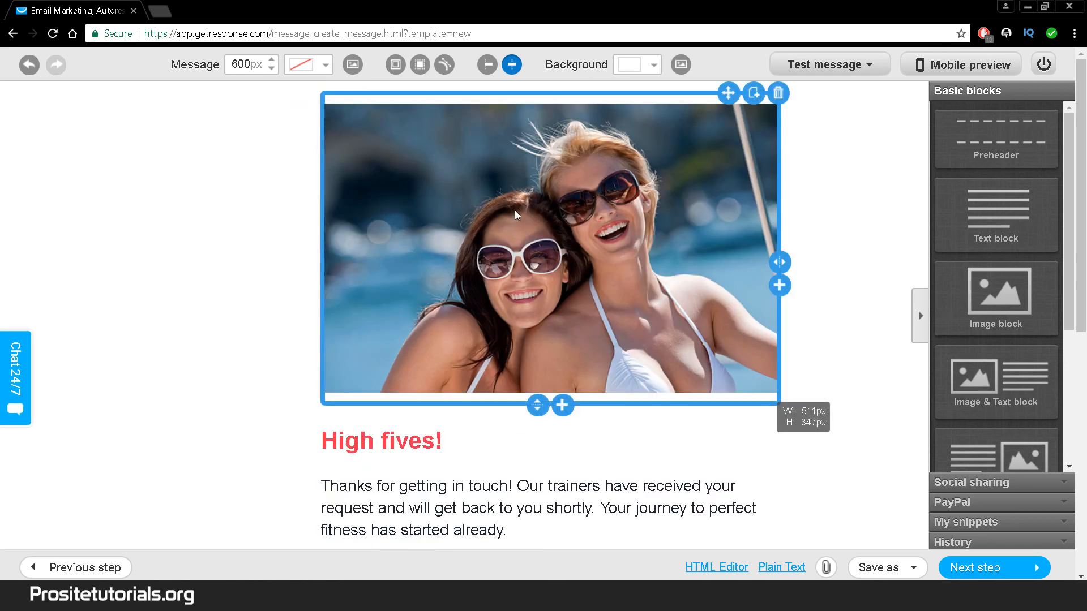
{"action": "scroll", "coordinate": [538, 307], "scroll_direction": "down", "scroll_amount": 7}
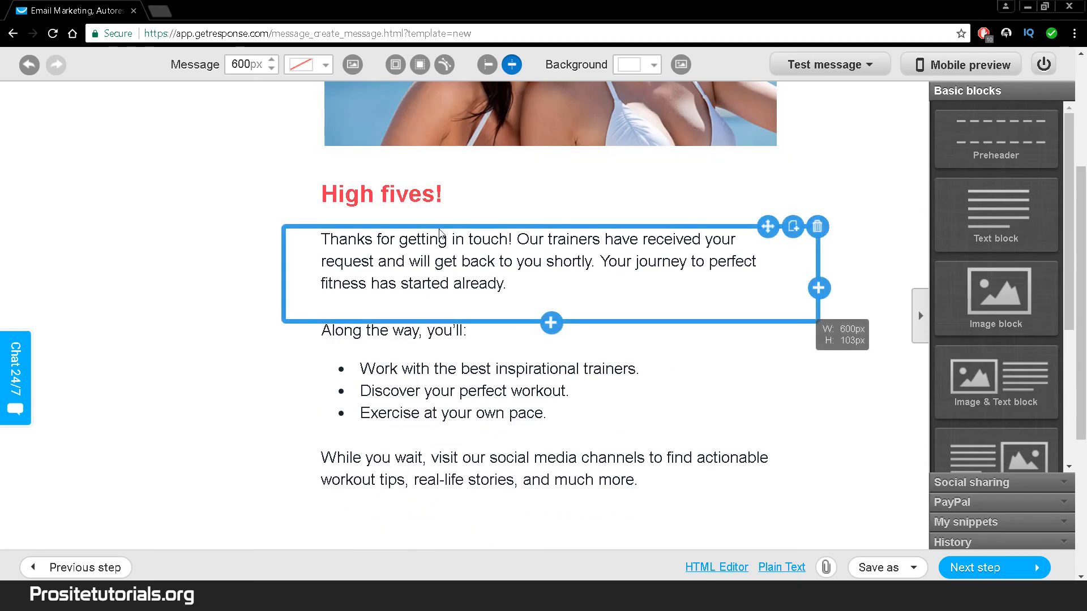
{"action": "scroll", "coordinate": [537, 308], "scroll_direction": "down", "scroll_amount": 2}
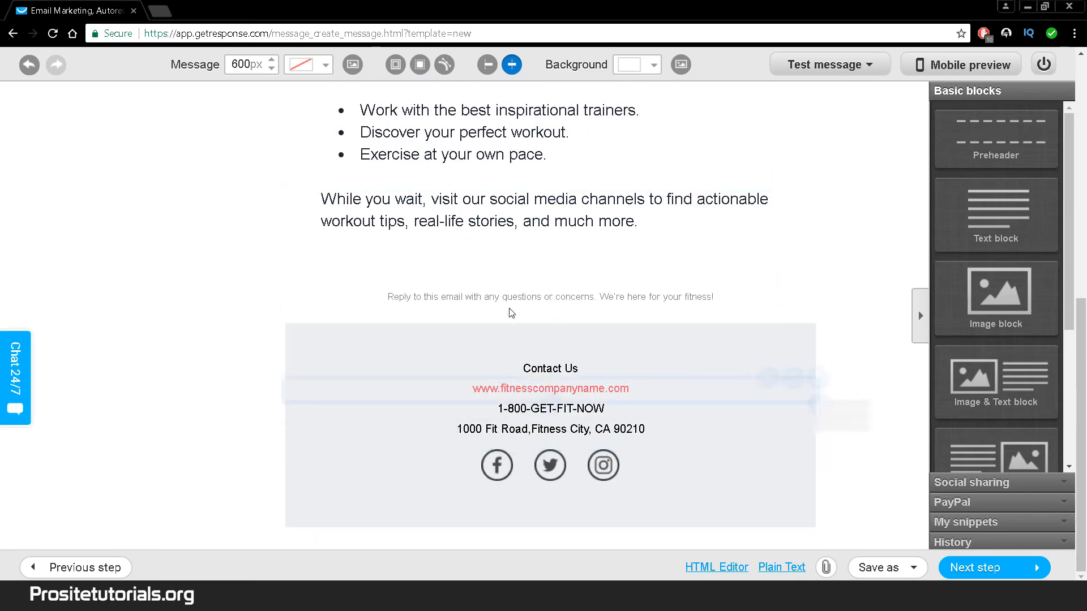
{"action": "scroll", "coordinate": [510, 306], "scroll_direction": "up", "scroll_amount": 4}
{"action": "scroll", "coordinate": [530, 279], "scroll_direction": "up", "scroll_amount": 2}
{"action": "scroll", "coordinate": [524, 147], "scroll_direction": "down", "scroll_amount": 4}
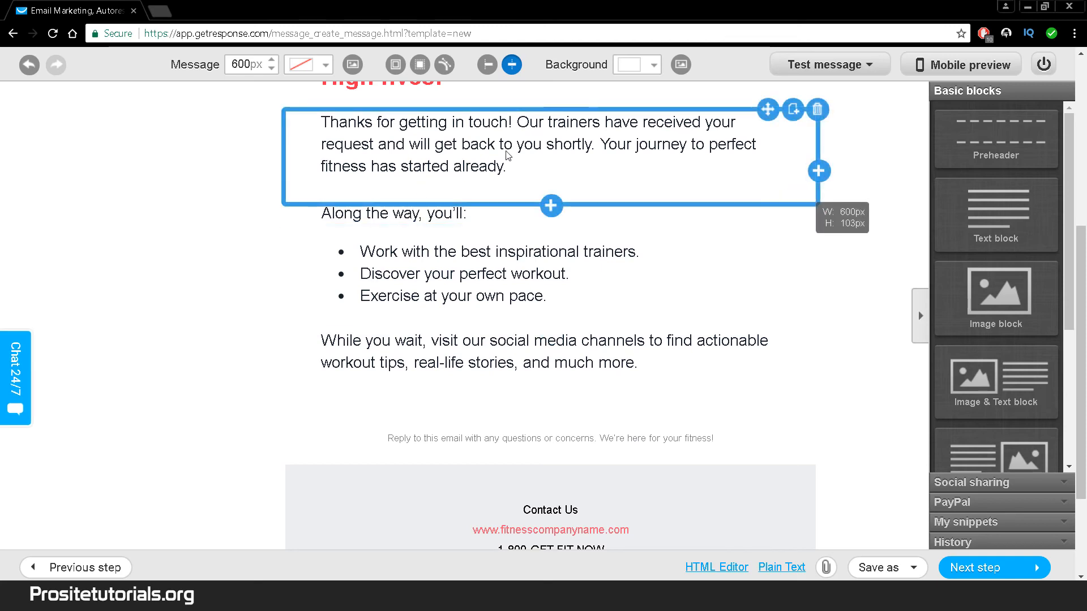
- Replace the "High fives!" heading below the photo with "Get Your Freebie"
{"action": "scroll", "coordinate": [481, 148], "scroll_direction": "up", "scroll_amount": 4}
{"action": "double_click", "coordinate": [328, 288]}
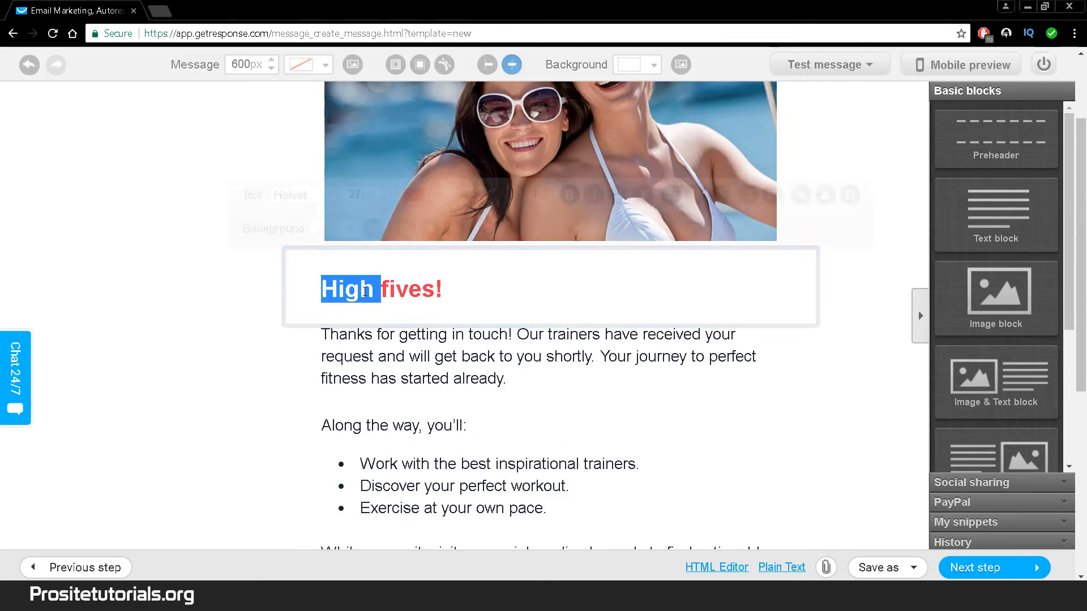
{"action": "left_click_drag", "start_coordinate": [328, 289], "coordinate": [442, 290]}
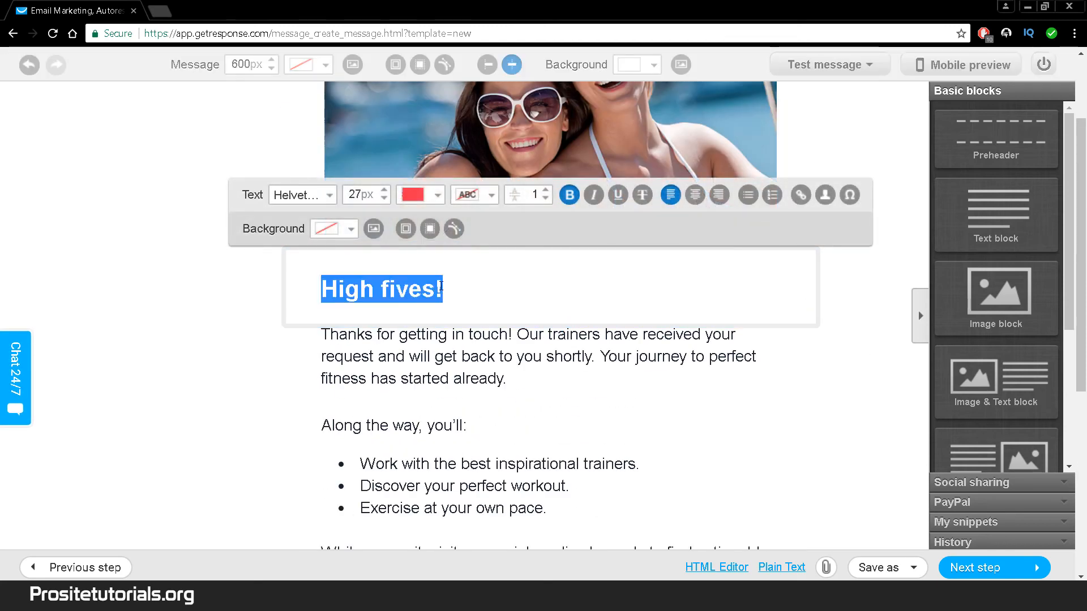
{"action": "type", "text": "FR"}
{"action": "key", "text": "BackSpace"}
{"action": "key", "text": "BackSpace"}
{"action": "type", "text": "G"}
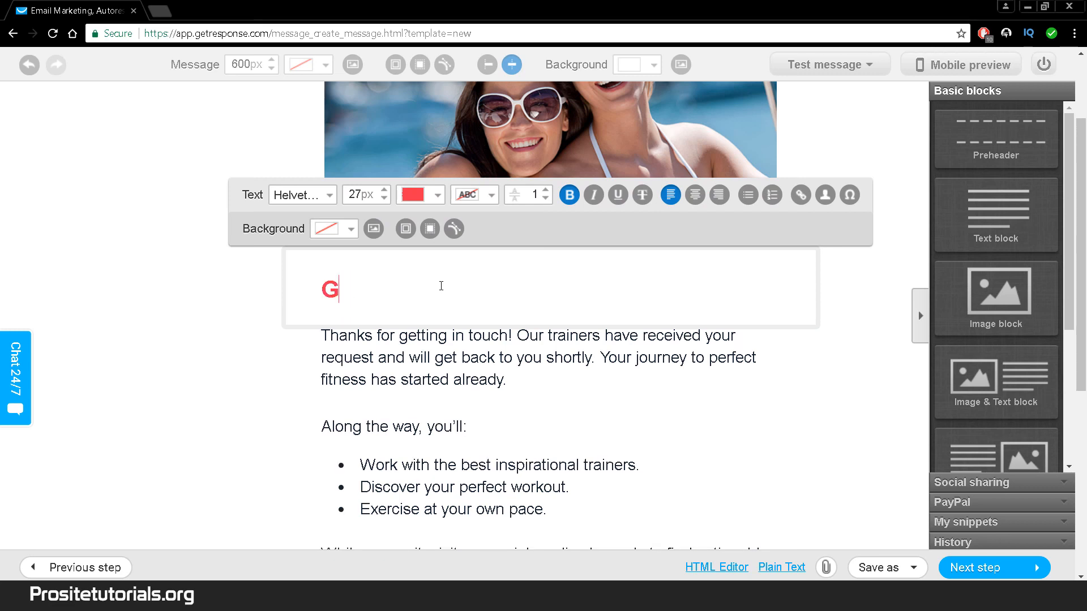
{"action": "type", "text": "et Your F"}
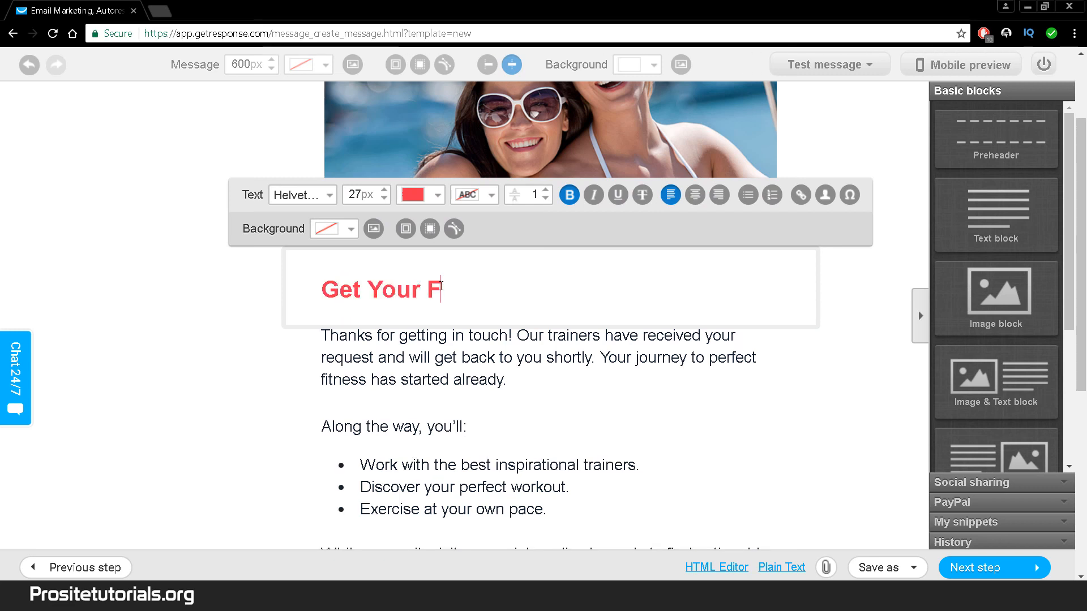
{"action": "type", "text": "reebie"}
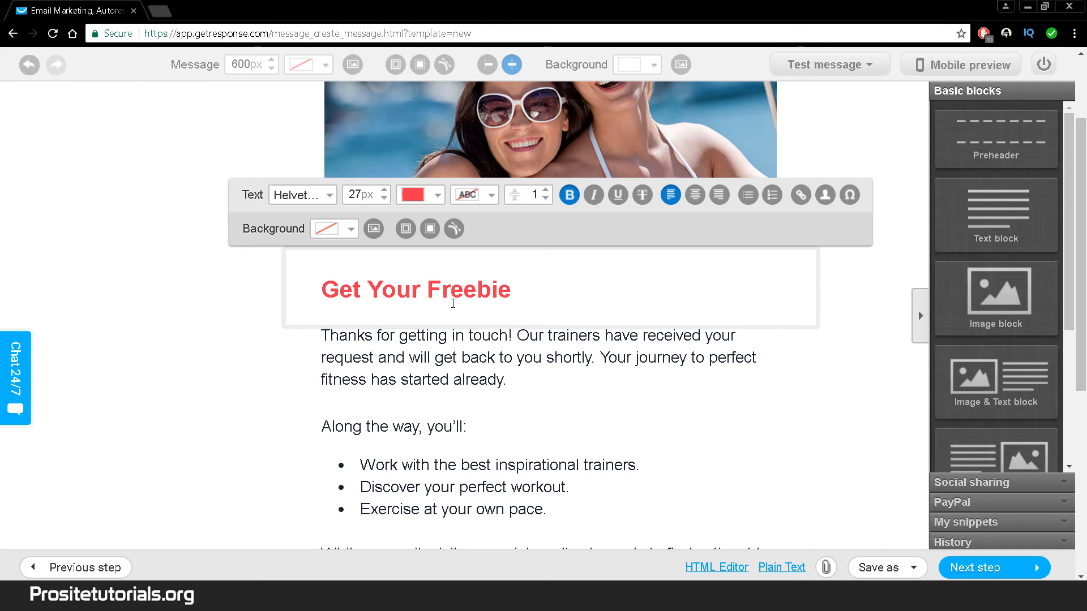
{"action": "left_click", "coordinate": [499, 379]}
{"action": "left_click", "coordinate": [486, 425]}
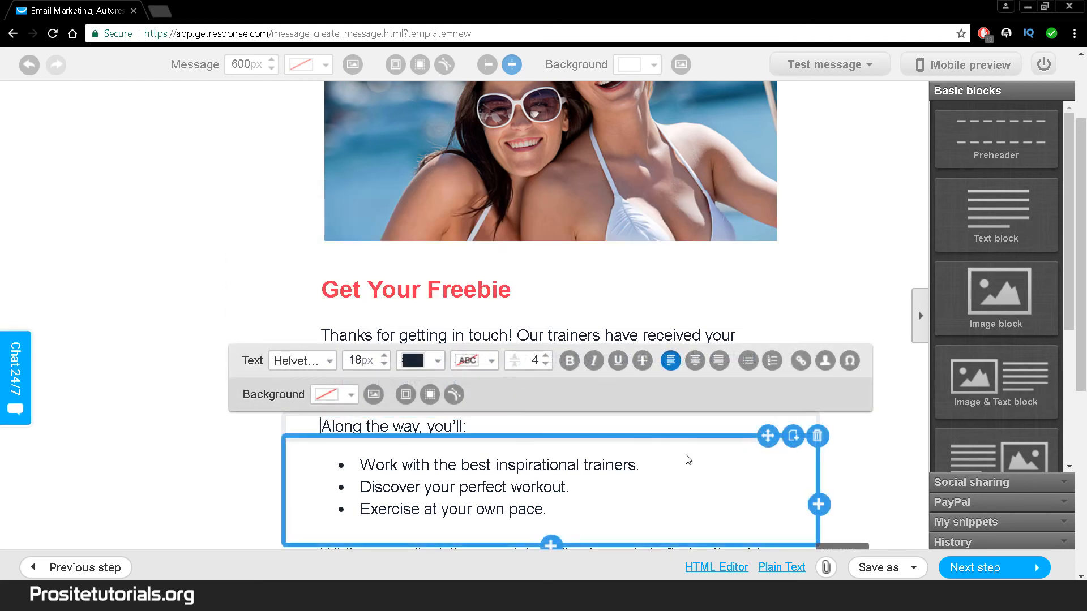
{"action": "left_click_drag", "start_coordinate": [500, 430], "coordinate": [787, 536]}
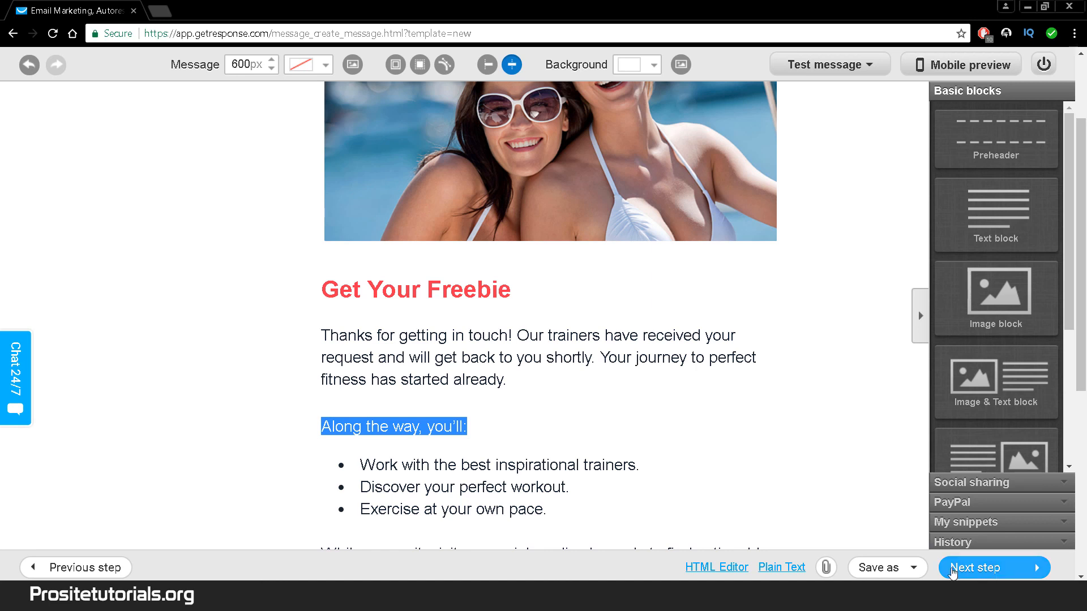
{"action": "left_click", "coordinate": [466, 427]}
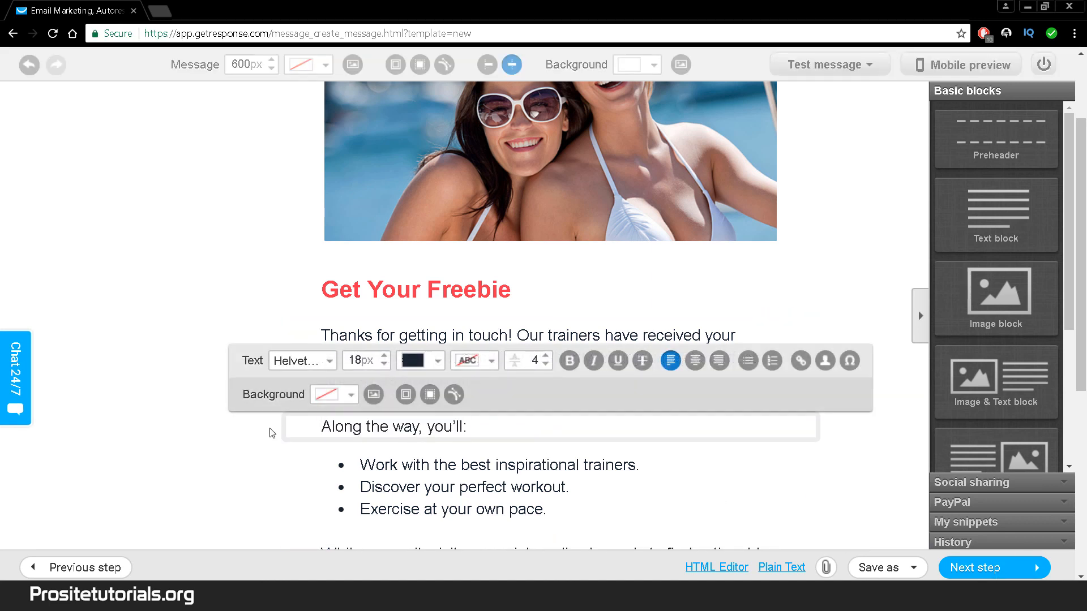
{"action": "left_click_drag", "start_coordinate": [272, 432], "coordinate": [589, 468]}
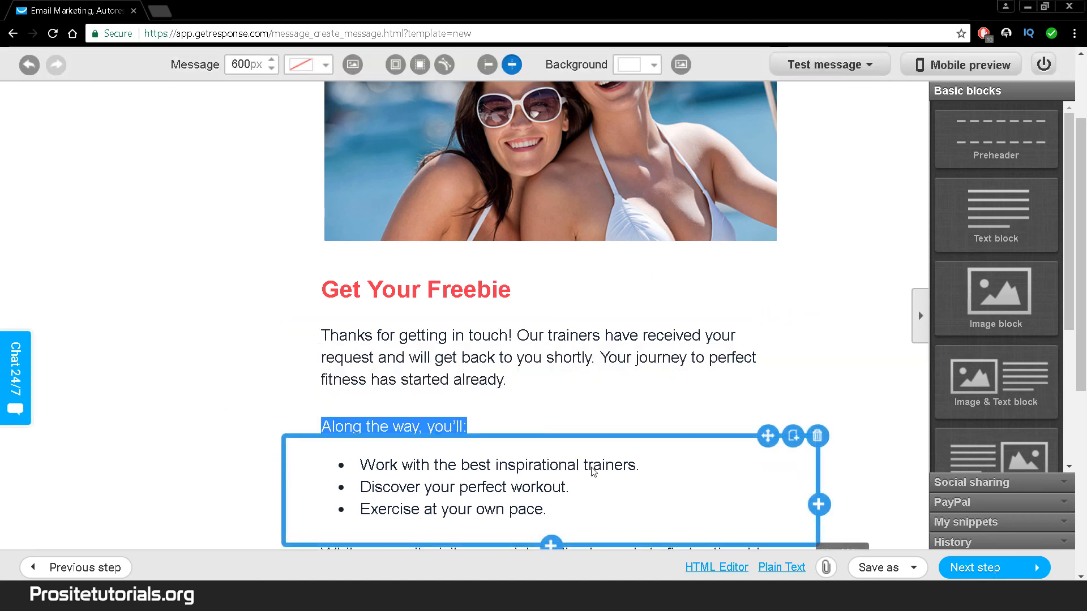
- Add the text "Click Here" at the end of the "Thanks for getting in touch!" block, separated from the paragraph by two blank lines
{"action": "left_click", "coordinate": [625, 376]}
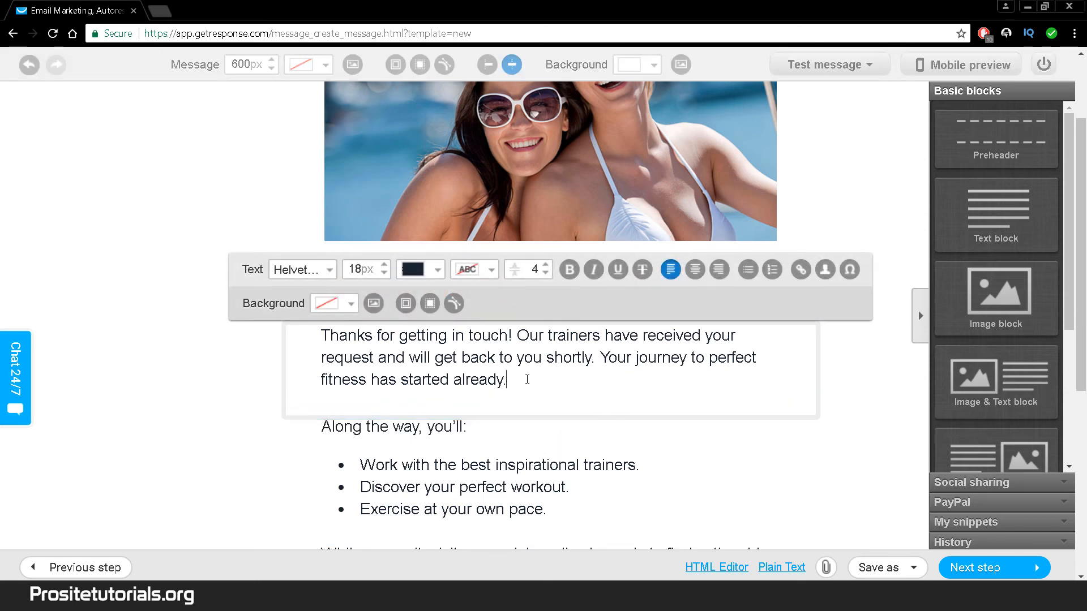
{"action": "key", "text": "Return"}
{"action": "key", "text": "Return"}
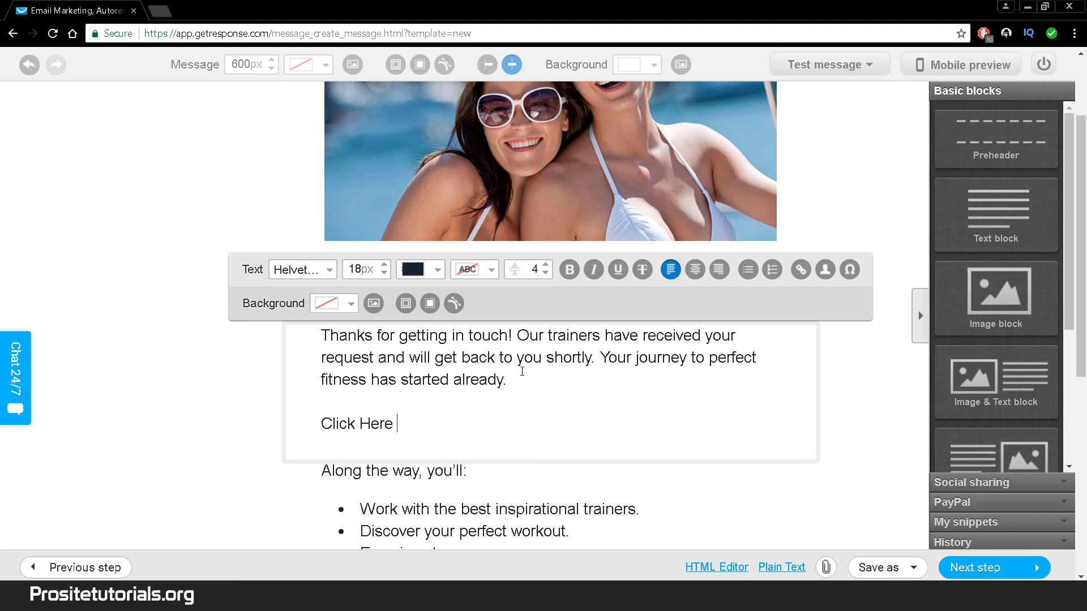
{"action": "left_click_drag", "start_coordinate": [464, 337], "coordinate": [532, 394]}
{"action": "left_click", "coordinate": [526, 422]}
{"action": "key", "text": "Return"}
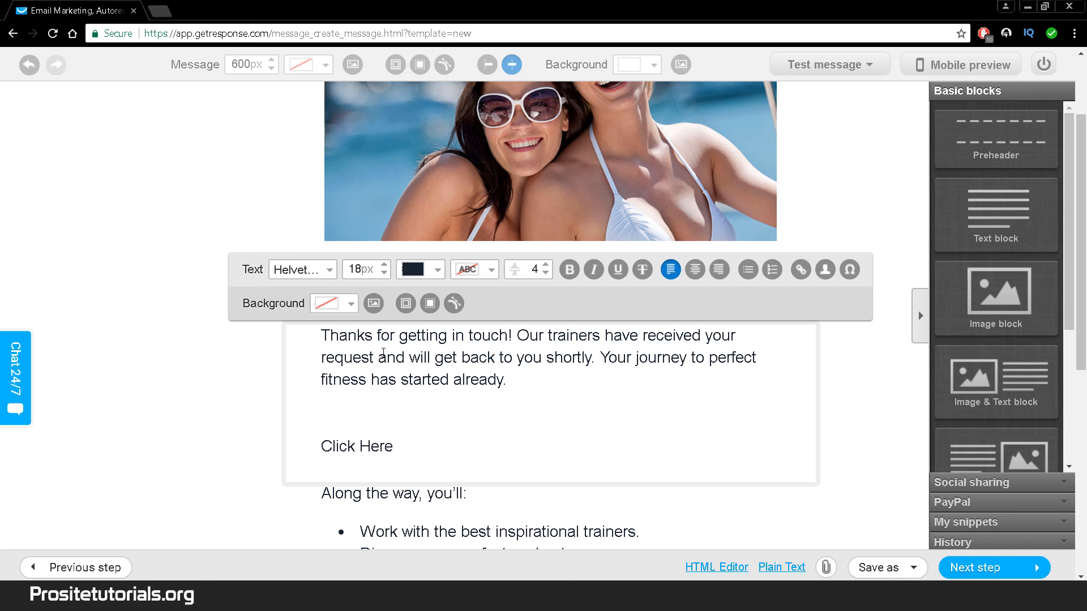
{"action": "left_click_drag", "start_coordinate": [508, 379], "coordinate": [346, 348]}
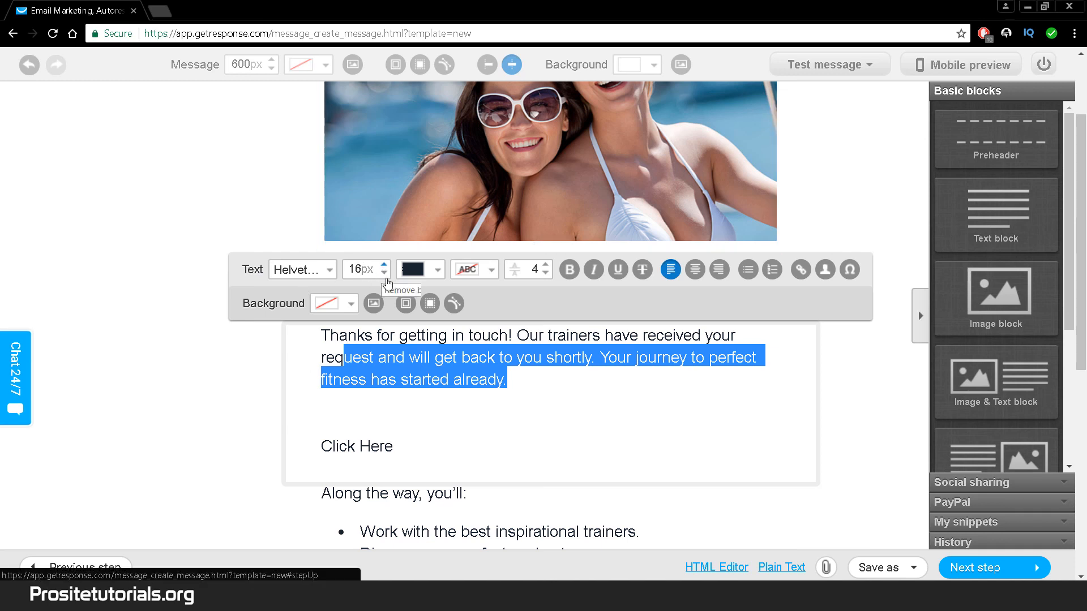
{"action": "left_click", "coordinate": [625, 407]}
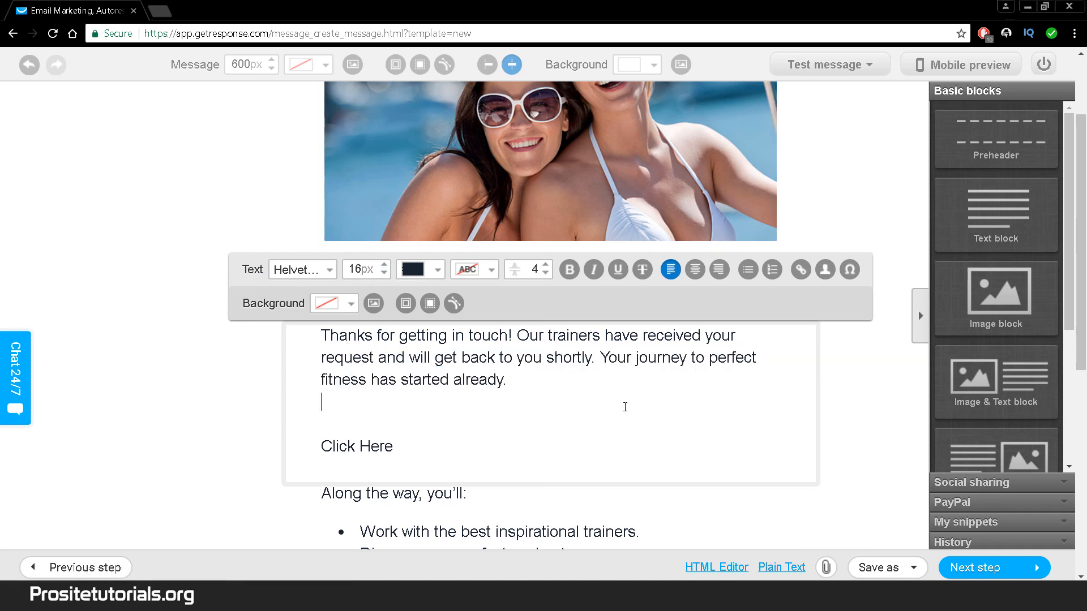
{"action": "left_click", "coordinate": [294, 272]}
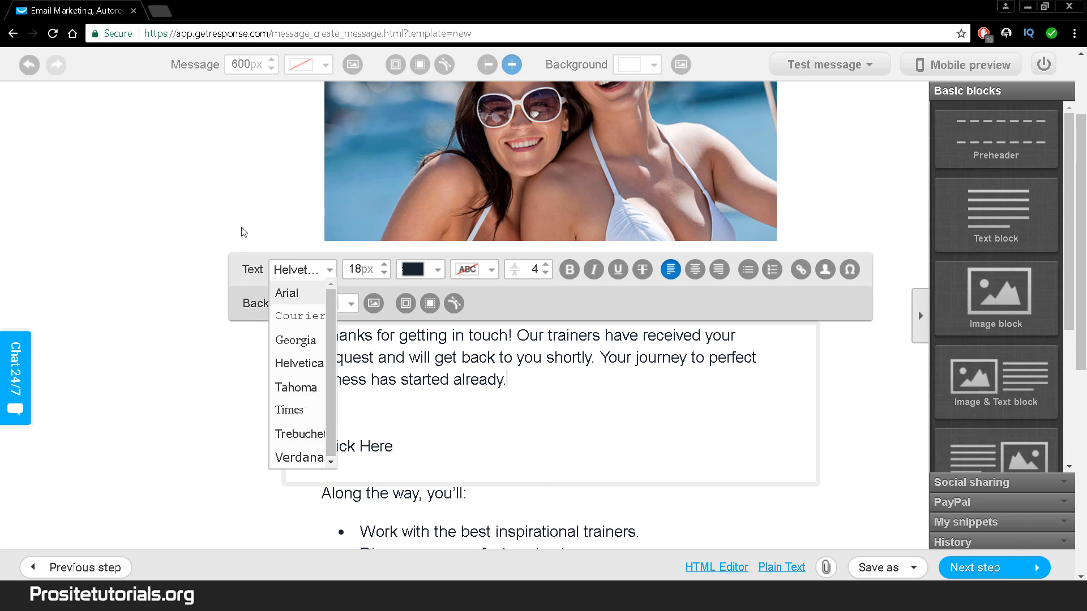
{"action": "left_click", "coordinate": [332, 271]}
- Format the "Click Here" text as bold, centered and 22 px in size
{"action": "left_click_drag", "start_coordinate": [408, 439], "coordinate": [259, 447]}
{"action": "left_click", "coordinate": [259, 447]}
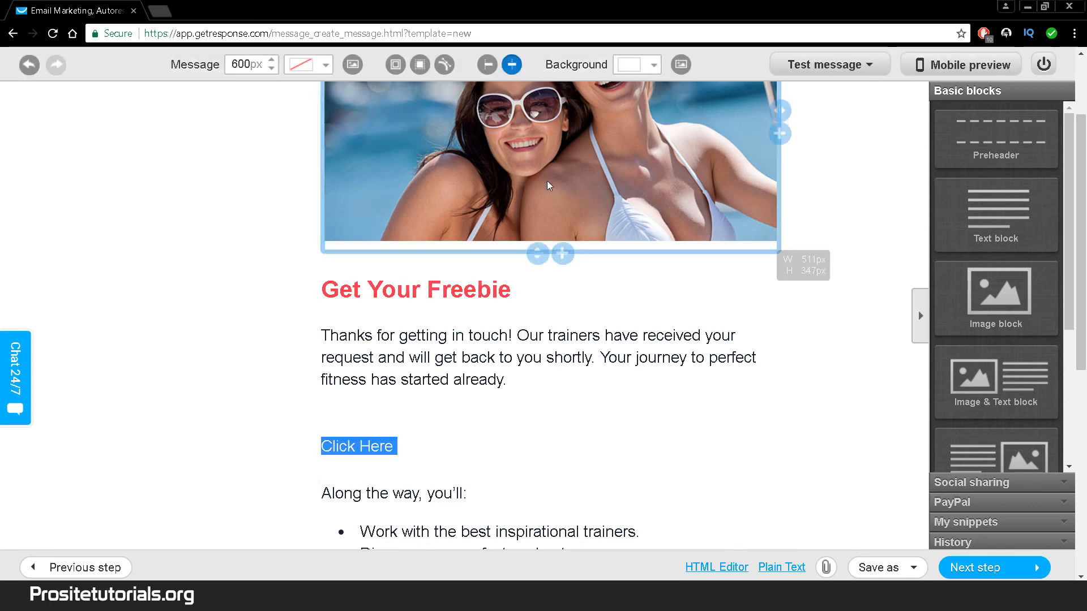
{"action": "left_click_drag", "start_coordinate": [436, 439], "coordinate": [311, 450]}
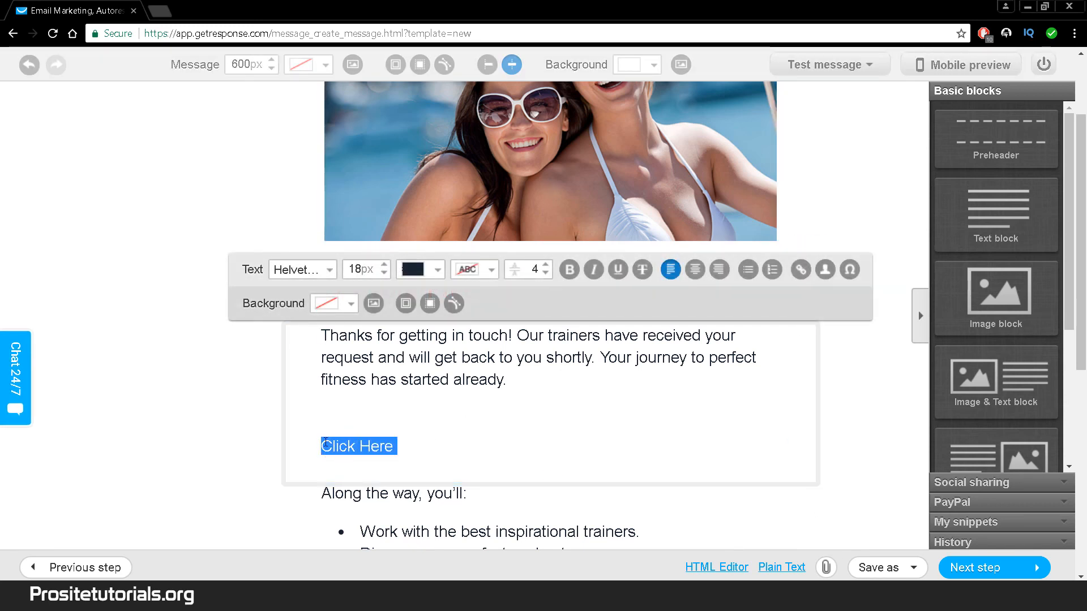
{"action": "left_click", "coordinate": [569, 270]}
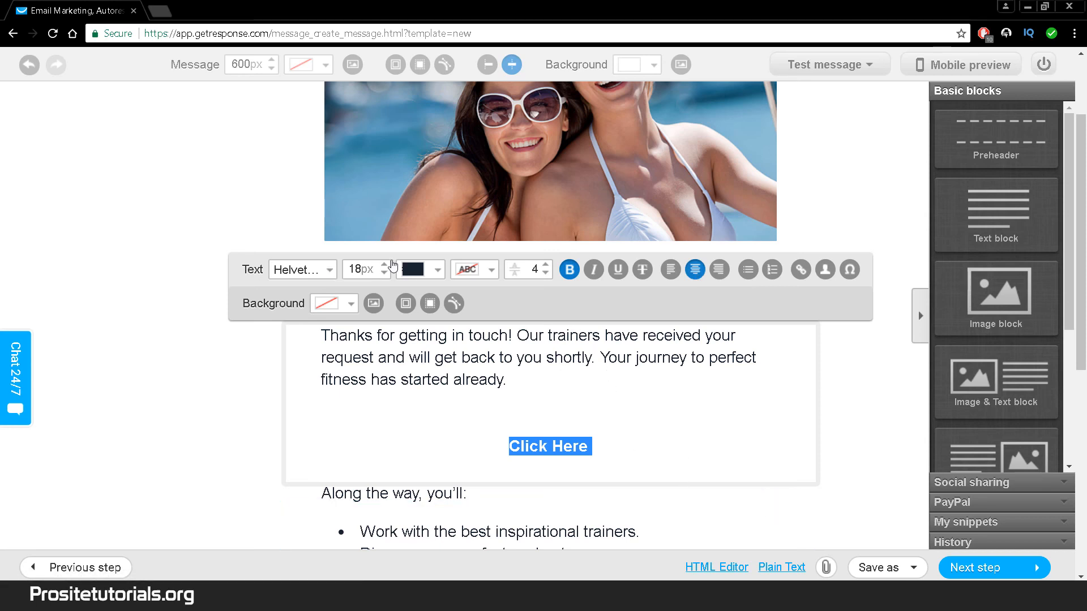
{"action": "left_click", "coordinate": [385, 265]}
{"action": "left_click", "coordinate": [385, 265]}
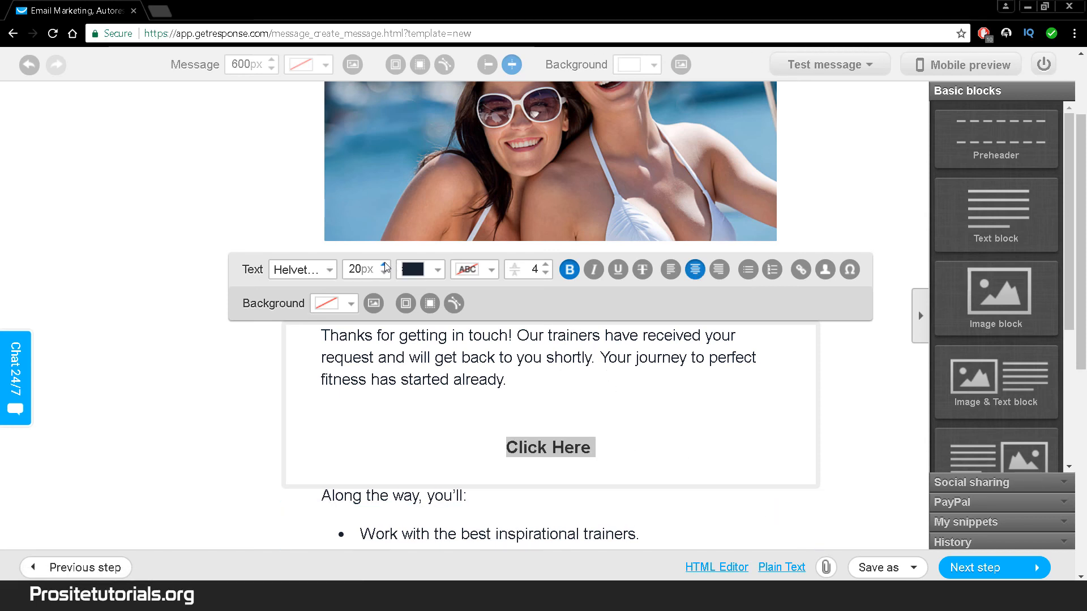
{"action": "left_click", "coordinate": [385, 265]}
{"action": "left_click", "coordinate": [385, 265]}
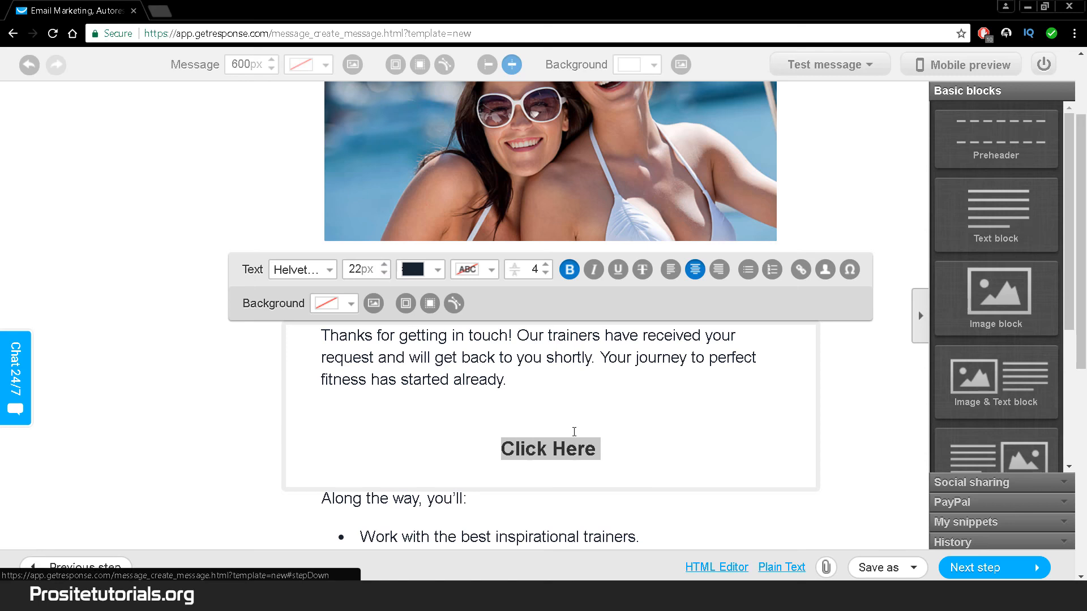
{"action": "left_click", "coordinate": [798, 271]}
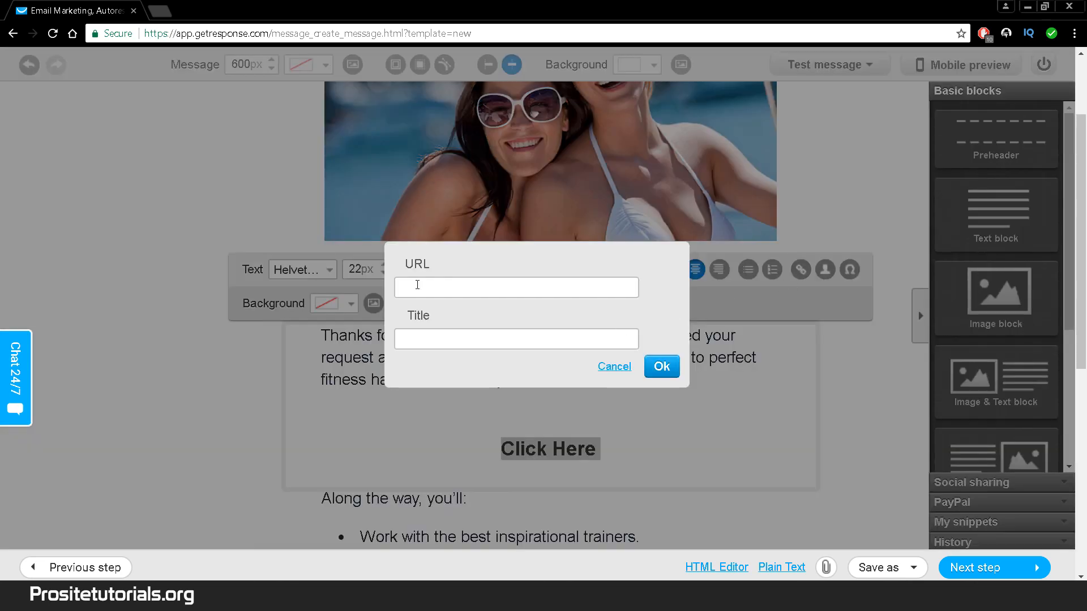
{"action": "left_click", "coordinate": [419, 346]}
{"action": "left_click", "coordinate": [428, 283]}
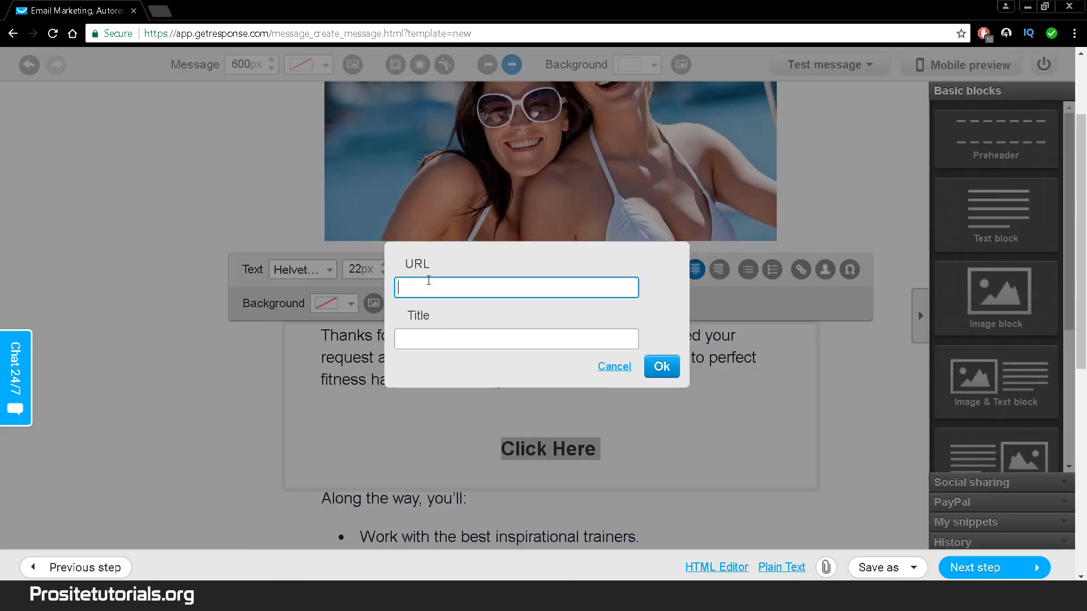
{"action": "type", "text": "ht"}
{"action": "key", "text": "BackSpace"}
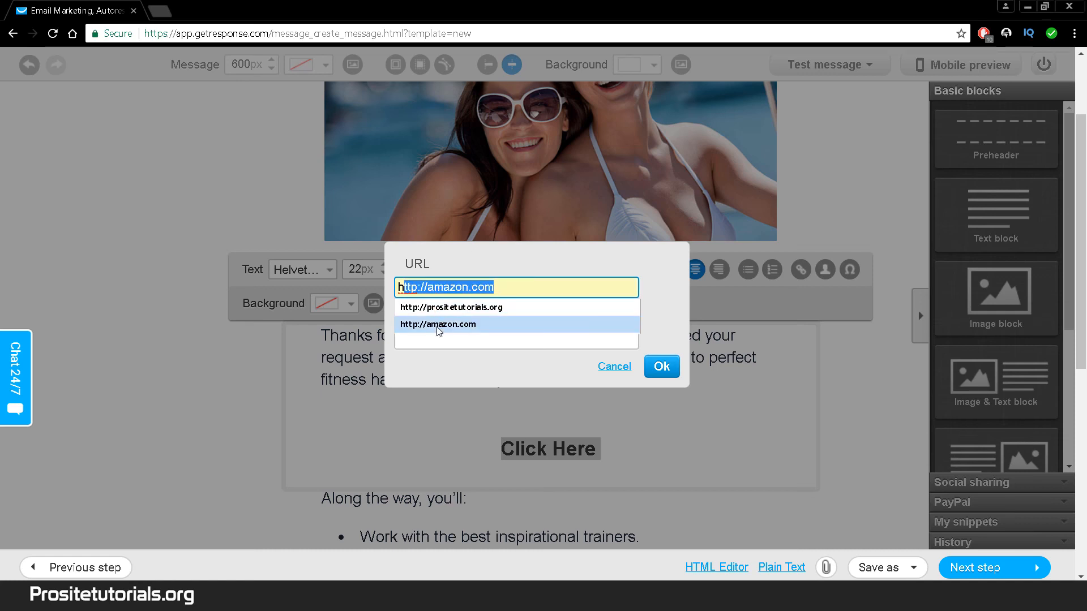
{"action": "left_click", "coordinate": [515, 312]}
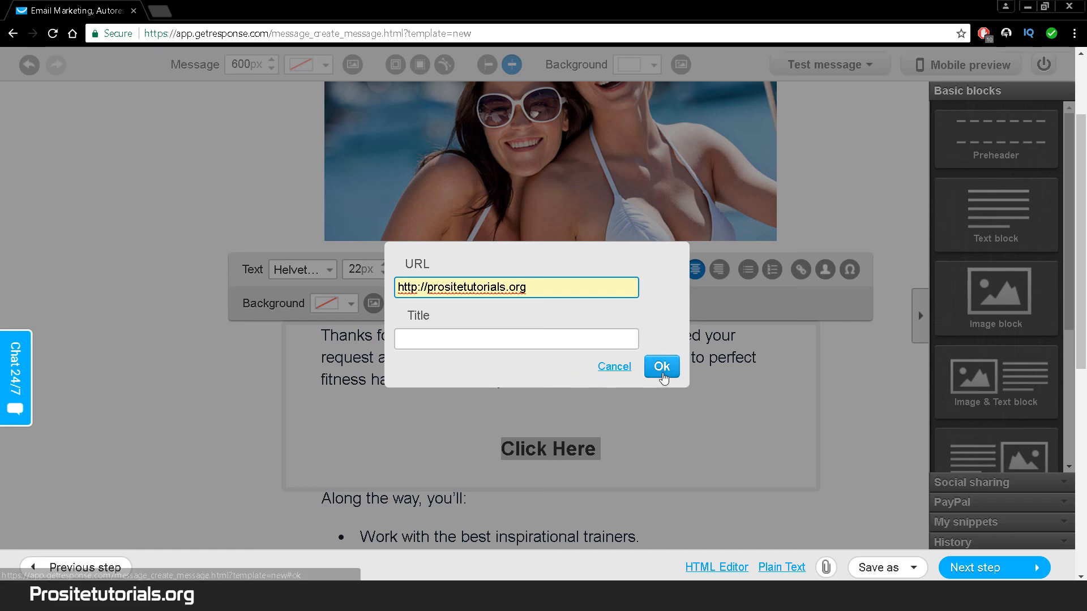
{"action": "left_click", "coordinate": [662, 374]}
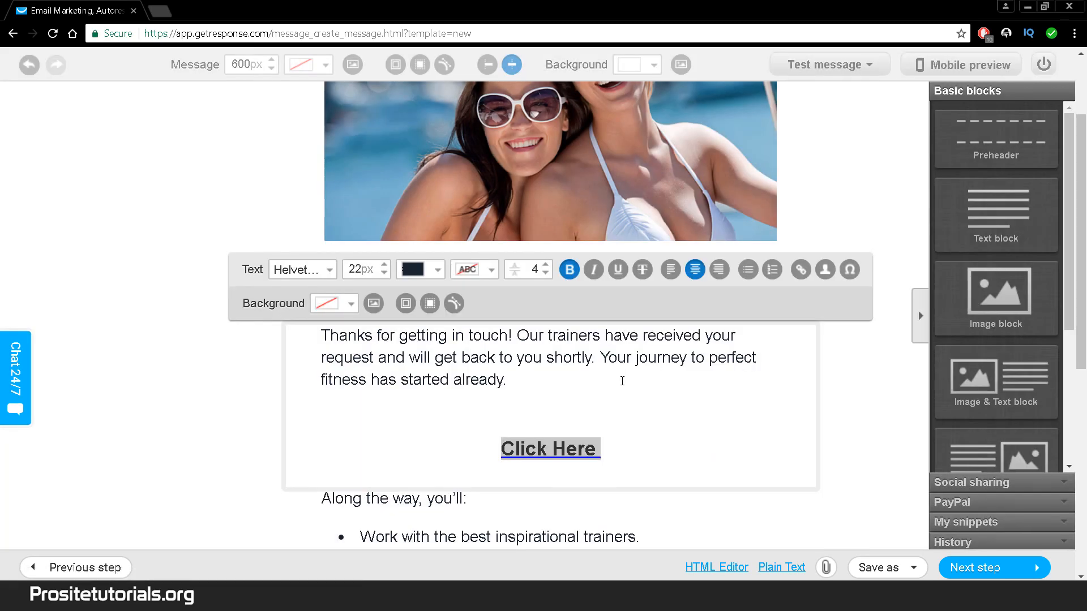
- Review the rest of the email down to the footer, selecting its Contact Us, website and address text blocks in turn
{"action": "left_click", "coordinate": [621, 378]}
{"action": "scroll", "coordinate": [691, 441], "scroll_direction": "down", "scroll_amount": 3}
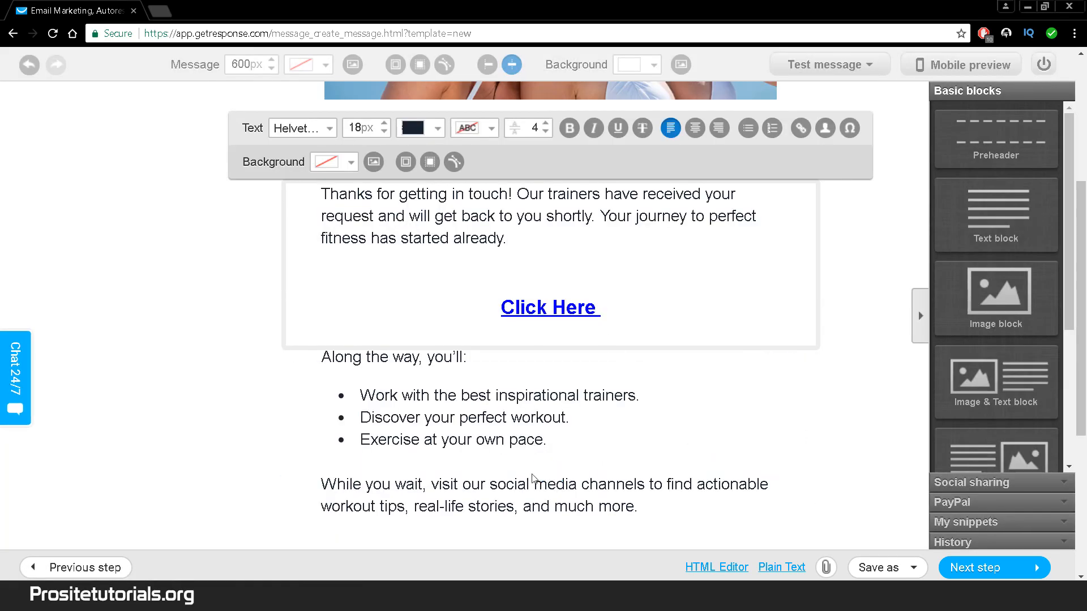
{"action": "scroll", "coordinate": [651, 396], "scroll_direction": "down", "scroll_amount": 5}
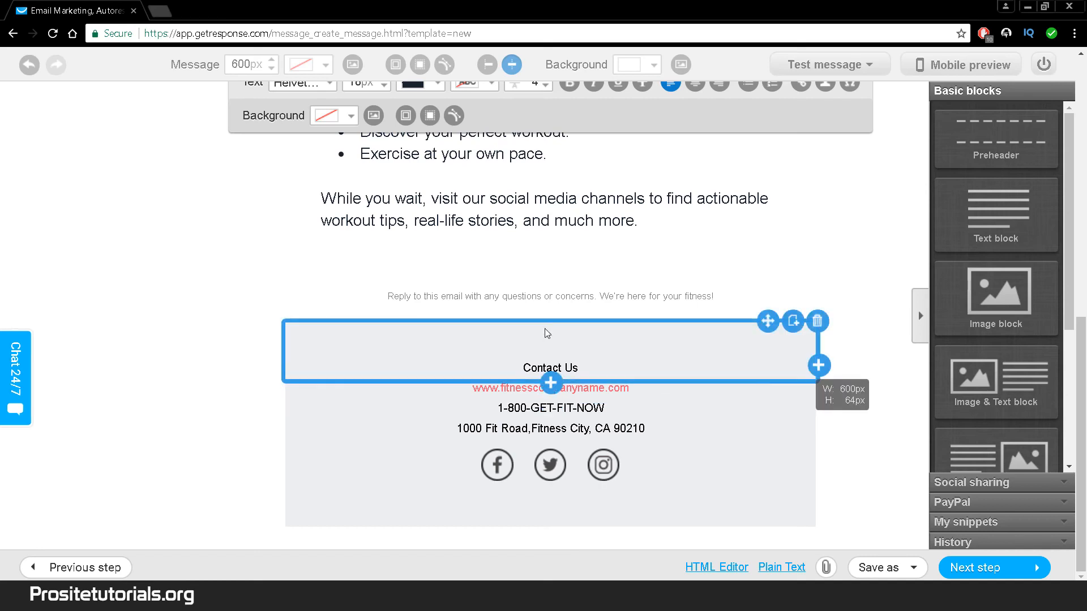
{"action": "left_click", "coordinate": [578, 368]}
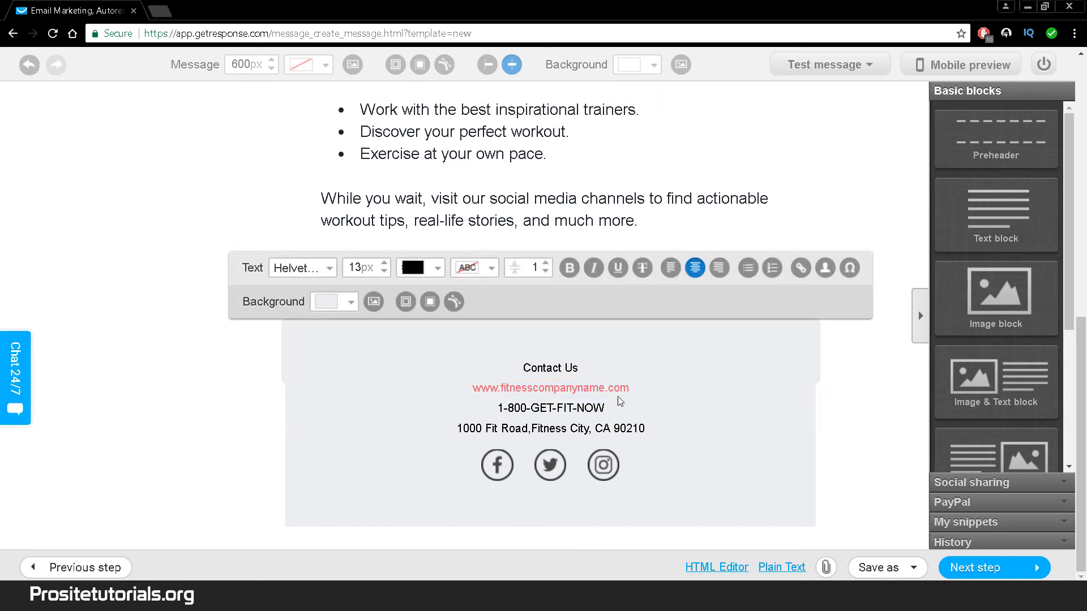
{"action": "left_click", "coordinate": [507, 389]}
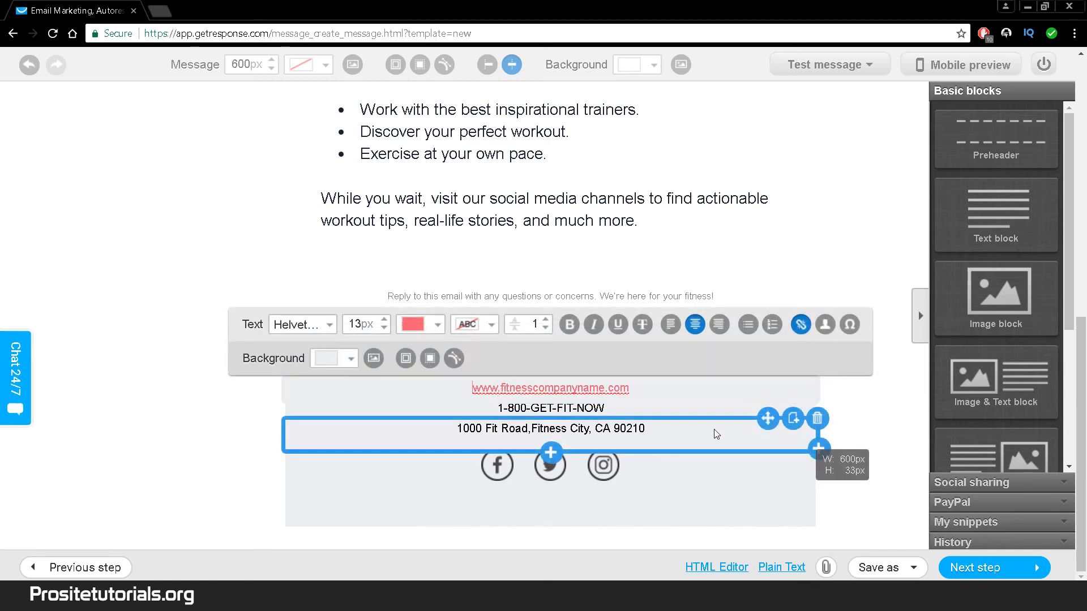
{"action": "left_click", "coordinate": [714, 429]}
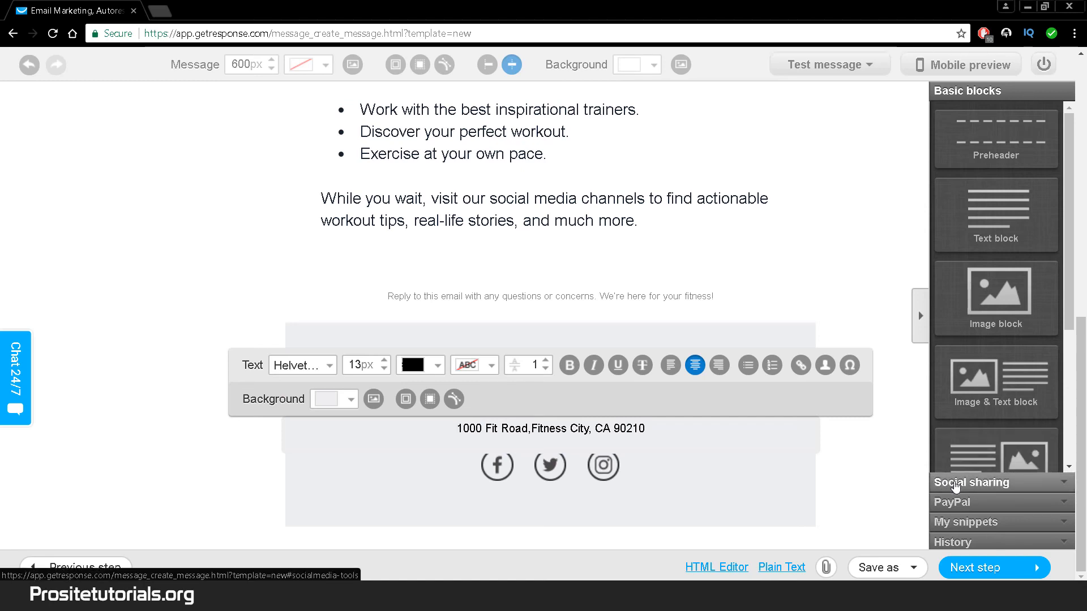
- Examine the available social sharing blocks, basic blocks, PayPal options and saved snippets for the message
{"action": "left_click", "coordinate": [956, 487]}
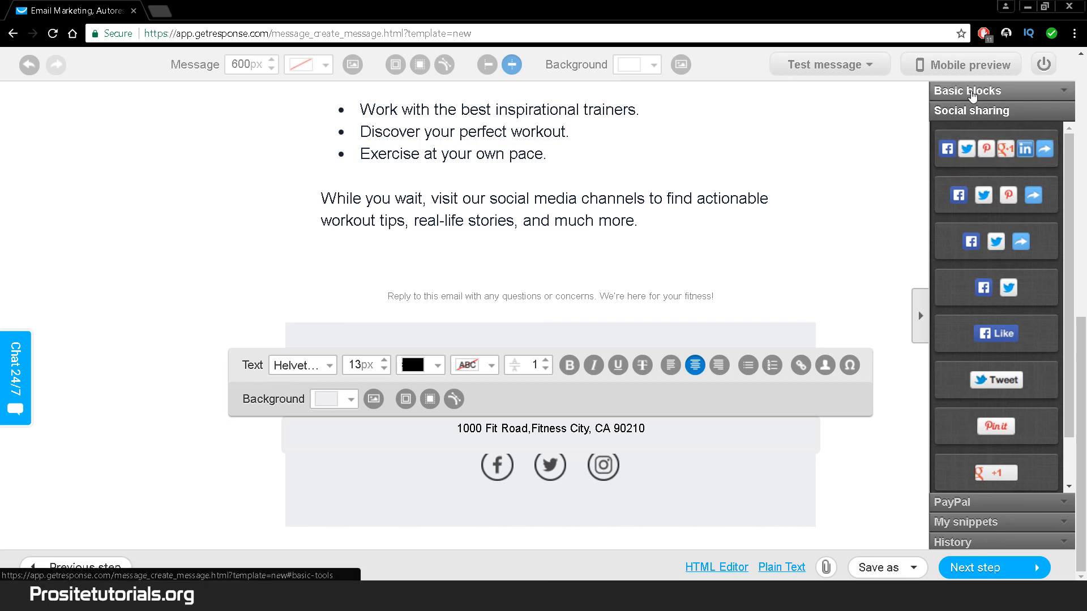
{"action": "left_click", "coordinate": [972, 93]}
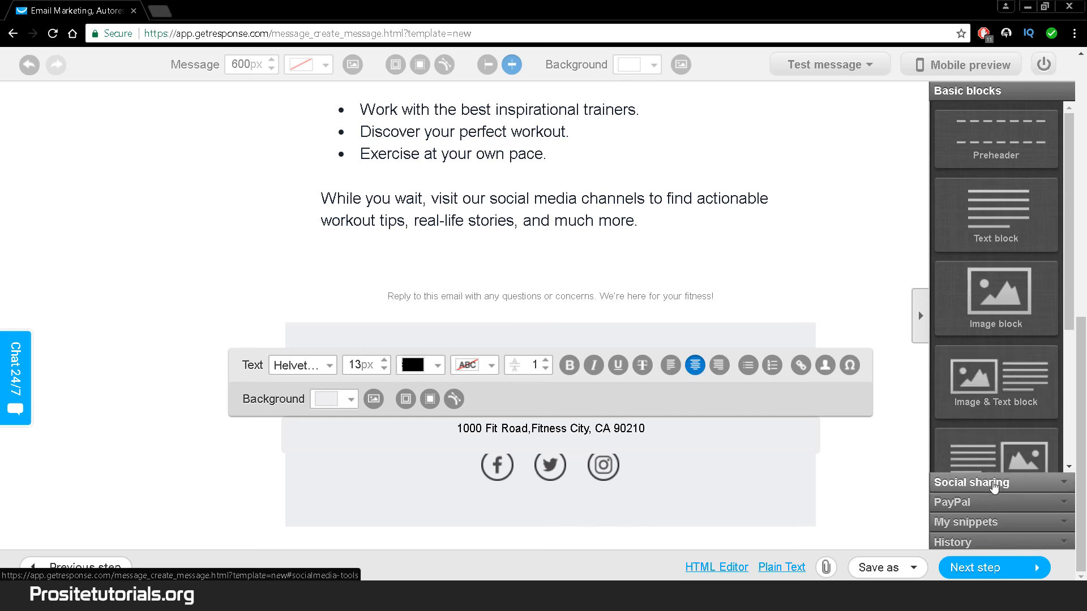
{"action": "left_click", "coordinate": [994, 484]}
{"action": "left_click", "coordinate": [990, 502]}
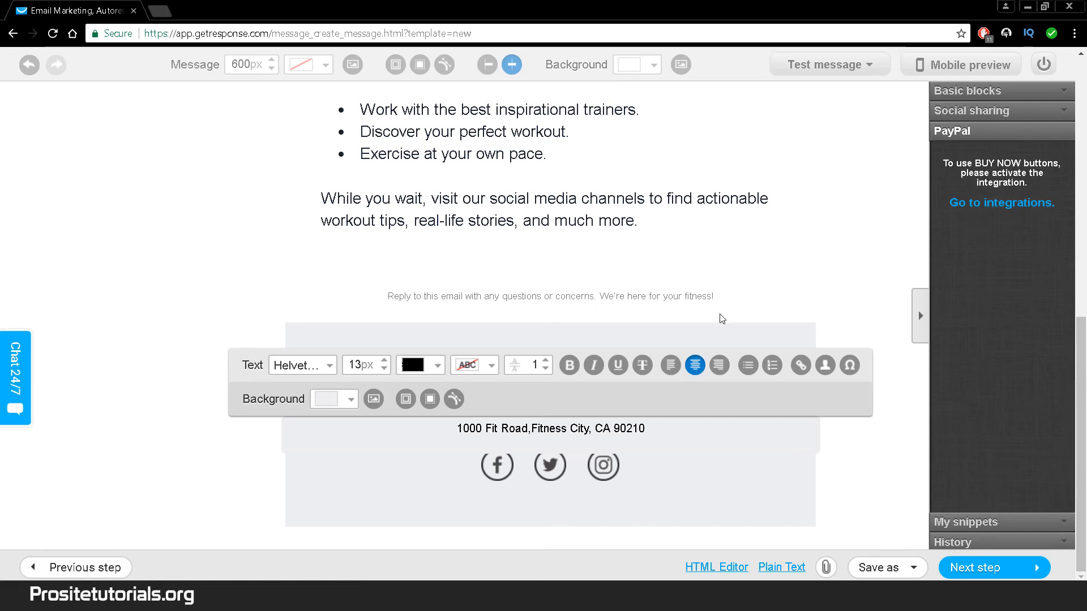
{"action": "left_click", "coordinate": [1010, 525]}
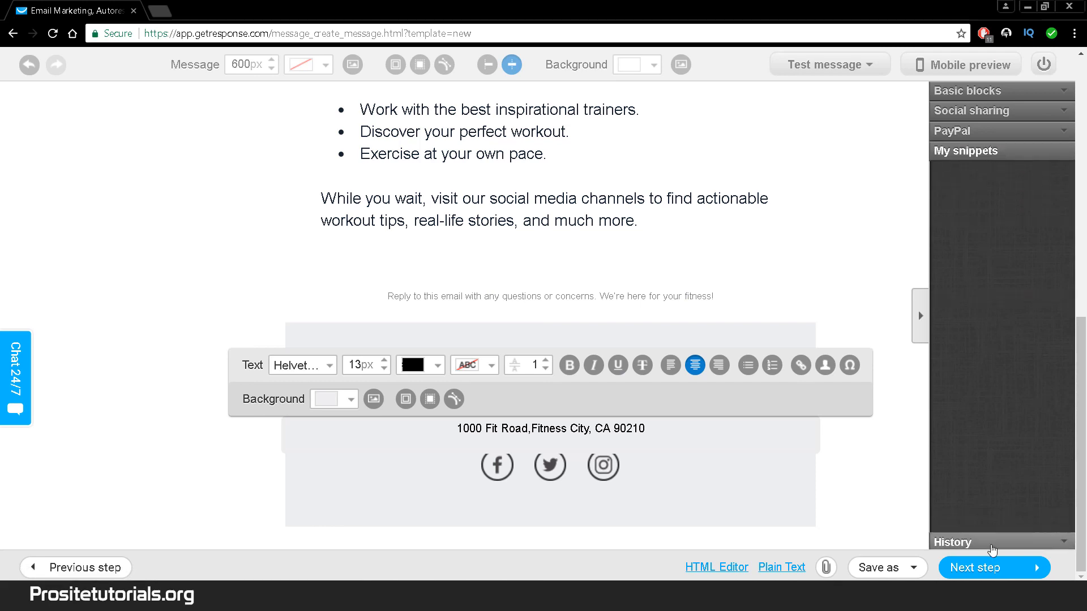
- Restore the 2:21:56 PM version from the message's history, try the 2:24:35 PM version, and return to the 2:25:58 PM version
{"action": "left_click", "coordinate": [992, 544]}
{"action": "mouse_move", "coordinate": [1017, 494]}
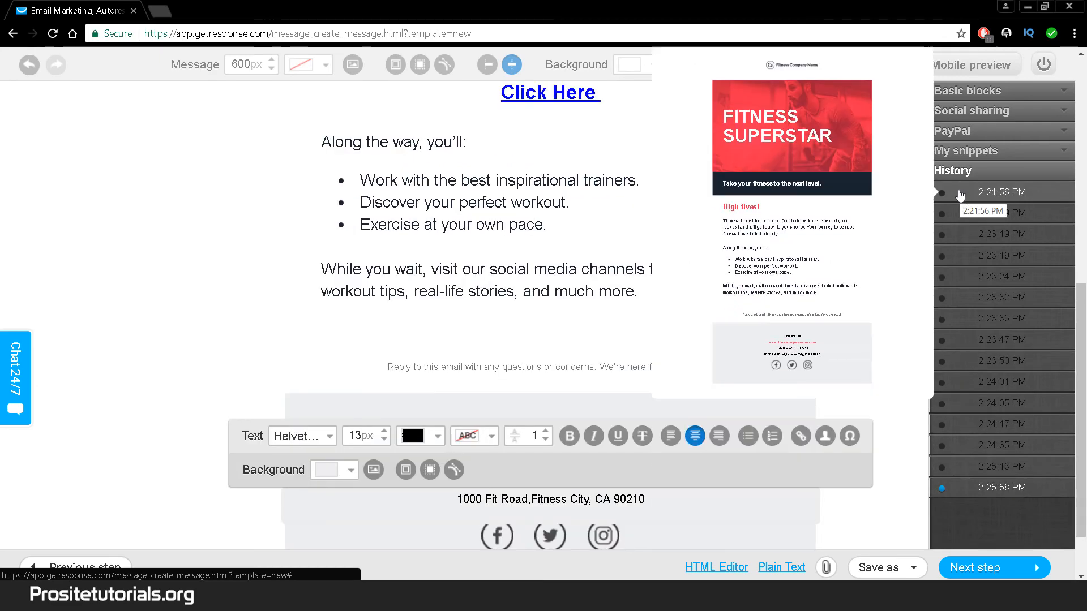
{"action": "left_click", "coordinate": [957, 193]}
{"action": "scroll", "coordinate": [566, 256], "scroll_direction": "up", "scroll_amount": 5}
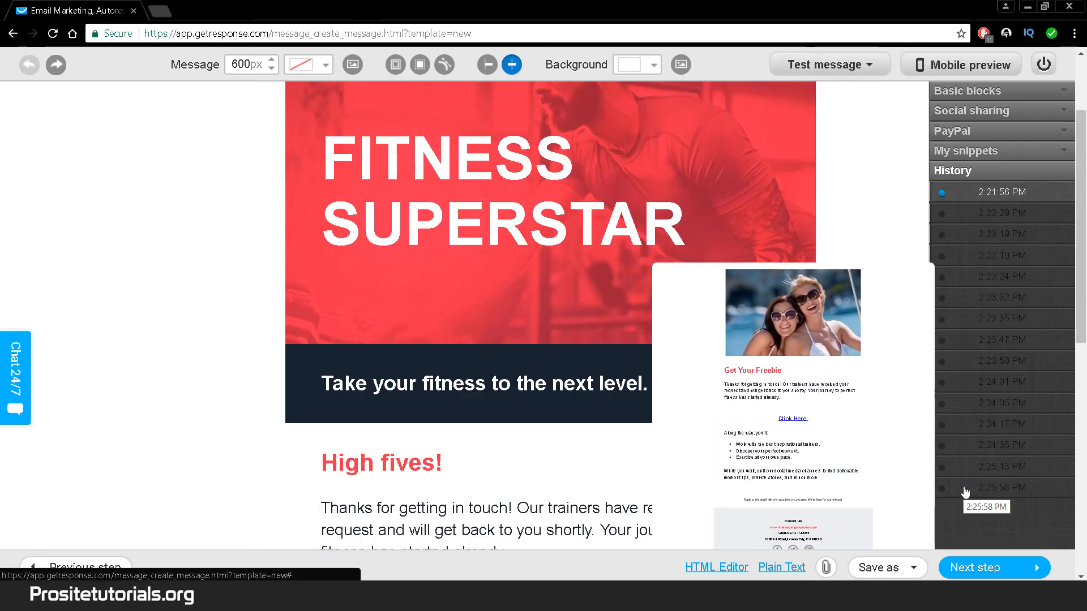
{"action": "left_click", "coordinate": [960, 489]}
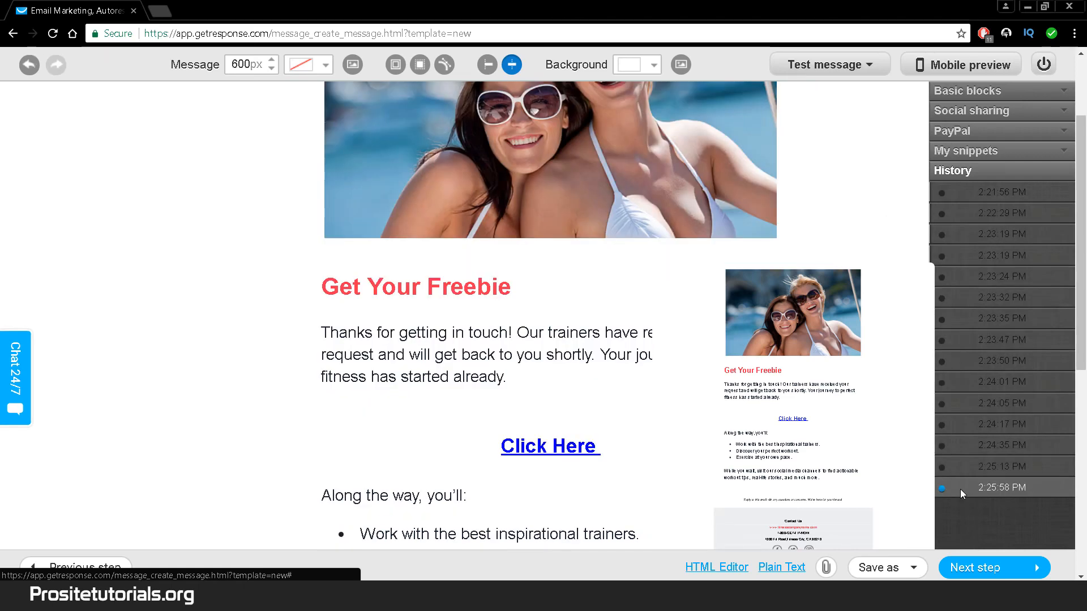
{"action": "left_click", "coordinate": [974, 466]}
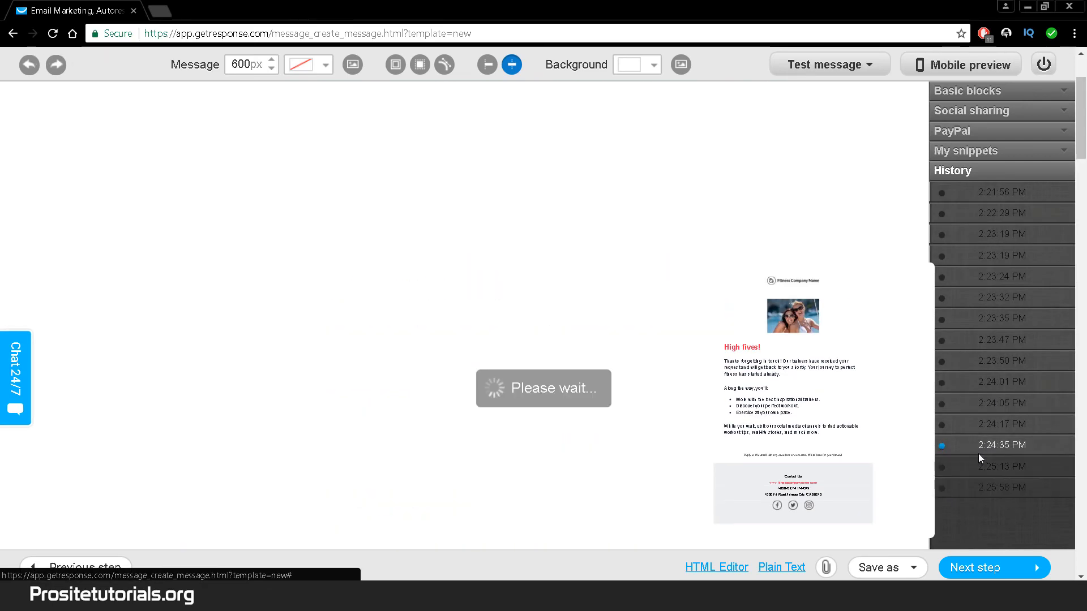
{"action": "left_click", "coordinate": [970, 489]}
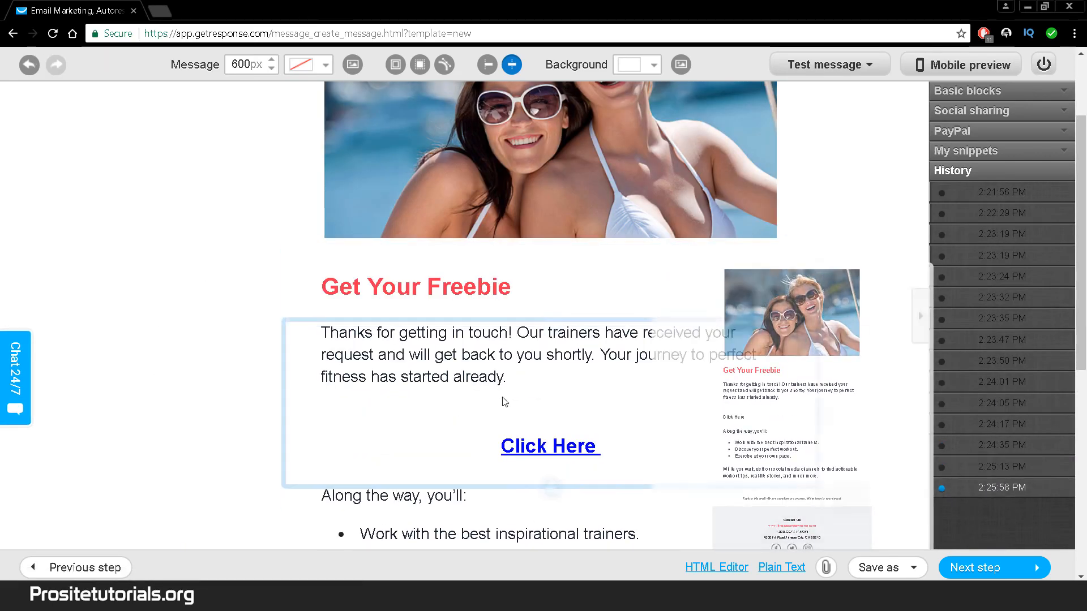
- Look over the restored email and preview it on a mobile phone, comparing portrait and landscape orientations
{"action": "scroll", "coordinate": [798, 479], "scroll_direction": "down", "scroll_amount": 7}
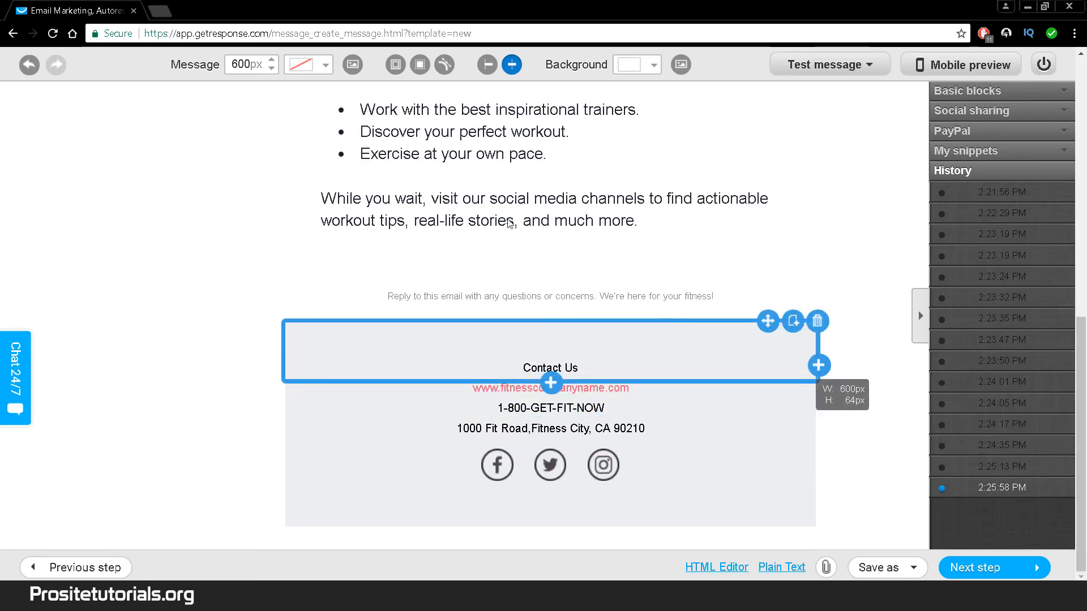
{"action": "scroll", "coordinate": [691, 354], "scroll_direction": "up", "scroll_amount": 3}
{"action": "scroll", "coordinate": [691, 354], "scroll_direction": "up", "scroll_amount": 8}
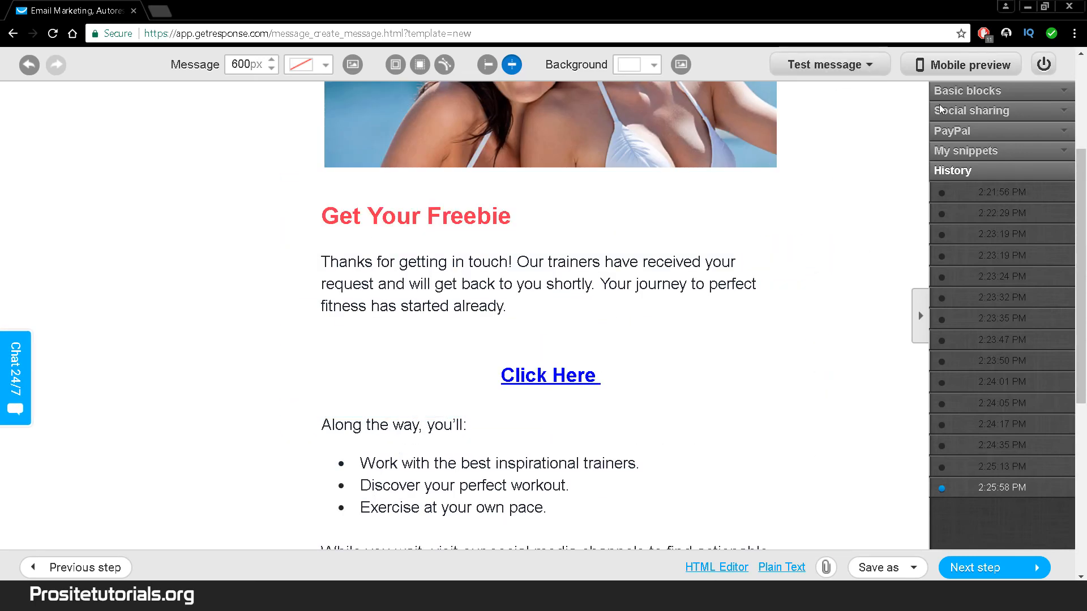
{"action": "scroll", "coordinate": [788, 323], "scroll_direction": "up", "scroll_amount": 1}
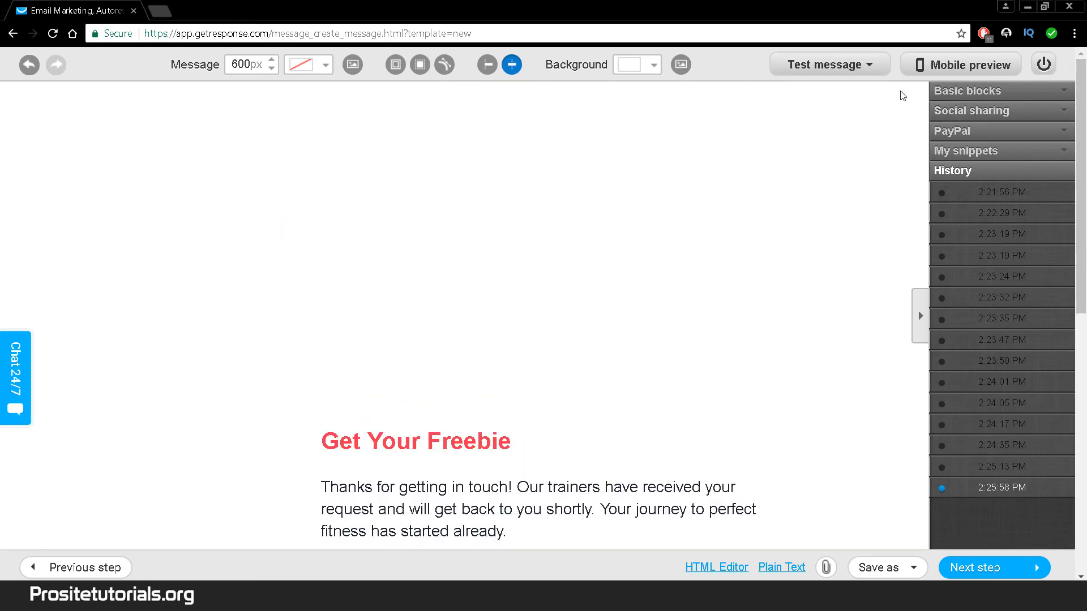
{"action": "left_click", "coordinate": [929, 65]}
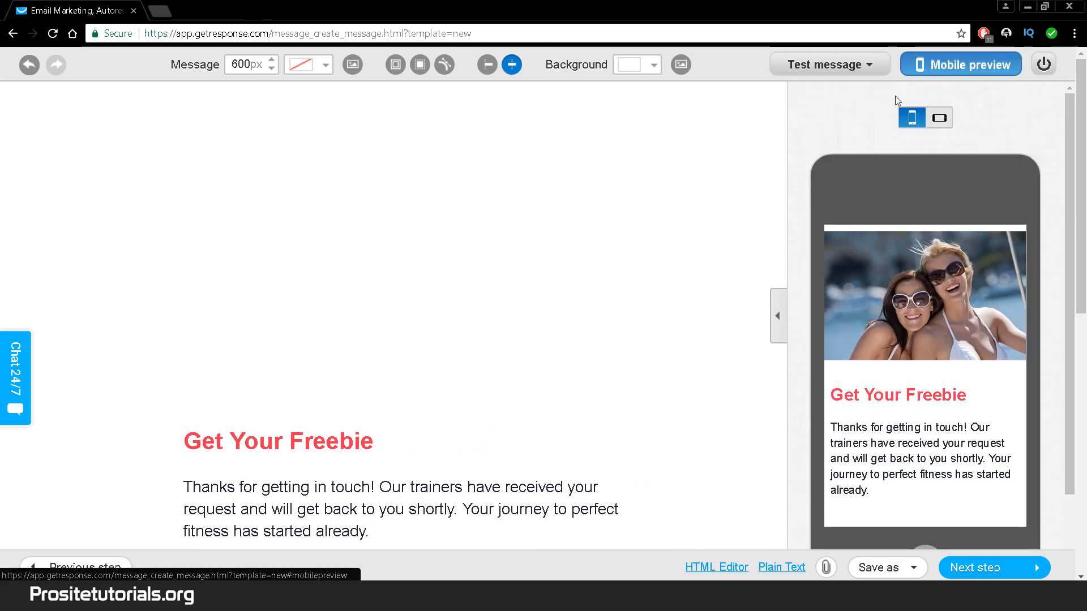
{"action": "left_click", "coordinate": [937, 126]}
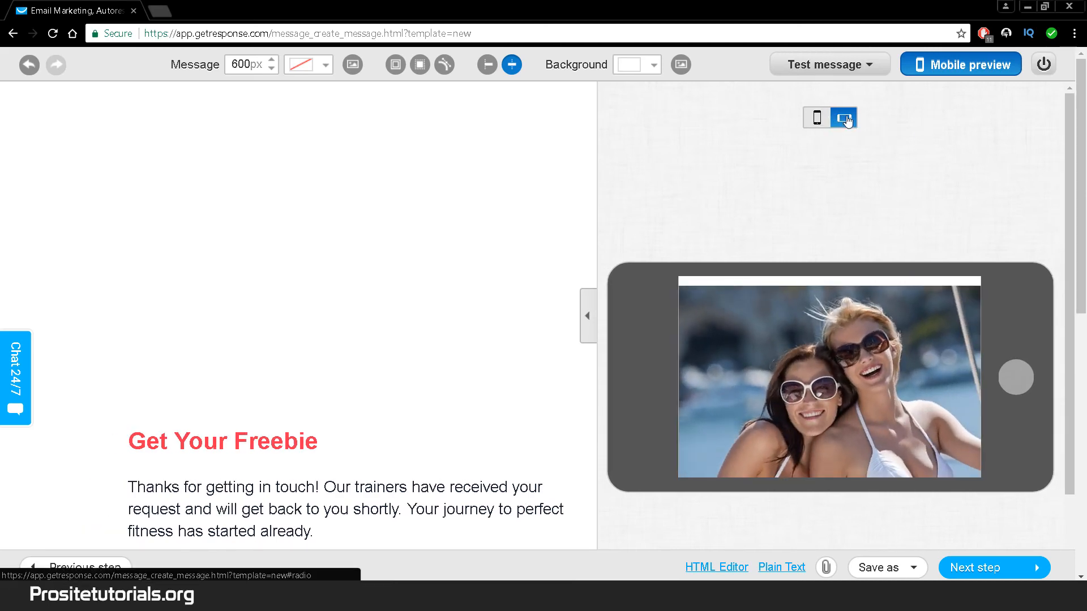
{"action": "left_click", "coordinate": [817, 118]}
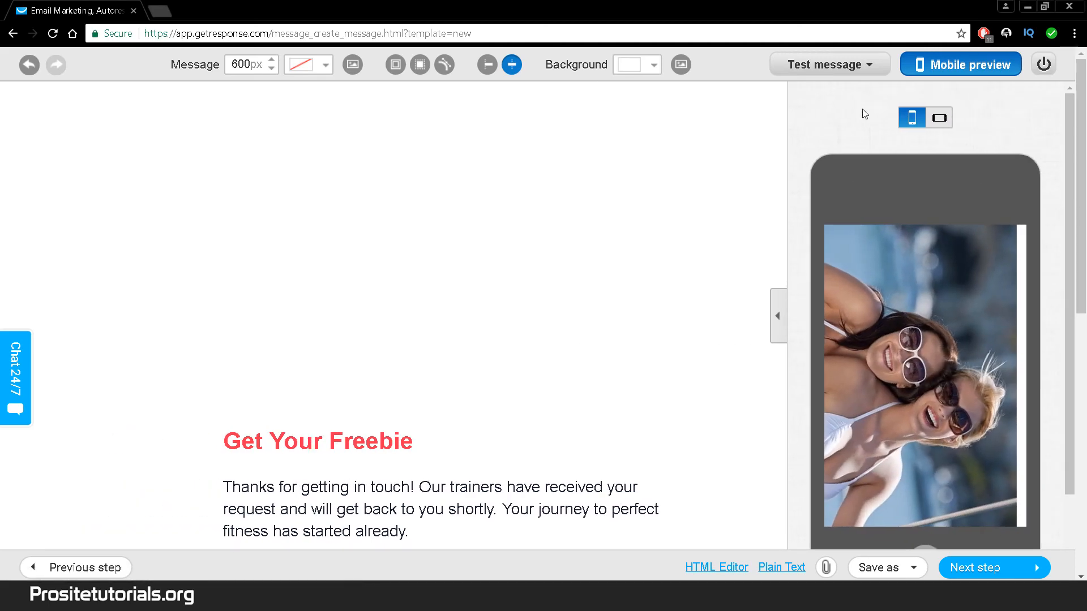
{"action": "left_click", "coordinate": [940, 126]}
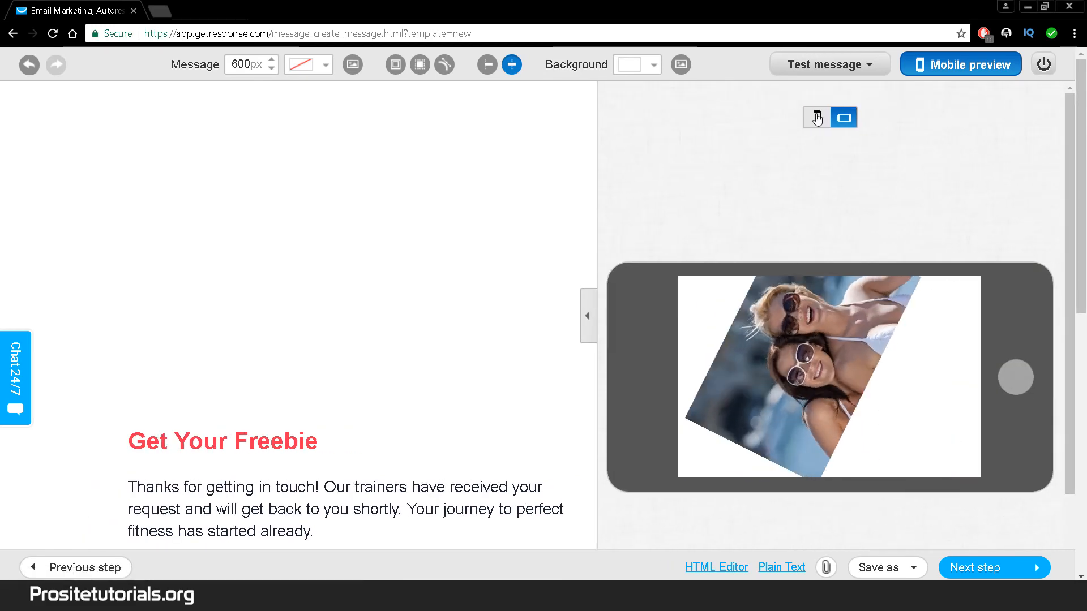
- Switch the mobile preview to portrait orientation and expand the side panel with blocks and history
{"action": "left_click", "coordinate": [815, 120]}
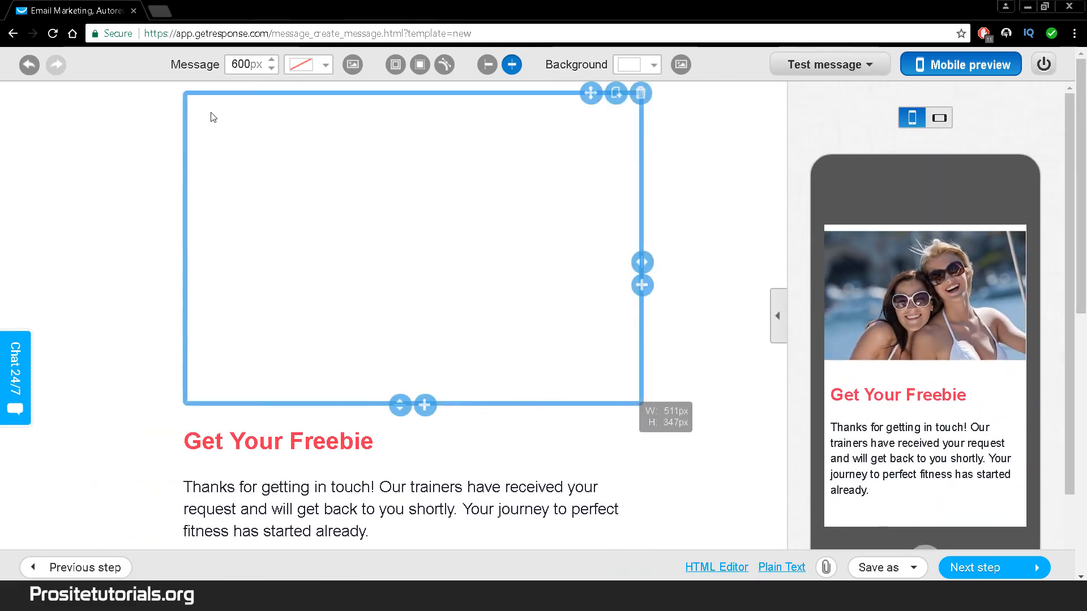
{"action": "scroll", "coordinate": [583, 225], "scroll_direction": "down", "scroll_amount": 6}
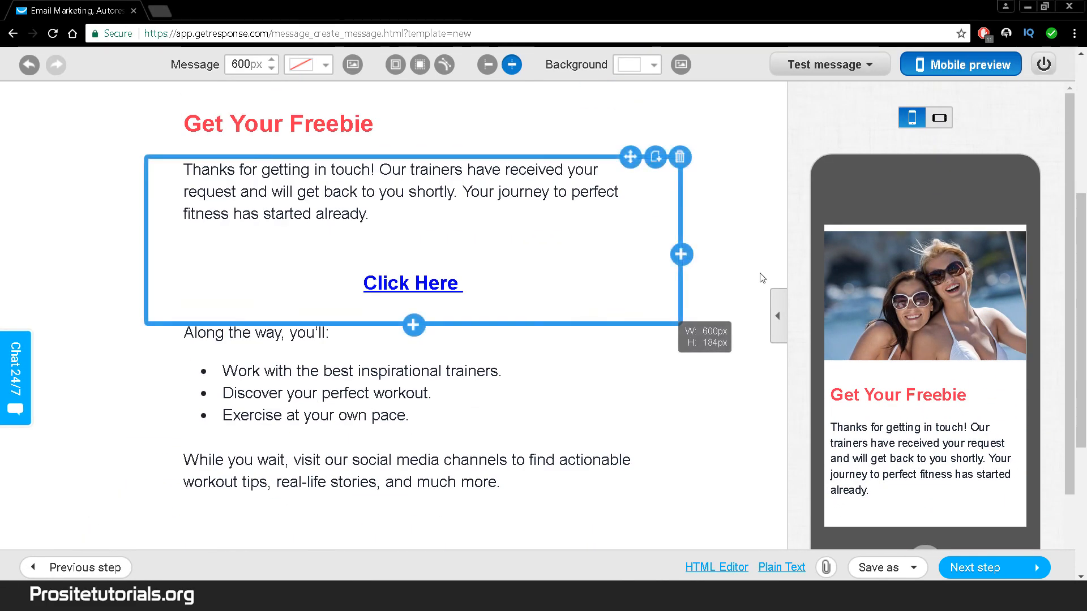
{"action": "left_click", "coordinate": [776, 317]}
{"action": "scroll", "coordinate": [771, 321], "scroll_direction": "up", "scroll_amount": 5}
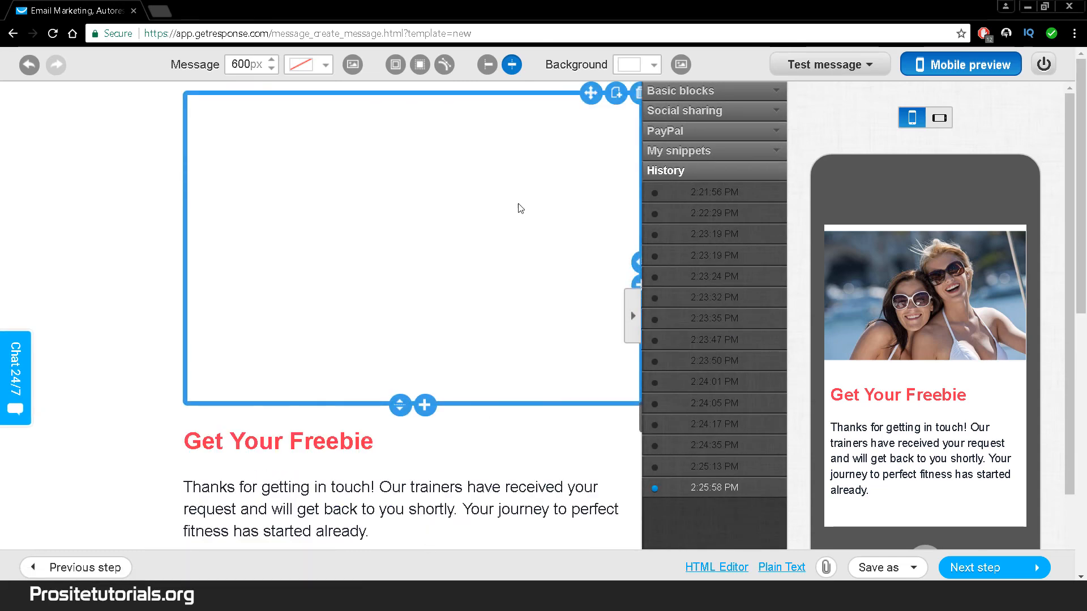
- Close the mobile preview and look at the message's background colour choices without picking one
{"action": "left_click", "coordinate": [482, 212]}
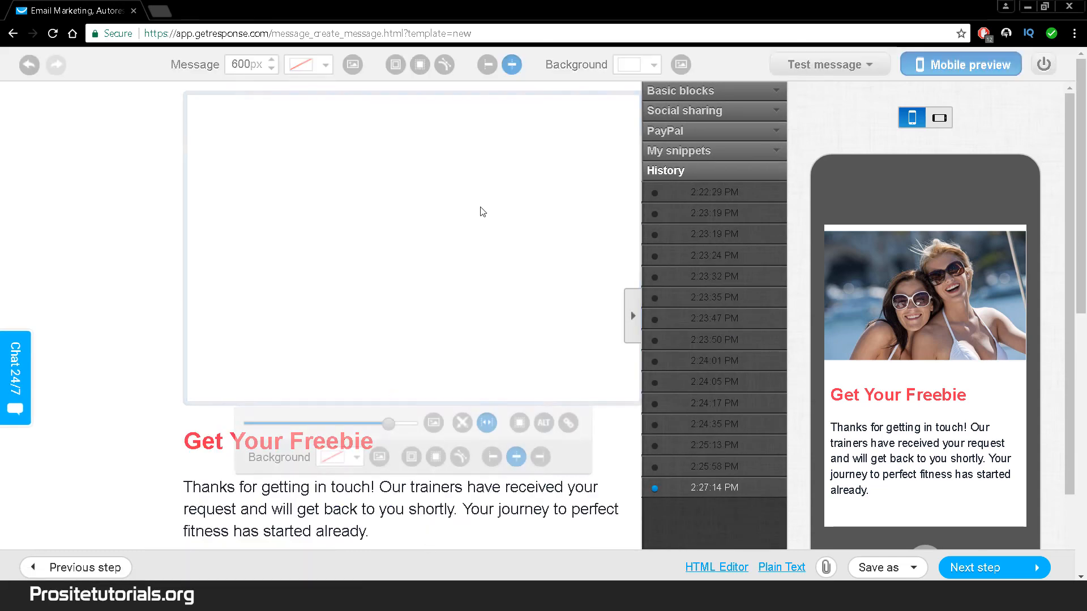
{"action": "left_click", "coordinate": [97, 236]}
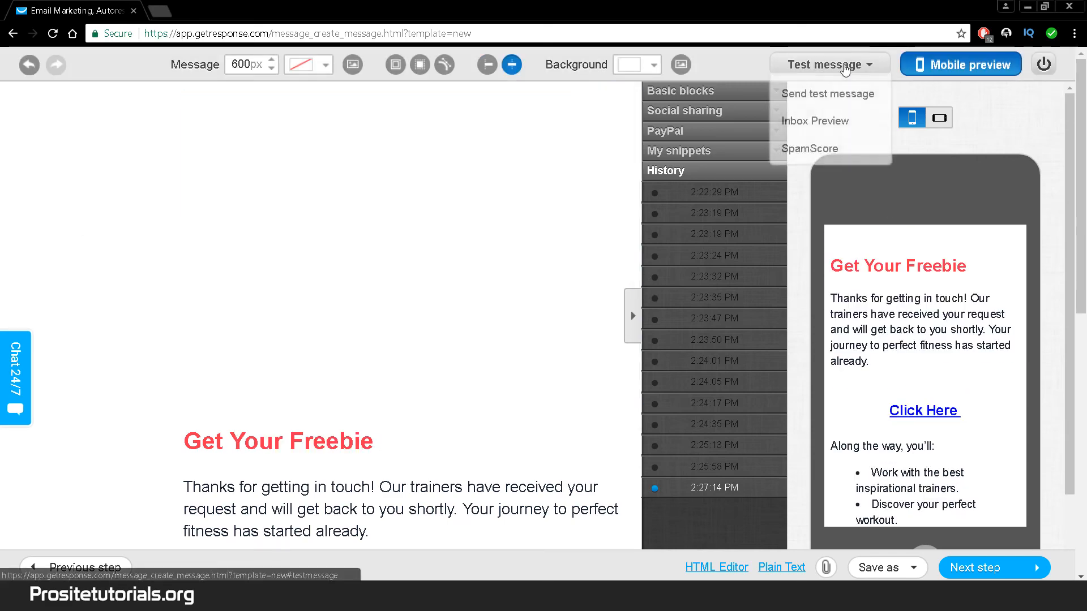
{"action": "left_click", "coordinate": [939, 65]}
{"action": "scroll", "coordinate": [679, 260], "scroll_direction": "down", "scroll_amount": 10}
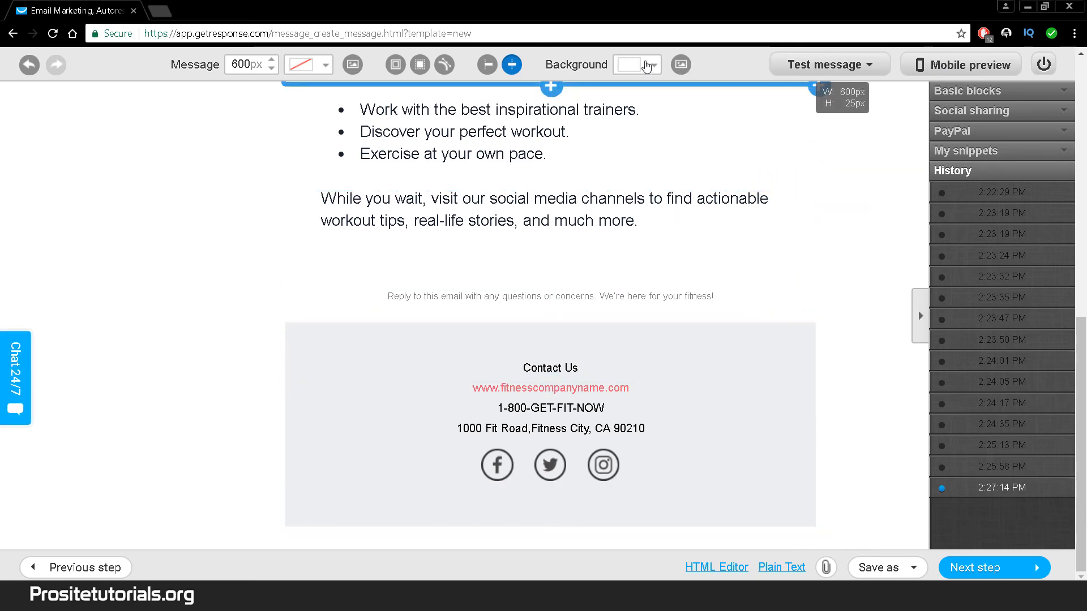
{"action": "left_click", "coordinate": [629, 63]}
{"action": "left_click", "coordinate": [146, 398]}
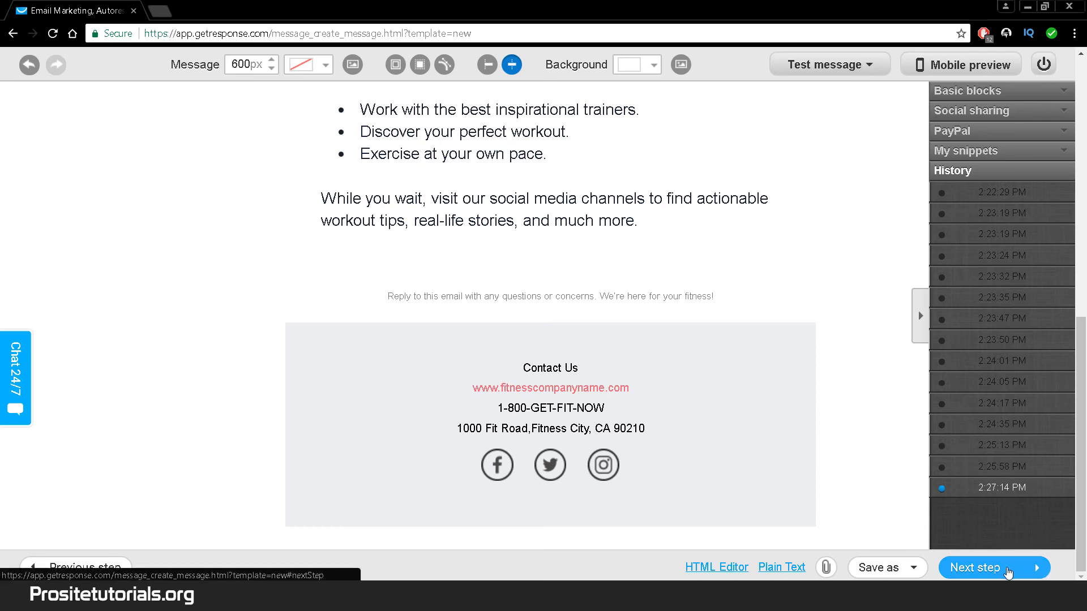
- Save the email message as a draft and continue to the autoresponder creation form
{"action": "left_click", "coordinate": [883, 567]}
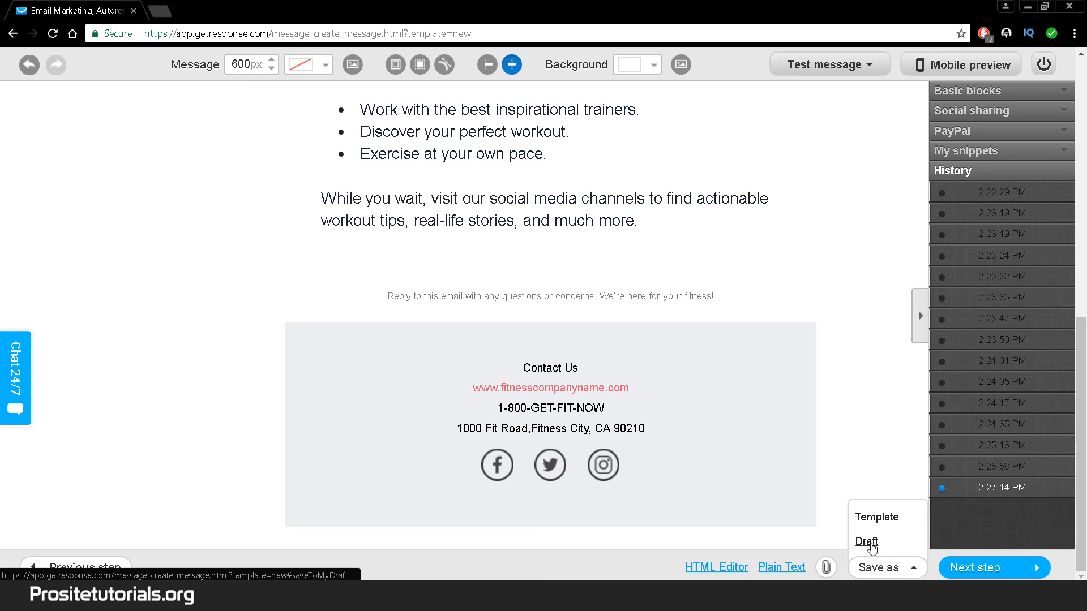
{"action": "left_click", "coordinate": [866, 542]}
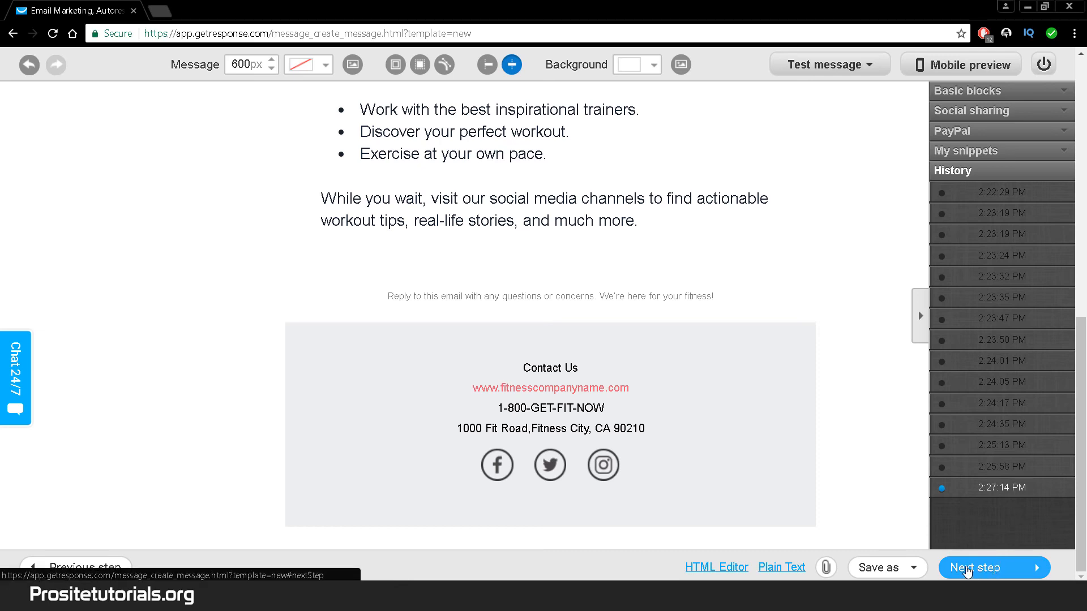
{"action": "left_click", "coordinate": [967, 573]}
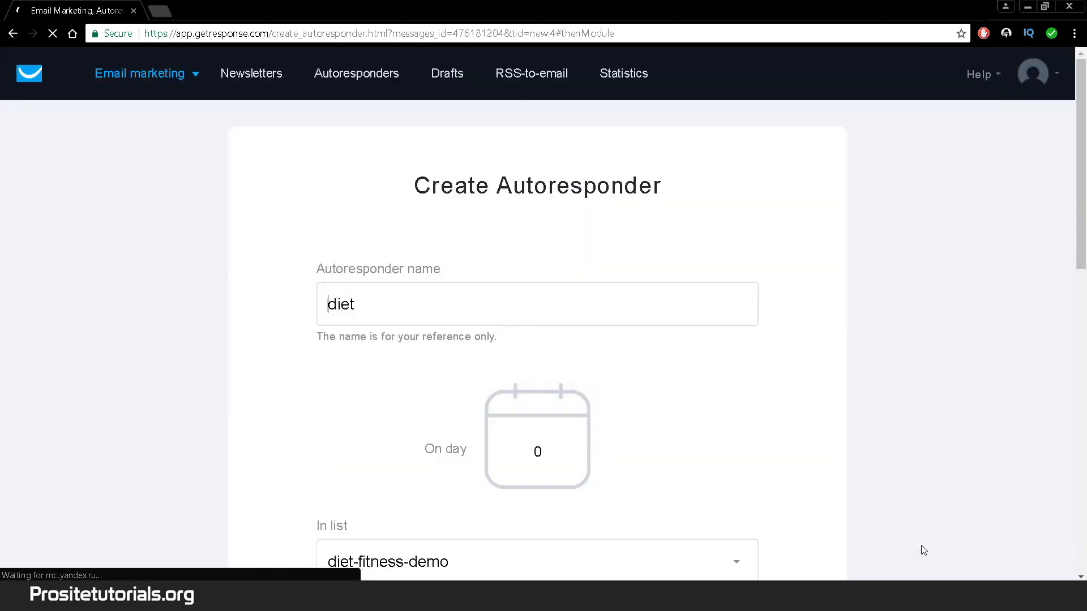
- Save and publish the "diet" autoresponder
{"action": "scroll", "coordinate": [603, 301], "scroll_direction": "down", "scroll_amount": 5}
{"action": "scroll", "coordinate": [603, 301], "scroll_direction": "down", "scroll_amount": 9}
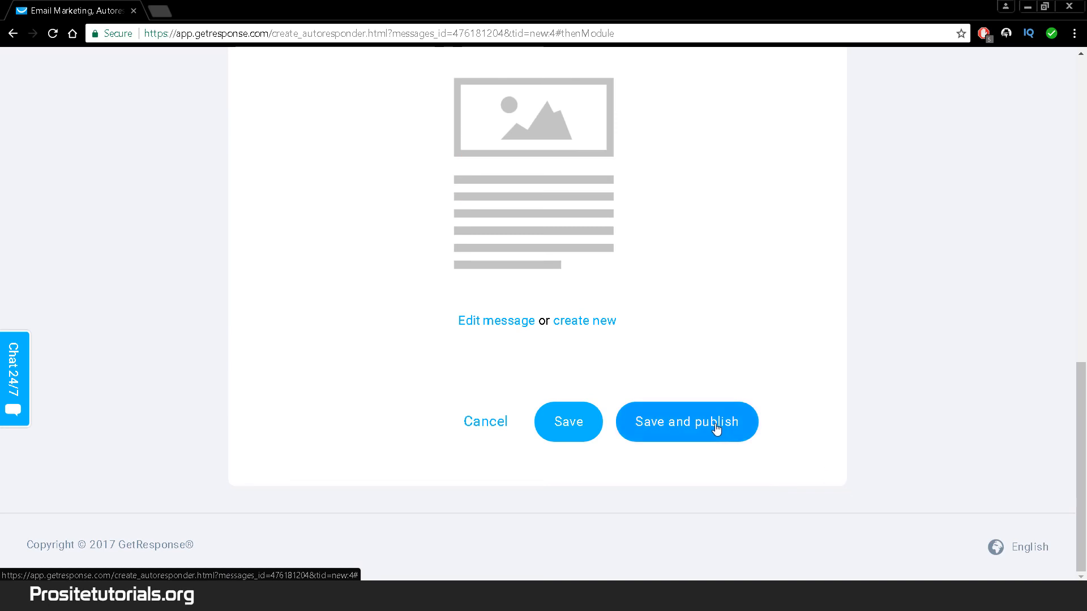
{"action": "left_click", "coordinate": [701, 428]}
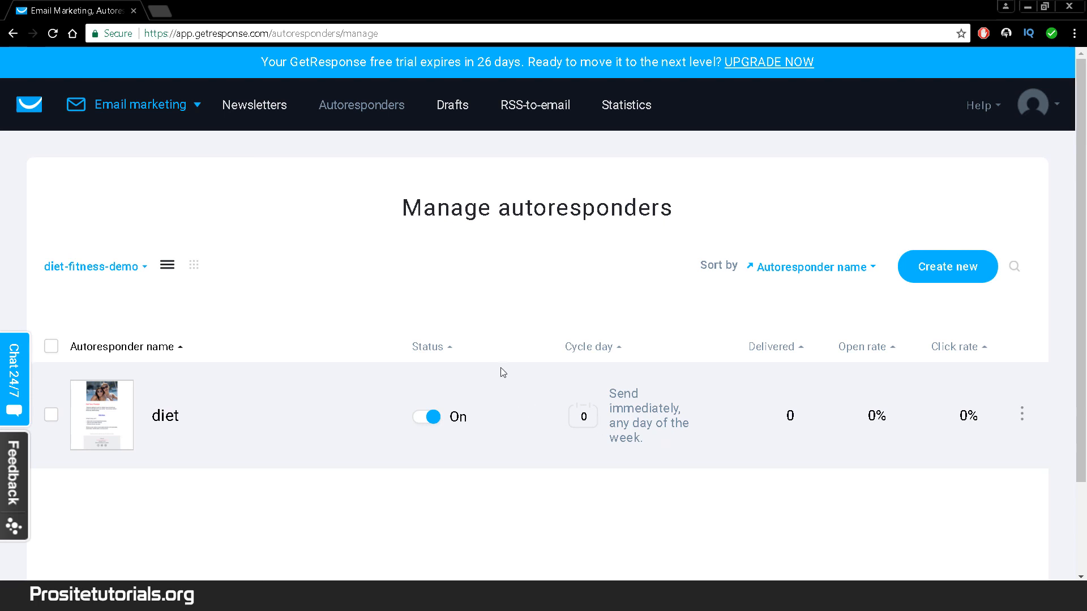
- Create a new autoresponder named "Diet" and schedule it on day 2
{"action": "left_click", "coordinate": [957, 273]}
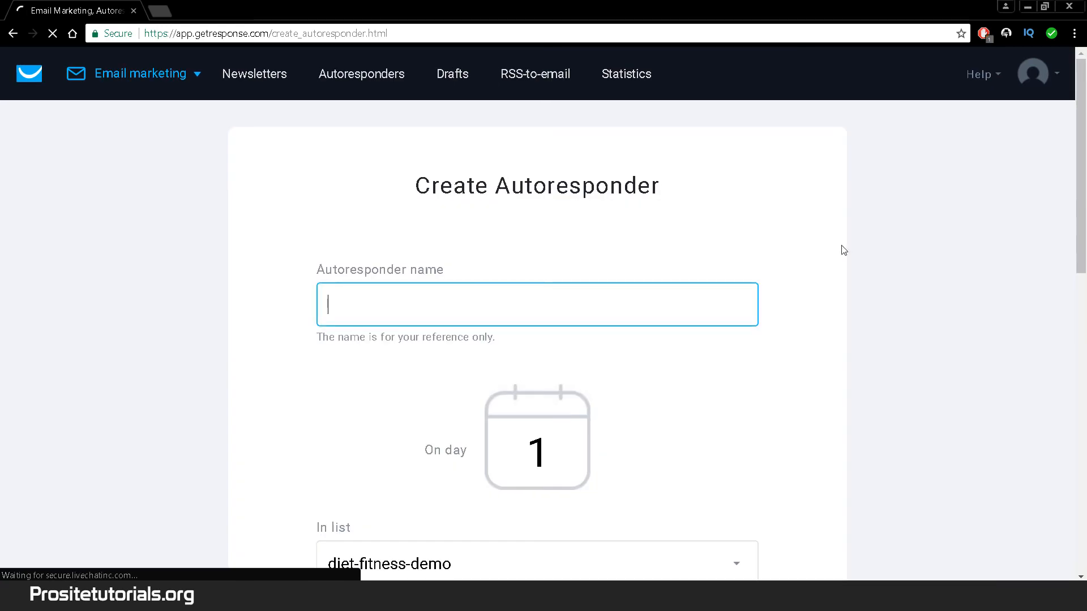
{"action": "scroll", "coordinate": [827, 243], "scroll_direction": "down", "scroll_amount": 2}
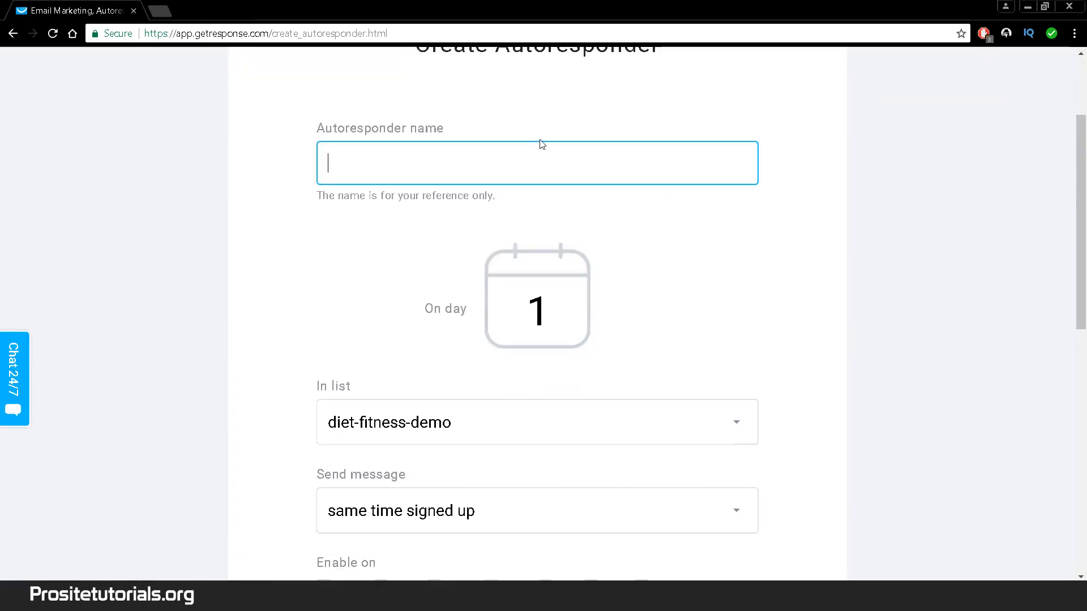
{"action": "scroll", "coordinate": [557, 489], "scroll_direction": "down", "scroll_amount": 2}
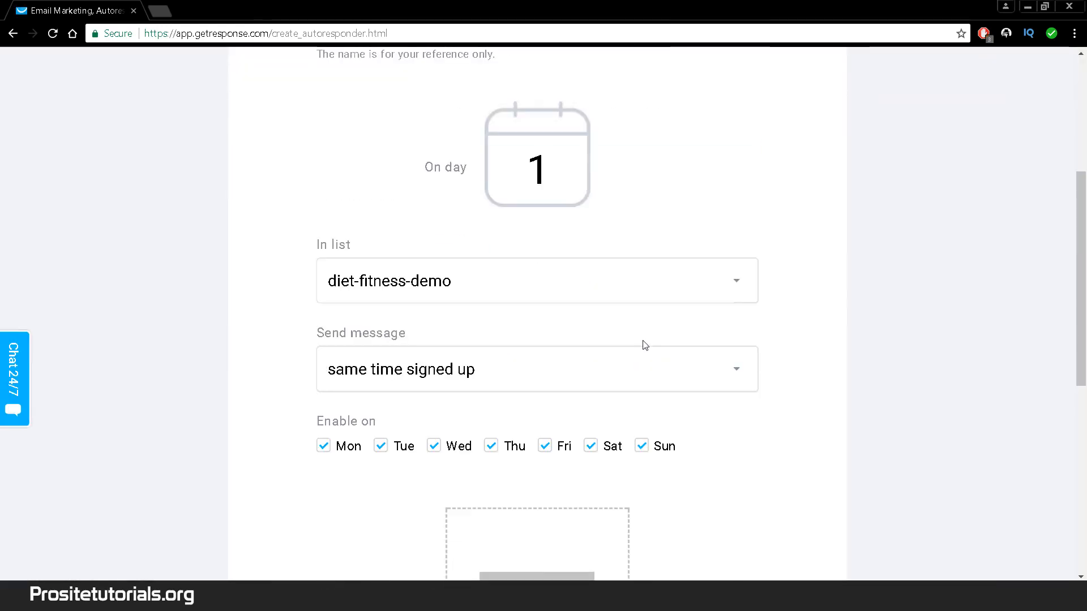
{"action": "left_click", "coordinate": [536, 173]}
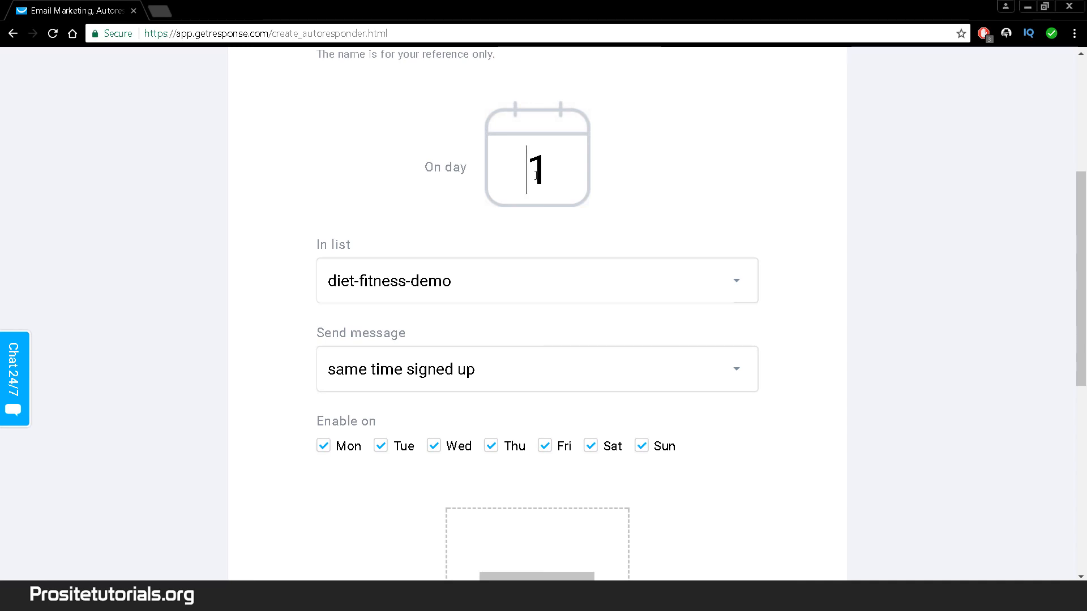
{"action": "key", "text": "Delete"}
{"action": "type", "text": "2"}
- Disable sending of the new autoresponder on Saturday and Sunday
{"action": "scroll", "coordinate": [789, 349], "scroll_direction": "down", "scroll_amount": 2}
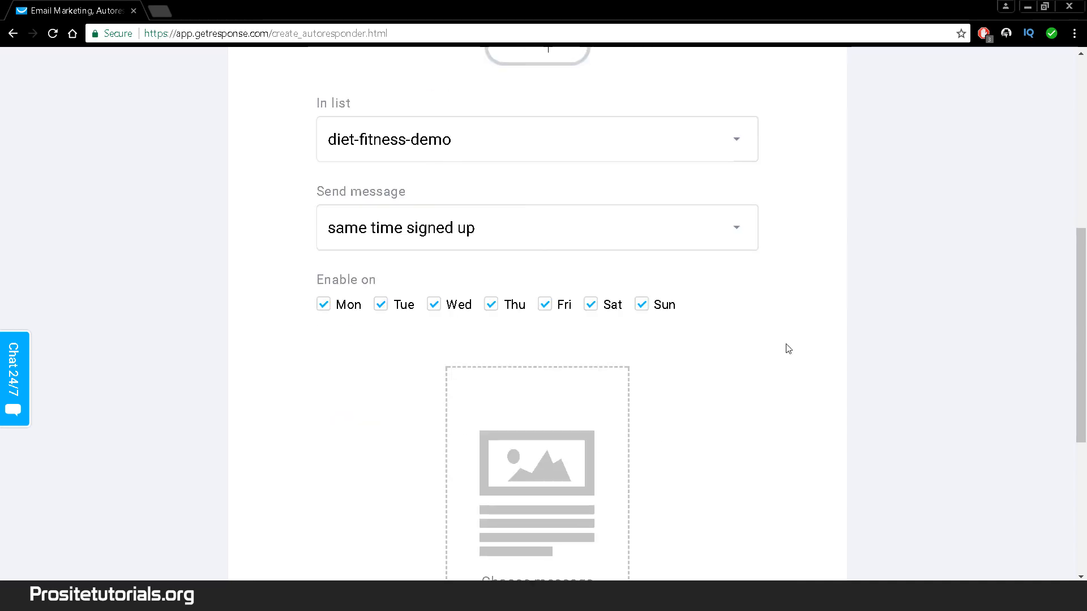
{"action": "left_click", "coordinate": [596, 305]}
{"action": "left_click", "coordinate": [642, 305]}
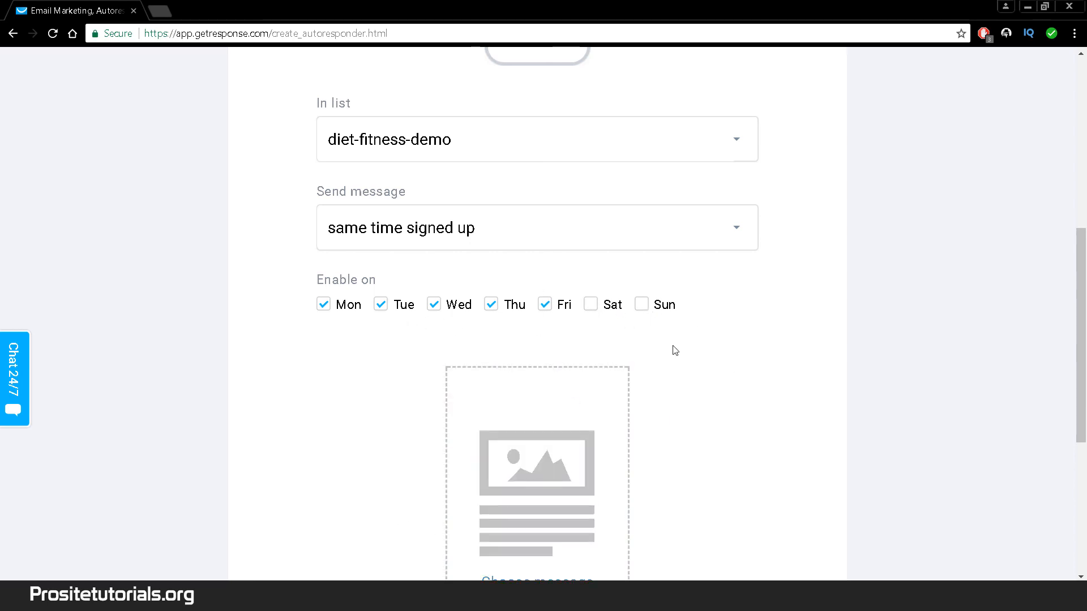
- Look through the available contact lists and review the autoresponder's name, day and sending settings
{"action": "left_click", "coordinate": [488, 140]}
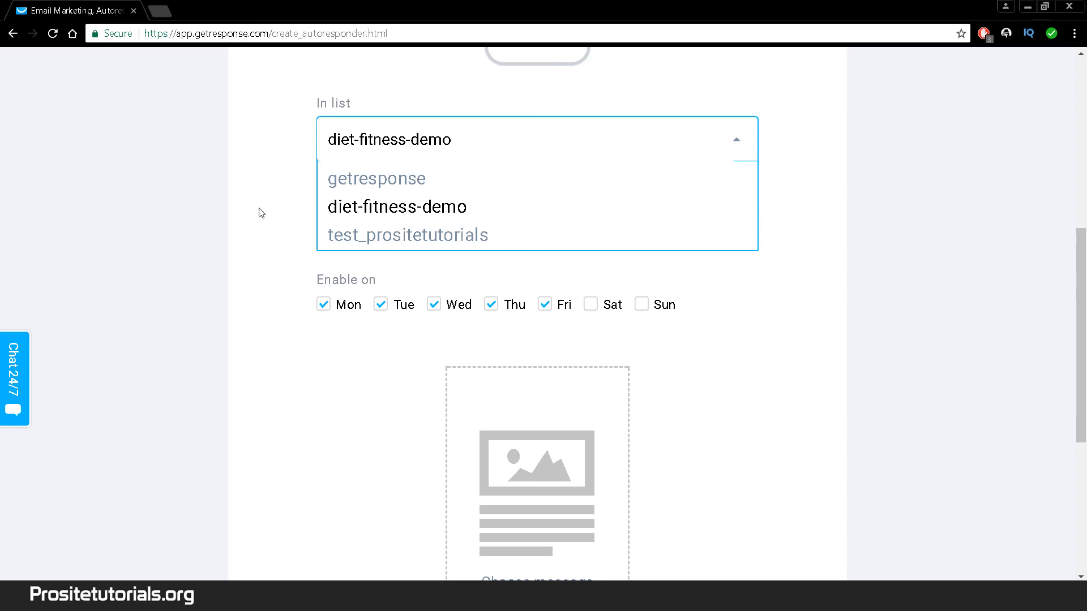
{"action": "left_click", "coordinate": [184, 226]}
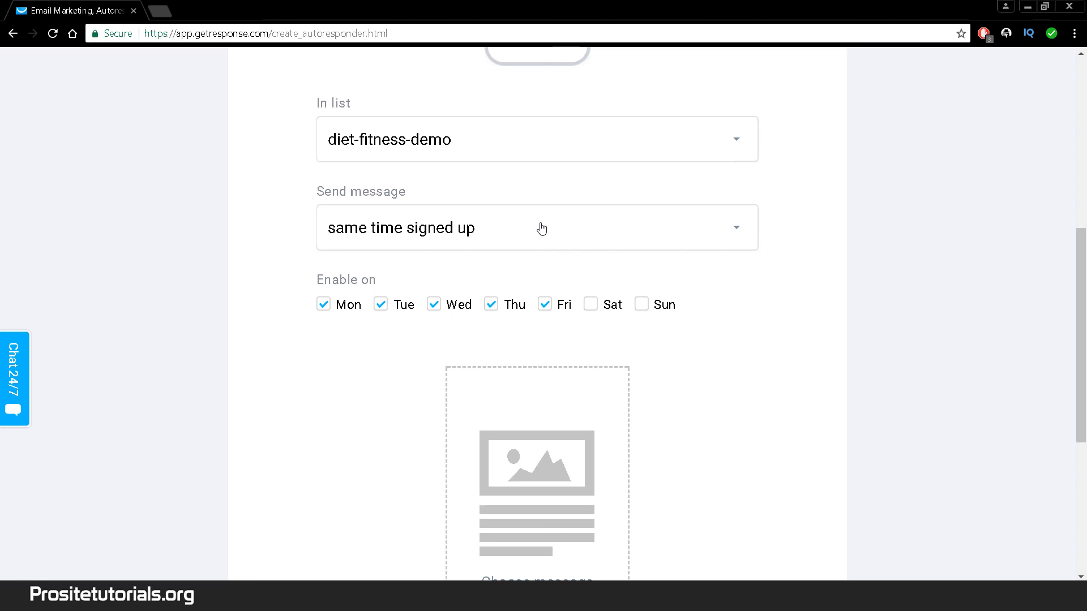
{"action": "scroll", "coordinate": [540, 223], "scroll_direction": "up", "scroll_amount": 4}
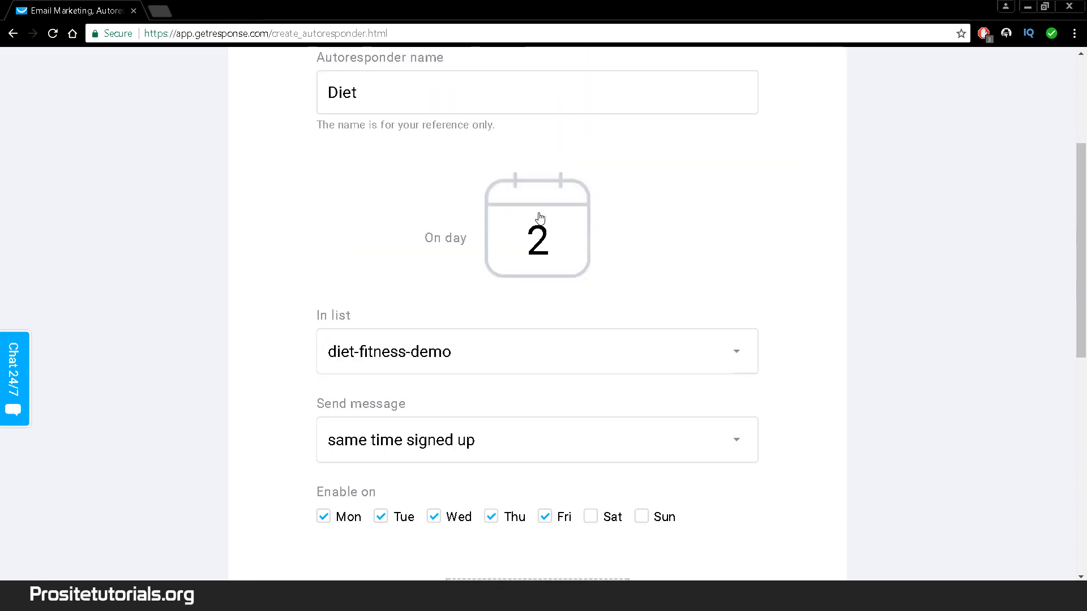
{"action": "scroll", "coordinate": [540, 218], "scroll_direction": "down", "scroll_amount": 4}
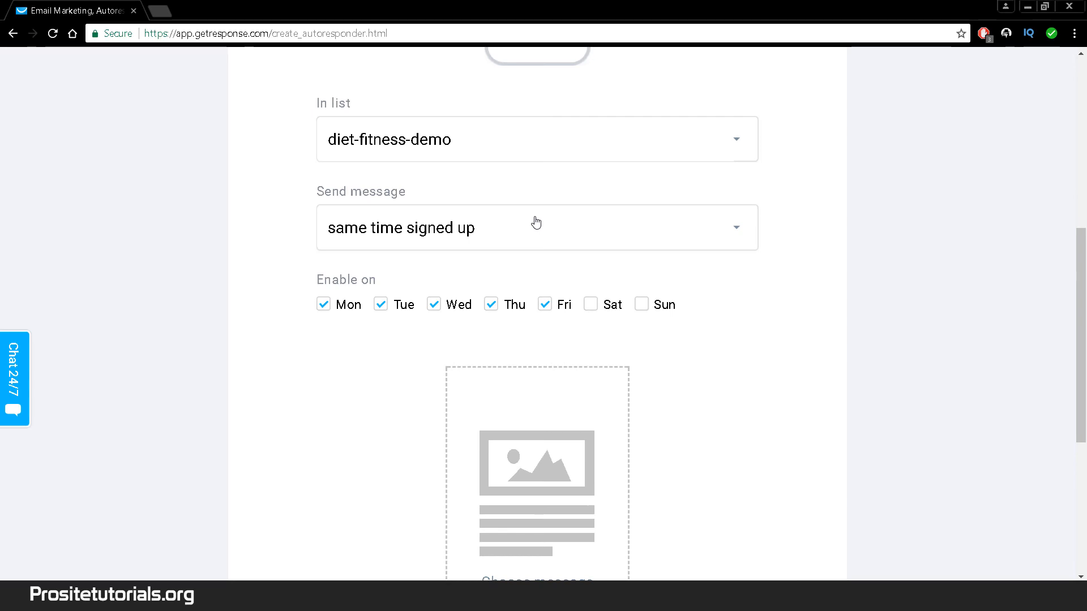
{"action": "scroll", "coordinate": [536, 221], "scroll_direction": "up", "scroll_amount": 2}
{"action": "scroll", "coordinate": [536, 222], "scroll_direction": "down", "scroll_amount": 5}
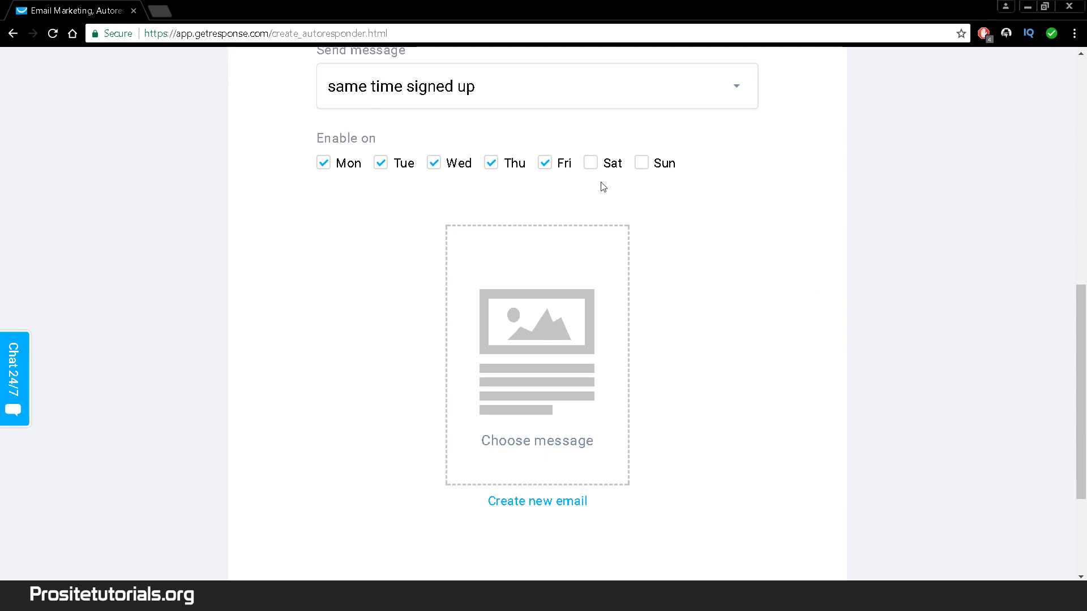
- Try the "with delay of" send option and return the message timing to "same time signed up"
{"action": "left_click", "coordinate": [502, 106]}
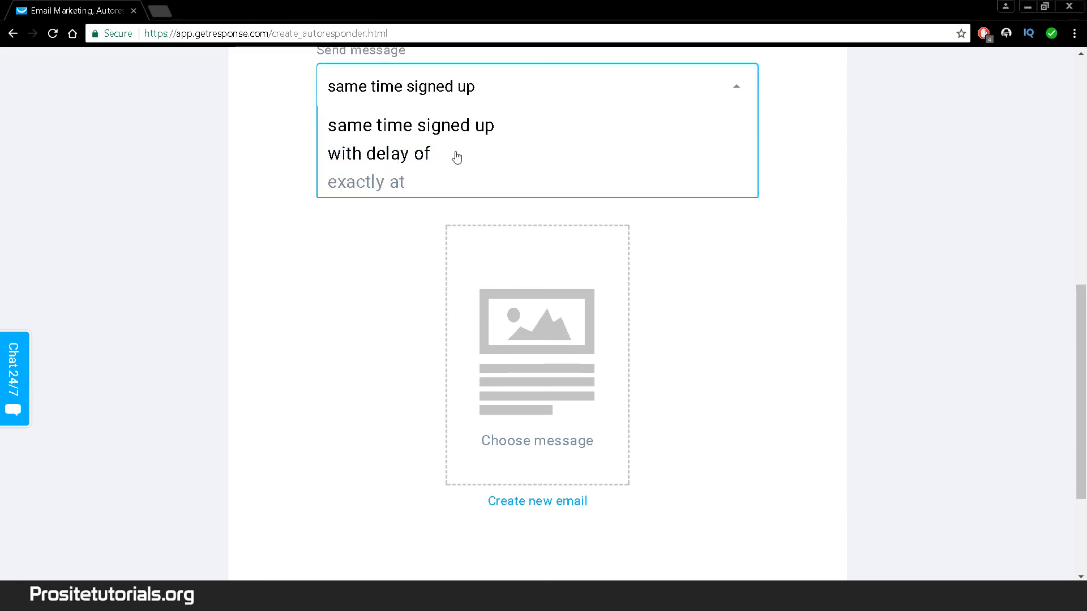
{"action": "left_click", "coordinate": [395, 158]}
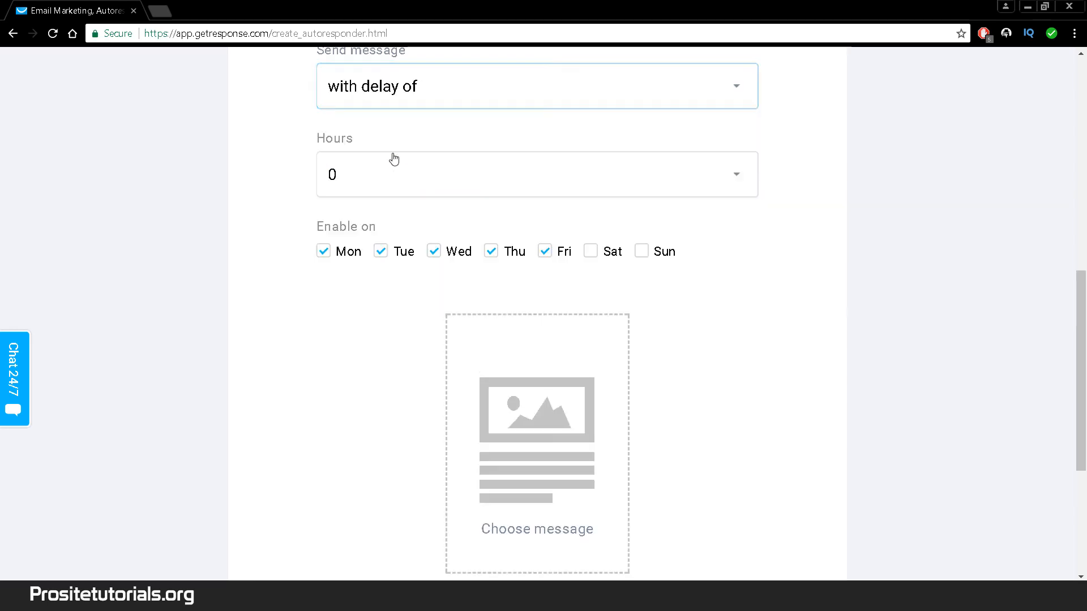
{"action": "left_click", "coordinate": [418, 91]}
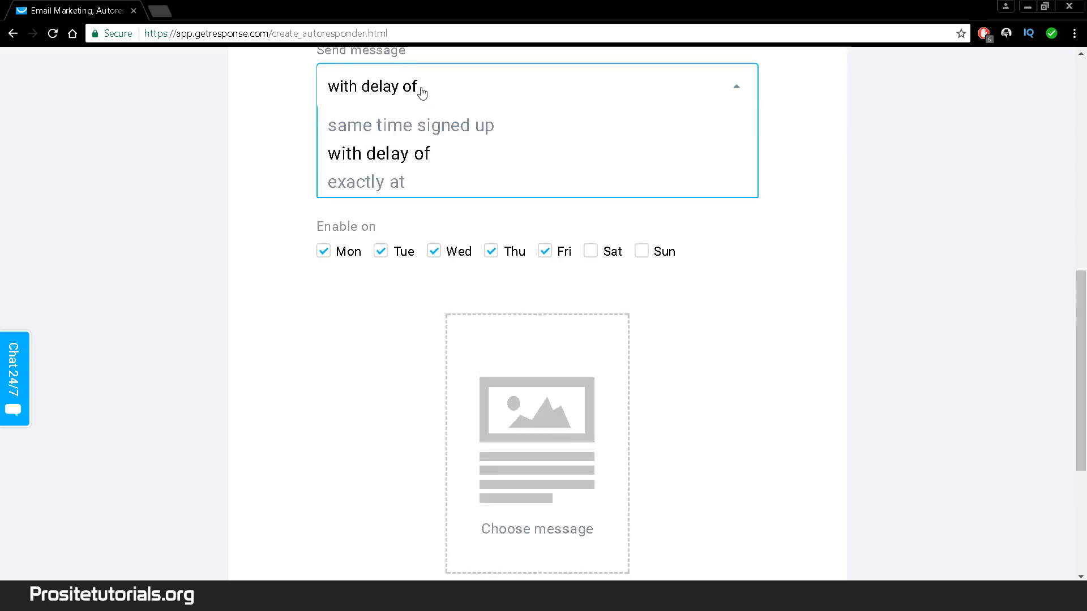
{"action": "left_click", "coordinate": [390, 121]}
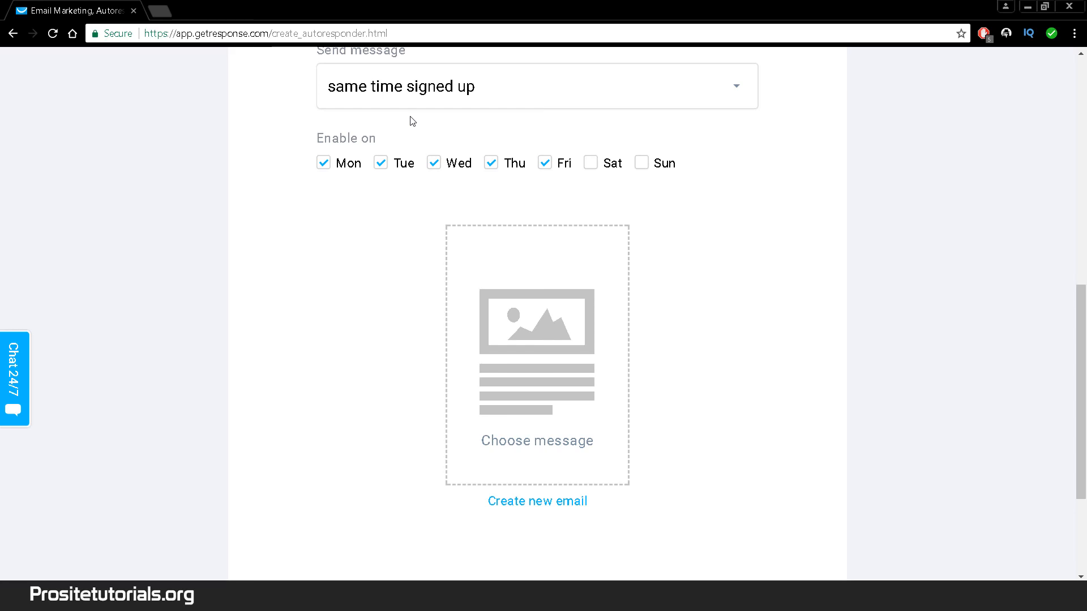
- Choose the "Get Your Freebie" message Email 00 from the existing autoresponder emails
{"action": "scroll", "coordinate": [626, 170], "scroll_direction": "down", "scroll_amount": 1}
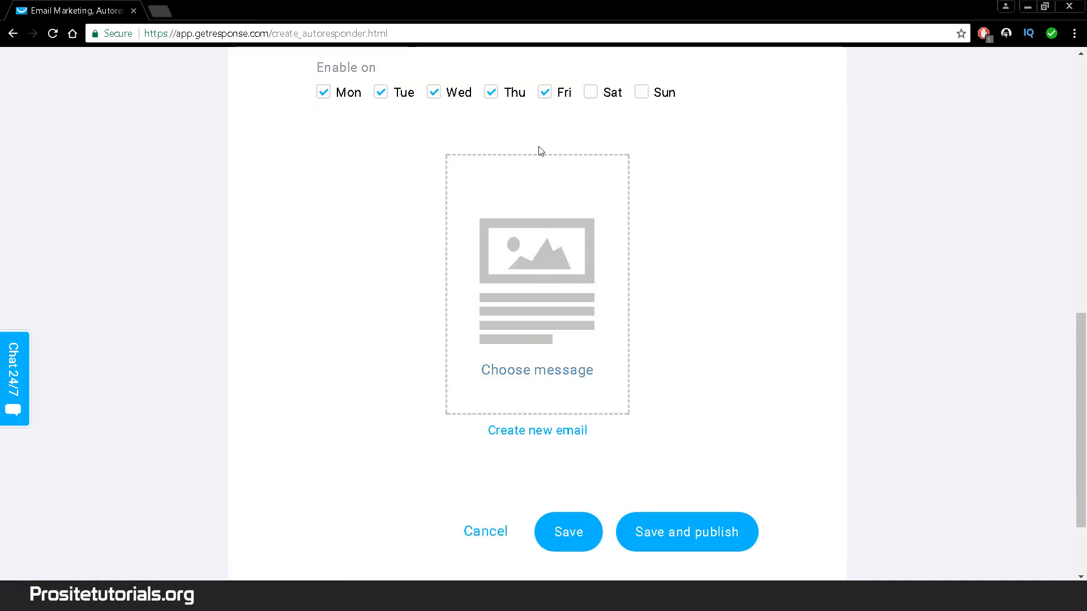
{"action": "left_click", "coordinate": [514, 303]}
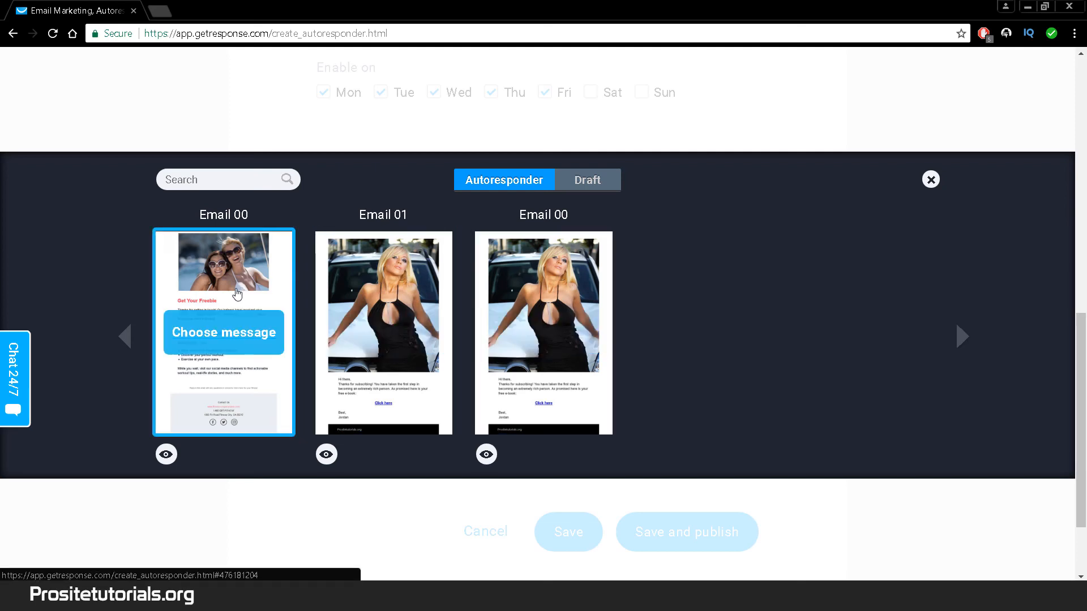
{"action": "left_click", "coordinate": [225, 332]}
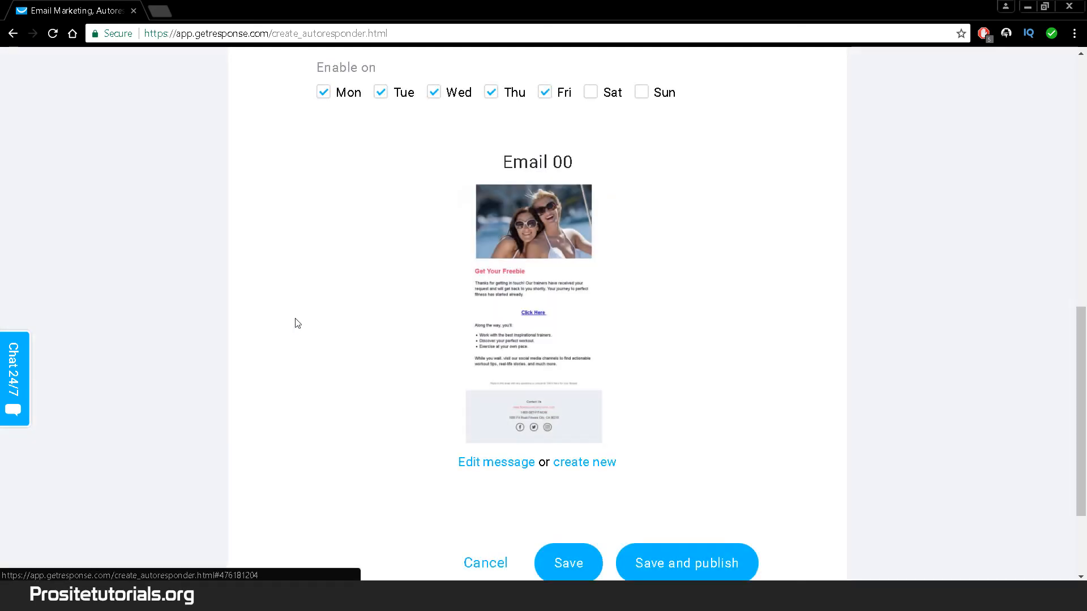
- Open the chosen message for editing and change its message name to "Email 01"
{"action": "scroll", "coordinate": [667, 405], "scroll_direction": "down", "scroll_amount": 3}
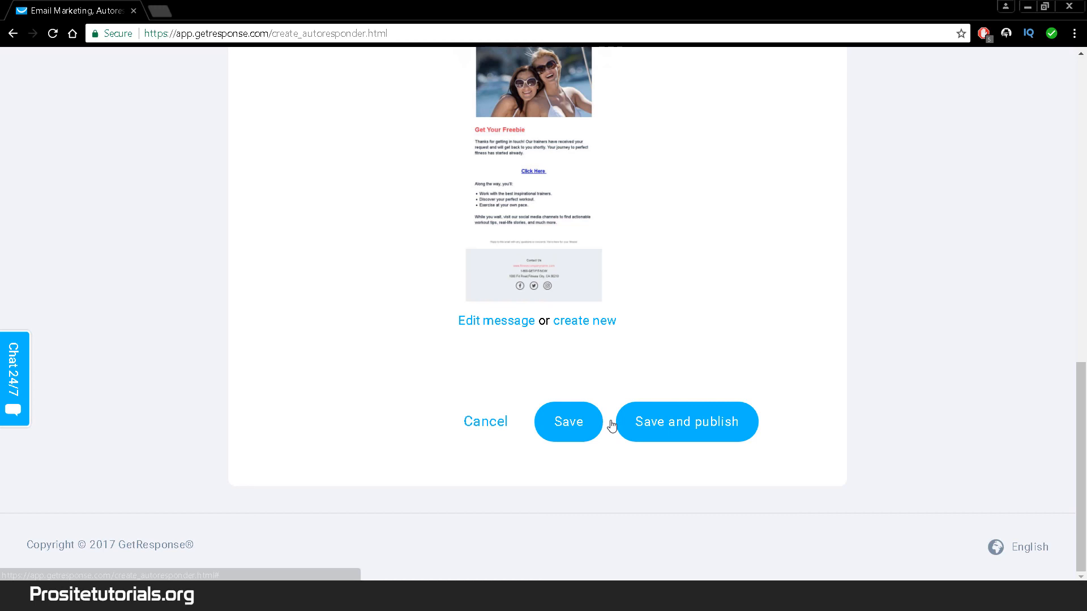
{"action": "left_click", "coordinate": [511, 322]}
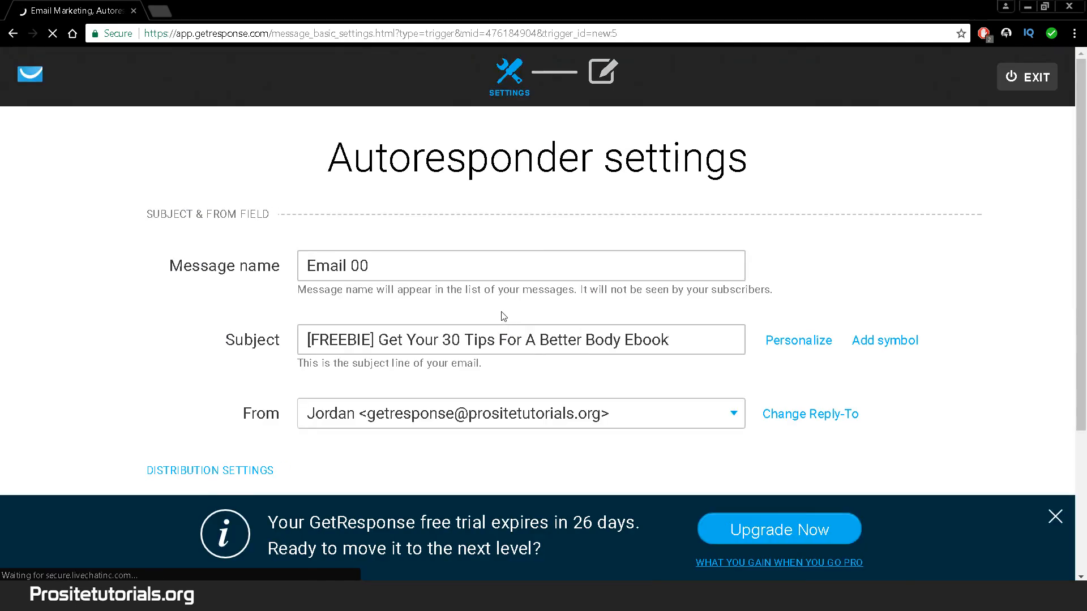
{"action": "scroll", "coordinate": [502, 311], "scroll_direction": "down", "scroll_amount": 3}
{"action": "left_click", "coordinate": [420, 124]}
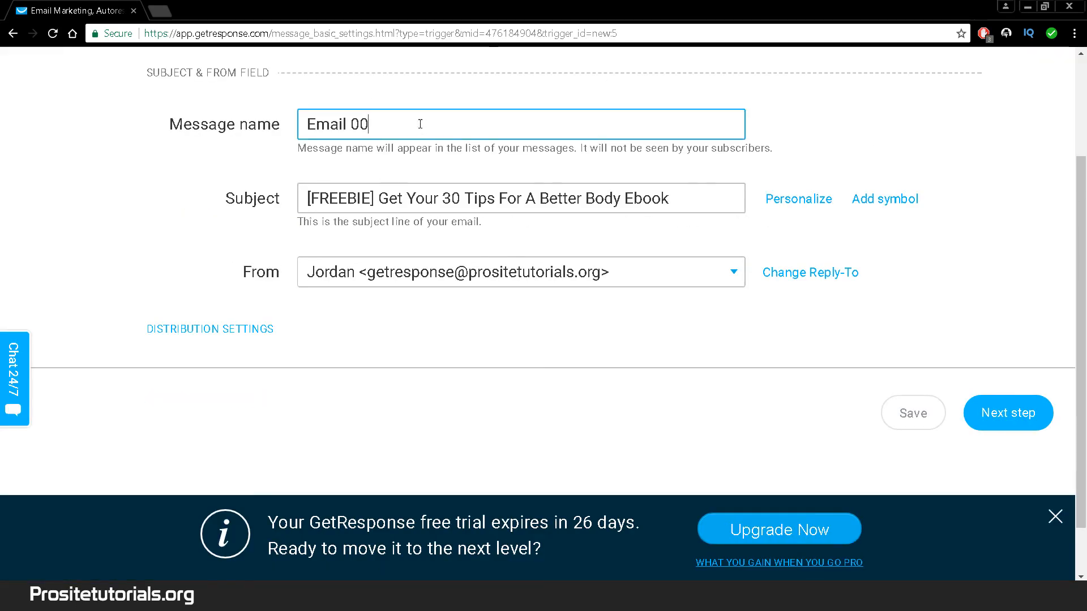
{"action": "key", "text": "BackSpace"}
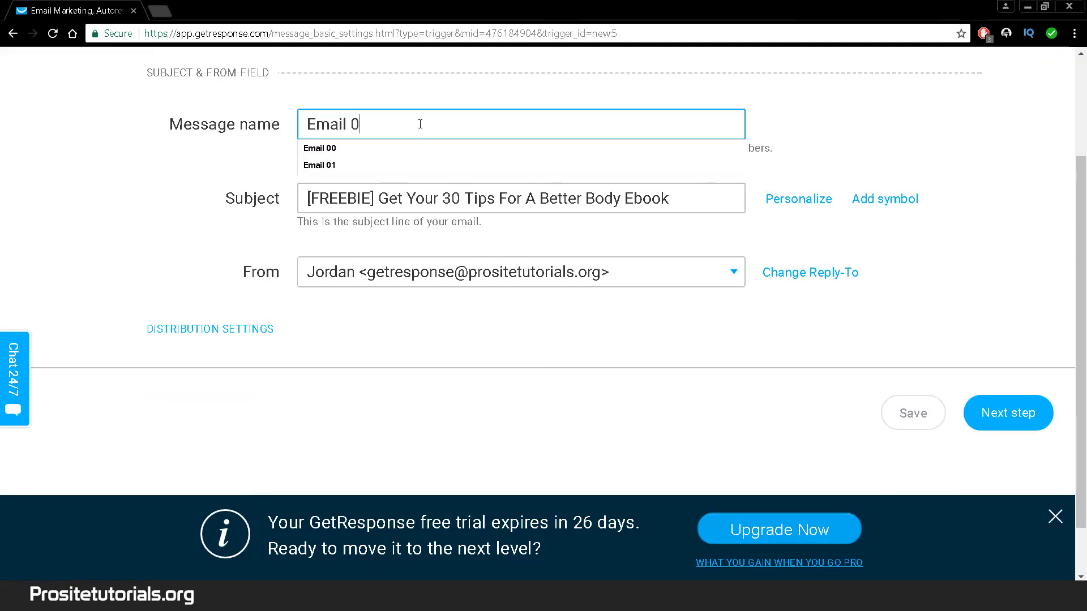
{"action": "type", "text": "1"}
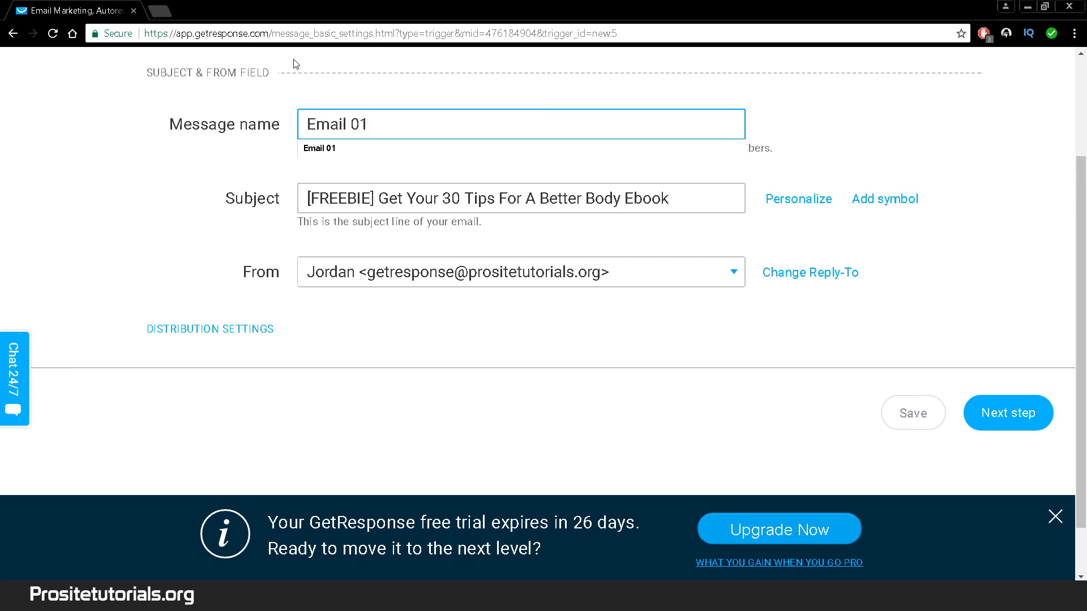
- Set the message subject to "How to get fit in 10 days" and continue to the email's content
{"action": "left_click_drag", "start_coordinate": [305, 198], "coordinate": [919, 199]}
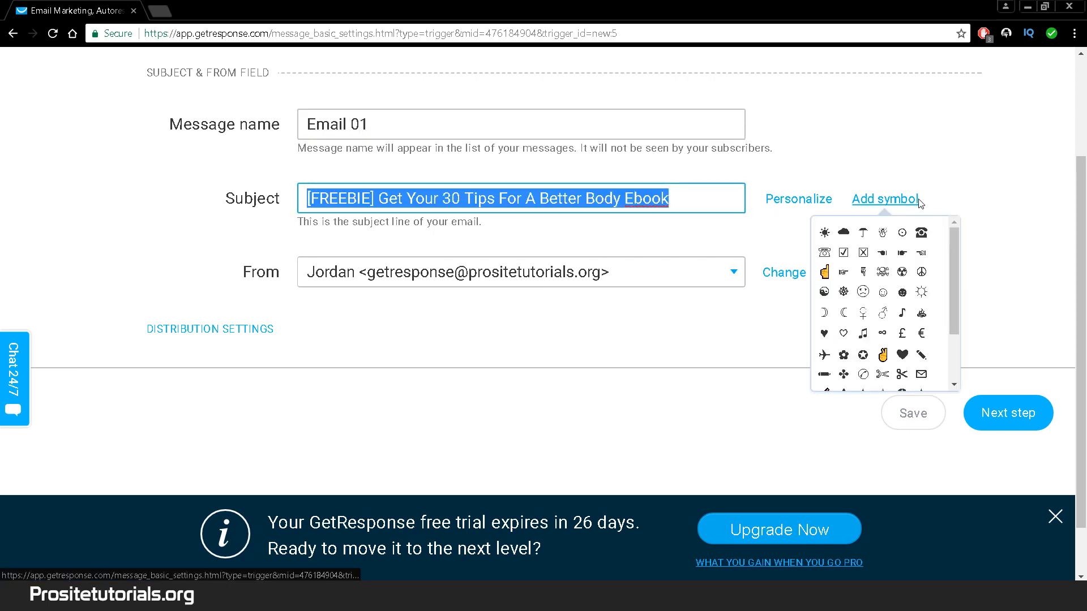
{"action": "type", "text": "How to "}
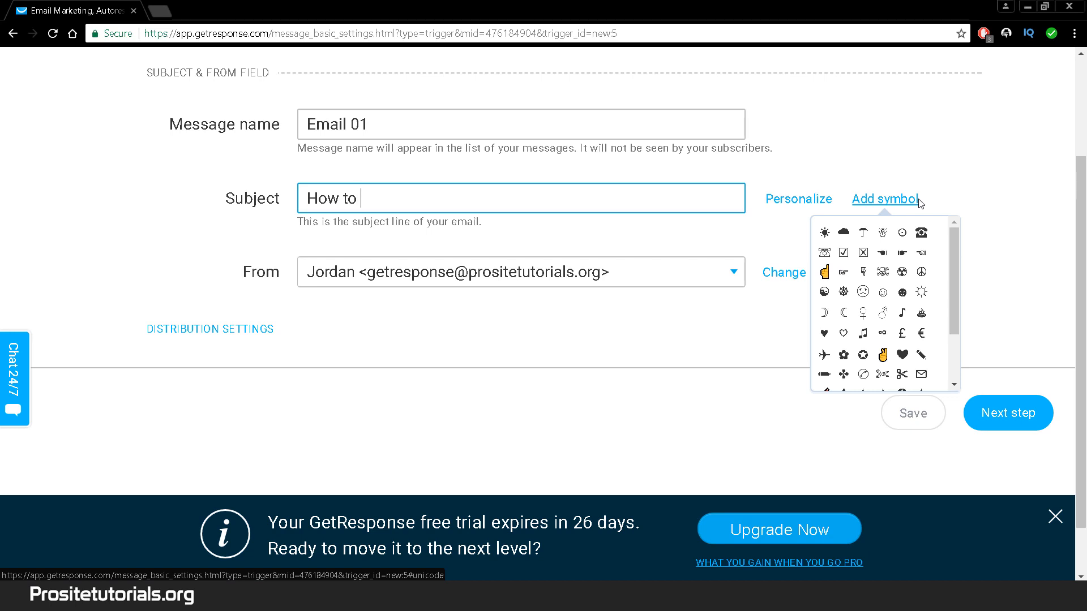
{"action": "type", "text": "get fit in 10 days"}
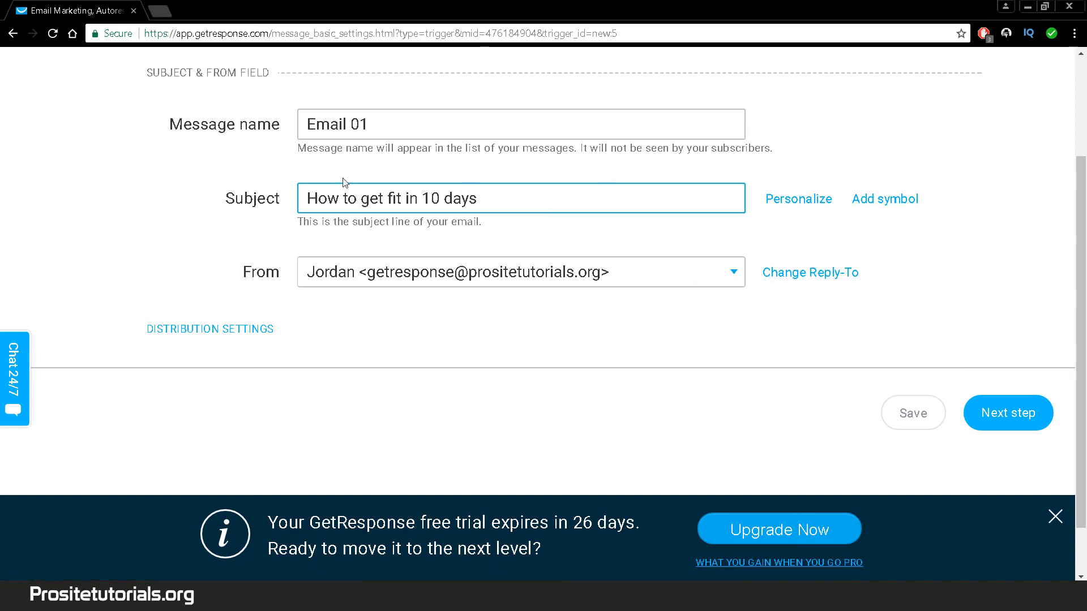
{"action": "left_click", "coordinate": [1032, 431]}
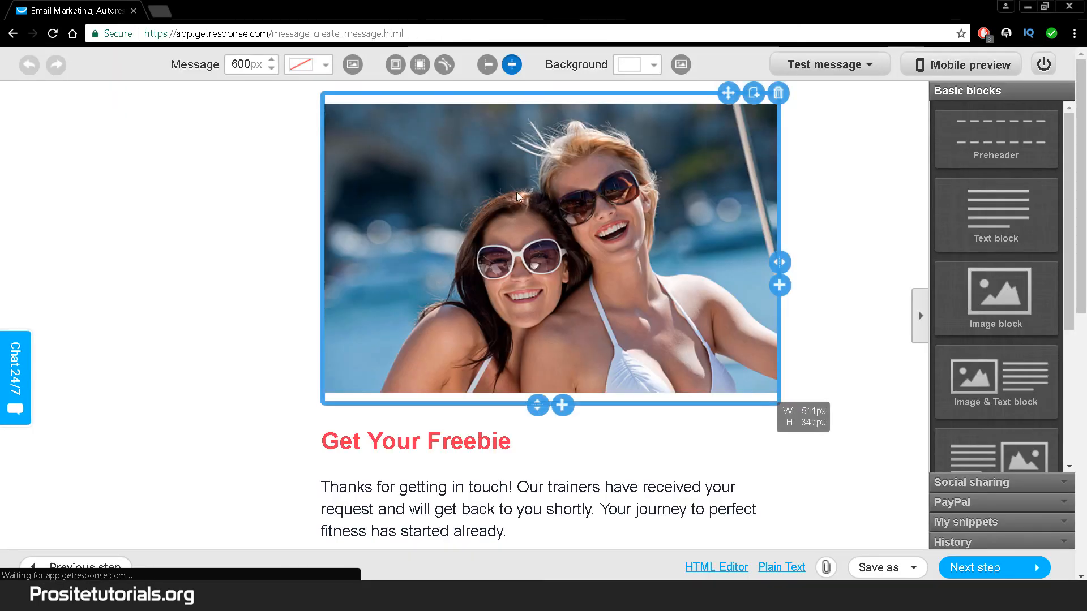
- Review the email's content, from the header image and heading through the link and bullet list to the contact footer
{"action": "scroll", "coordinate": [379, 454], "scroll_direction": "down", "scroll_amount": 3}
{"action": "scroll", "coordinate": [696, 201], "scroll_direction": "down", "scroll_amount": 2}
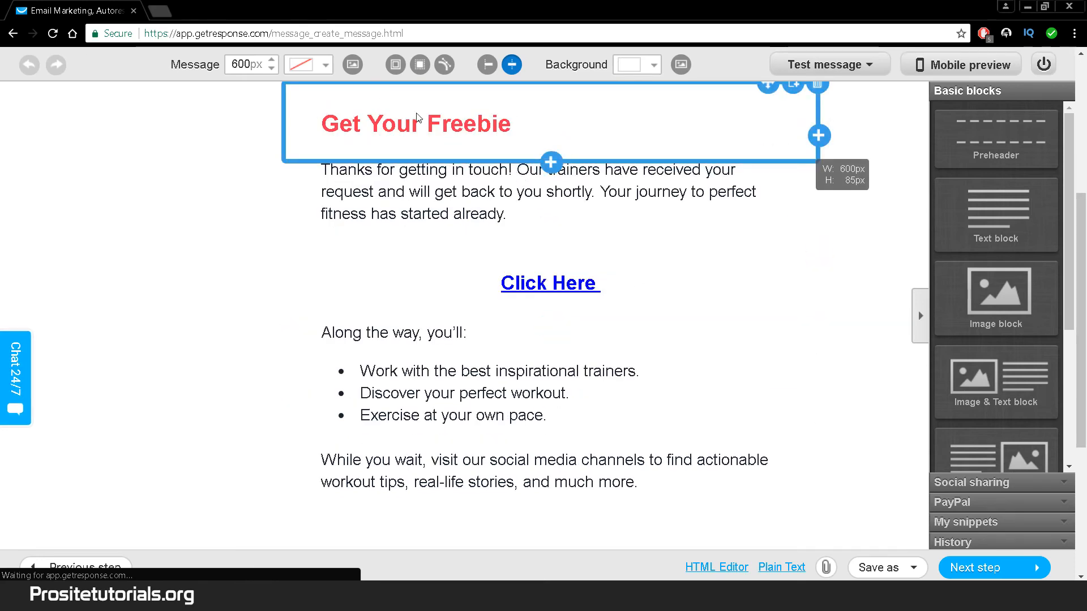
{"action": "scroll", "coordinate": [588, 340], "scroll_direction": "down", "scroll_amount": 2}
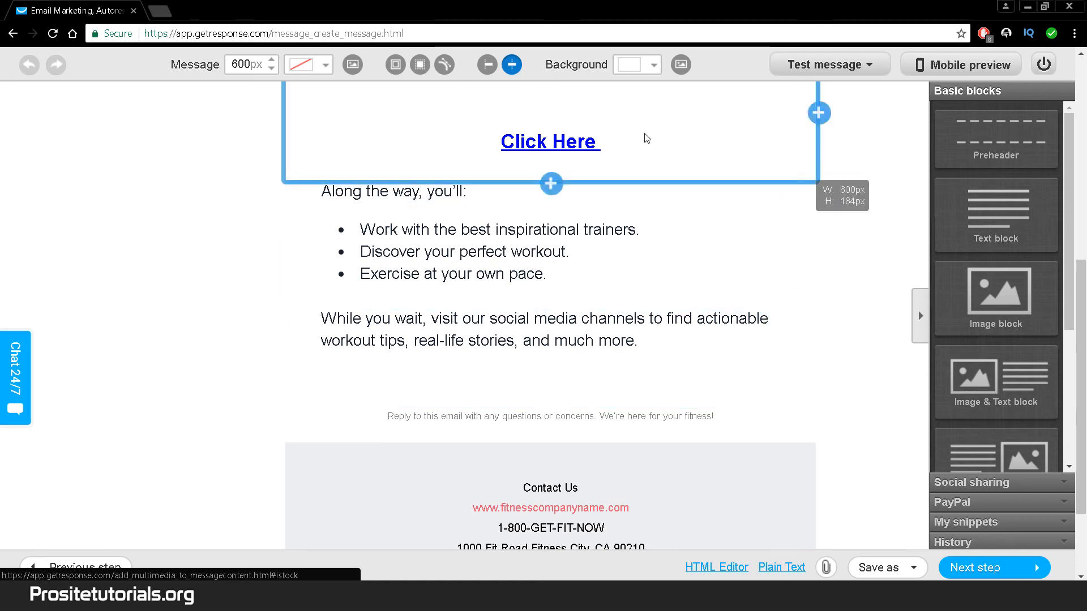
{"action": "scroll", "coordinate": [484, 156], "scroll_direction": "down", "scroll_amount": 2}
{"action": "scroll", "coordinate": [701, 97], "scroll_direction": "up", "scroll_amount": 1}
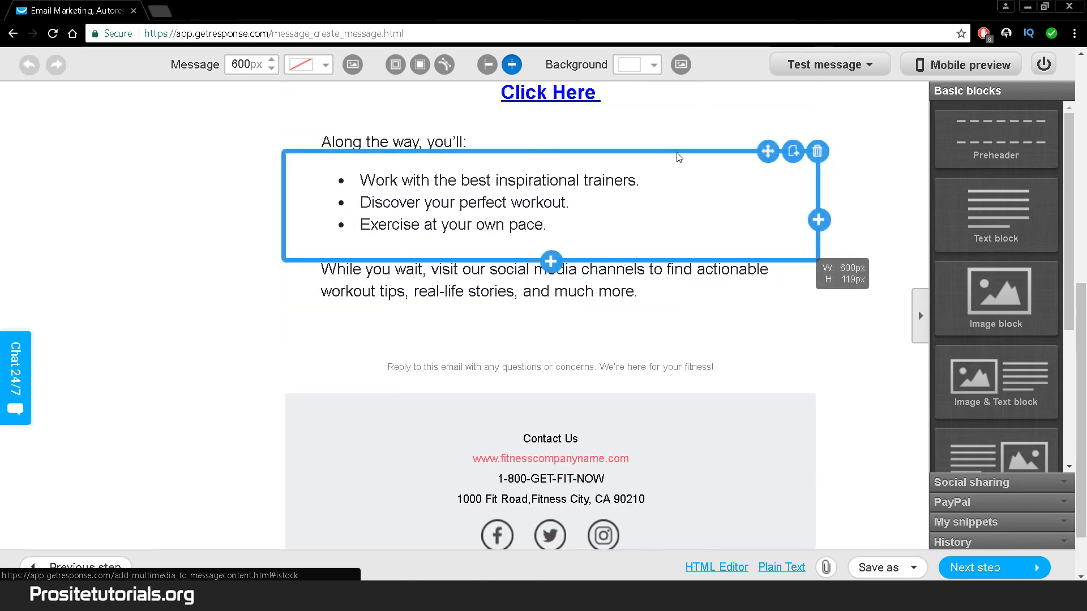
{"action": "scroll", "coordinate": [727, 253], "scroll_direction": "up", "scroll_amount": 2}
{"action": "scroll", "coordinate": [728, 252], "scroll_direction": "up", "scroll_amount": 5}
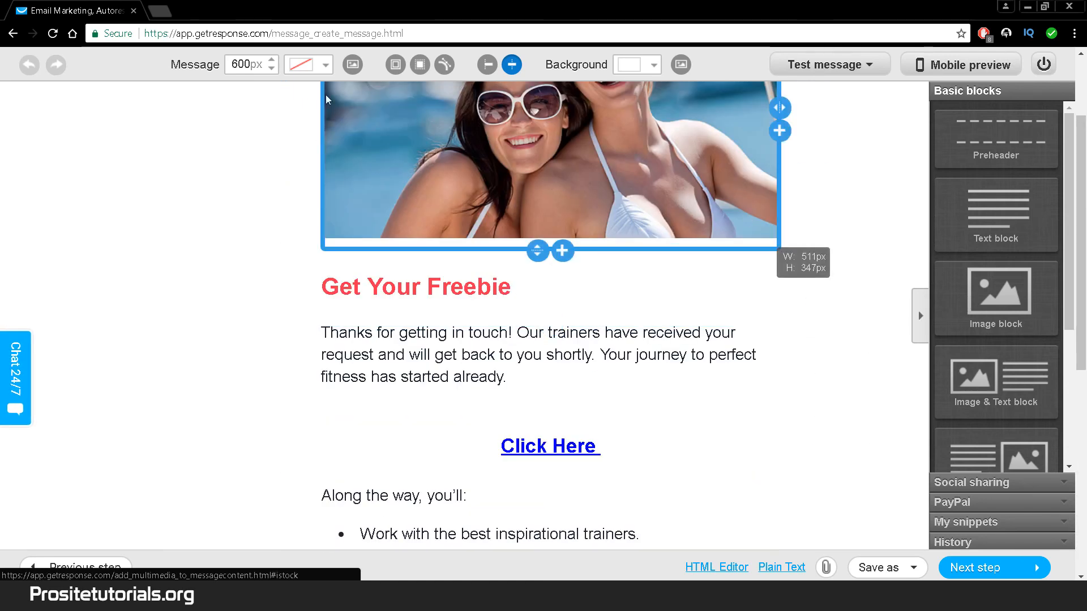
{"action": "scroll", "coordinate": [728, 238], "scroll_direction": "down", "scroll_amount": 4}
{"action": "scroll", "coordinate": [970, 419], "scroll_direction": "down", "scroll_amount": 1}
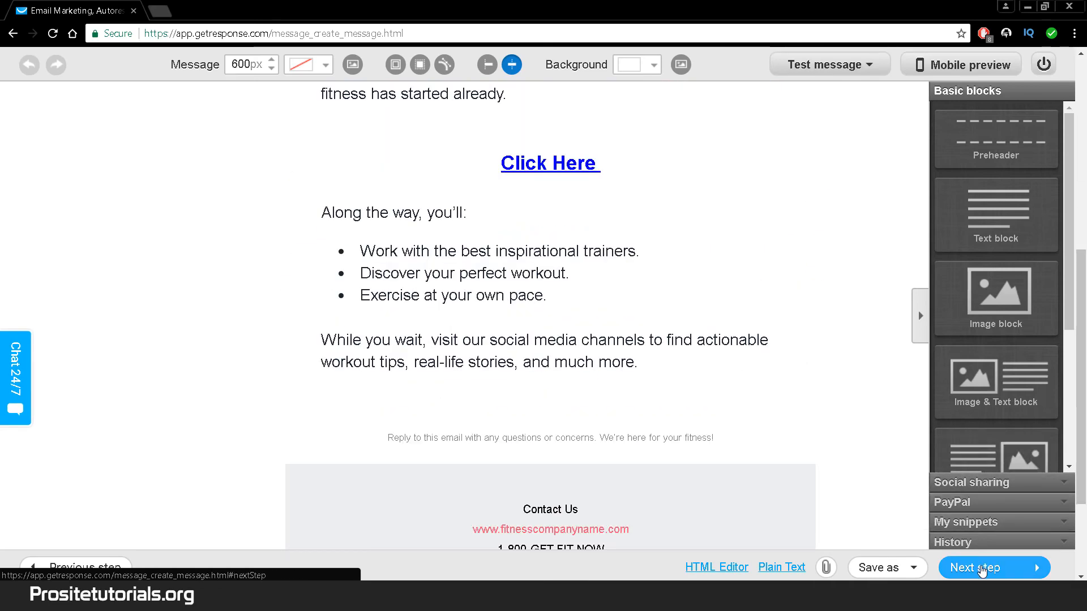
- Keep the email's design as it is, then save and publish the day 2 "Diet" autoresponder
{"action": "left_click", "coordinate": [982, 571]}
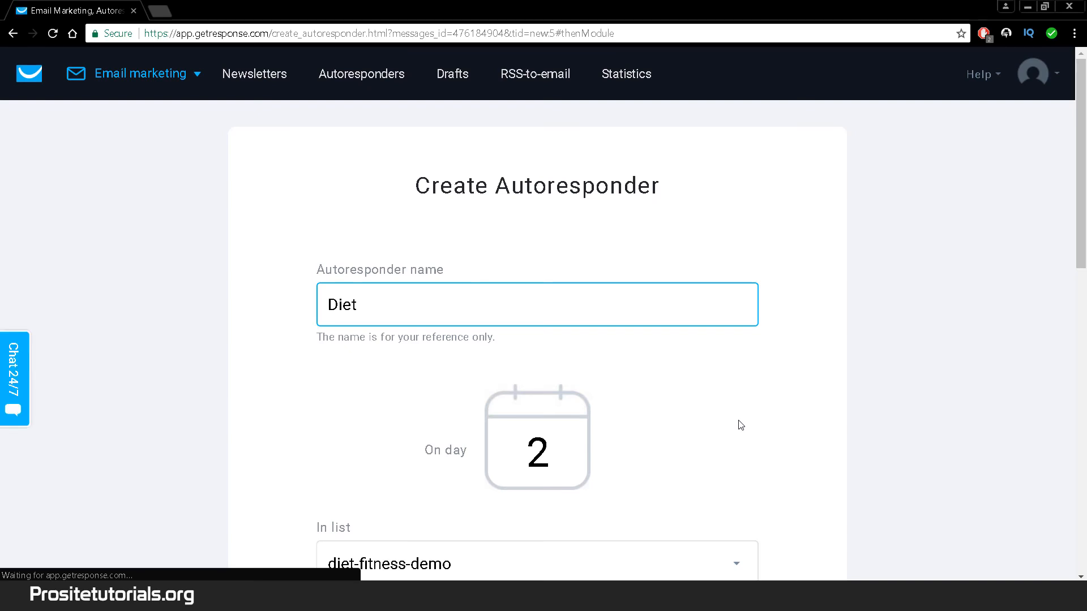
{"action": "scroll", "coordinate": [711, 362], "scroll_direction": "down", "scroll_amount": 12}
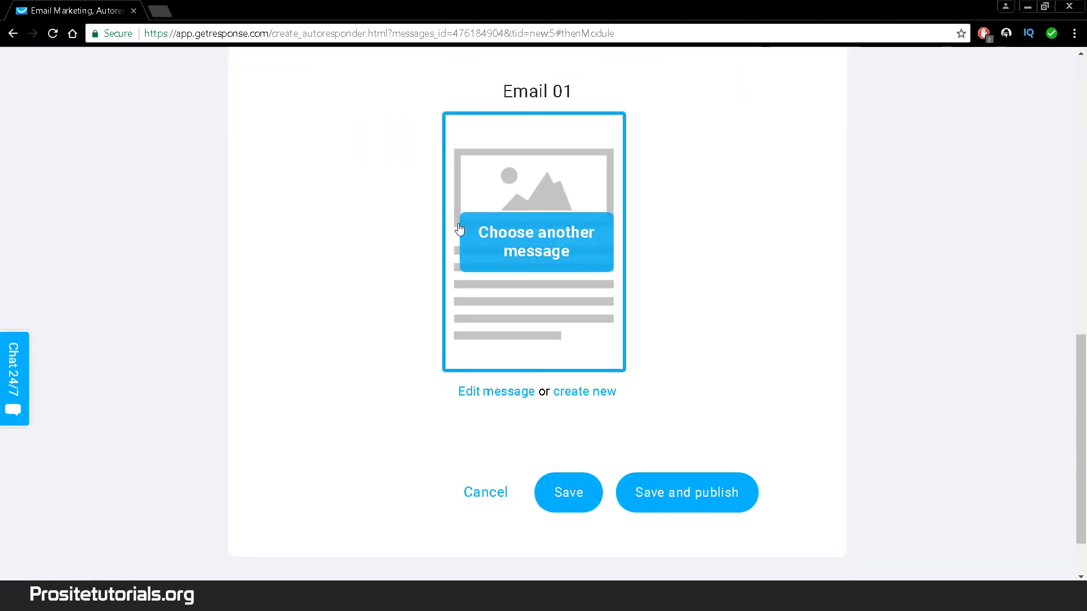
{"action": "scroll", "coordinate": [459, 229], "scroll_direction": "down", "scroll_amount": 1}
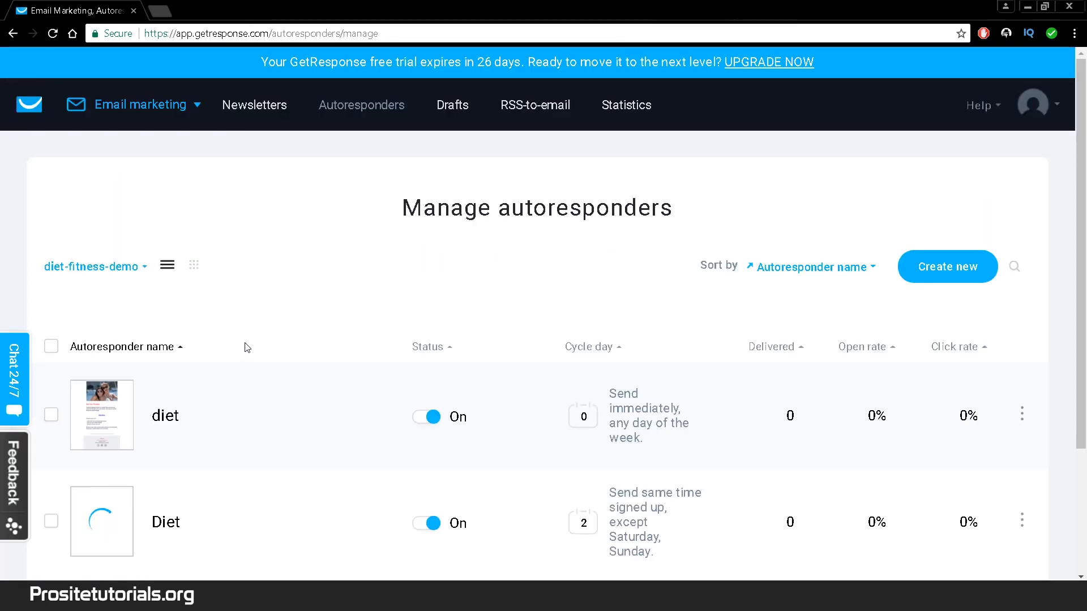
- Check the status and cycle days of the diet-fitness-demo autoresponders, then open the email marketing statistics
{"action": "scroll", "coordinate": [400, 340], "scroll_direction": "down", "scroll_amount": 2}
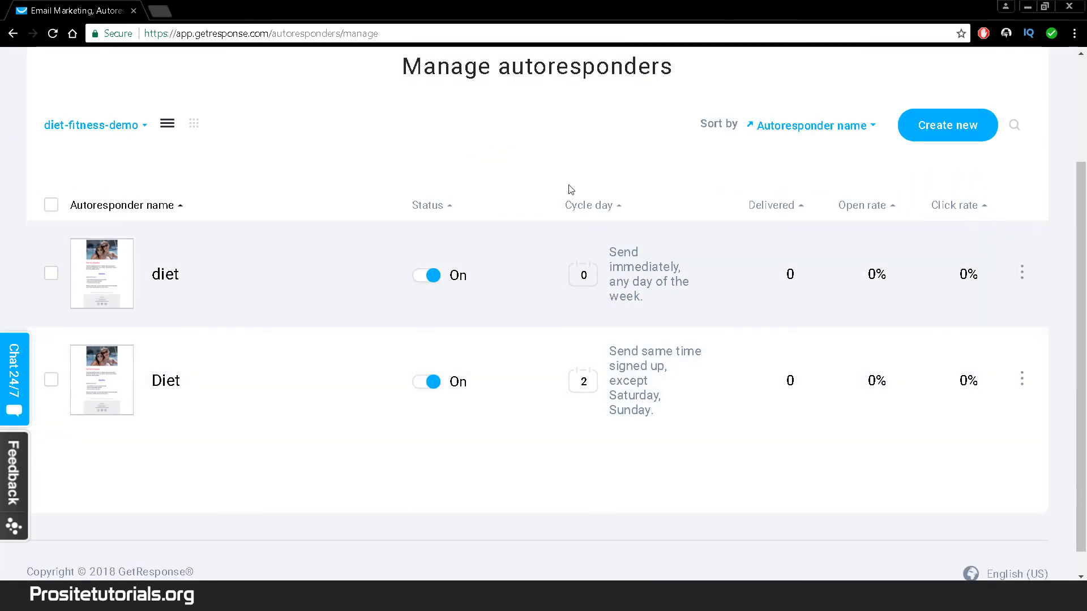
{"action": "scroll", "coordinate": [764, 533], "scroll_direction": "up", "scroll_amount": 1}
{"action": "scroll", "coordinate": [727, 462], "scroll_direction": "down", "scroll_amount": 1}
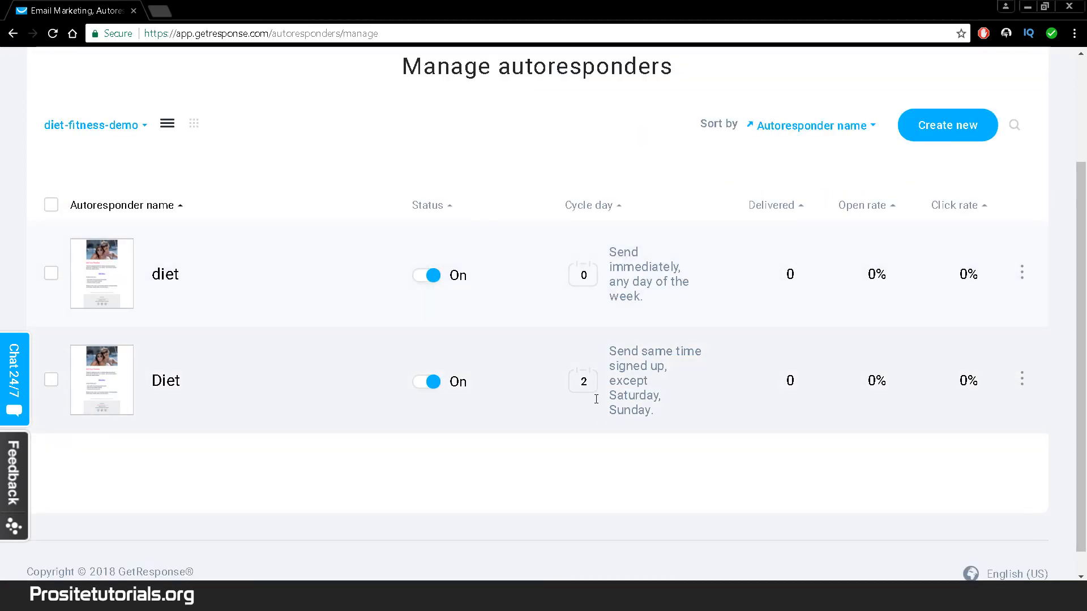
{"action": "scroll", "coordinate": [596, 399], "scroll_direction": "up", "scroll_amount": 2}
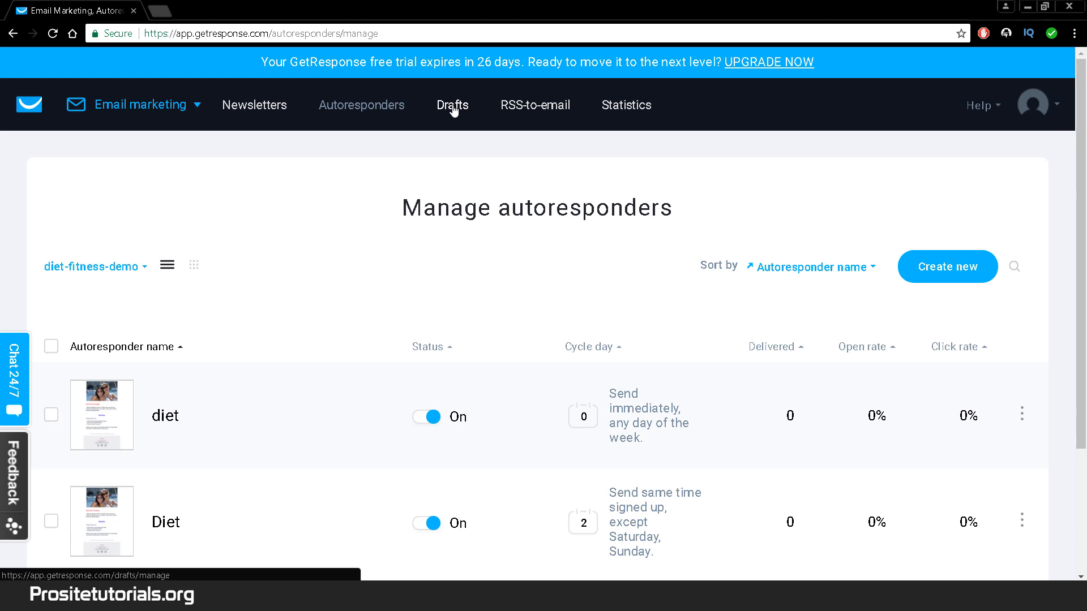
{"action": "left_click", "coordinate": [606, 105]}
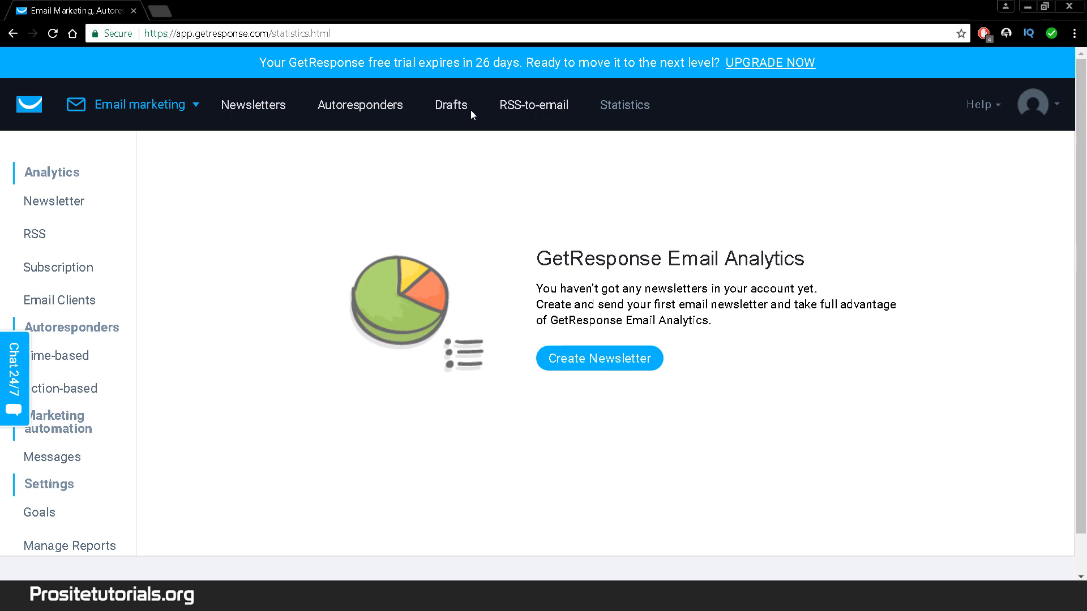
- Open the Automation section and examine its features, sample workflow, and the conditions, actions and filters overview
{"action": "left_click", "coordinate": [93, 111]}
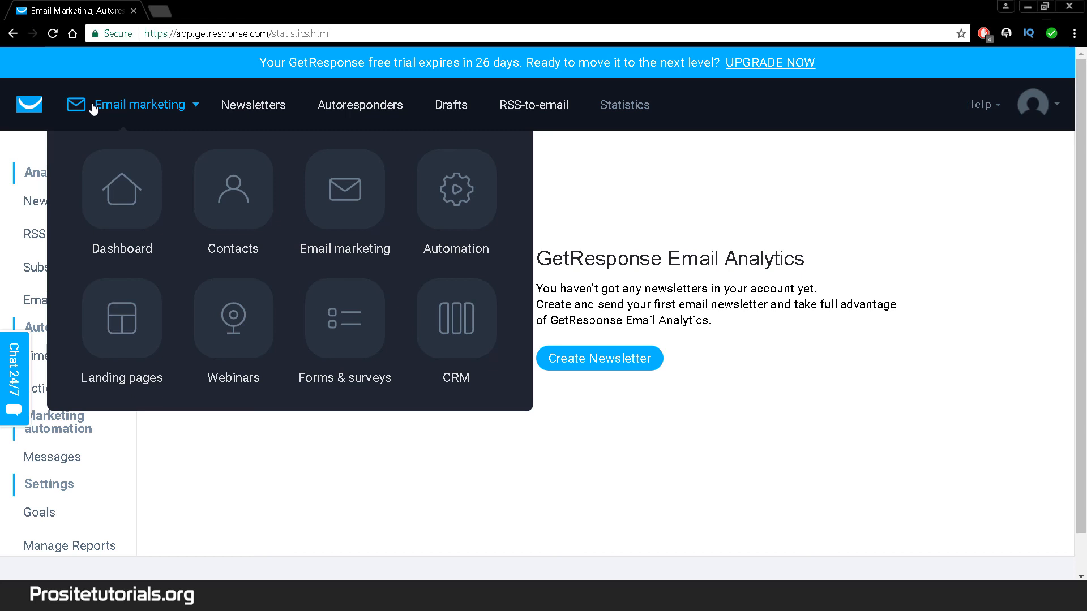
{"action": "left_click", "coordinate": [430, 206]}
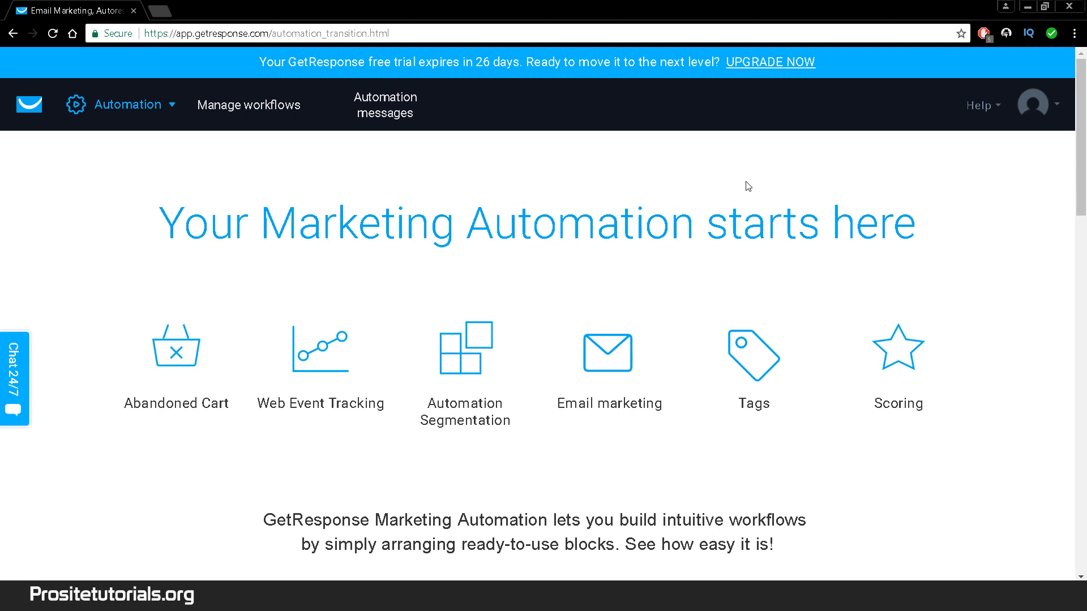
{"action": "scroll", "coordinate": [691, 235], "scroll_direction": "down", "scroll_amount": 9}
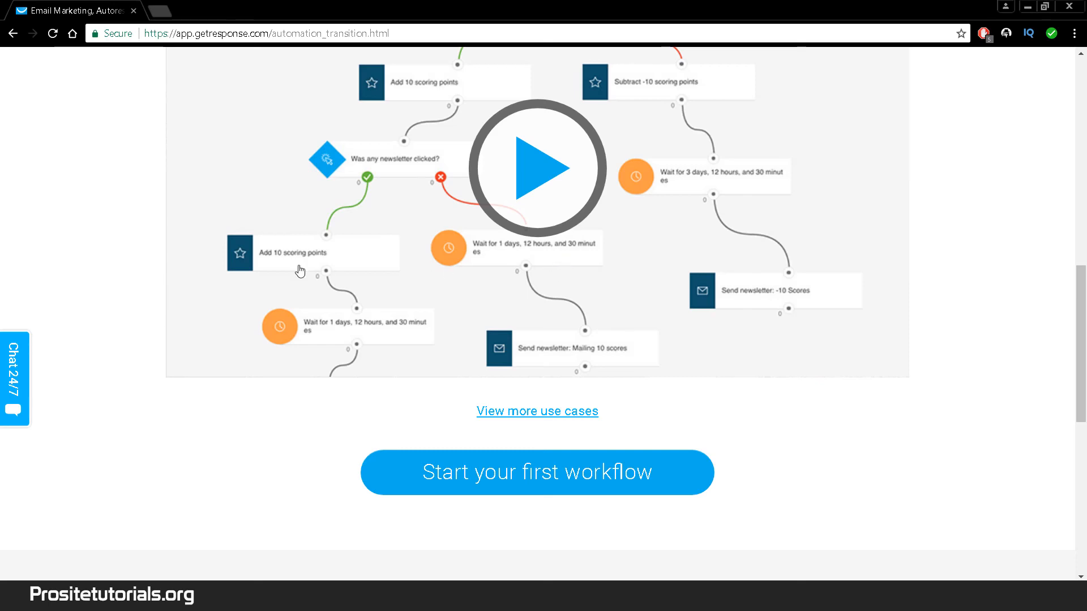
{"action": "scroll", "coordinate": [580, 313], "scroll_direction": "down", "scroll_amount": 5}
{"action": "scroll", "coordinate": [430, 342], "scroll_direction": "down", "scroll_amount": 4}
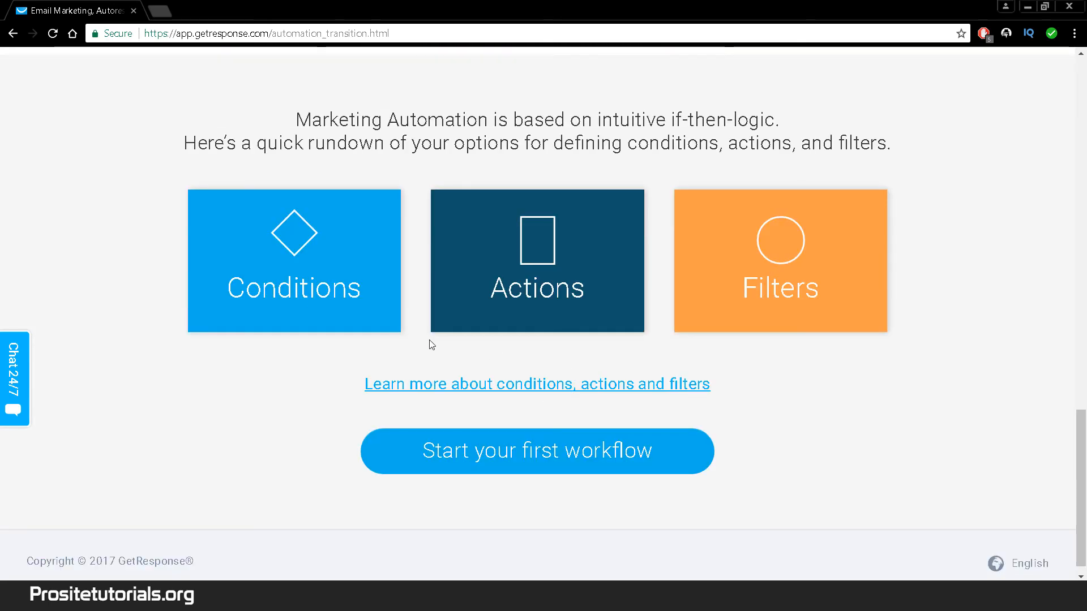
{"action": "scroll", "coordinate": [621, 406], "scroll_direction": "up", "scroll_amount": 12}
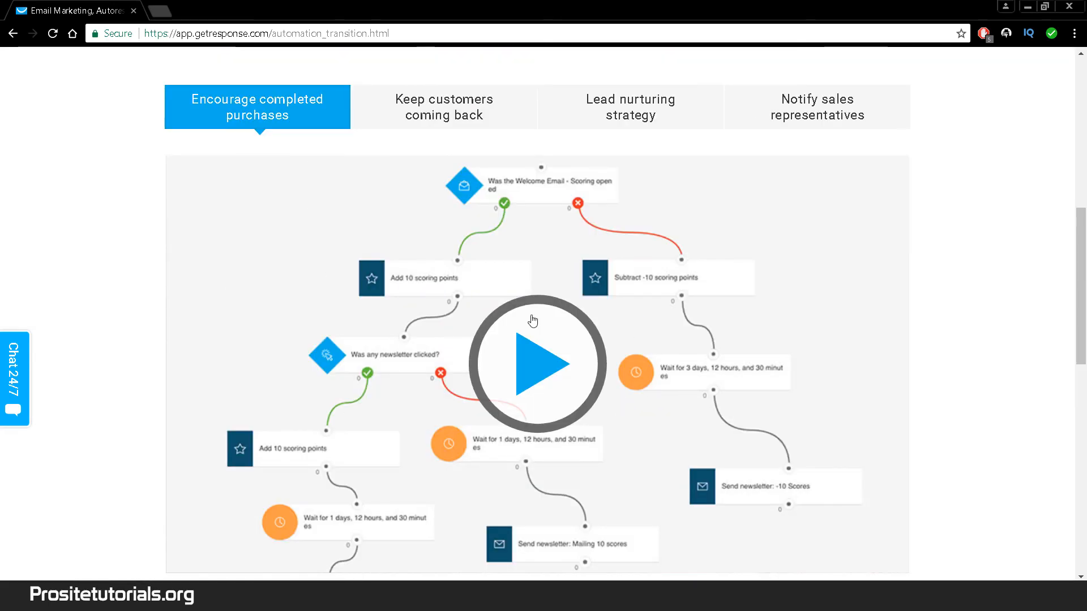
{"action": "scroll", "coordinate": [427, 342], "scroll_direction": "up", "scroll_amount": 3}
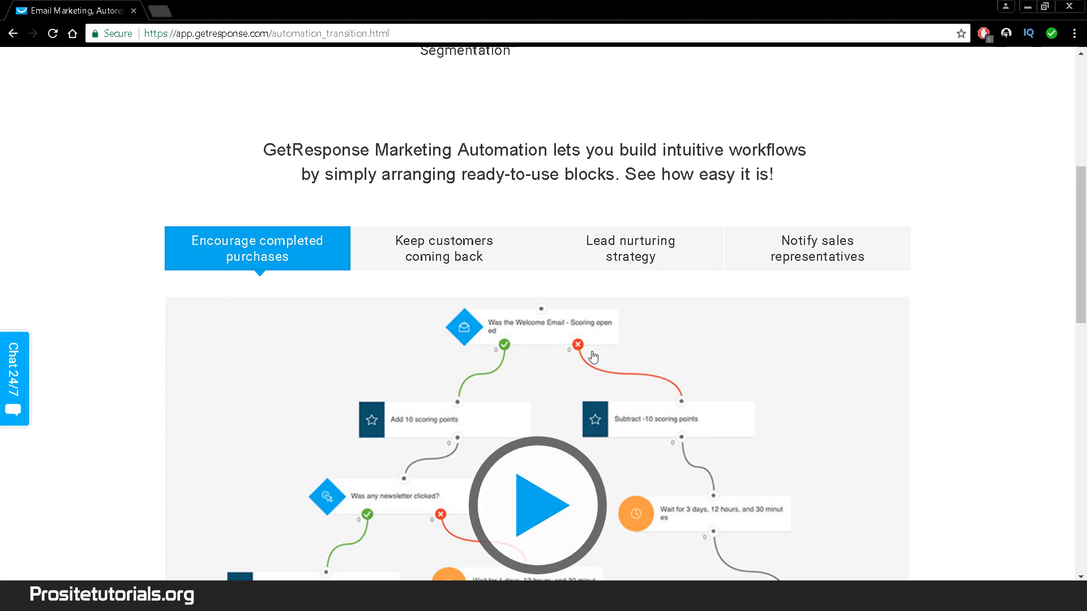
{"action": "scroll", "coordinate": [475, 320], "scroll_direction": "up", "scroll_amount": 1}
{"action": "scroll", "coordinate": [476, 320], "scroll_direction": "up", "scroll_amount": 5}
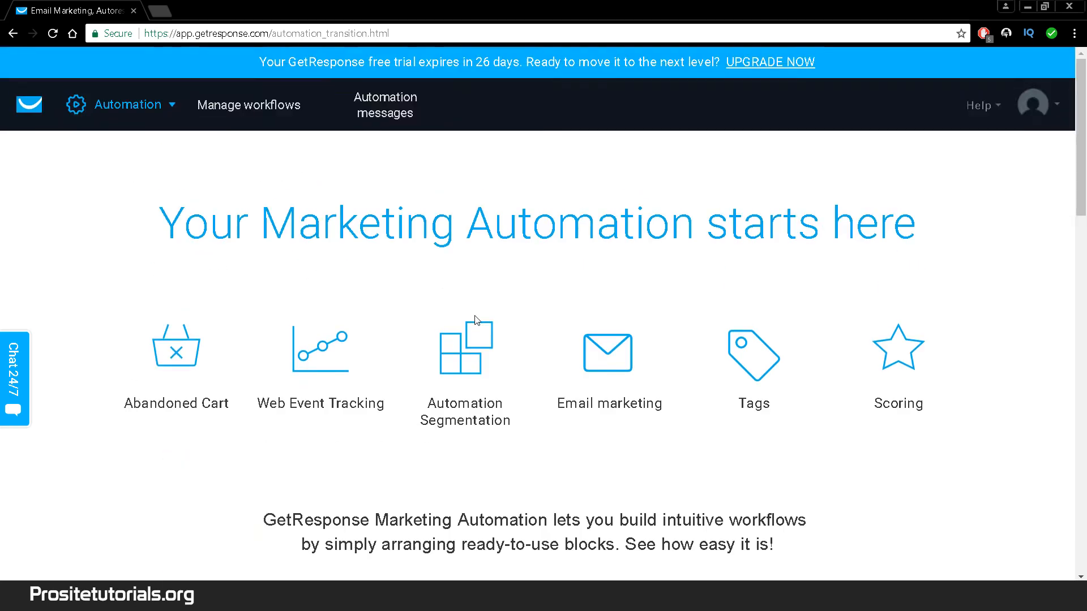
{"action": "scroll", "coordinate": [219, 247], "scroll_direction": "down", "scroll_amount": 2}
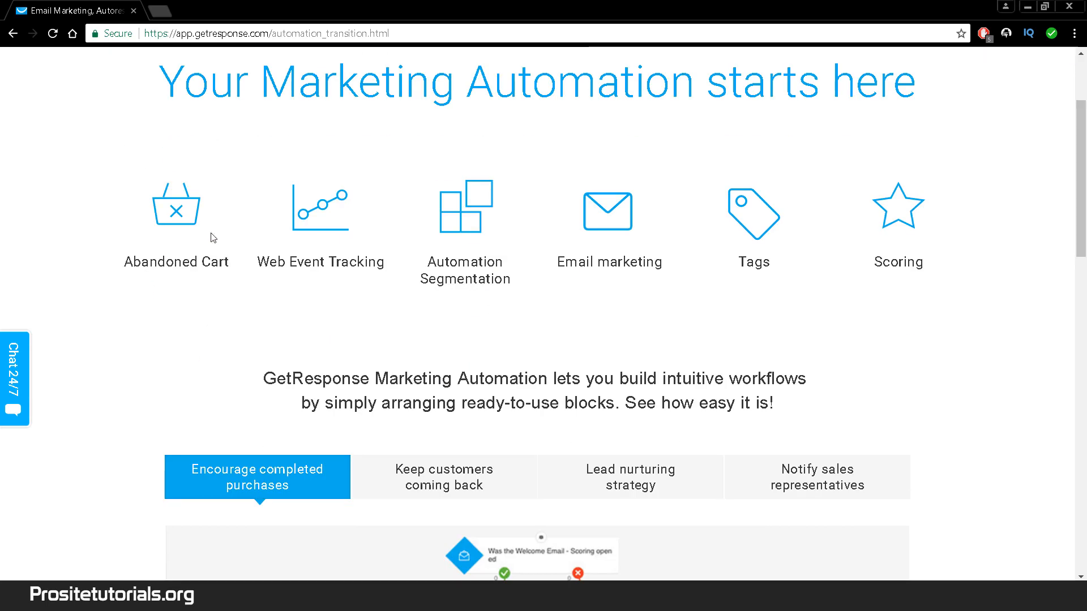
{"action": "scroll", "coordinate": [260, 139], "scroll_direction": "up", "scroll_amount": 2}
- Open the Landing pages section and look through its introduction and list of lead-generation features
{"action": "left_click", "coordinate": [170, 120]}
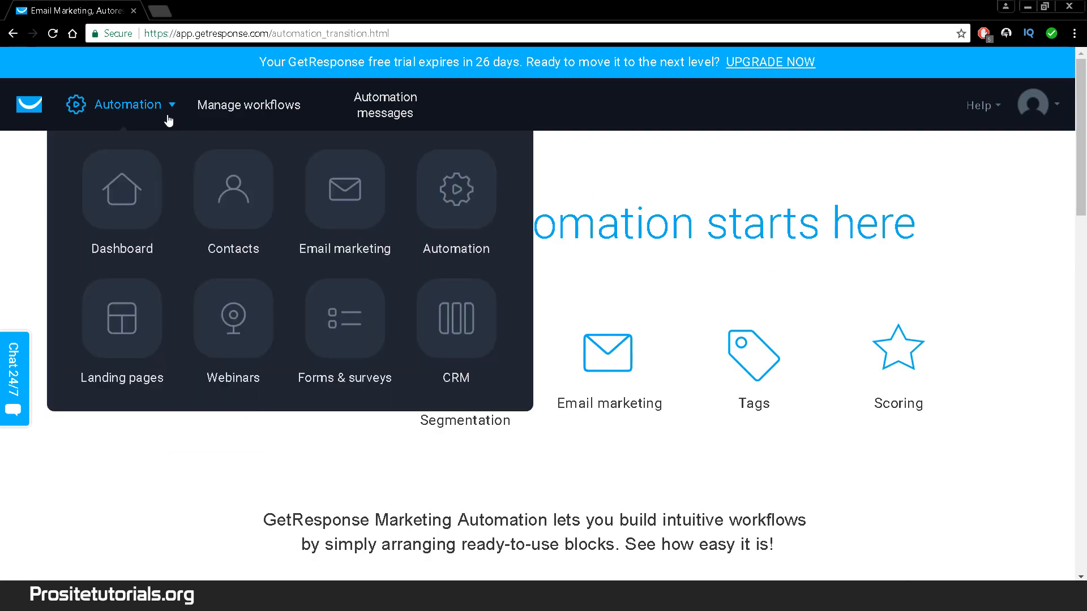
{"action": "left_click", "coordinate": [105, 343]}
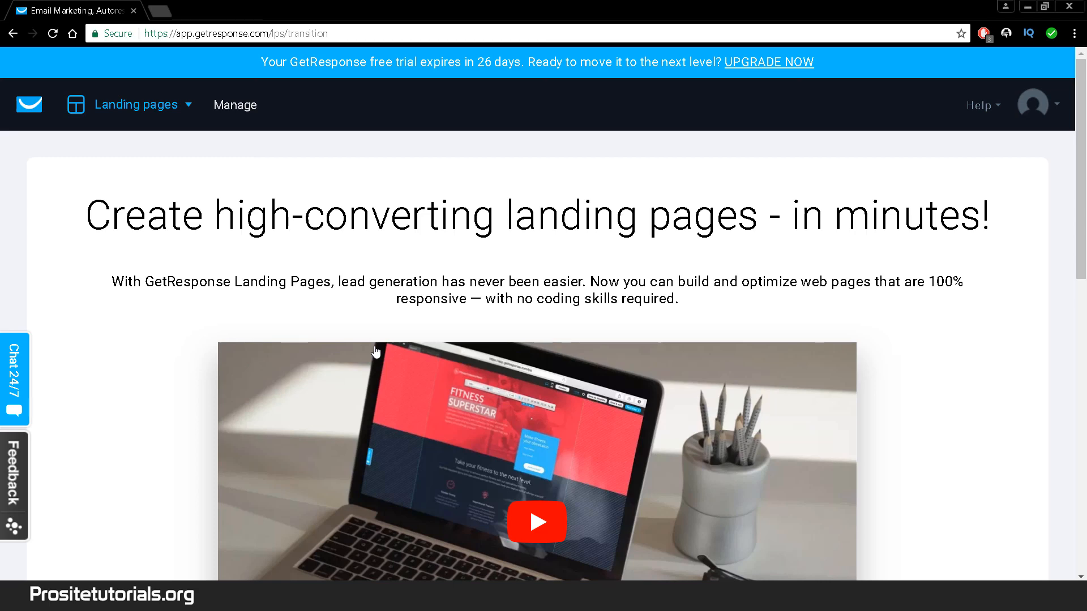
{"action": "scroll", "coordinate": [696, 479], "scroll_direction": "down", "scroll_amount": 2}
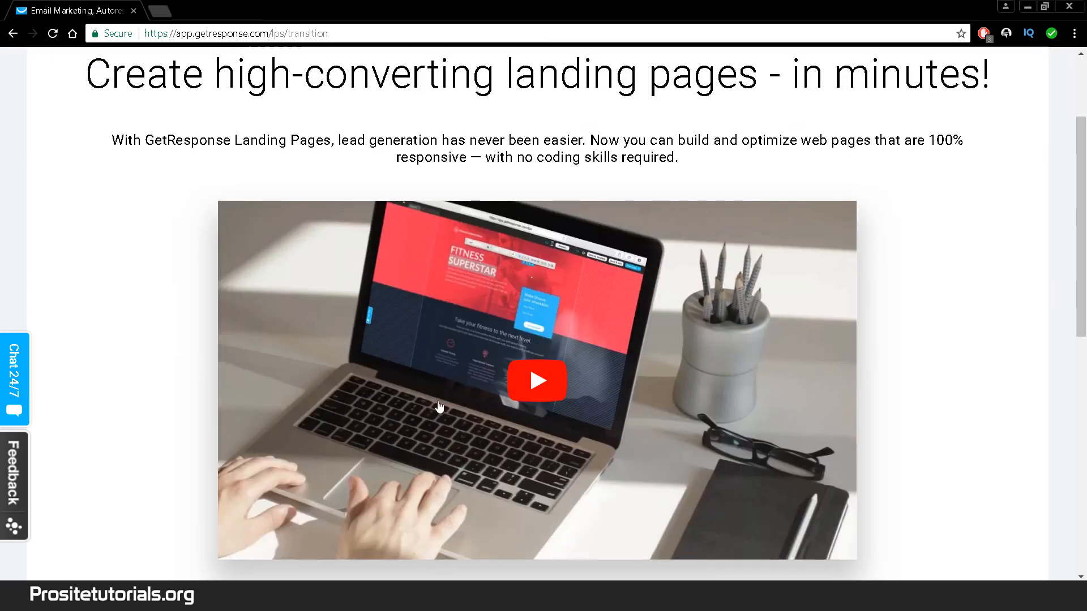
{"action": "scroll", "coordinate": [492, 470], "scroll_direction": "down", "scroll_amount": 7}
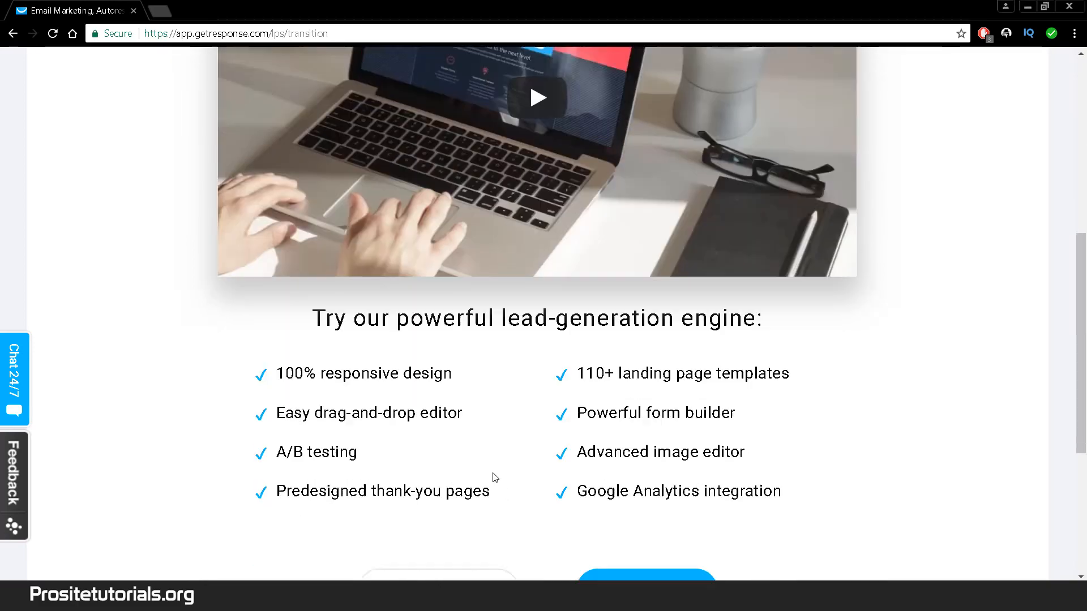
{"action": "scroll", "coordinate": [491, 474], "scroll_direction": "down", "scroll_amount": 1}
{"action": "scroll", "coordinate": [488, 474], "scroll_direction": "up", "scroll_amount": 10}
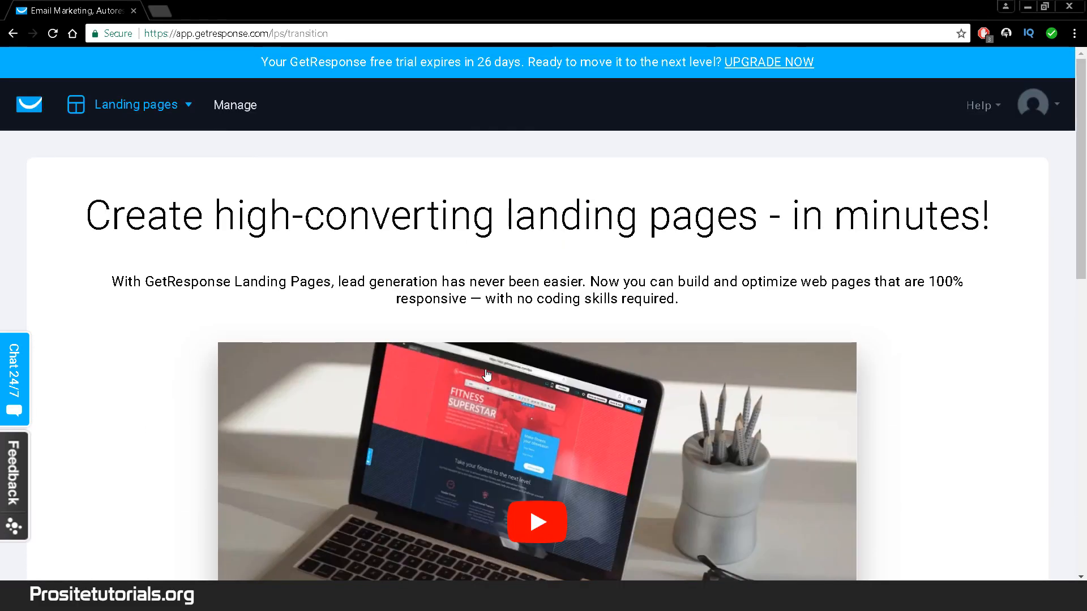
{"action": "scroll", "coordinate": [487, 379], "scroll_direction": "down", "scroll_amount": 3}
{"action": "scroll", "coordinate": [487, 374], "scroll_direction": "down", "scroll_amount": 2}
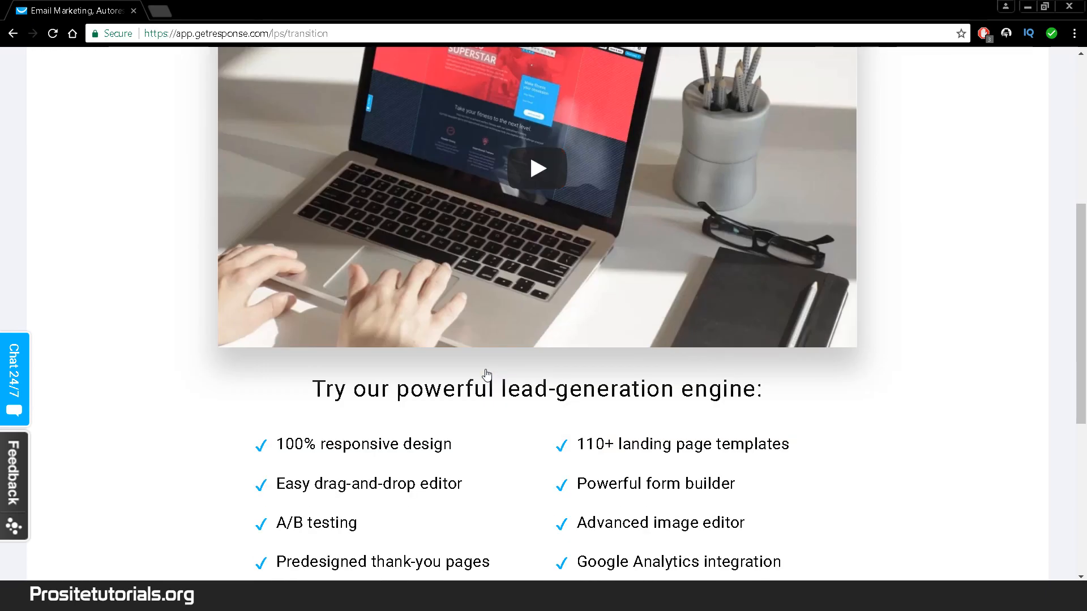
{"action": "scroll", "coordinate": [488, 374], "scroll_direction": "down", "scroll_amount": 2}
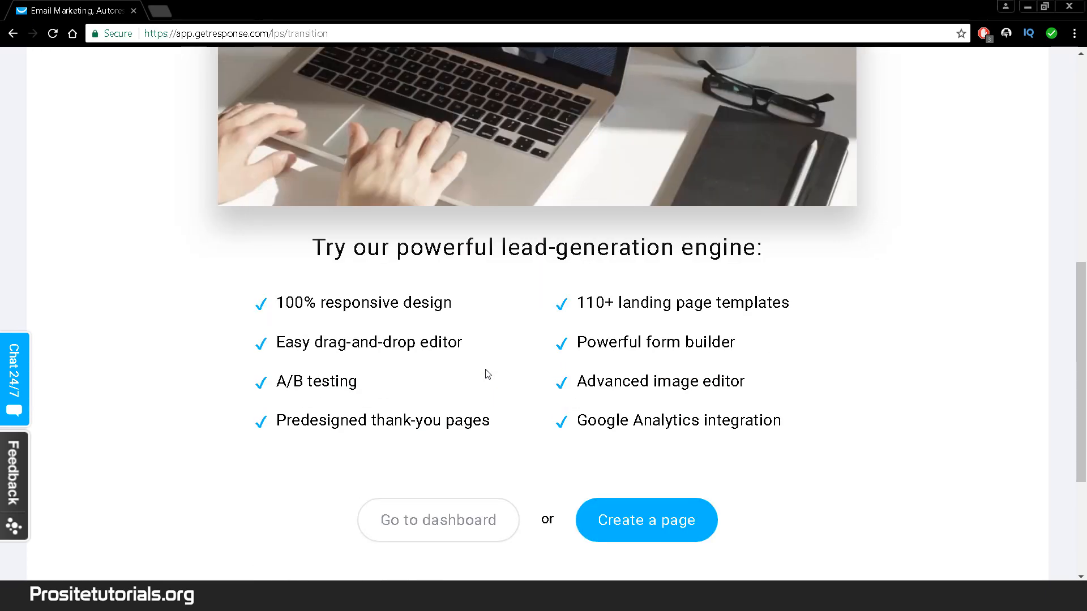
- Start creating a landing page and browse the most recent page templates
{"action": "left_click", "coordinate": [646, 519]}
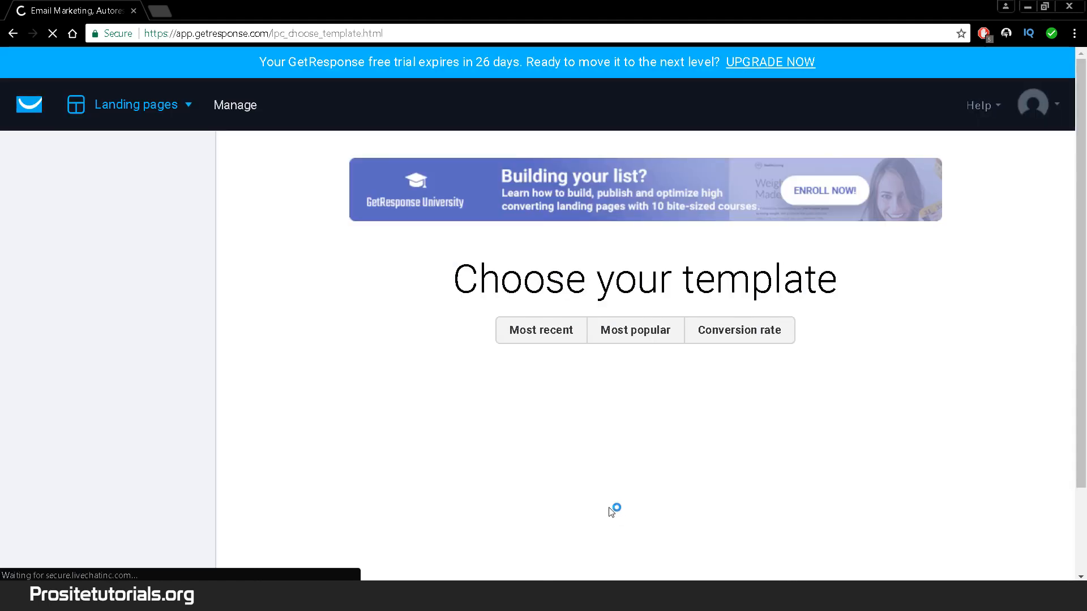
{"action": "scroll", "coordinate": [607, 504], "scroll_direction": "down", "scroll_amount": 2}
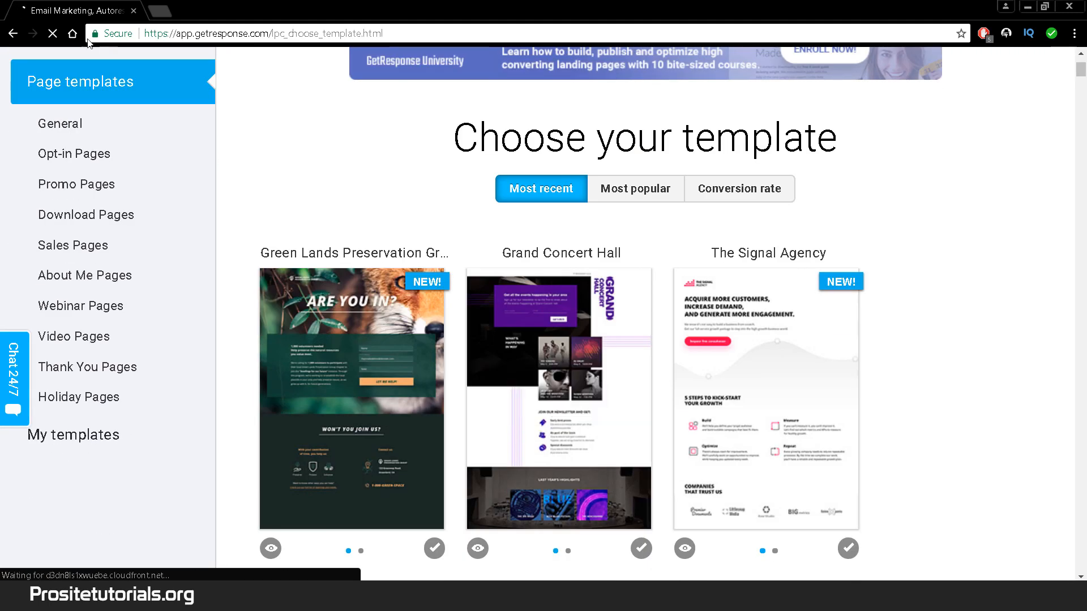
{"action": "scroll", "coordinate": [660, 411], "scroll_direction": "down", "scroll_amount": 3}
{"action": "scroll", "coordinate": [660, 408], "scroll_direction": "down", "scroll_amount": 2}
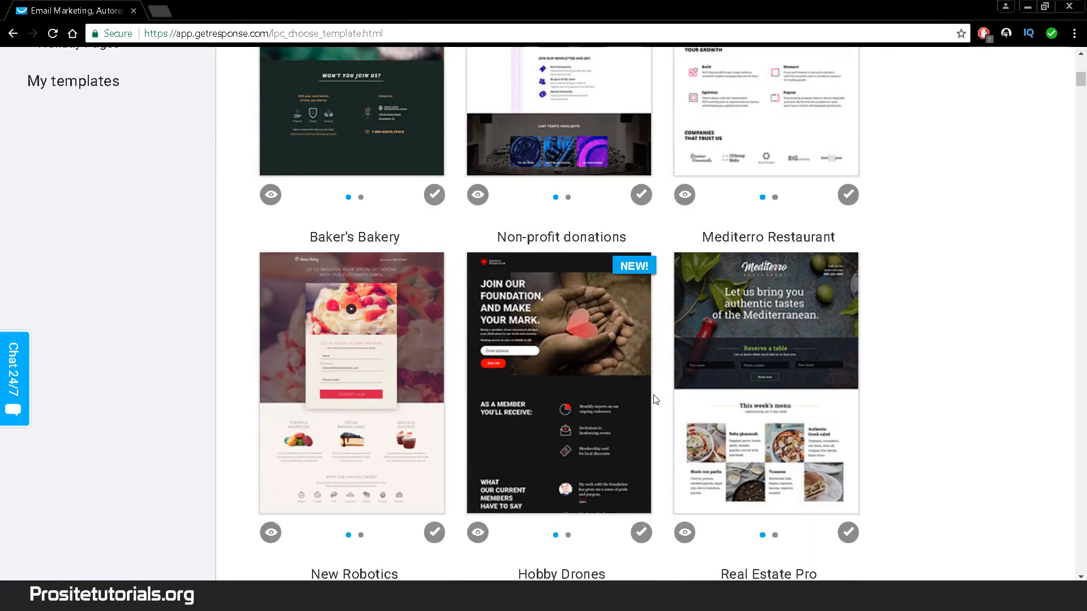
{"action": "scroll", "coordinate": [651, 396], "scroll_direction": "down", "scroll_amount": 3}
{"action": "scroll", "coordinate": [645, 396], "scroll_direction": "down", "scroll_amount": 2}
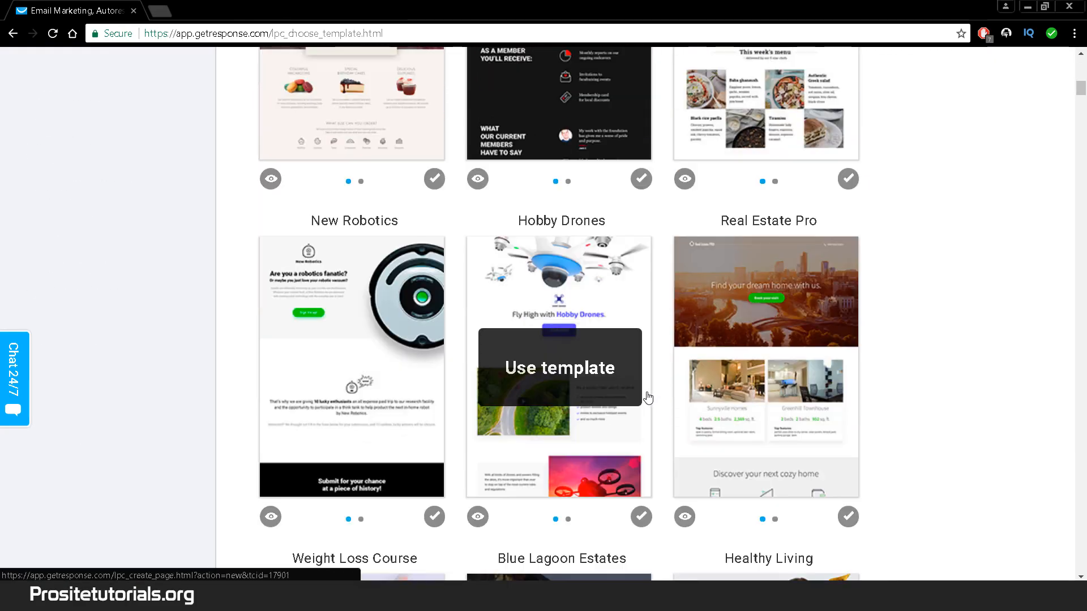
{"action": "scroll", "coordinate": [622, 400], "scroll_direction": "down", "scroll_amount": 6}
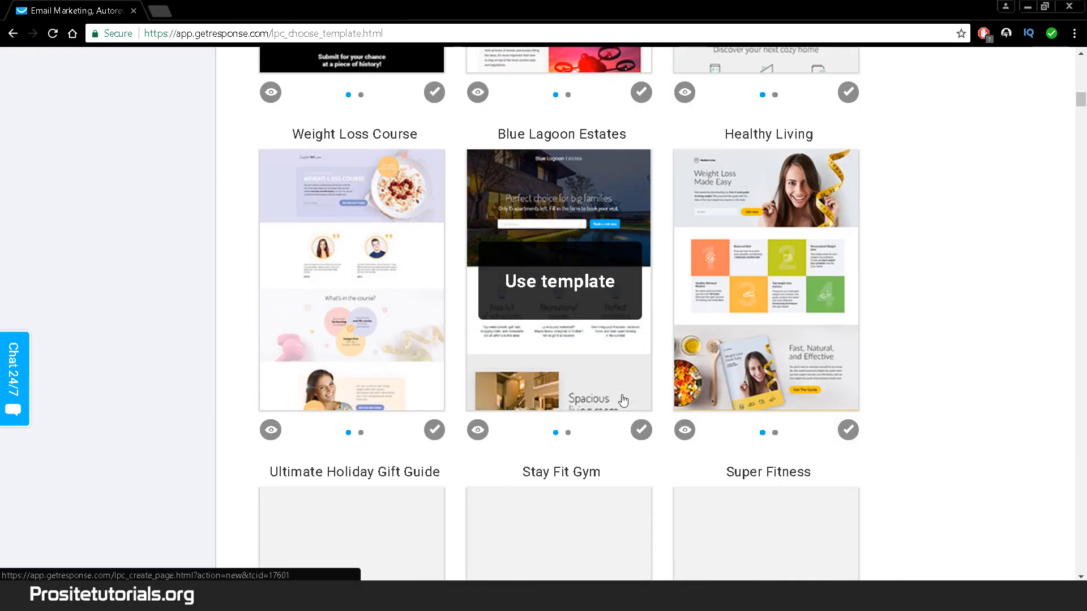
{"action": "scroll", "coordinate": [623, 401], "scroll_direction": "up", "scroll_amount": 6}
{"action": "scroll", "coordinate": [623, 400], "scroll_direction": "up", "scroll_amount": 10}
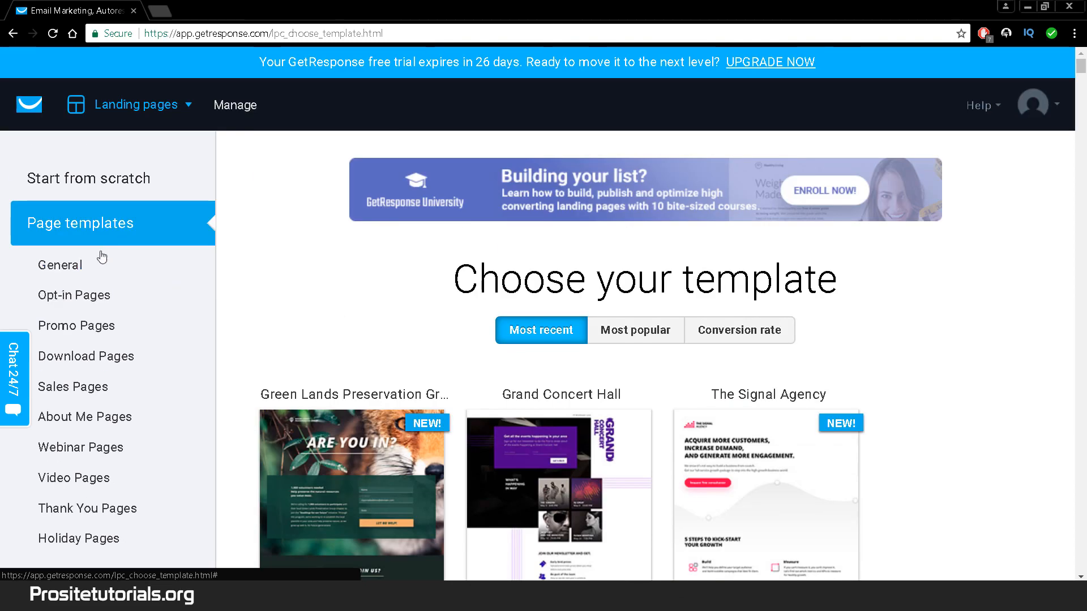
- Filter the templates to Opt-in Pages and use the Healthy Living template for the landing page
{"action": "left_click", "coordinate": [83, 300]}
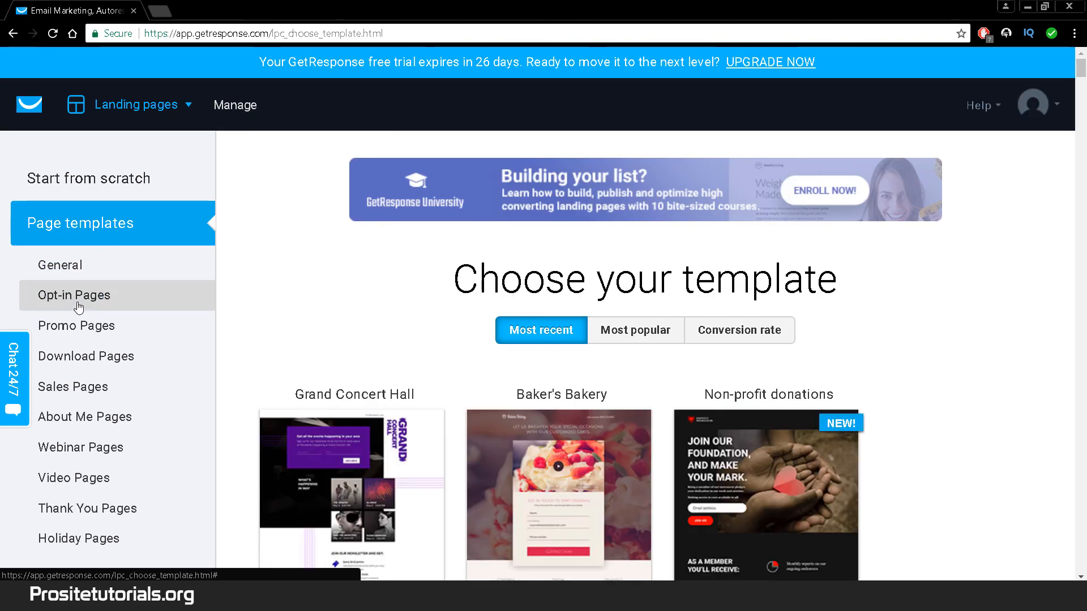
{"action": "scroll", "coordinate": [301, 358], "scroll_direction": "down", "scroll_amount": 3}
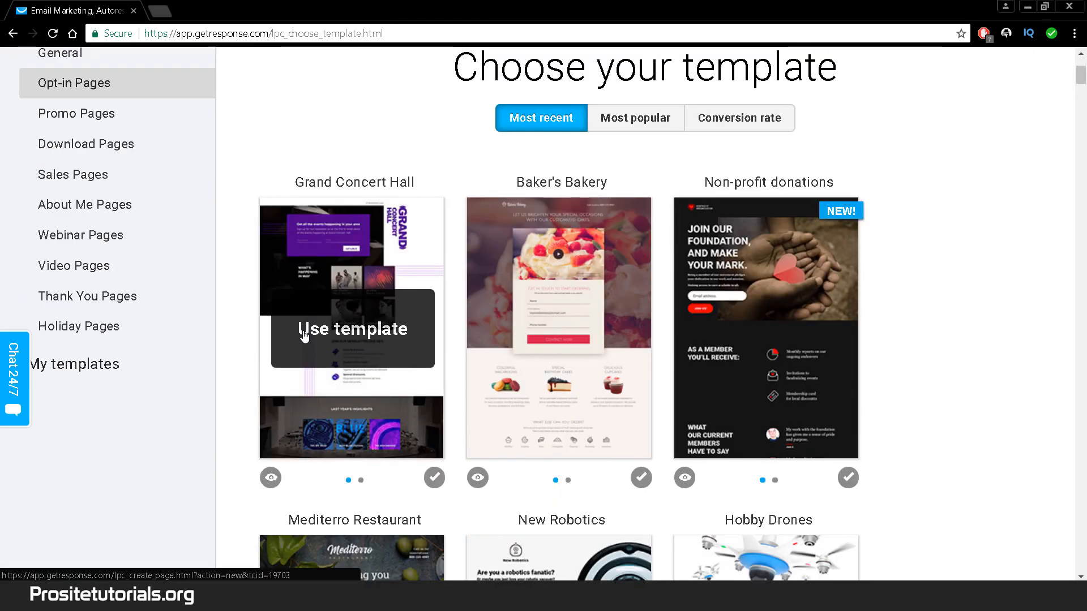
{"action": "scroll", "coordinate": [304, 336], "scroll_direction": "down", "scroll_amount": 5}
{"action": "scroll", "coordinate": [304, 336], "scroll_direction": "down", "scroll_amount": 7}
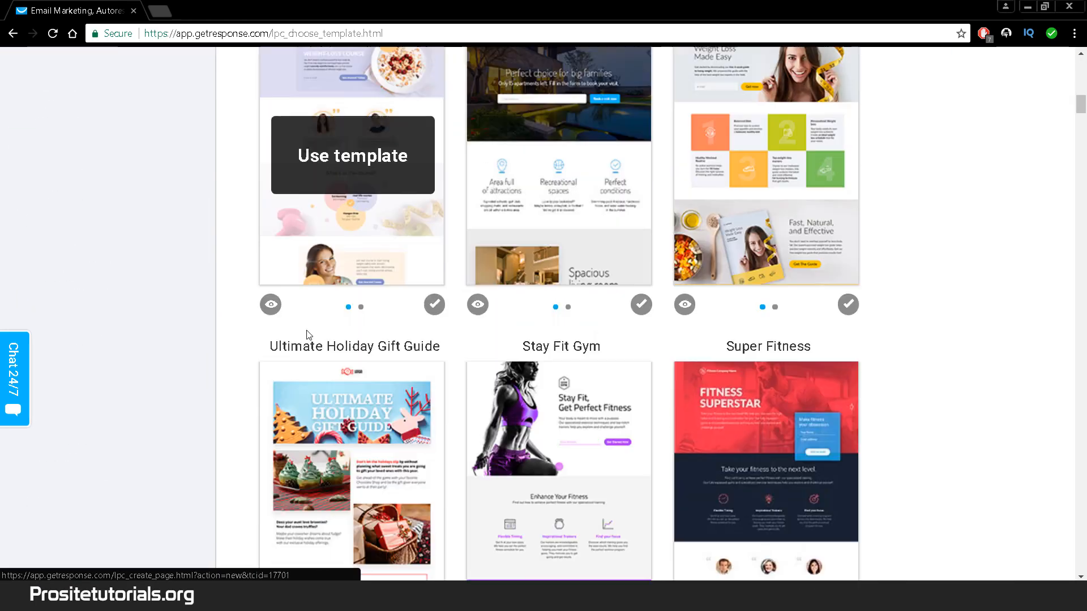
{"action": "scroll", "coordinate": [808, 187], "scroll_direction": "up", "scroll_amount": 1}
{"action": "scroll", "coordinate": [808, 187], "scroll_direction": "up", "scroll_amount": 1}
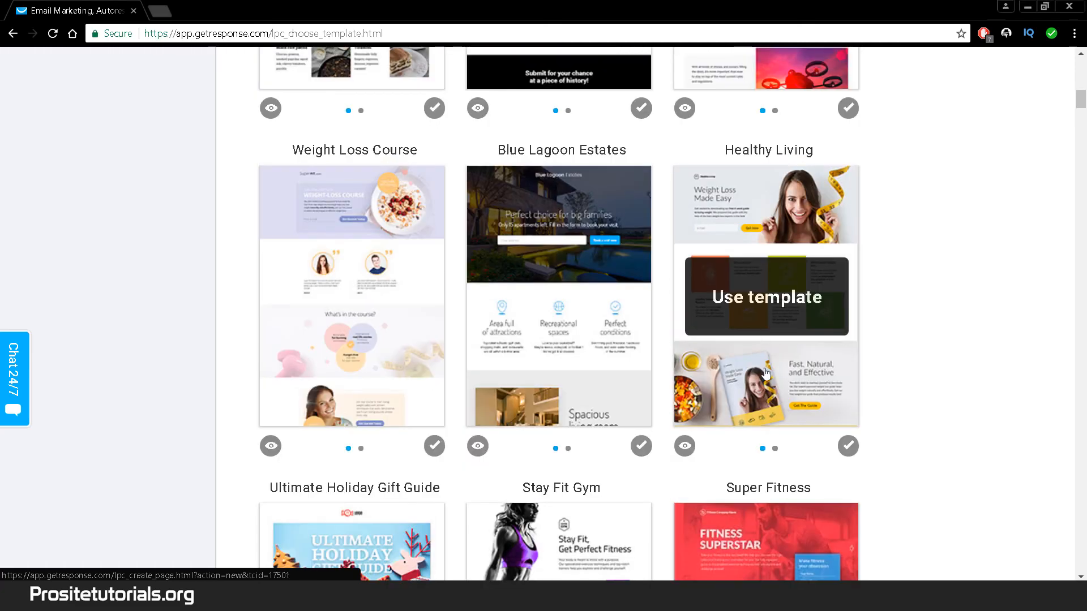
{"action": "left_click", "coordinate": [760, 301]}
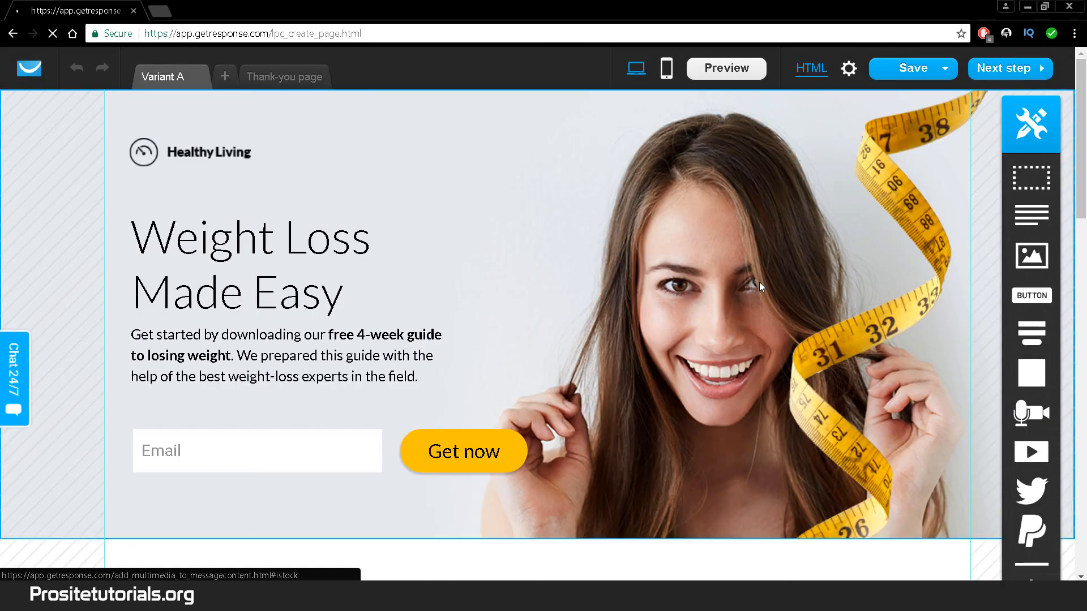
- Look through the Healthy Living page from its header and email form down to the guide section and footer
{"action": "scroll", "coordinate": [809, 428], "scroll_direction": "down", "scroll_amount": 1}
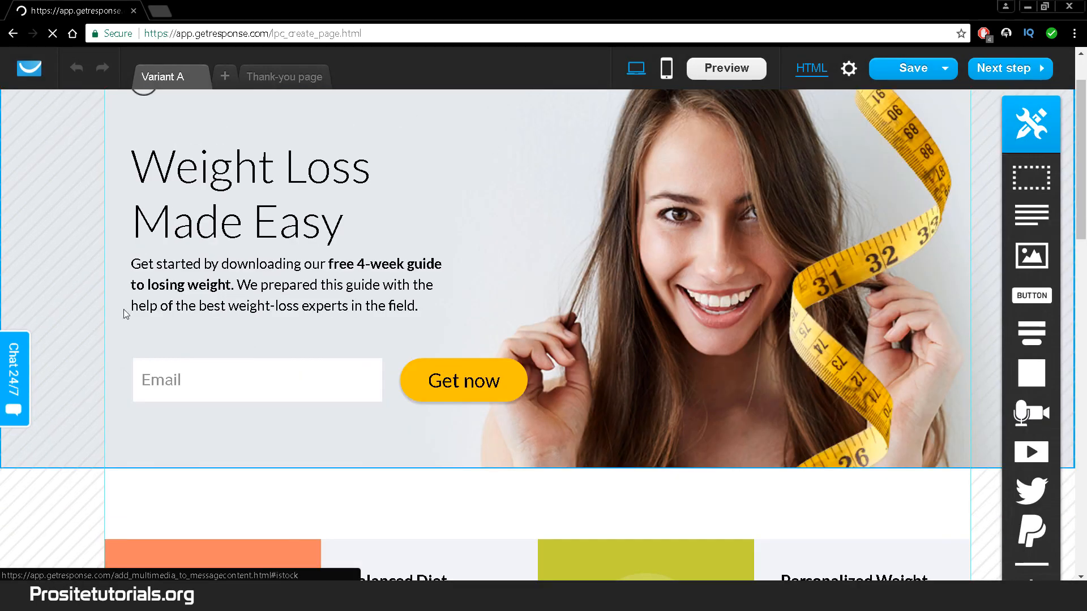
{"action": "scroll", "coordinate": [578, 223], "scroll_direction": "up", "scroll_amount": 1}
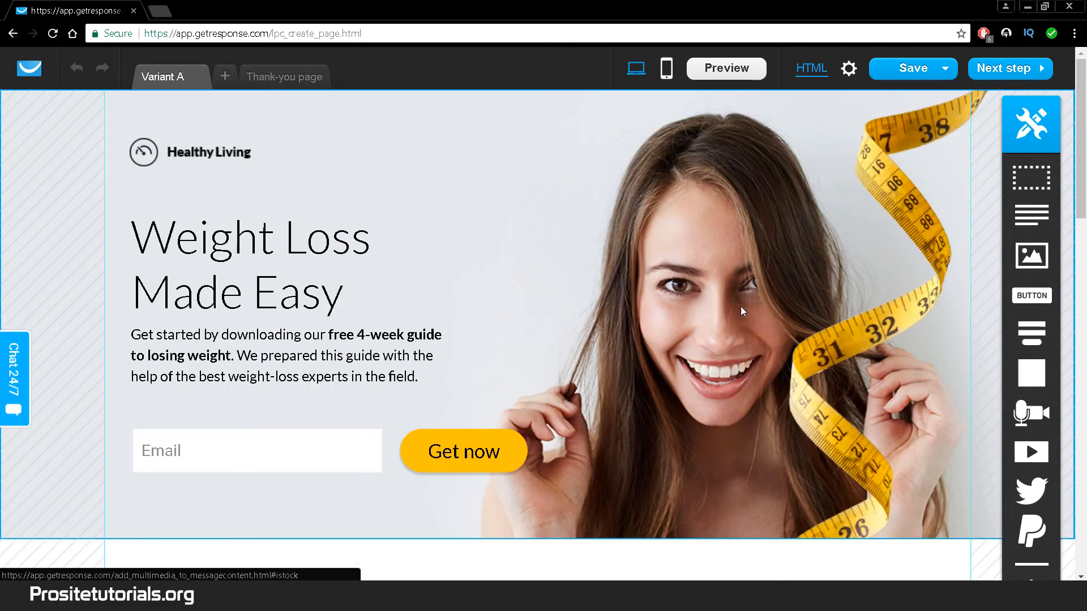
{"action": "scroll", "coordinate": [732, 323], "scroll_direction": "down", "scroll_amount": 1}
{"action": "scroll", "coordinate": [406, 323], "scroll_direction": "down", "scroll_amount": 9}
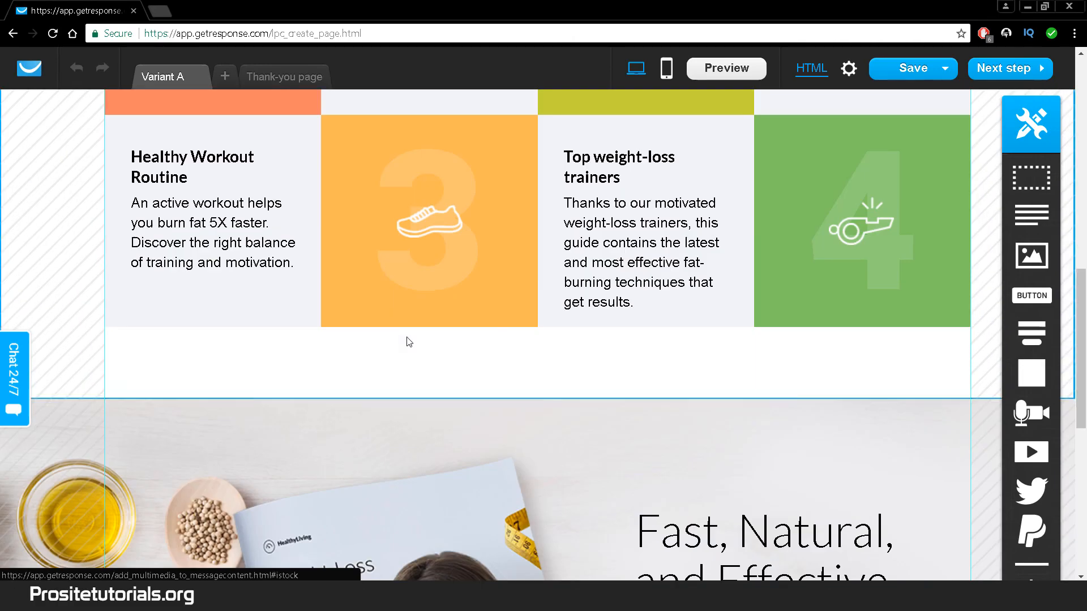
{"action": "scroll", "coordinate": [407, 319], "scroll_direction": "down", "scroll_amount": 7}
{"action": "scroll", "coordinate": [487, 317], "scroll_direction": "up", "scroll_amount": 5}
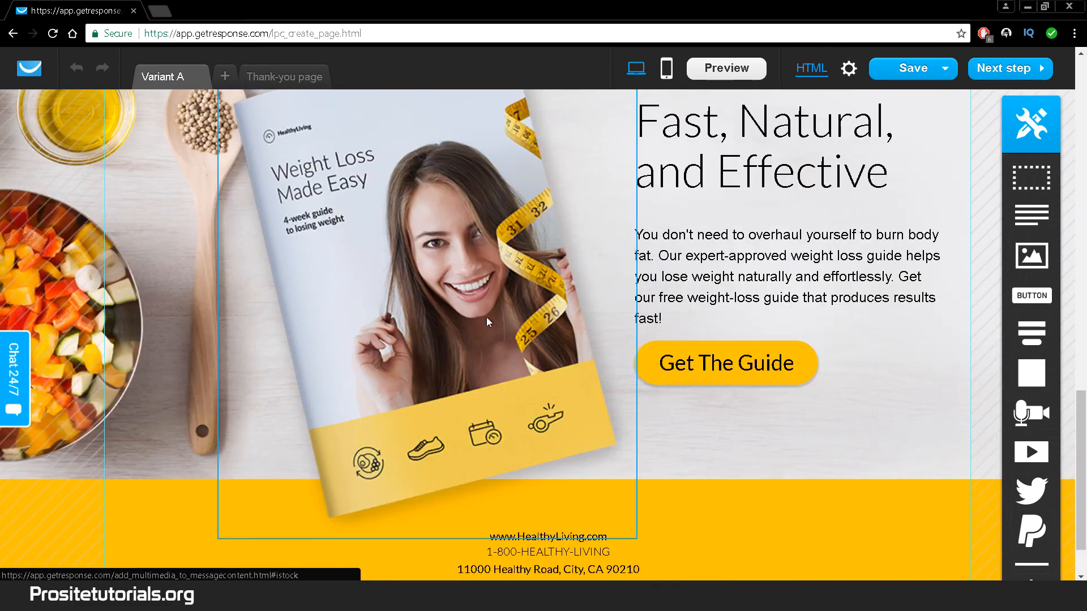
{"action": "scroll", "coordinate": [485, 237], "scroll_direction": "up", "scroll_amount": 12}
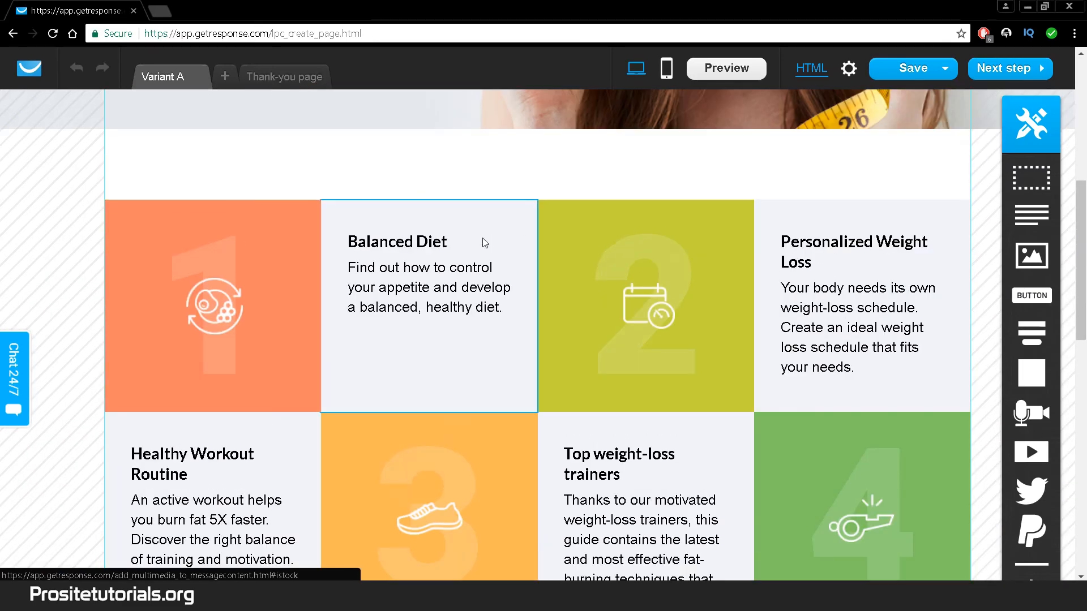
{"action": "scroll", "coordinate": [505, 211], "scroll_direction": "up", "scroll_amount": 1}
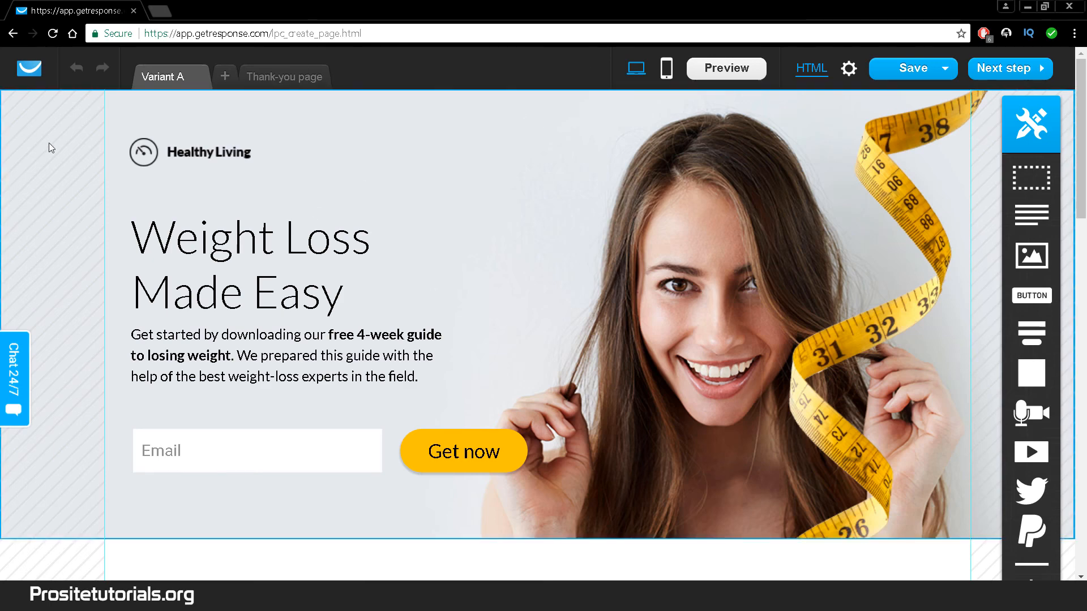
{"action": "scroll", "coordinate": [67, 244], "scroll_direction": "down", "scroll_amount": 1}
{"action": "scroll", "coordinate": [563, 316], "scroll_direction": "down", "scroll_amount": 7}
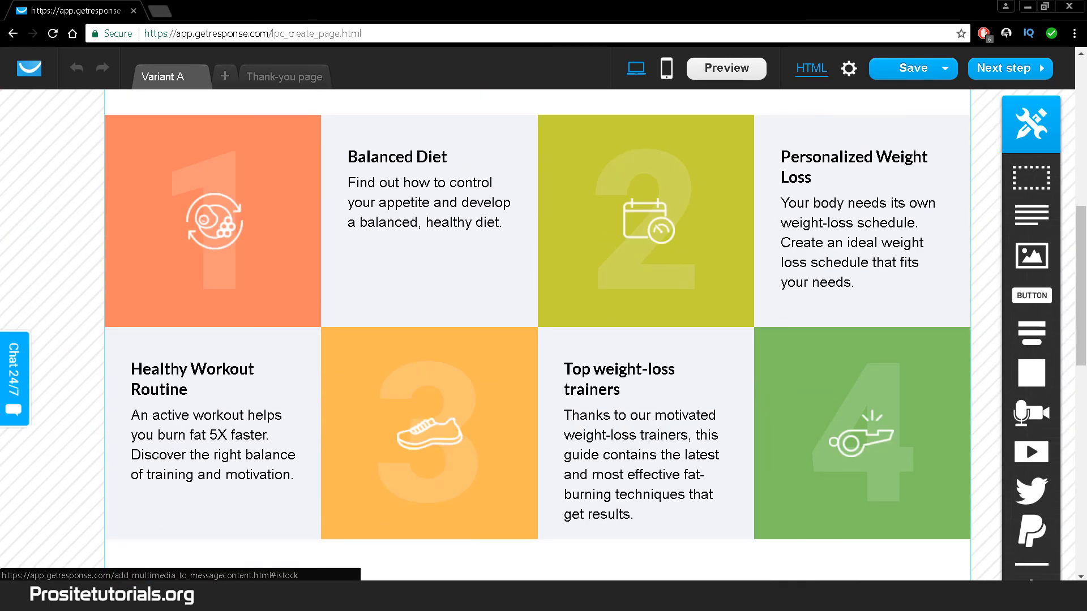
{"action": "scroll", "coordinate": [542, 491], "scroll_direction": "down", "scroll_amount": 10}
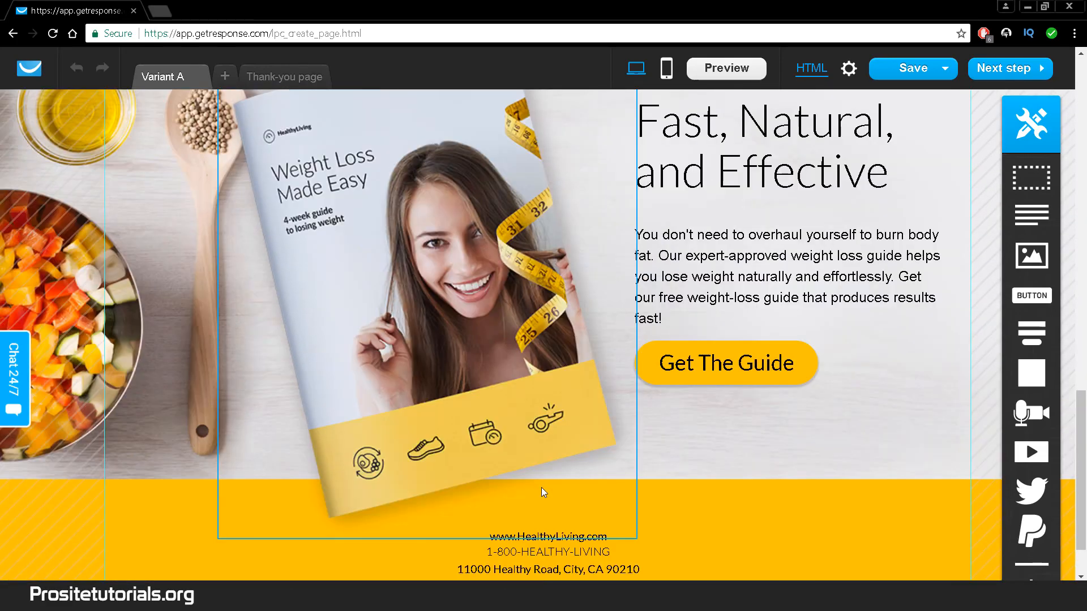
{"action": "scroll", "coordinate": [541, 487], "scroll_direction": "up", "scroll_amount": 18}
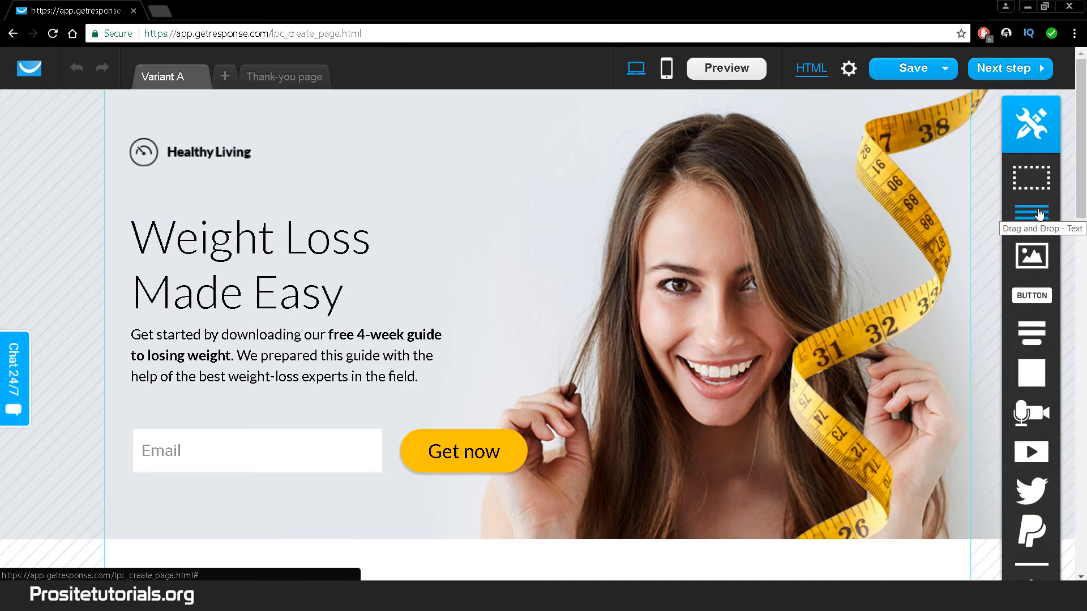
- Try adding sample text, image and button elements to the page's header section, deleting each one
{"action": "left_click_drag", "start_coordinate": [1039, 213], "coordinate": [518, 183]}
{"action": "left_click", "coordinate": [657, 159]}
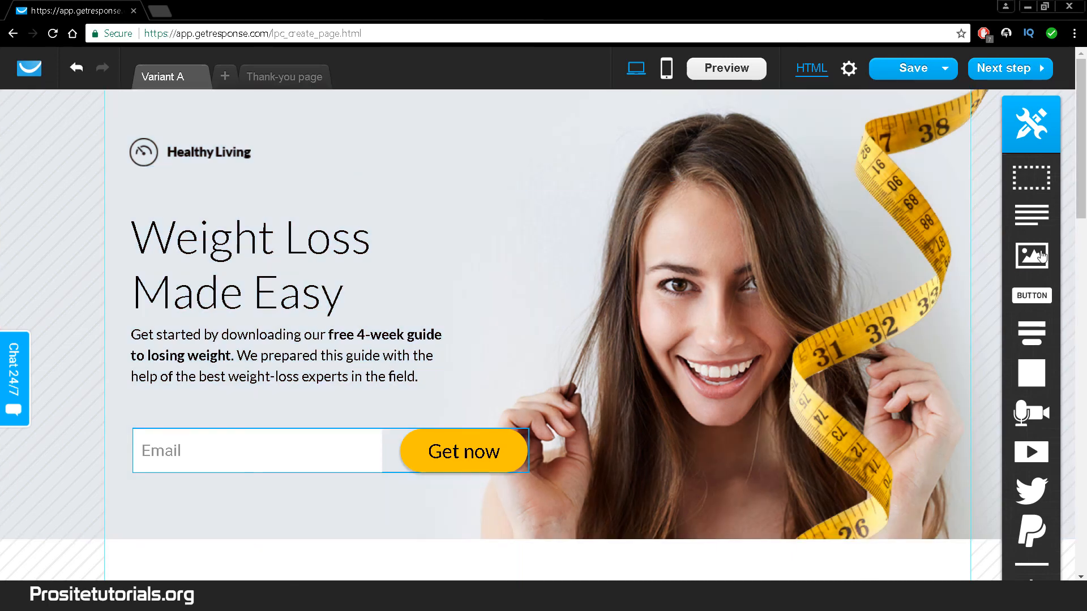
{"action": "left_click_drag", "start_coordinate": [1040, 257], "coordinate": [861, 247]}
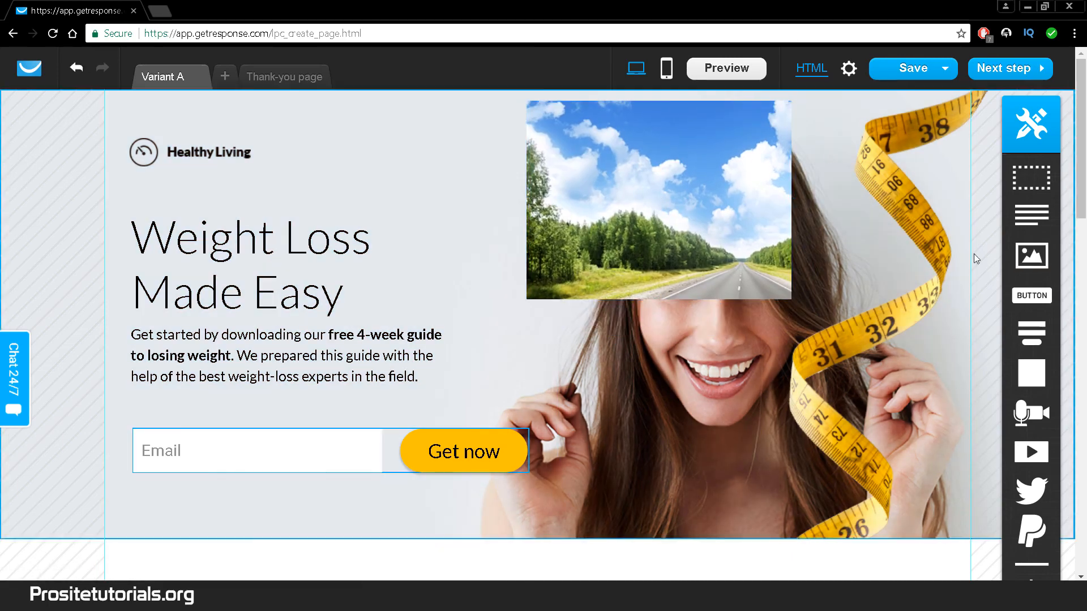
{"action": "left_click", "coordinate": [747, 207]}
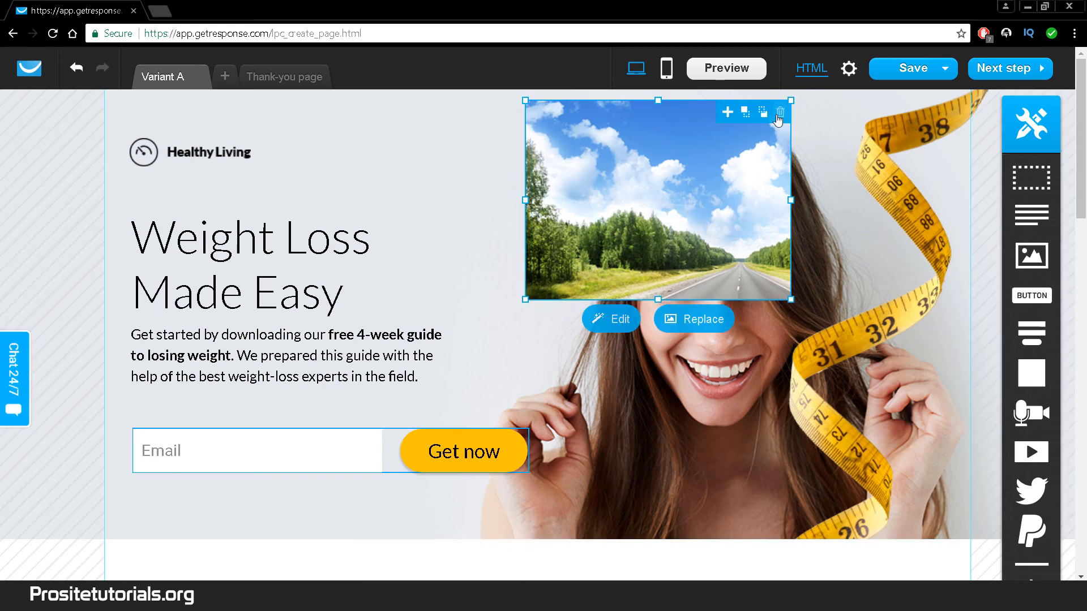
{"action": "left_click", "coordinate": [779, 116]}
{"action": "left_click_drag", "start_coordinate": [1031, 295], "coordinate": [630, 187]}
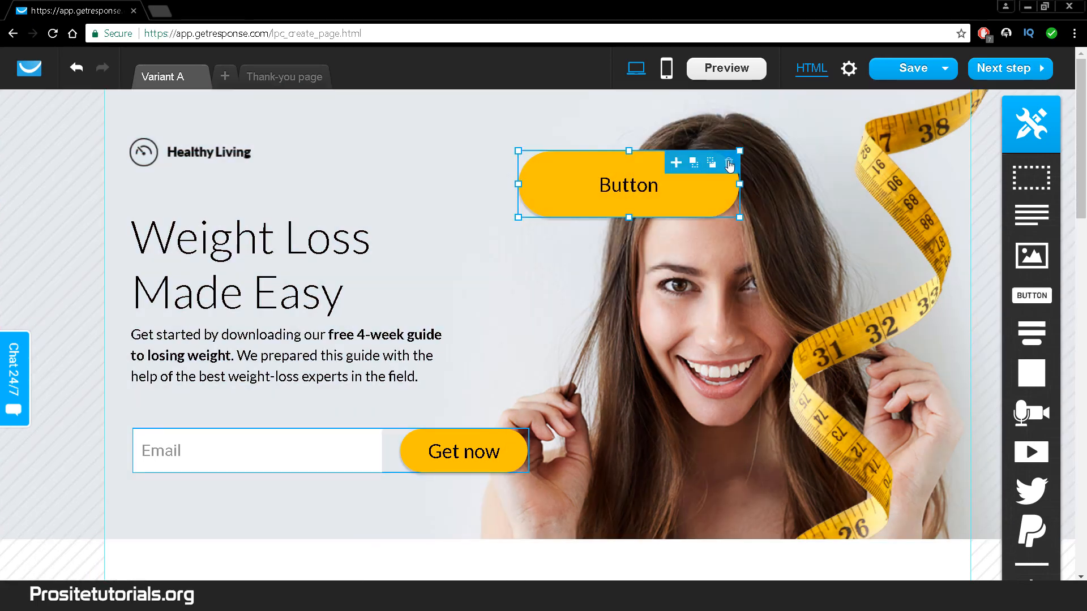
{"action": "left_click", "coordinate": [729, 164]}
- Review the landing page's email form, numbered feature blocks and footer, and check the social sharing buttons available to add
{"action": "scroll", "coordinate": [549, 386], "scroll_direction": "down", "scroll_amount": 1}
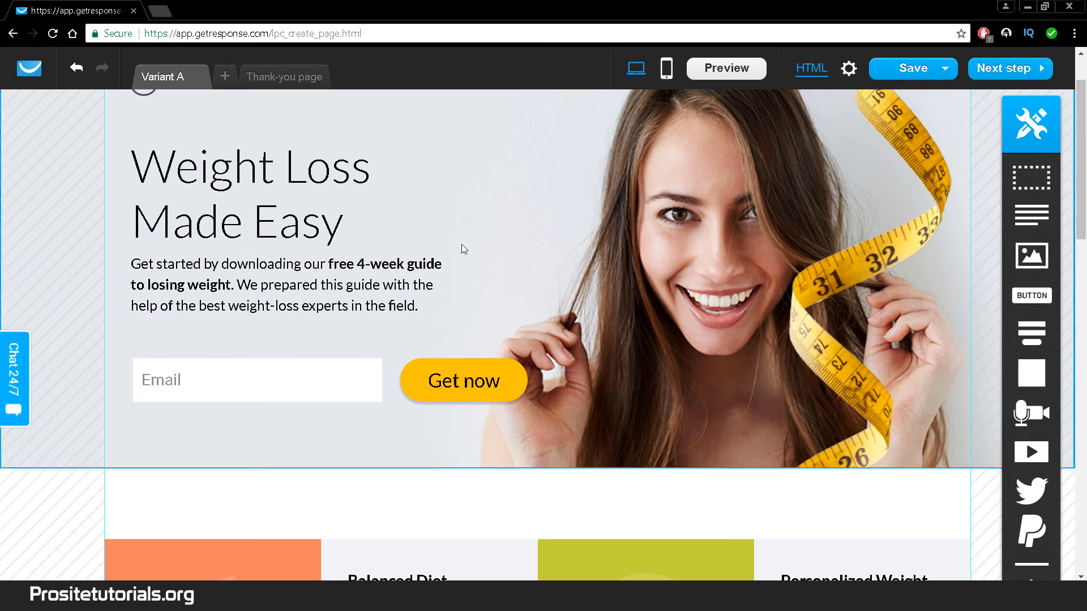
{"action": "scroll", "coordinate": [461, 245], "scroll_direction": "up", "scroll_amount": 1}
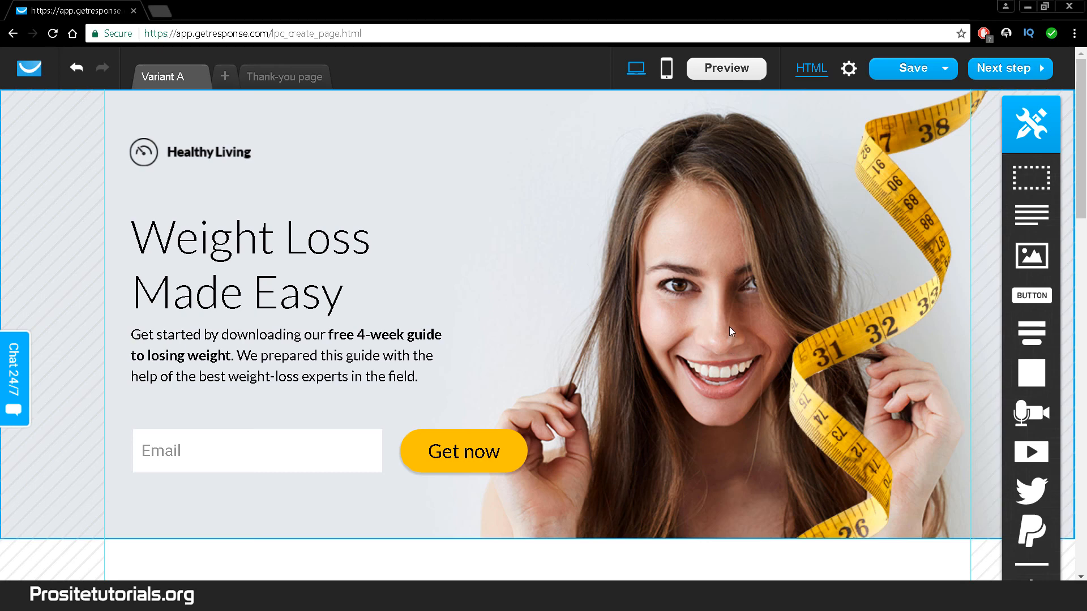
{"action": "scroll", "coordinate": [455, 371], "scroll_direction": "down", "scroll_amount": 1}
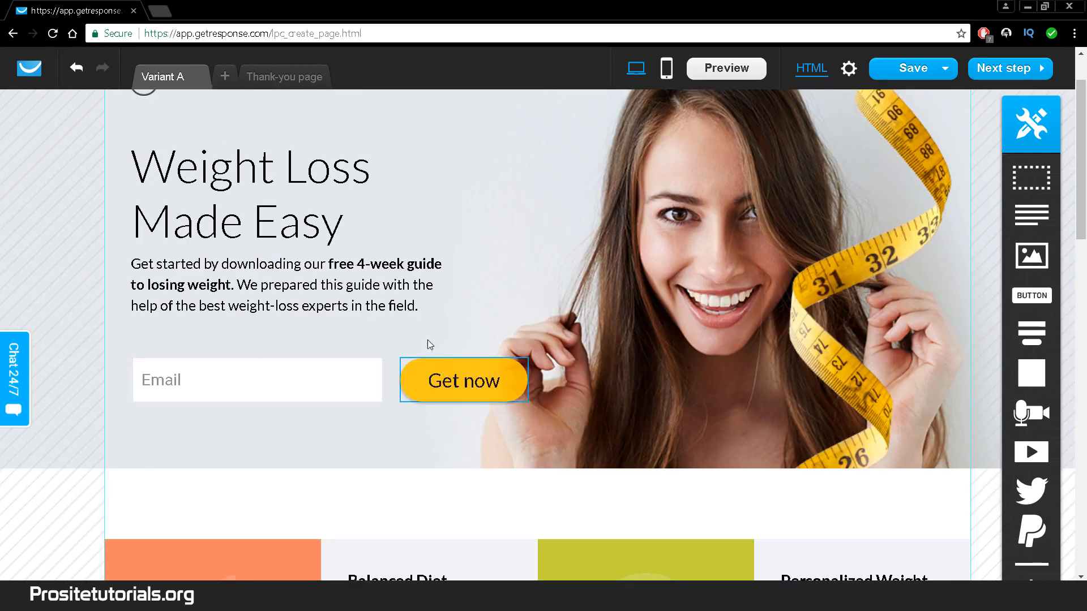
{"action": "scroll", "coordinate": [427, 344], "scroll_direction": "up", "scroll_amount": 1}
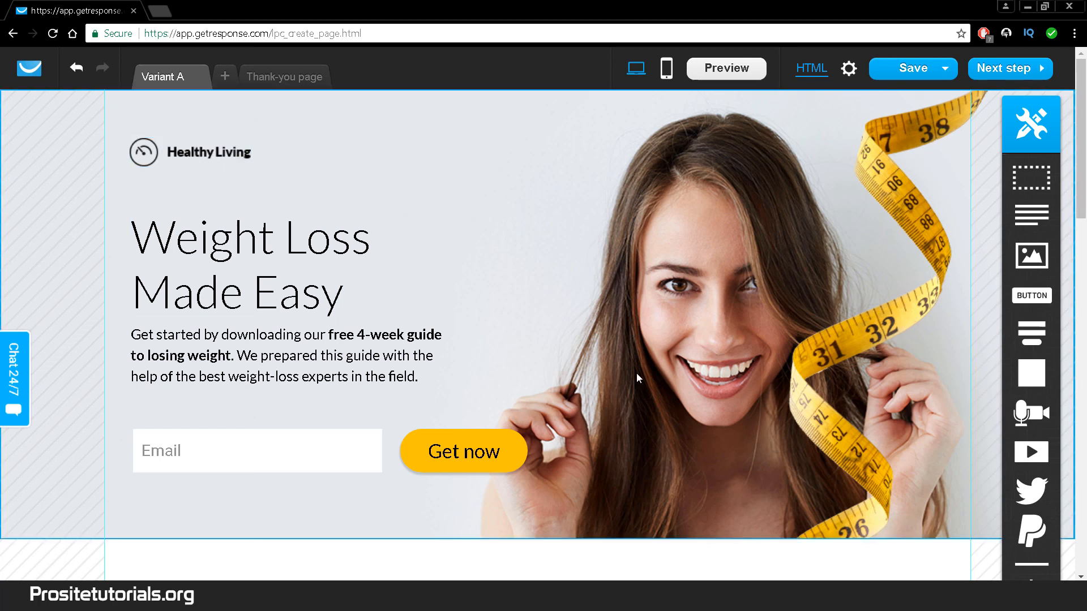
{"action": "scroll", "coordinate": [301, 205], "scroll_direction": "down", "scroll_amount": 5}
{"action": "scroll", "coordinate": [301, 205], "scroll_direction": "down", "scroll_amount": 14}
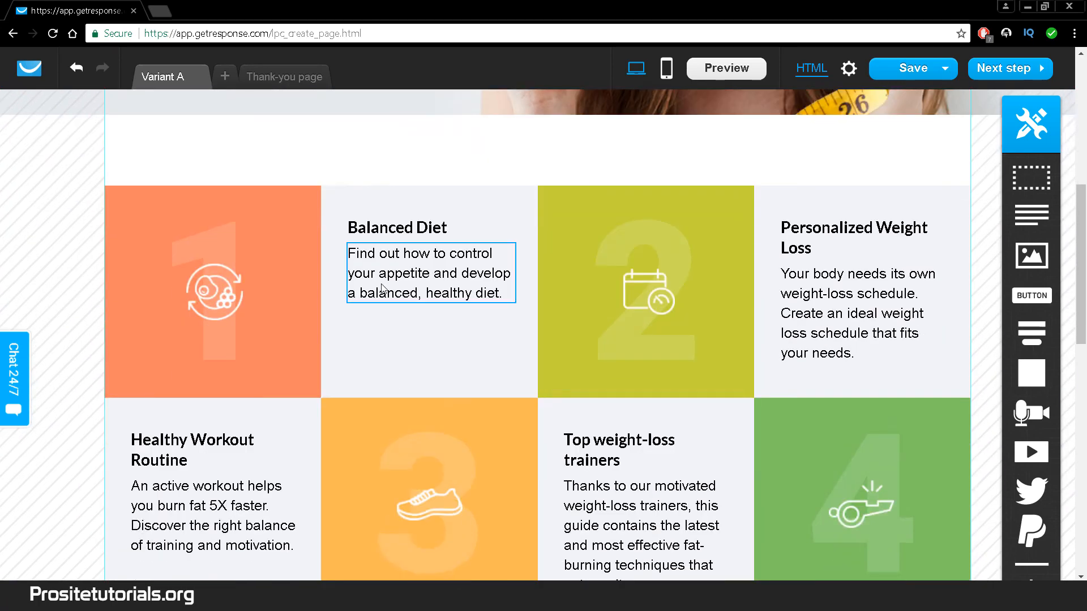
{"action": "scroll", "coordinate": [424, 297], "scroll_direction": "down", "scroll_amount": 4}
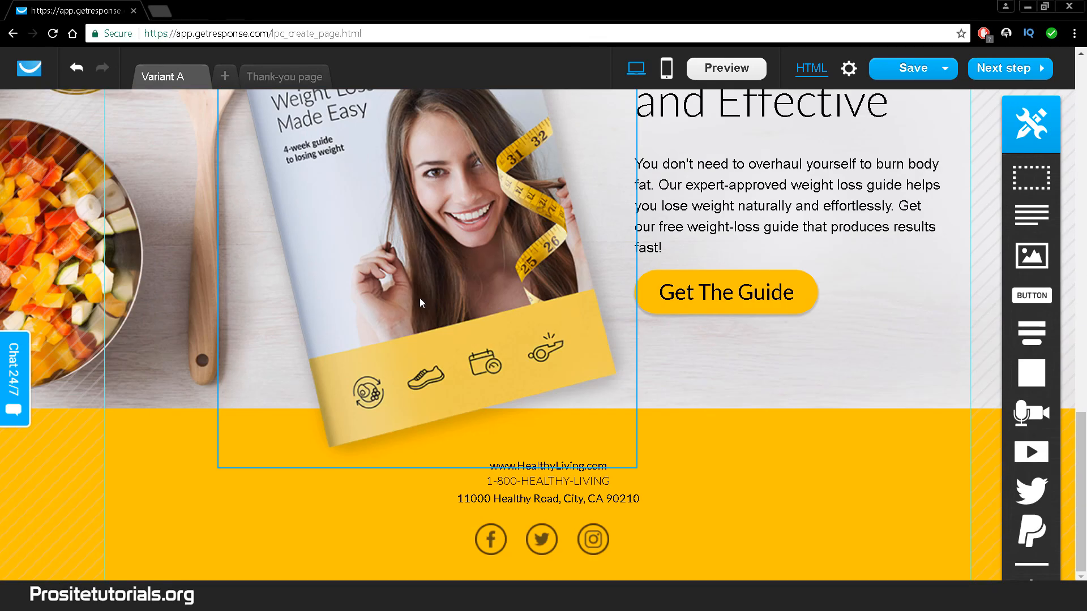
{"action": "scroll", "coordinate": [430, 274], "scroll_direction": "up", "scroll_amount": 7}
{"action": "scroll", "coordinate": [1018, 453], "scroll_direction": "down", "scroll_amount": 4}
{"action": "mouse_move", "coordinate": [1015, 481]}
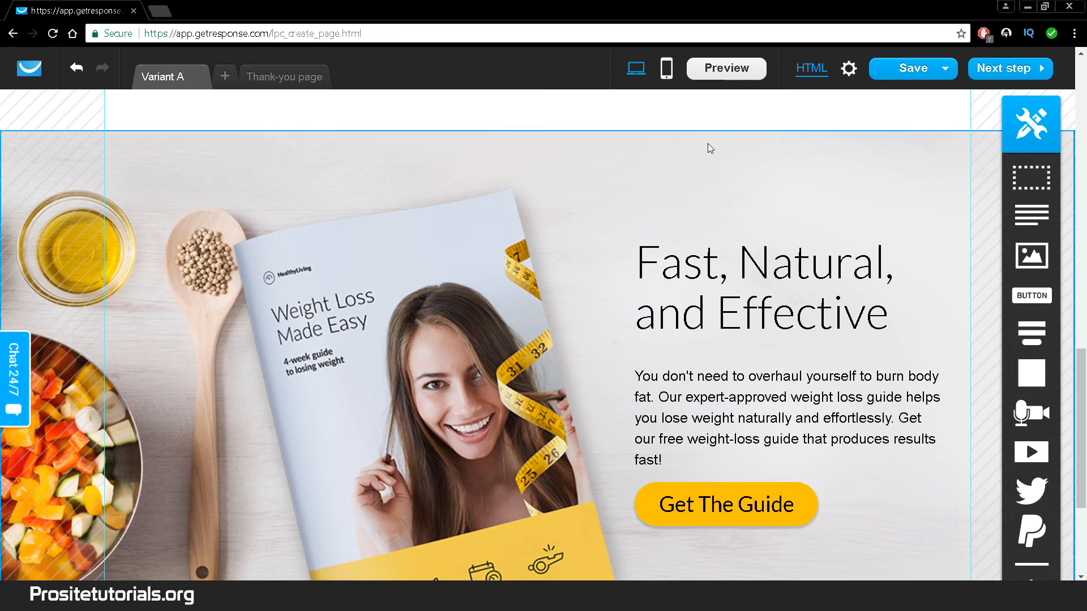
{"action": "scroll", "coordinate": [975, 480], "scroll_direction": "up", "scroll_amount": 4}
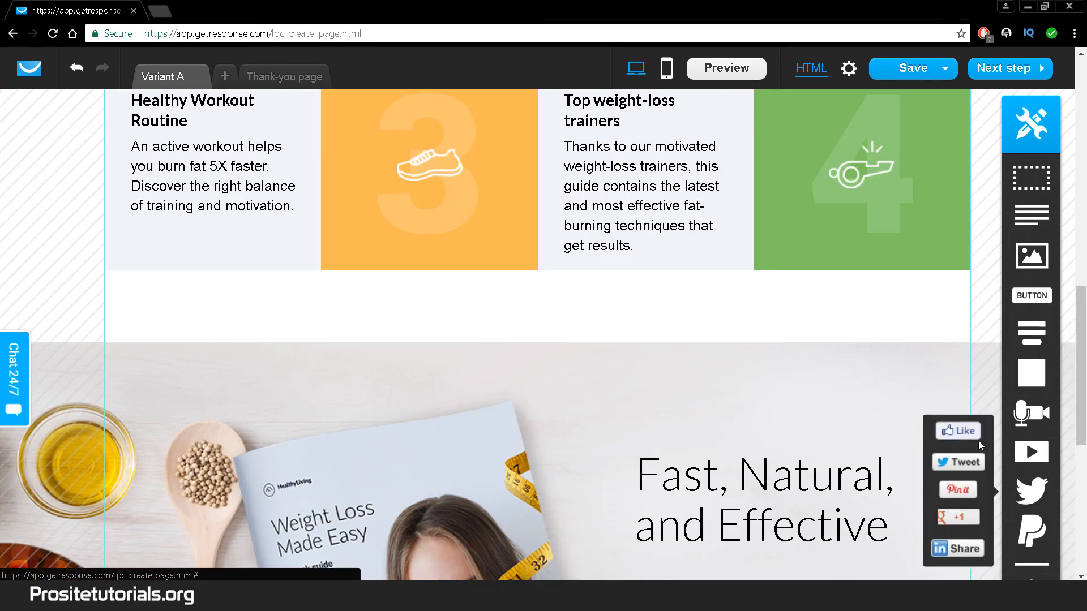
{"action": "scroll", "coordinate": [959, 424], "scroll_direction": "up", "scroll_amount": 3}
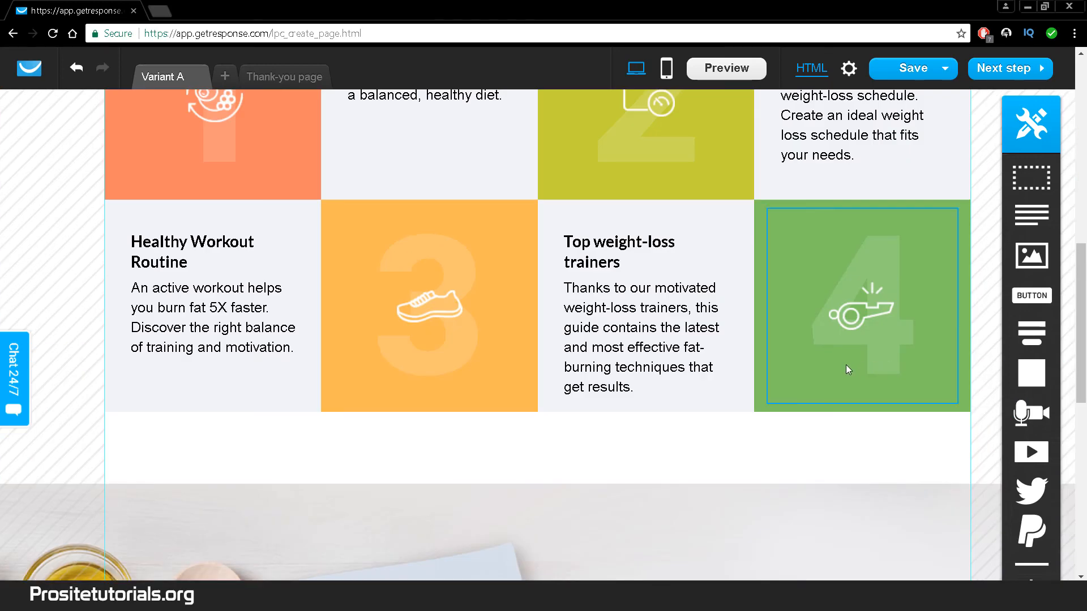
{"action": "scroll", "coordinate": [525, 259], "scroll_direction": "up", "scroll_amount": 1}
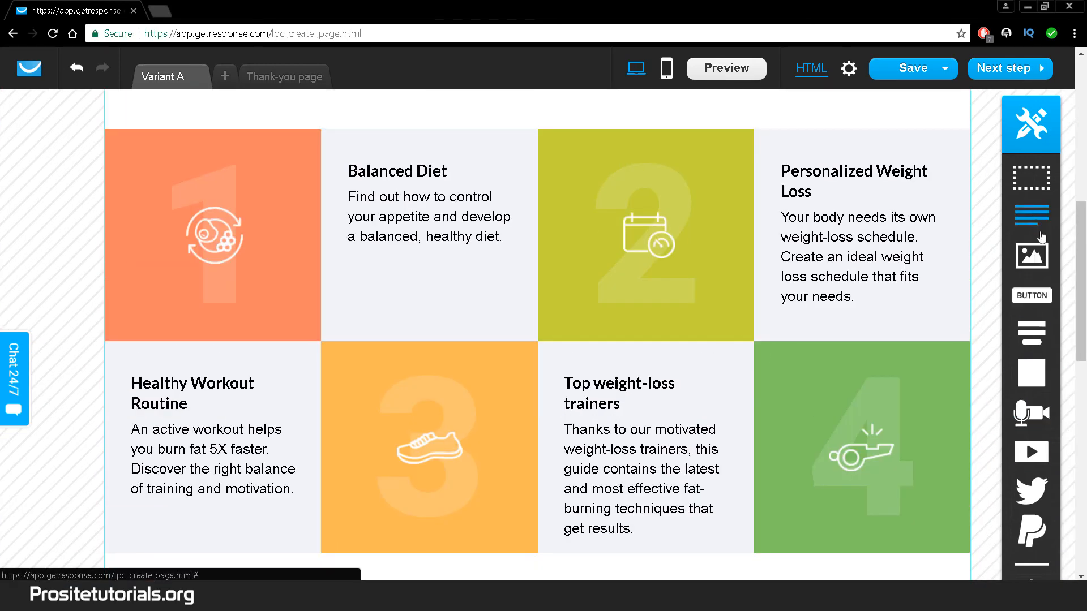
{"action": "scroll", "coordinate": [776, 222], "scroll_direction": "down", "scroll_amount": 4}
{"action": "scroll", "coordinate": [669, 277], "scroll_direction": "up", "scroll_amount": 5}
{"action": "scroll", "coordinate": [668, 275], "scroll_direction": "up", "scroll_amount": 8}
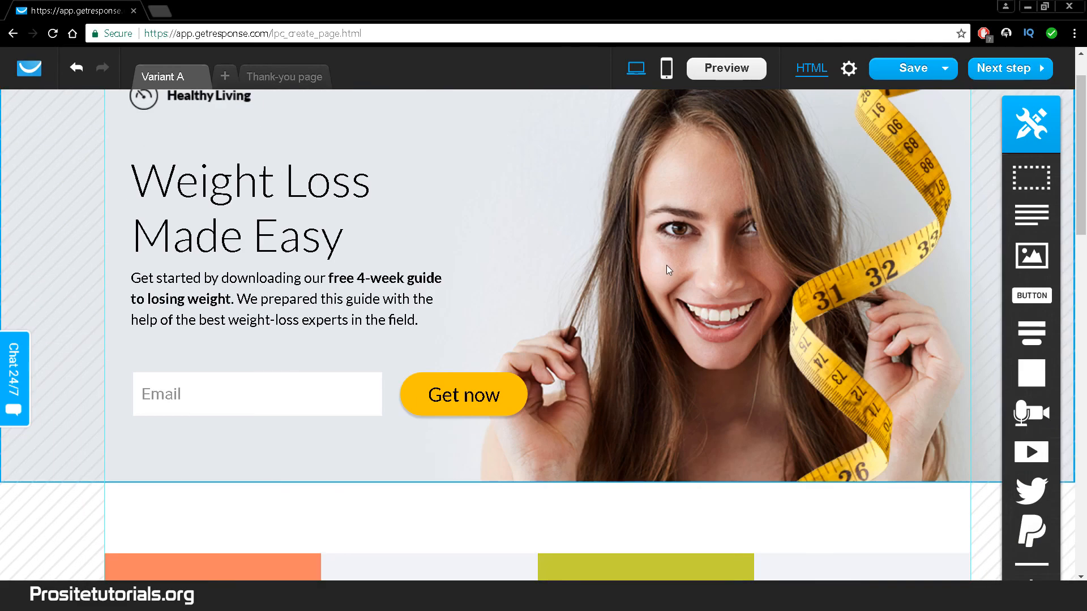
- Check the landing page's mobile layout, return to the desktop layout, and proceed to the page settings without a mobile version
{"action": "left_click", "coordinate": [665, 74]}
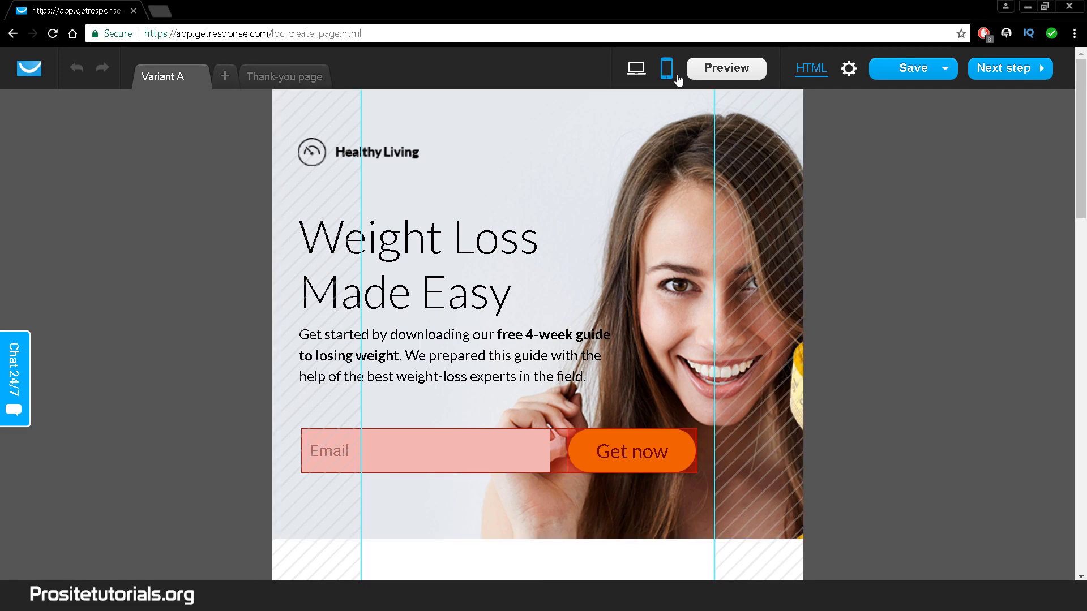
{"action": "left_click", "coordinate": [638, 70]}
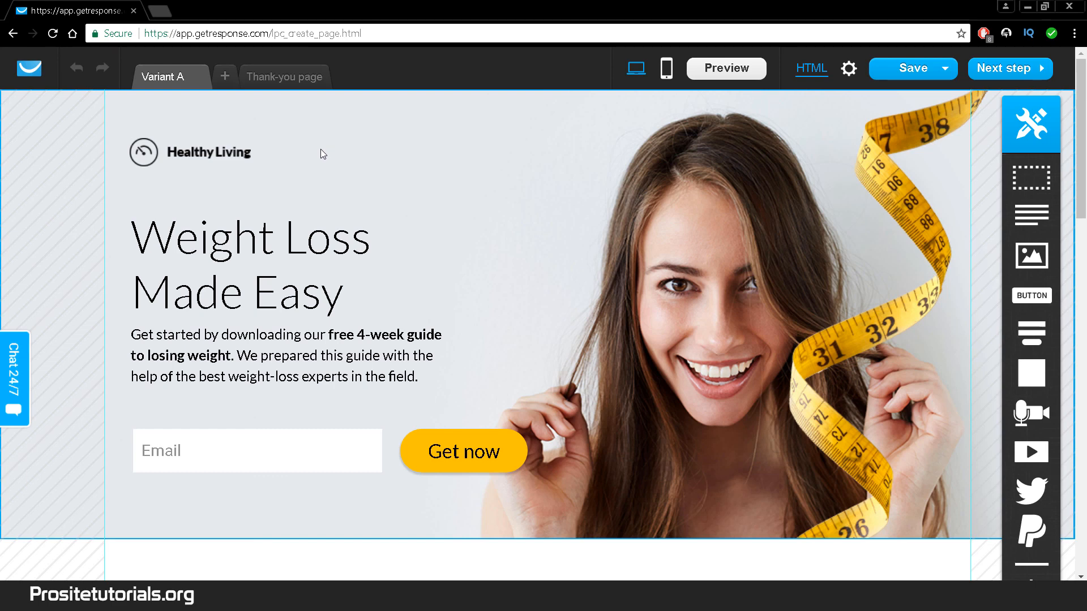
{"action": "left_click", "coordinate": [1004, 74]}
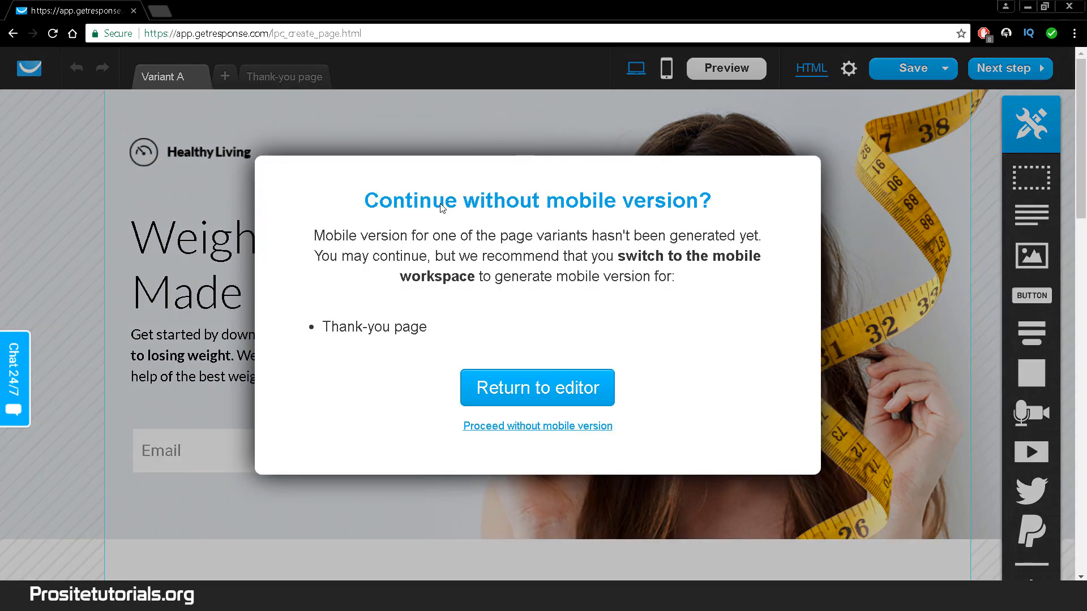
{"action": "left_click", "coordinate": [497, 428]}
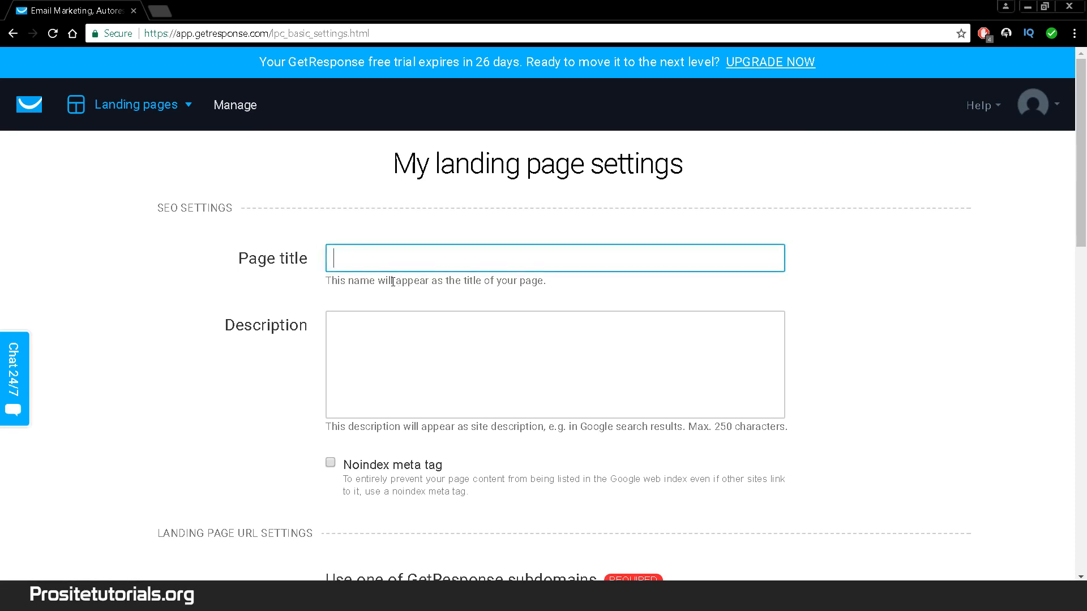
- Enter "Healthy" as both the page title and the description in the SEO settings
{"action": "type", "text": "Healthy"}
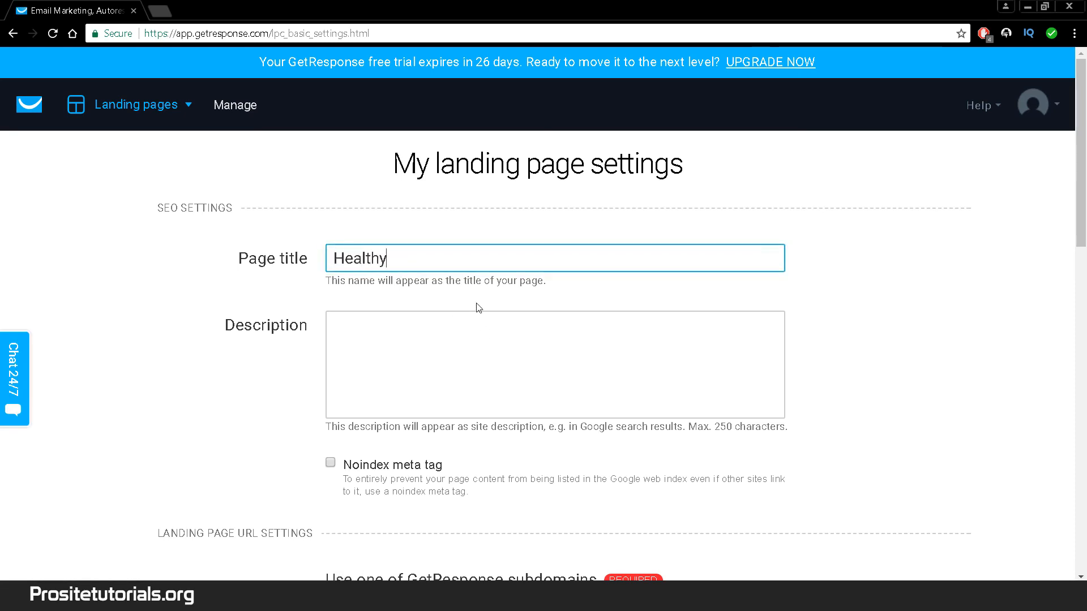
{"action": "double_click", "coordinate": [489, 264]}
{"action": "key", "text": "ctrl+c"}
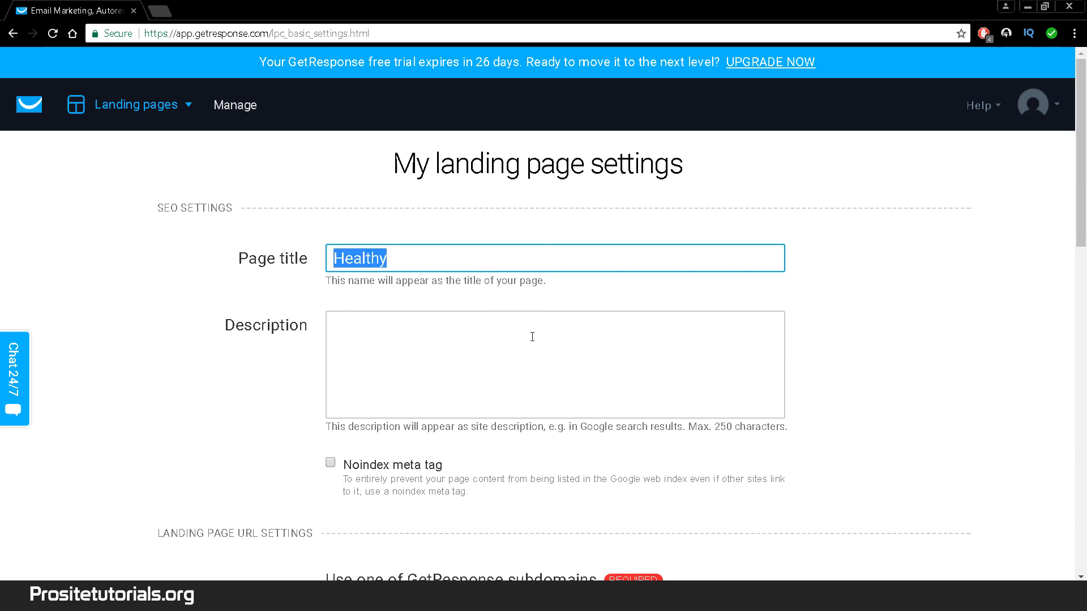
{"action": "left_click", "coordinate": [530, 336]}
{"action": "key", "text": "ctrl+v"}
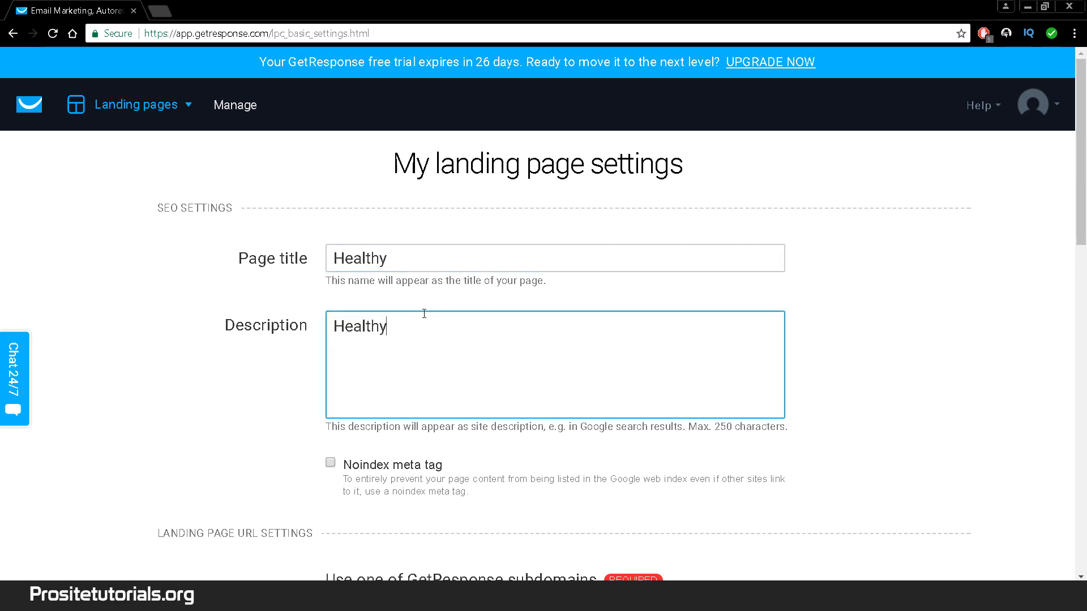
- Set the landing page's GetResponse subdomain to healthy-demo on gr8.com
{"action": "scroll", "coordinate": [517, 368], "scroll_direction": "down", "scroll_amount": 5}
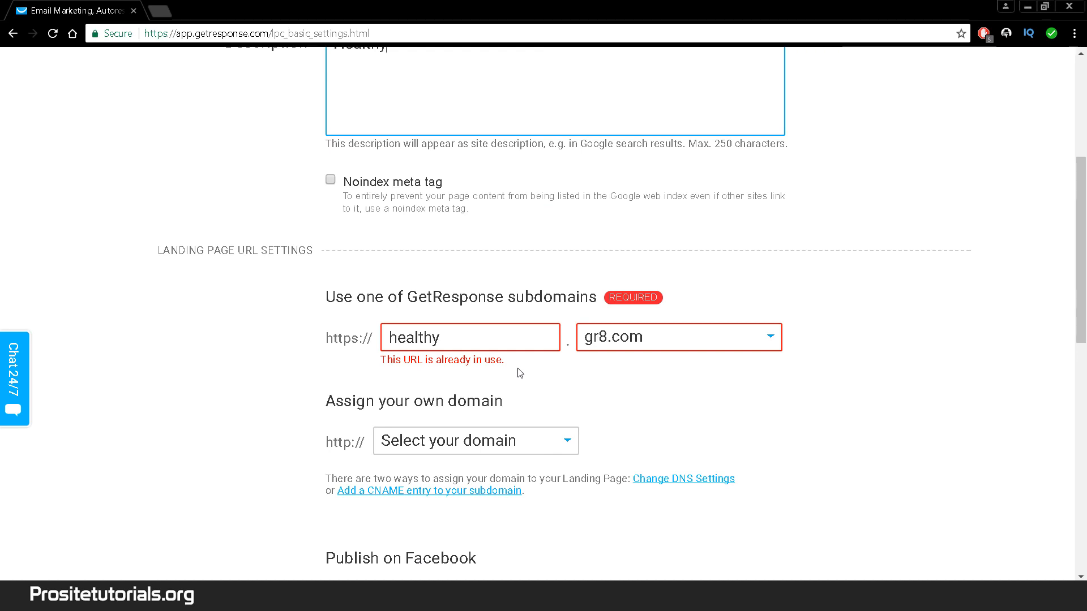
{"action": "left_click", "coordinate": [471, 342]}
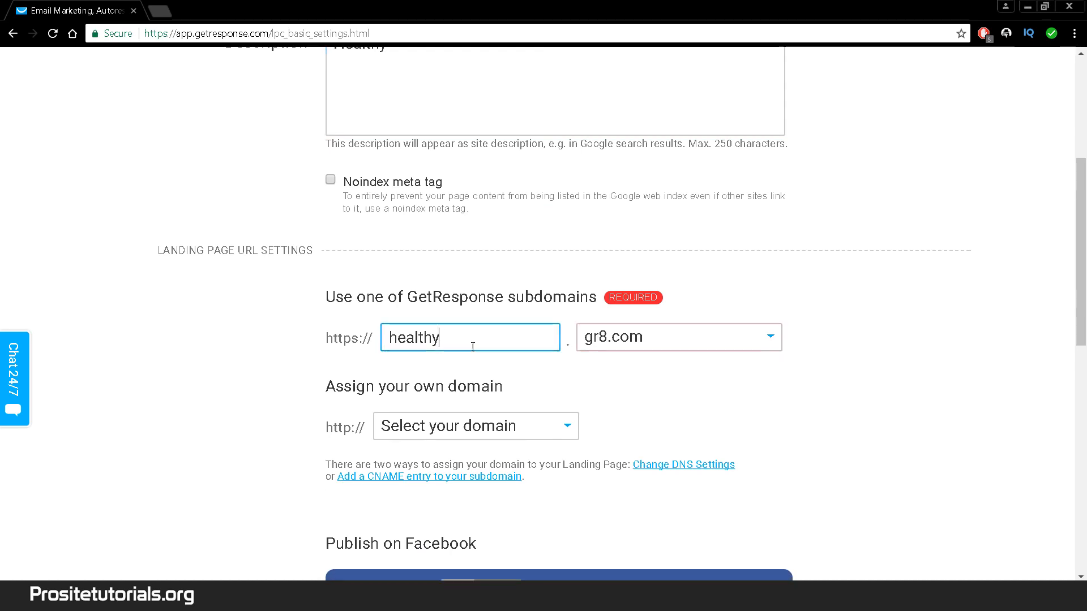
{"action": "type", "text": "0"}
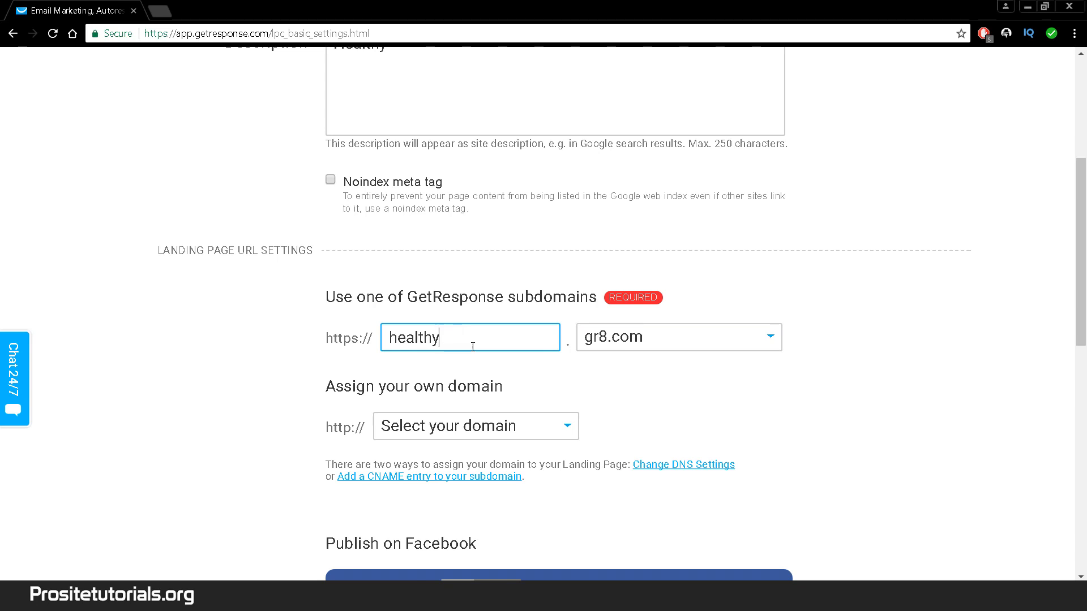
{"action": "type", "text": "demo"}
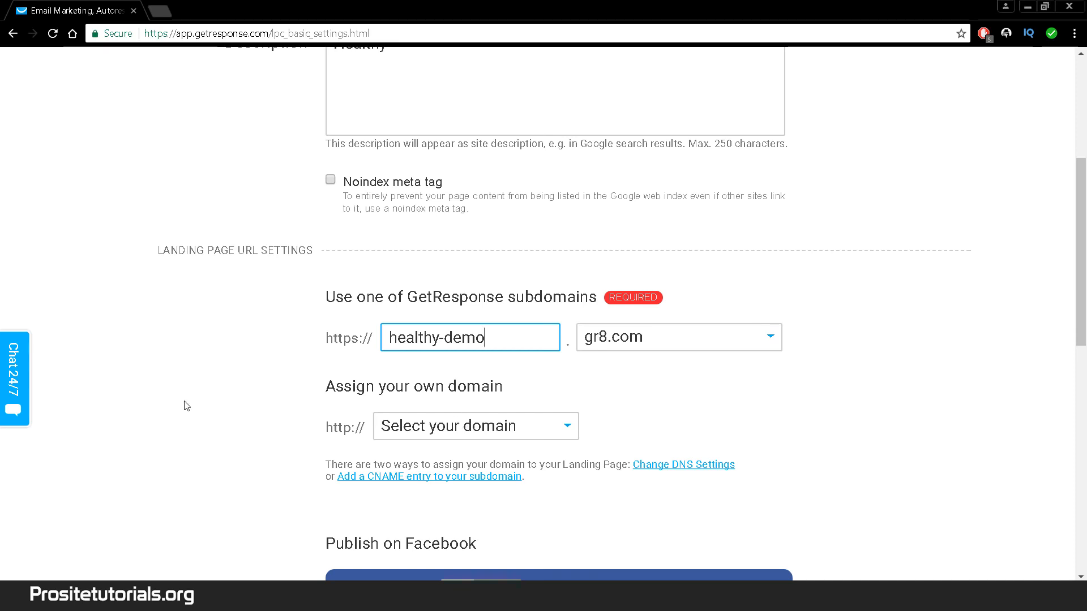
- Assign the page's subscribers to the diet-fitness-demo list and add them into the autoresponder cycle on Day 0
{"action": "scroll", "coordinate": [447, 480], "scroll_direction": "down", "scroll_amount": 2}
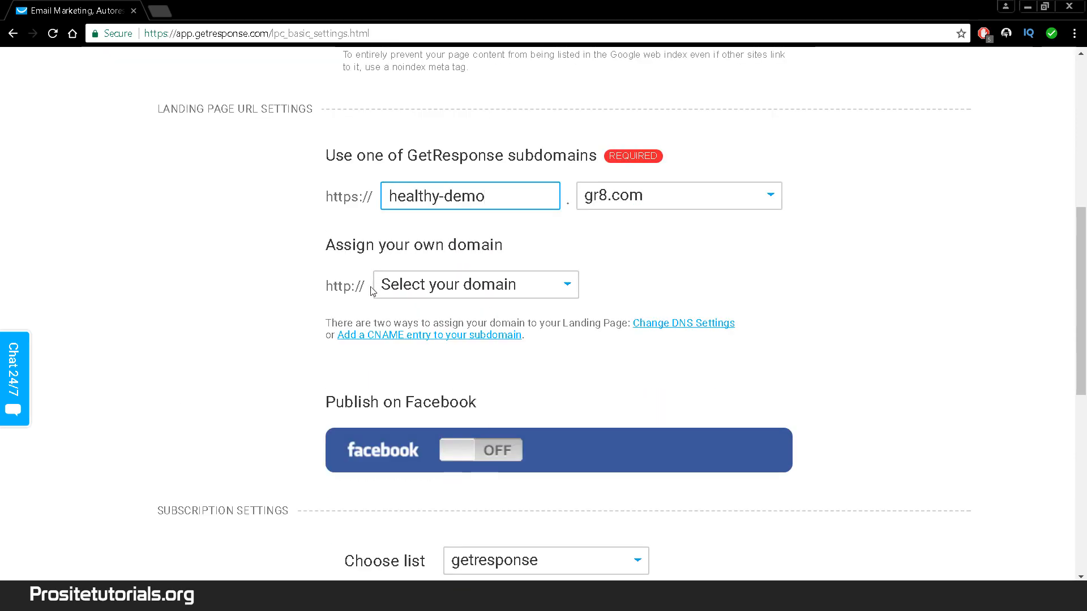
{"action": "scroll", "coordinate": [583, 478], "scroll_direction": "down", "scroll_amount": 2}
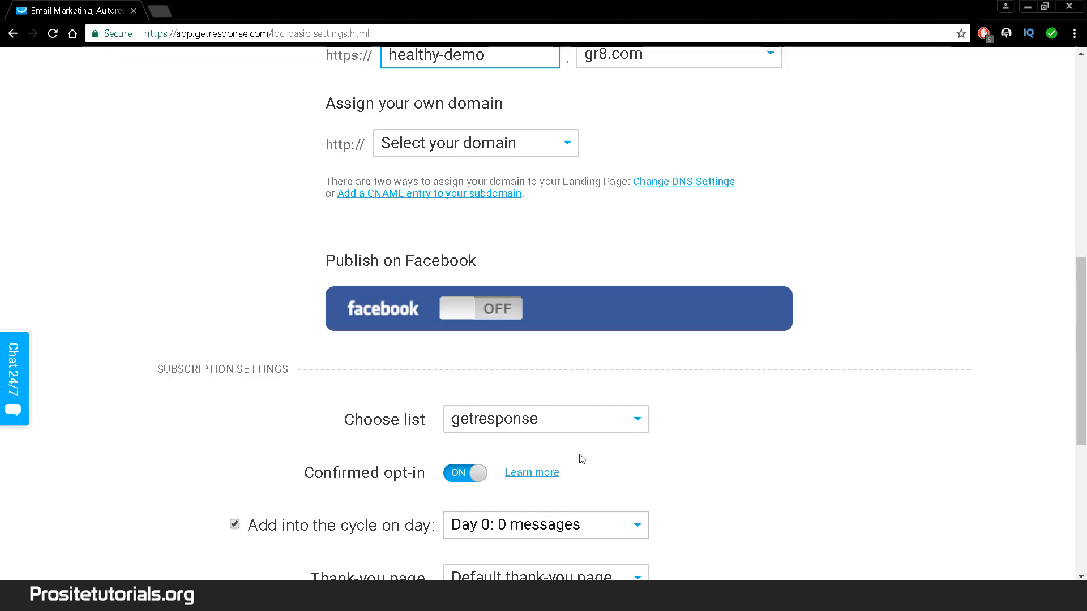
{"action": "scroll", "coordinate": [580, 456], "scroll_direction": "down", "scroll_amount": 2}
{"action": "scroll", "coordinate": [580, 453], "scroll_direction": "down", "scroll_amount": 2}
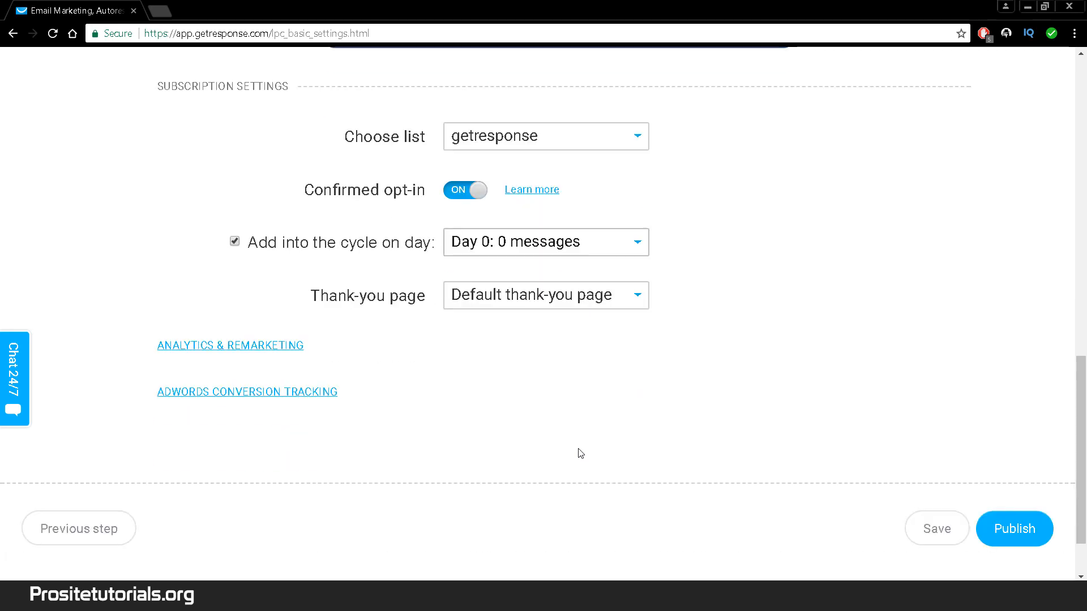
{"action": "scroll", "coordinate": [512, 295], "scroll_direction": "up", "scroll_amount": 1}
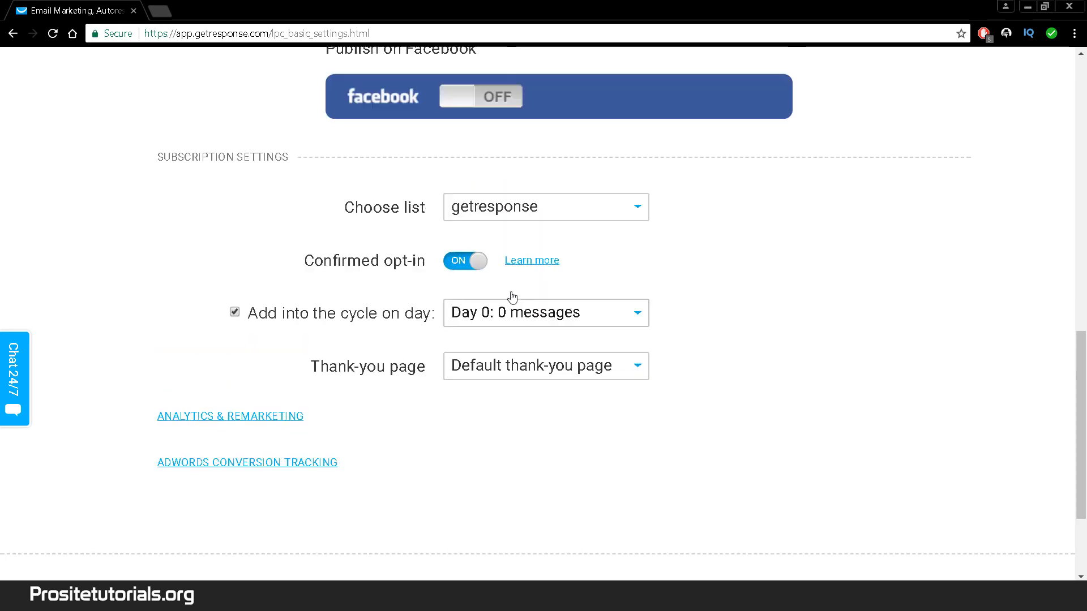
{"action": "left_click", "coordinate": [460, 209]}
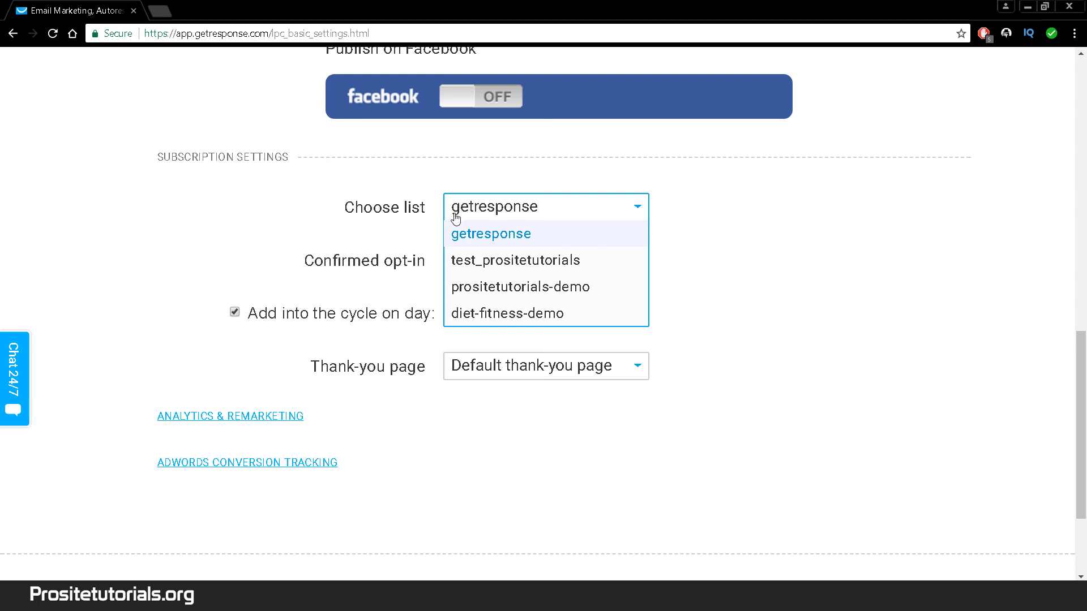
{"action": "left_click", "coordinate": [503, 315]}
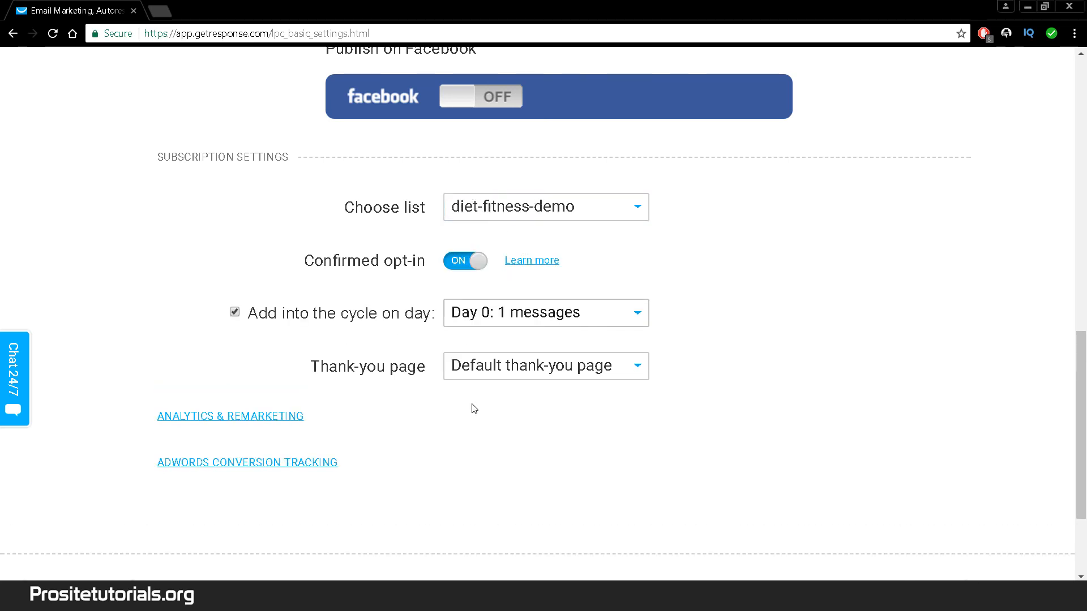
{"action": "left_click", "coordinate": [502, 320]}
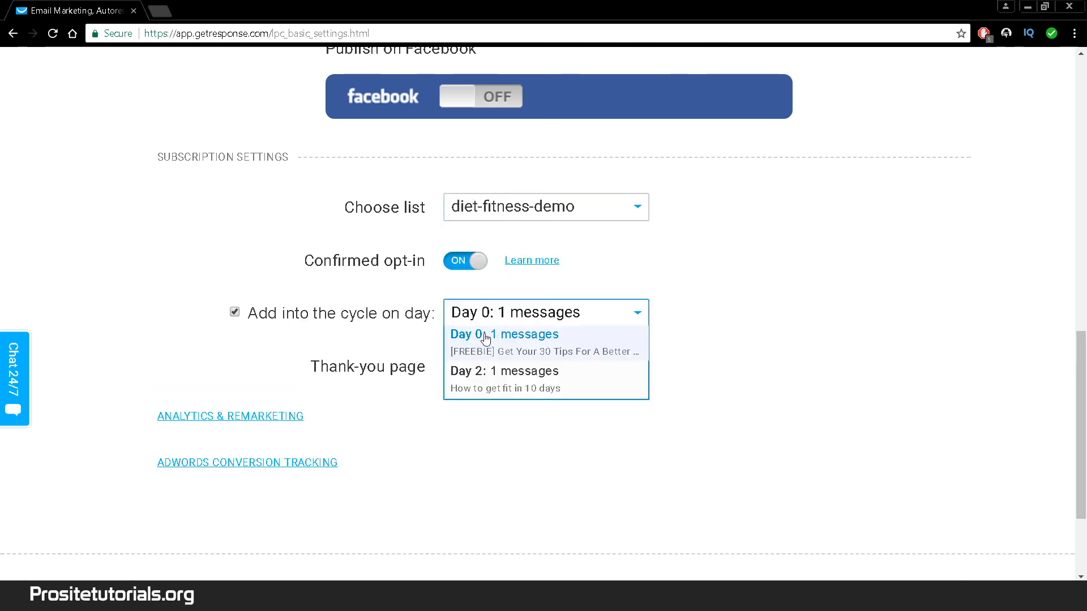
{"action": "left_click", "coordinate": [546, 343]}
- Try the Custom thank-you page option with its custom URL field, and switch back to the Default thank-you page
{"action": "left_click", "coordinate": [473, 376]}
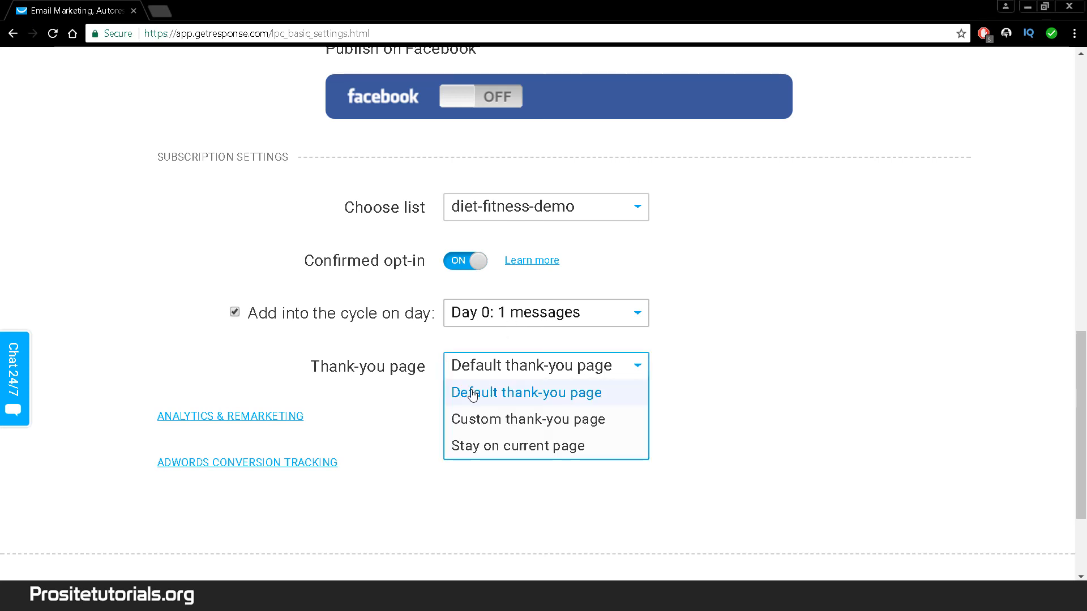
{"action": "left_click", "coordinate": [464, 421]}
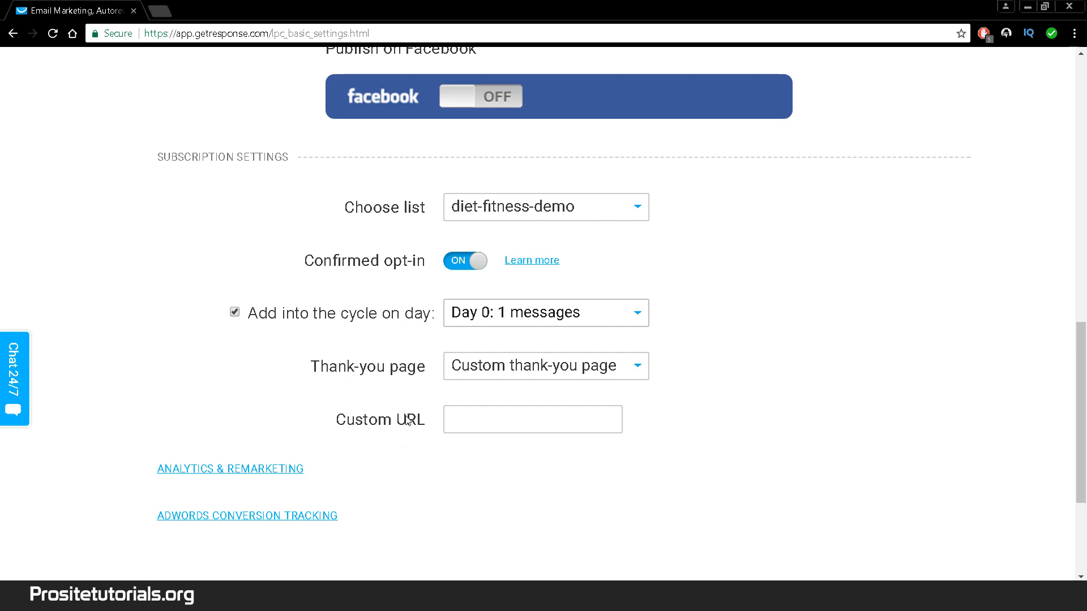
{"action": "left_click", "coordinate": [476, 427]}
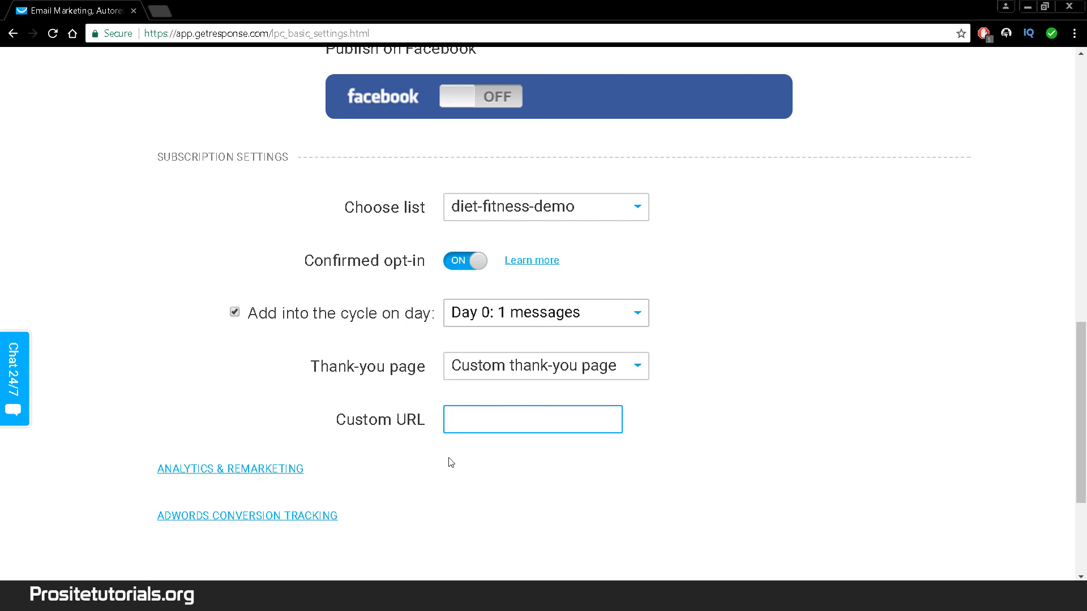
{"action": "left_click", "coordinate": [488, 372]}
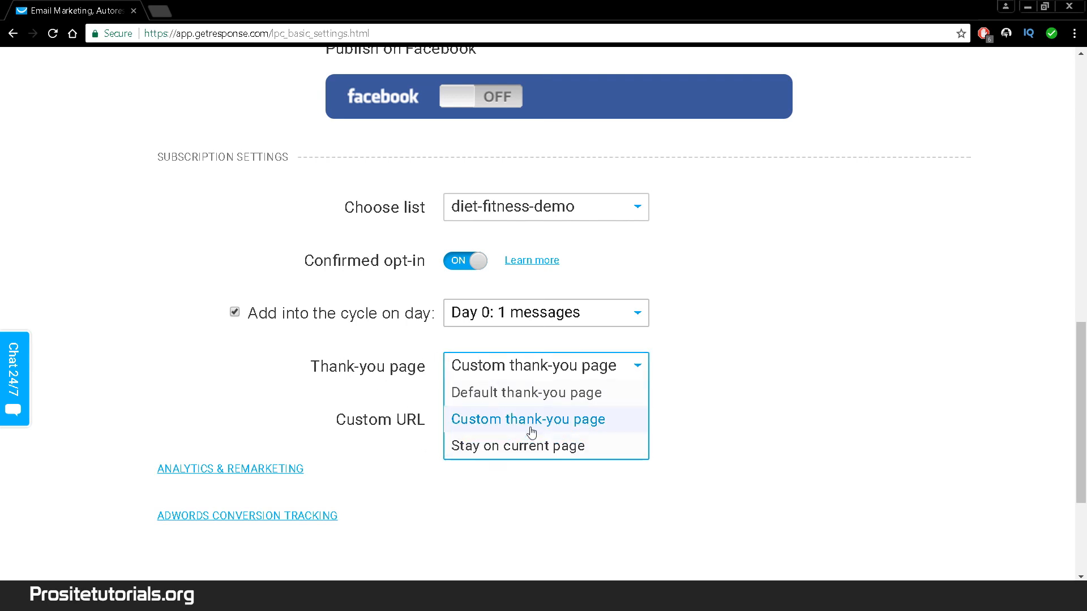
{"action": "left_click", "coordinate": [535, 397]}
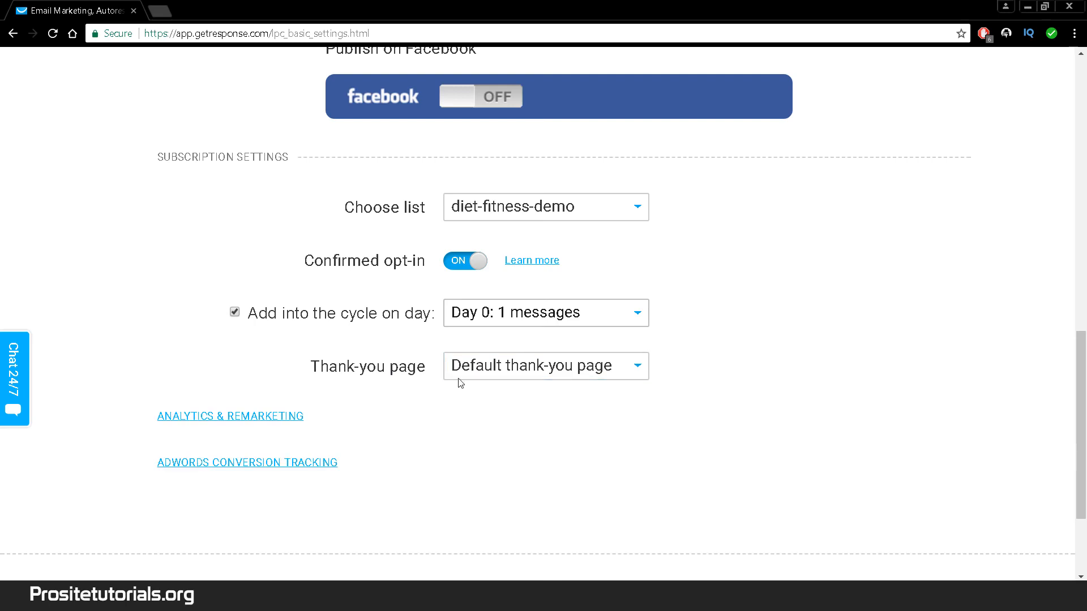
- Check the URL and subscription settings and publish the landing page
{"action": "scroll", "coordinate": [473, 508], "scroll_direction": "up", "scroll_amount": 12}
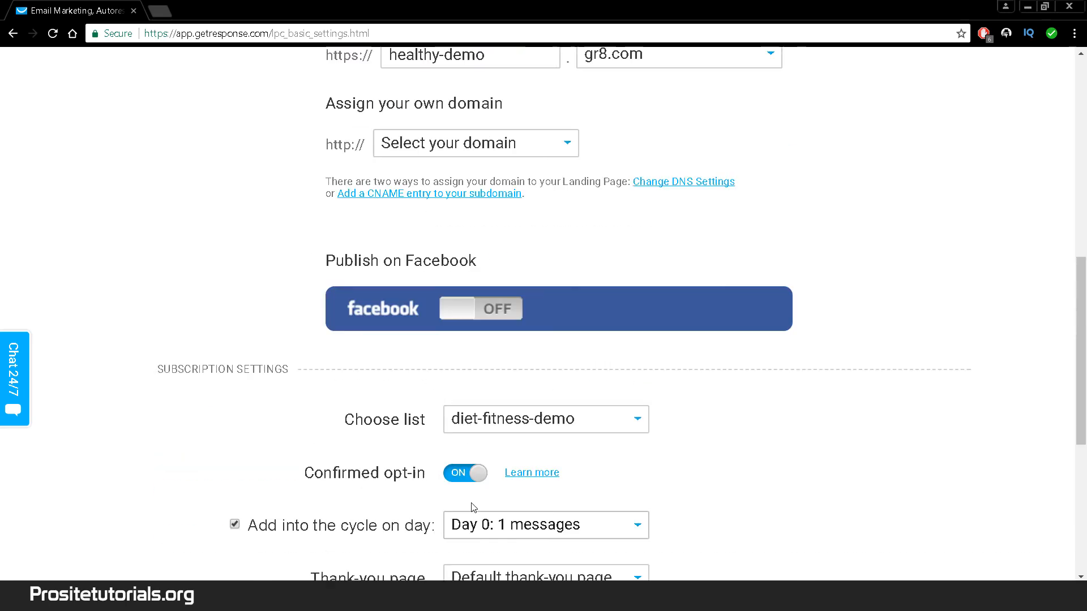
{"action": "scroll", "coordinate": [517, 461], "scroll_direction": "down", "scroll_amount": 12}
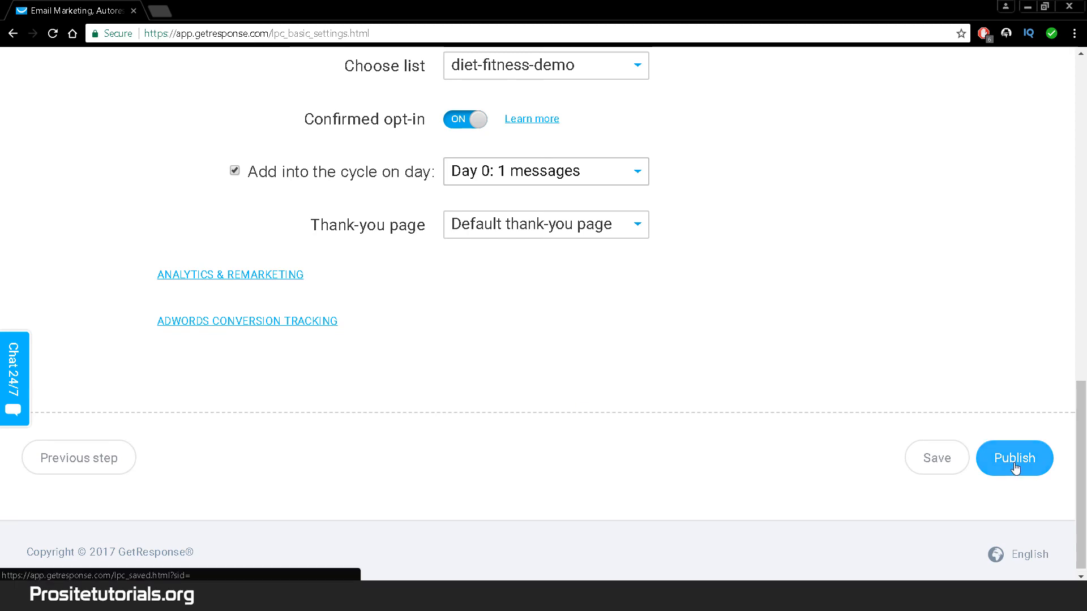
{"action": "left_click", "coordinate": [1010, 477]}
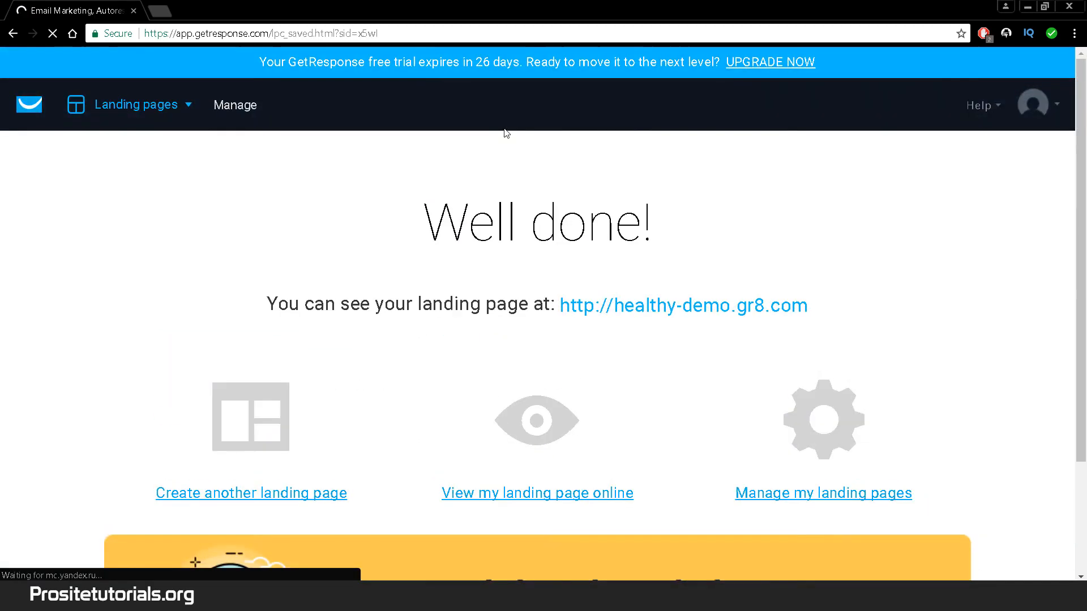
- View the published landing page online and examine its web address and its content from the header down to the guide section
{"action": "scroll", "coordinate": [505, 133], "scroll_direction": "down", "scroll_amount": 1}
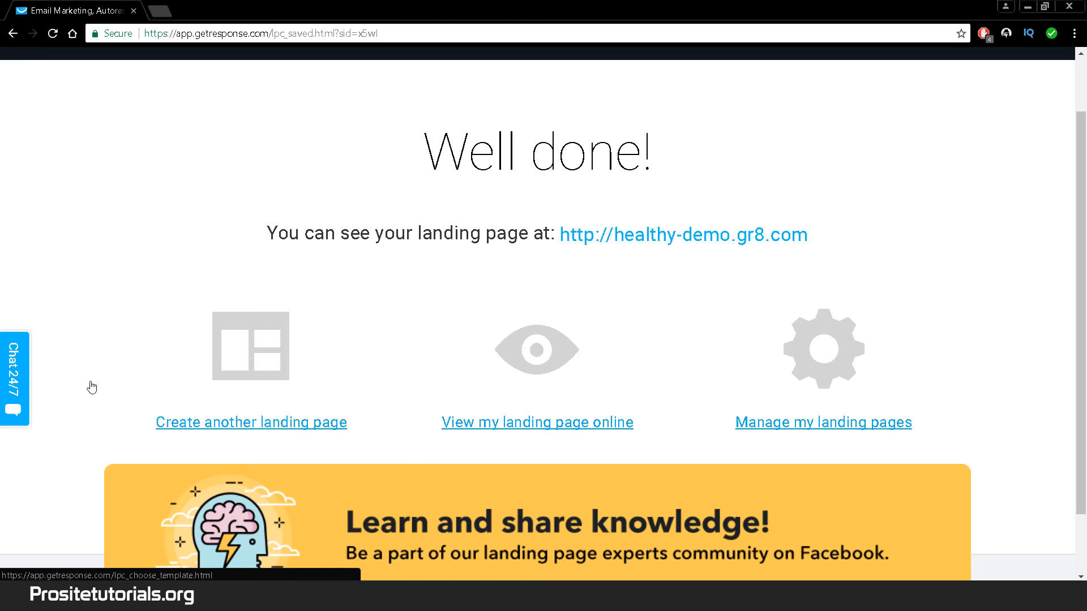
{"action": "scroll", "coordinate": [434, 422], "scroll_direction": "down", "scroll_amount": 1}
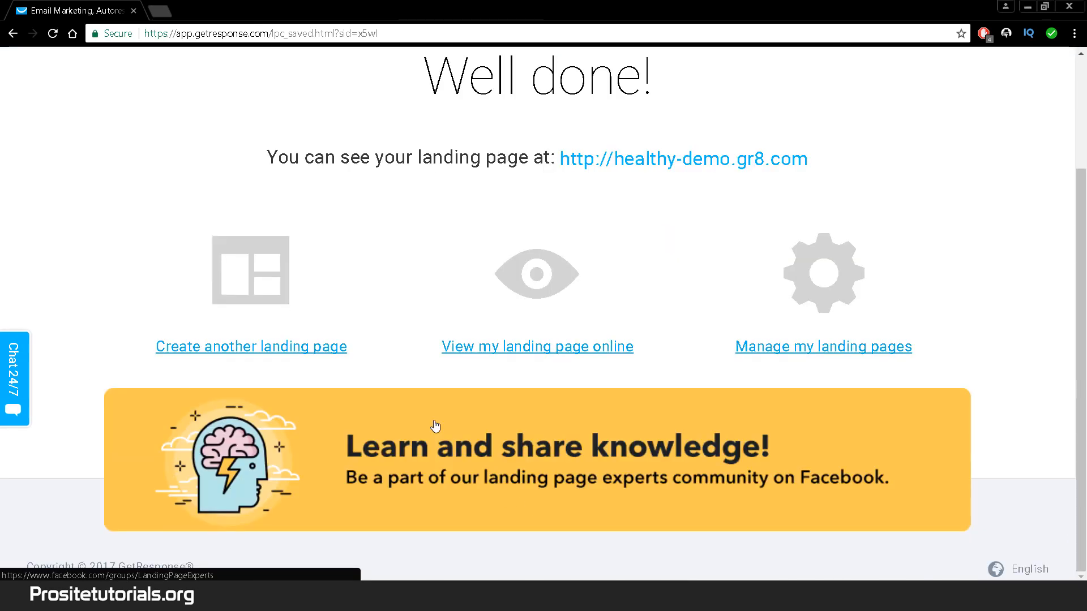
{"action": "left_click", "coordinate": [544, 284]}
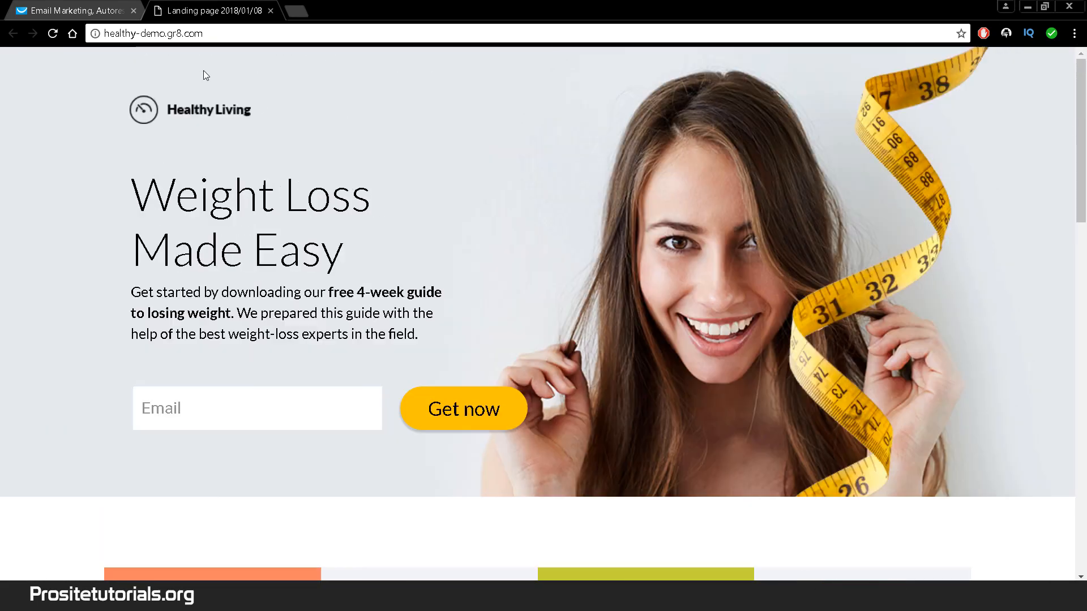
{"action": "left_click", "coordinate": [114, 33]}
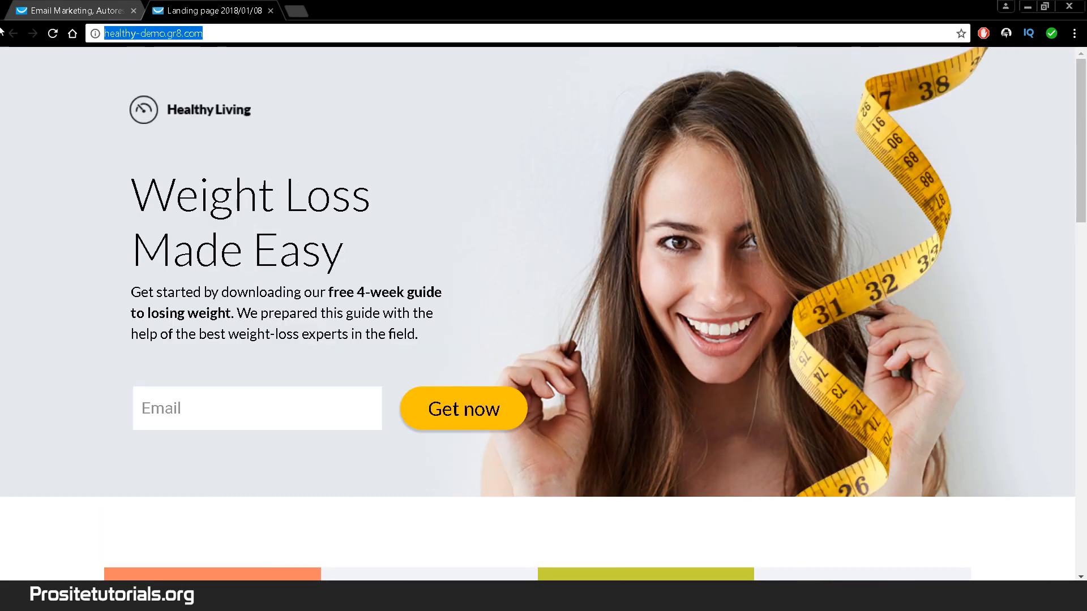
{"action": "scroll", "coordinate": [169, 222], "scroll_direction": "down", "scroll_amount": 8}
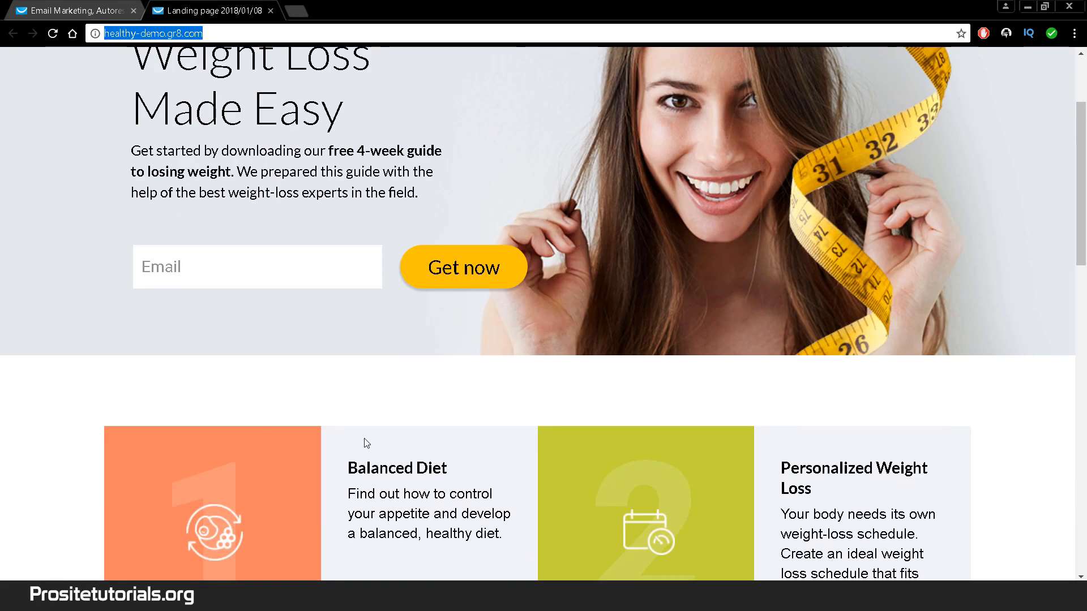
{"action": "scroll", "coordinate": [587, 281], "scroll_direction": "down", "scroll_amount": 11}
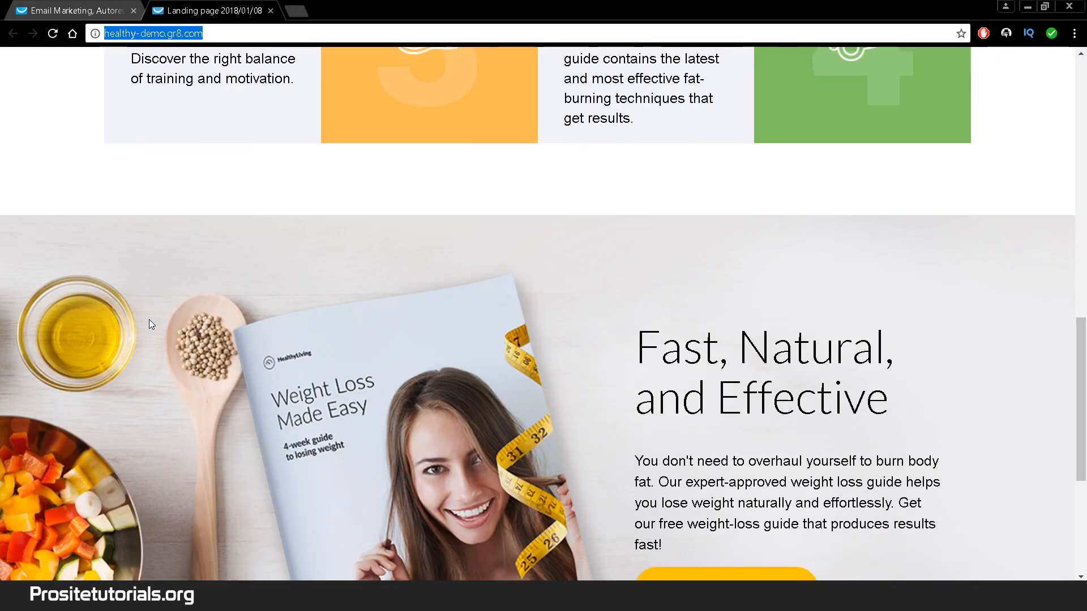
{"action": "scroll", "coordinate": [433, 387], "scroll_direction": "up", "scroll_amount": 19}
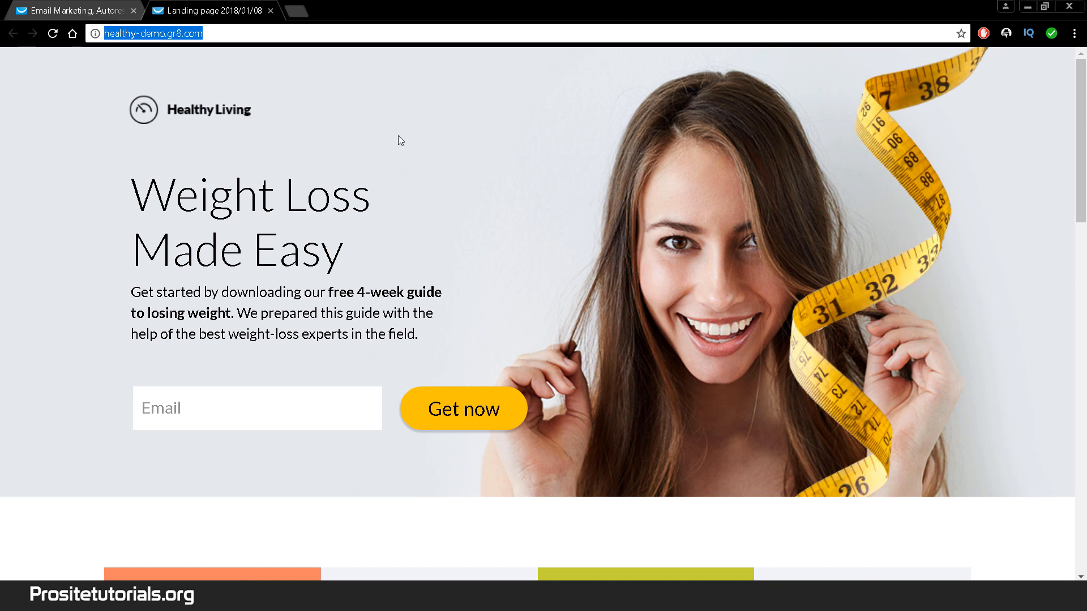
- Return to the GetResponse page and open the Forms & surveys module
{"action": "left_click", "coordinate": [57, 9]}
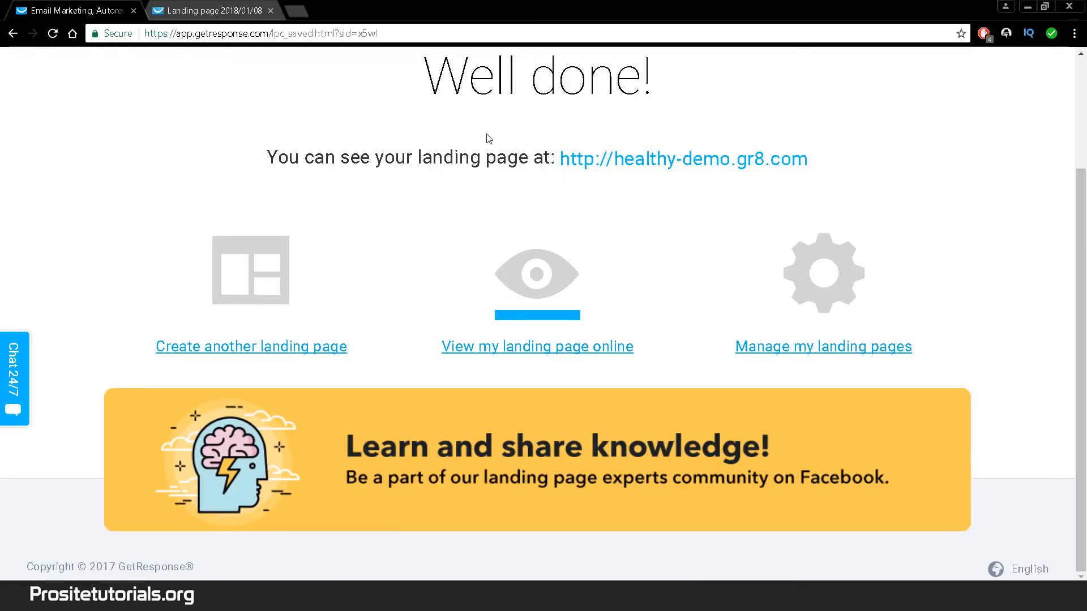
{"action": "scroll", "coordinate": [514, 316], "scroll_direction": "up", "scroll_amount": 3}
{"action": "left_click", "coordinate": [129, 106]}
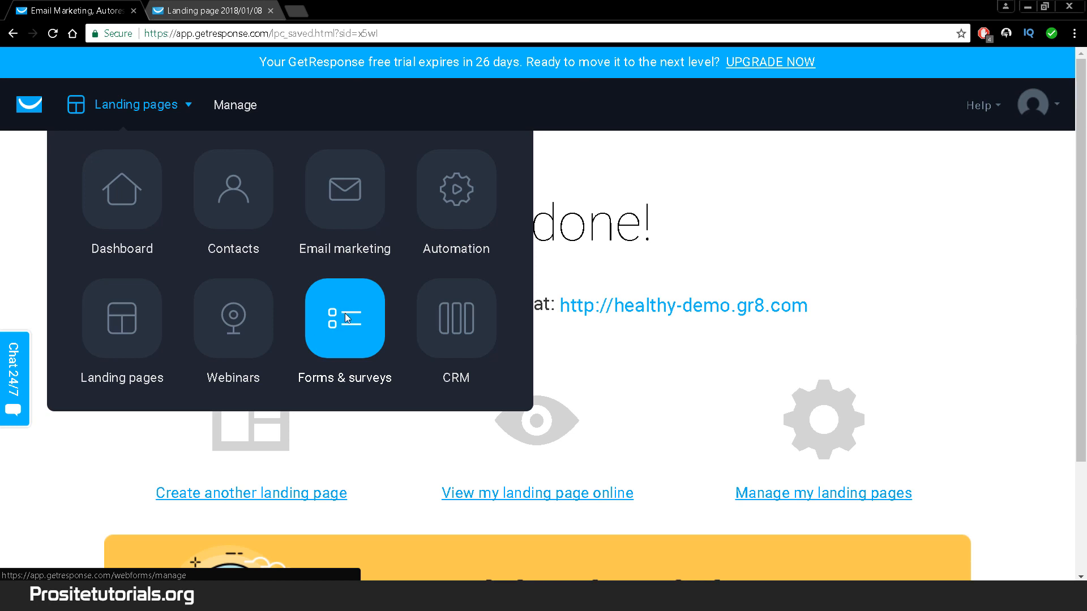
{"action": "left_click", "coordinate": [346, 315]}
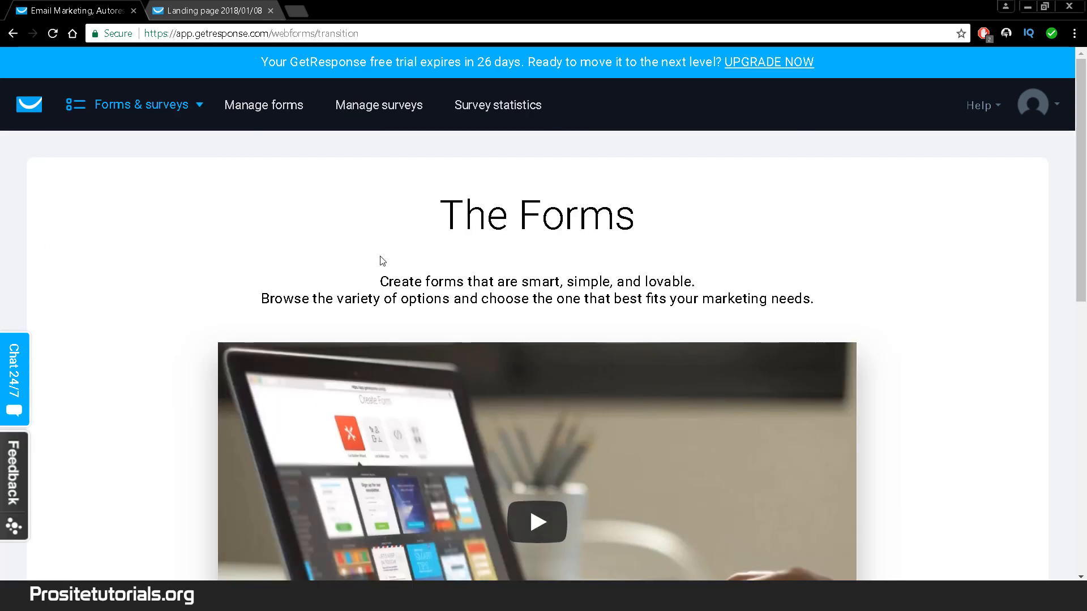
- Examine the Forms introduction page, including its list of form formats, templates and design features
{"action": "scroll", "coordinate": [380, 260], "scroll_direction": "down", "scroll_amount": 5}
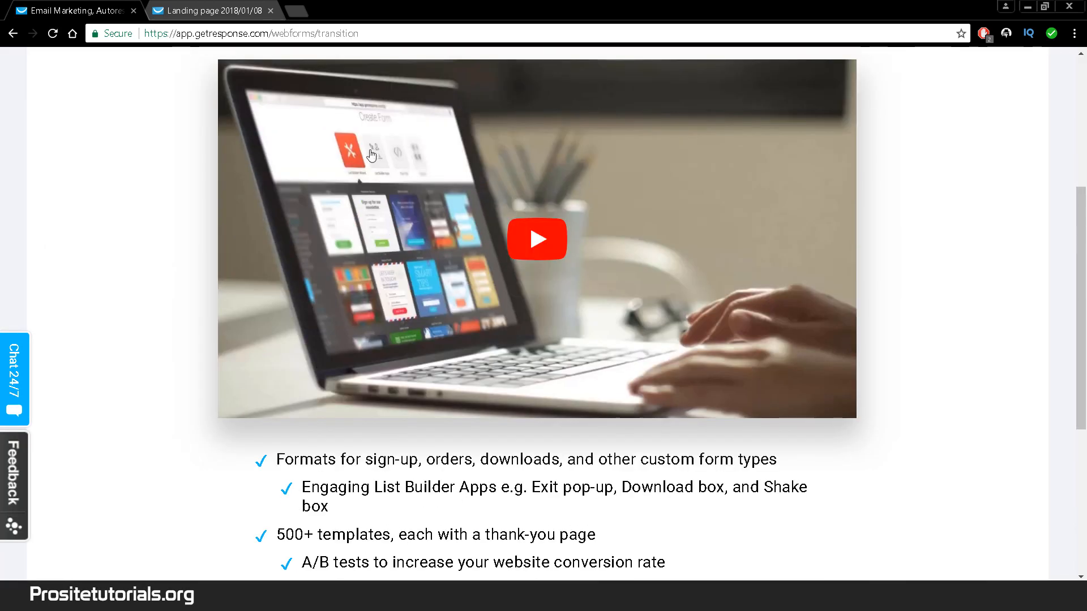
{"action": "scroll", "coordinate": [529, 224], "scroll_direction": "down", "scroll_amount": 3}
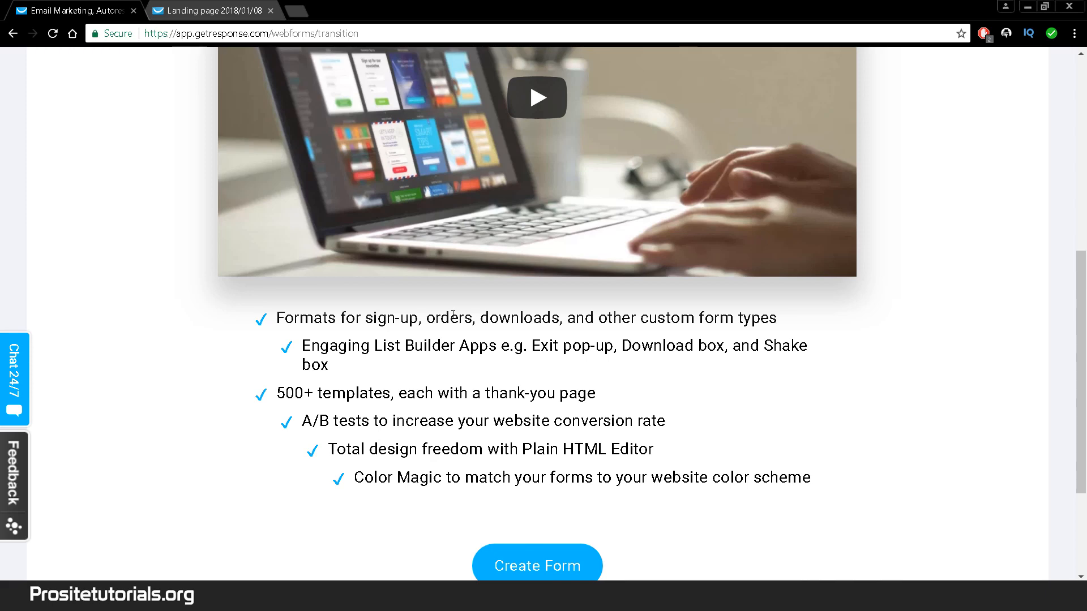
{"action": "scroll", "coordinate": [453, 314], "scroll_direction": "up", "scroll_amount": 1}
{"action": "scroll", "coordinate": [453, 315], "scroll_direction": "down", "scroll_amount": 1}
{"action": "scroll", "coordinate": [383, 322], "scroll_direction": "up", "scroll_amount": 2}
{"action": "scroll", "coordinate": [383, 322], "scroll_direction": "up", "scroll_amount": 3}
{"action": "scroll", "coordinate": [396, 317], "scroll_direction": "down", "scroll_amount": 4}
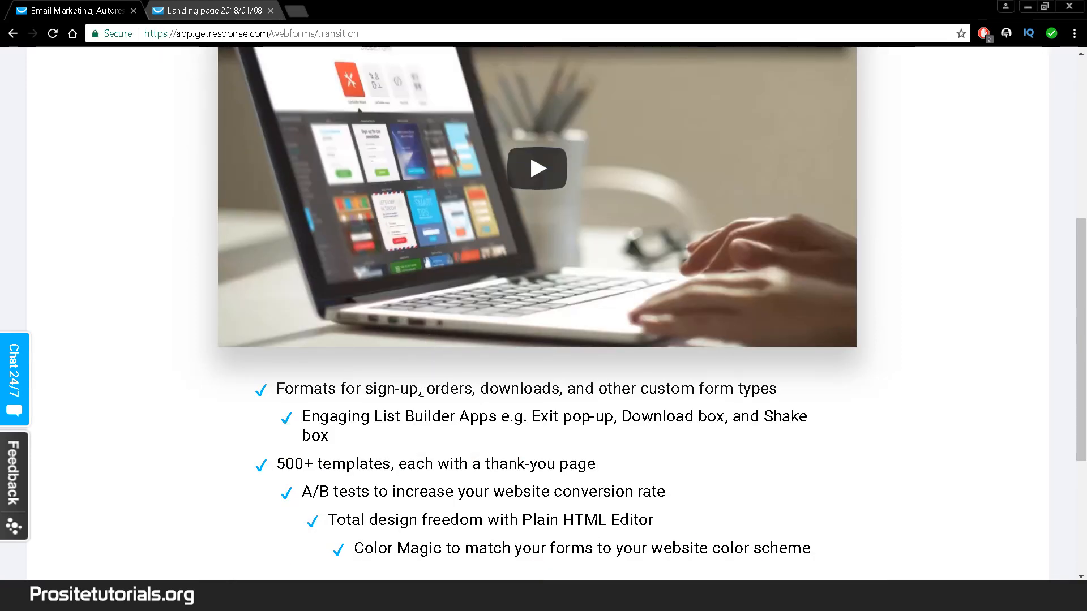
{"action": "scroll", "coordinate": [426, 360], "scroll_direction": "down", "scroll_amount": 2}
{"action": "scroll", "coordinate": [427, 385], "scroll_direction": "up", "scroll_amount": 4}
{"action": "scroll", "coordinate": [531, 443], "scroll_direction": "down", "scroll_amount": 4}
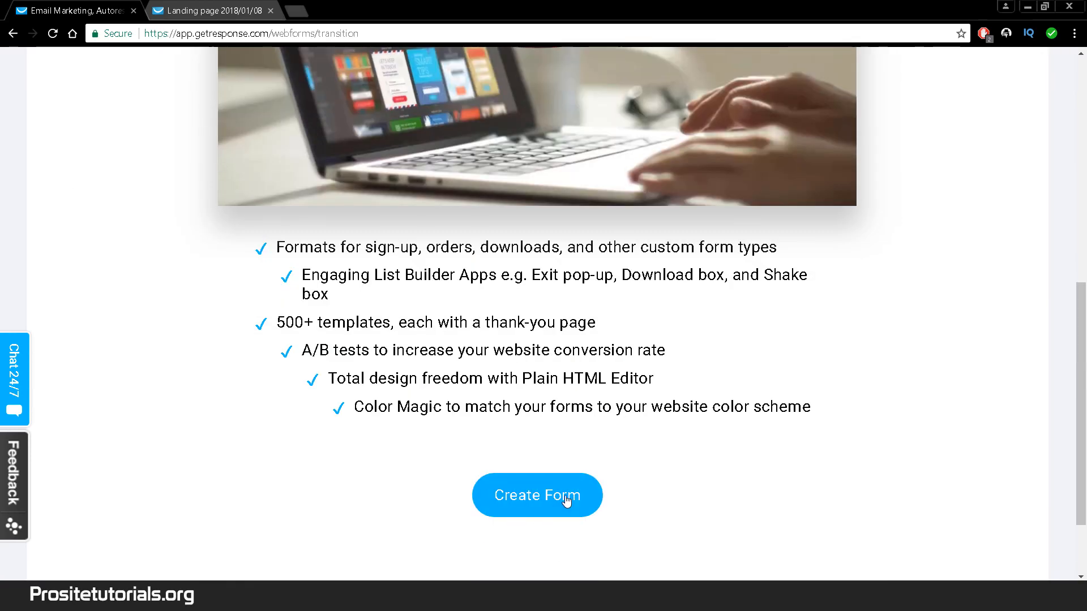
- Create a new form in the List Builder Wizard from the Newsletter Sign Up template
{"action": "left_click_drag", "start_coordinate": [566, 502], "coordinate": [564, 502]}
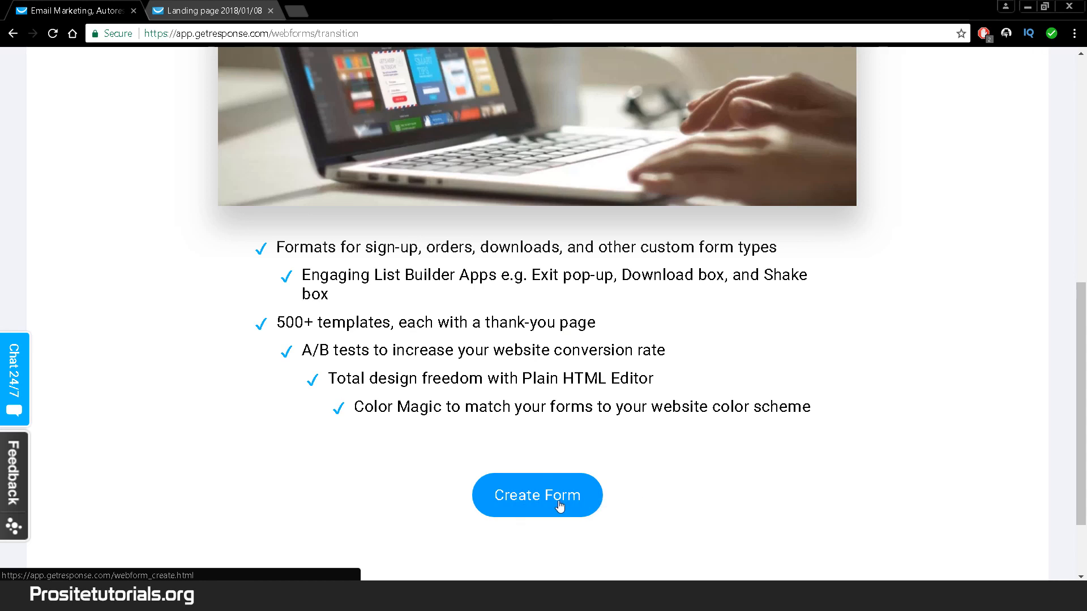
{"action": "left_click", "coordinate": [560, 504]}
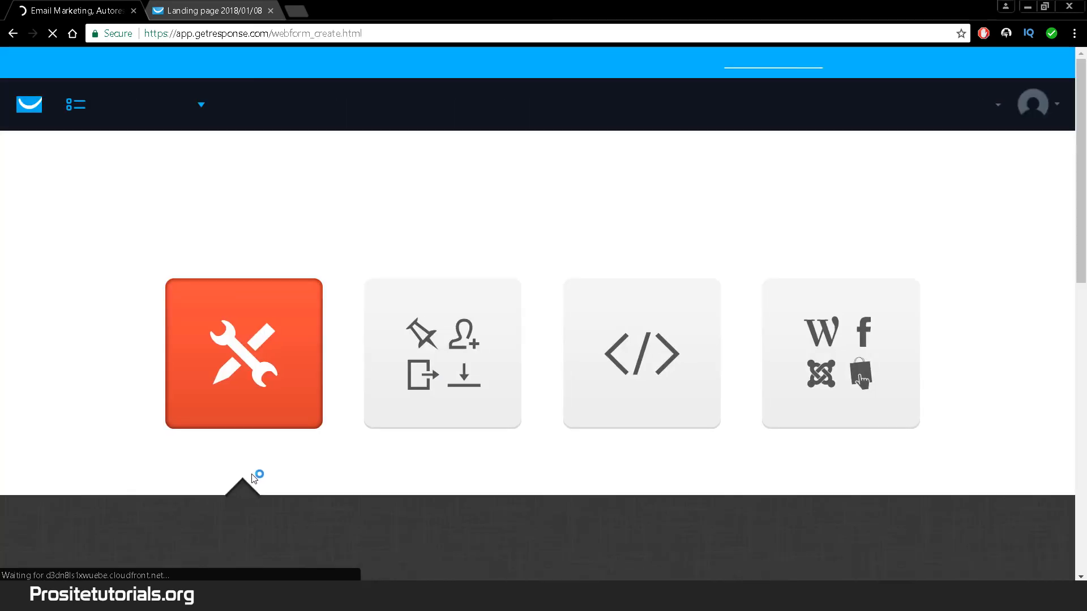
{"action": "scroll", "coordinate": [283, 398], "scroll_direction": "down", "scroll_amount": 3}
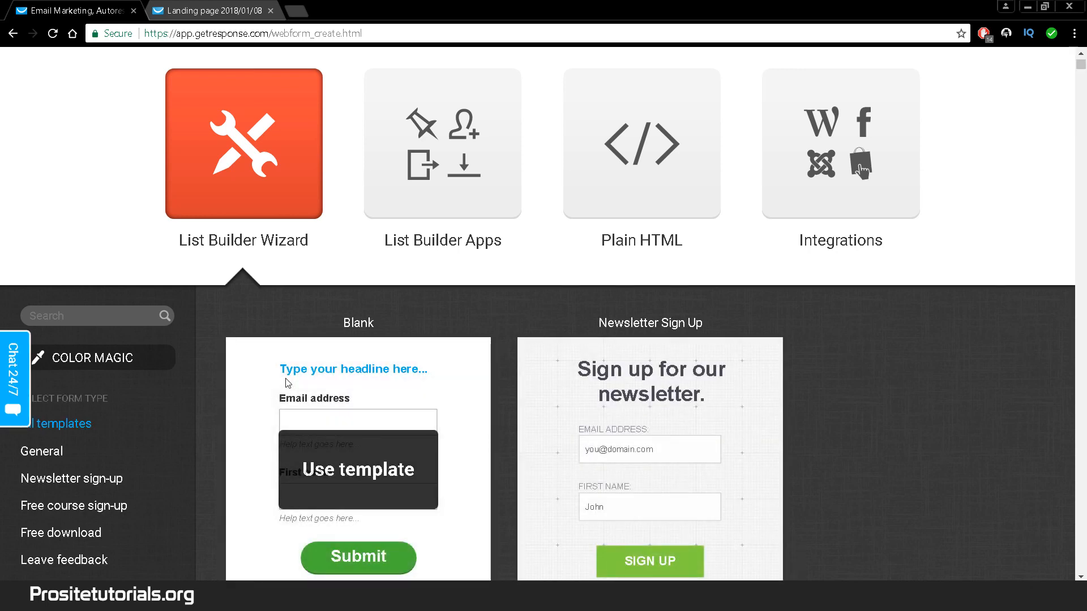
{"action": "scroll", "coordinate": [177, 345], "scroll_direction": "down", "scroll_amount": 5}
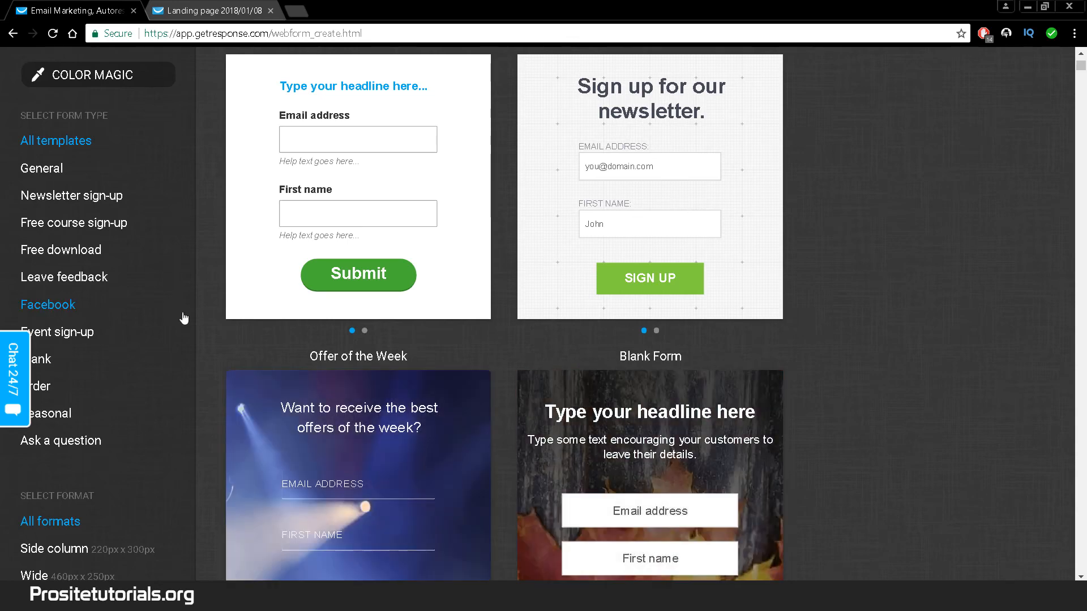
{"action": "scroll", "coordinate": [183, 321], "scroll_direction": "down", "scroll_amount": 3}
{"action": "scroll", "coordinate": [636, 200], "scroll_direction": "up", "scroll_amount": 5}
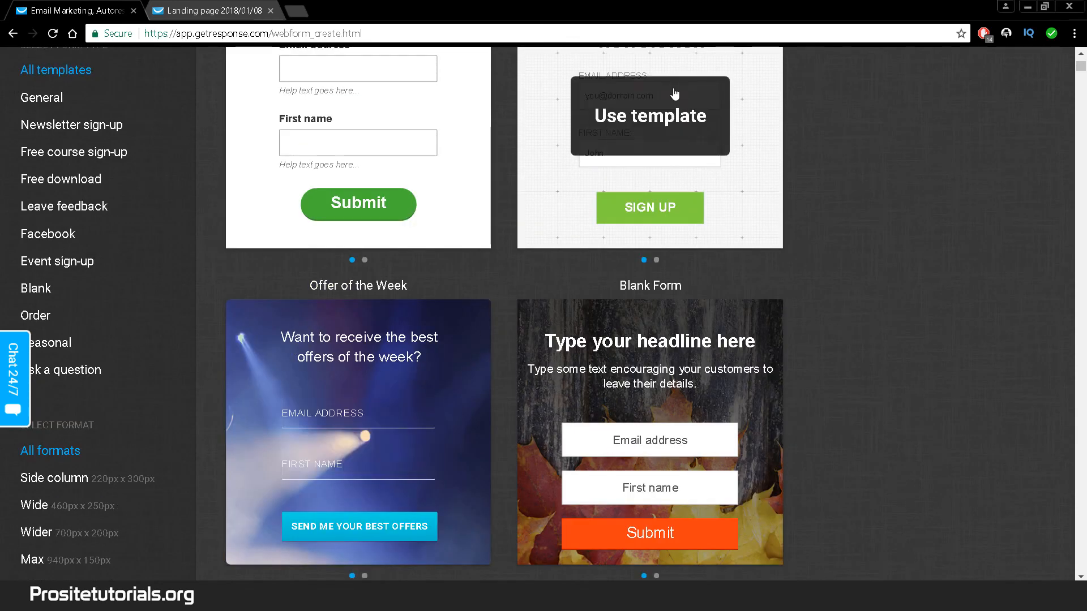
{"action": "left_click", "coordinate": [646, 331]}
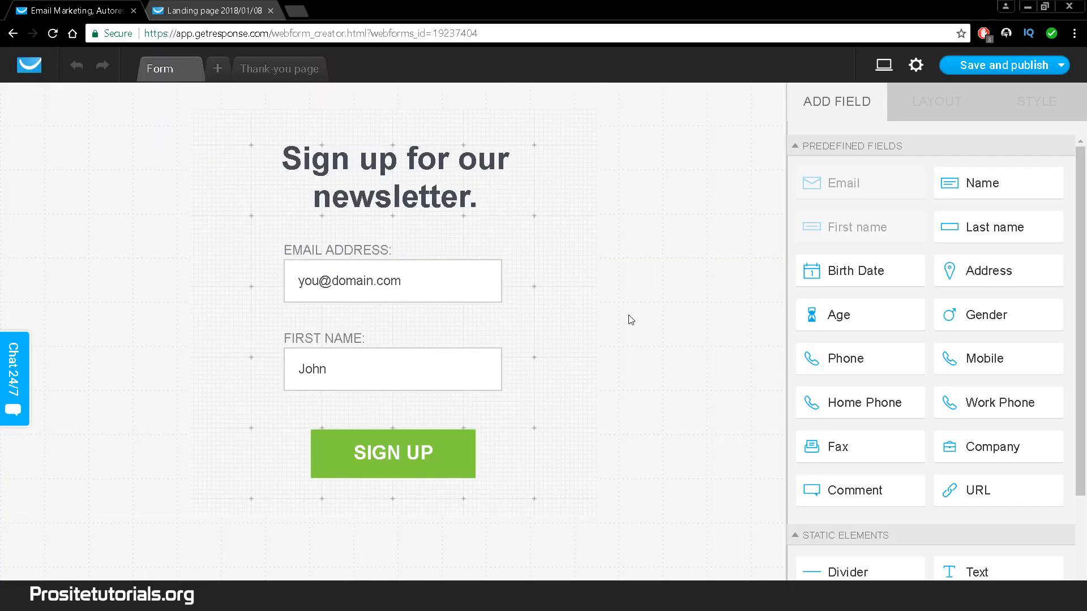
- Inspect the form's email address field and the style settings available for its sign-up button
{"action": "left_click_drag", "start_coordinate": [885, 270], "coordinate": [857, 278]}
{"action": "left_click", "coordinate": [306, 256]}
{"action": "left_click", "coordinate": [425, 295]}
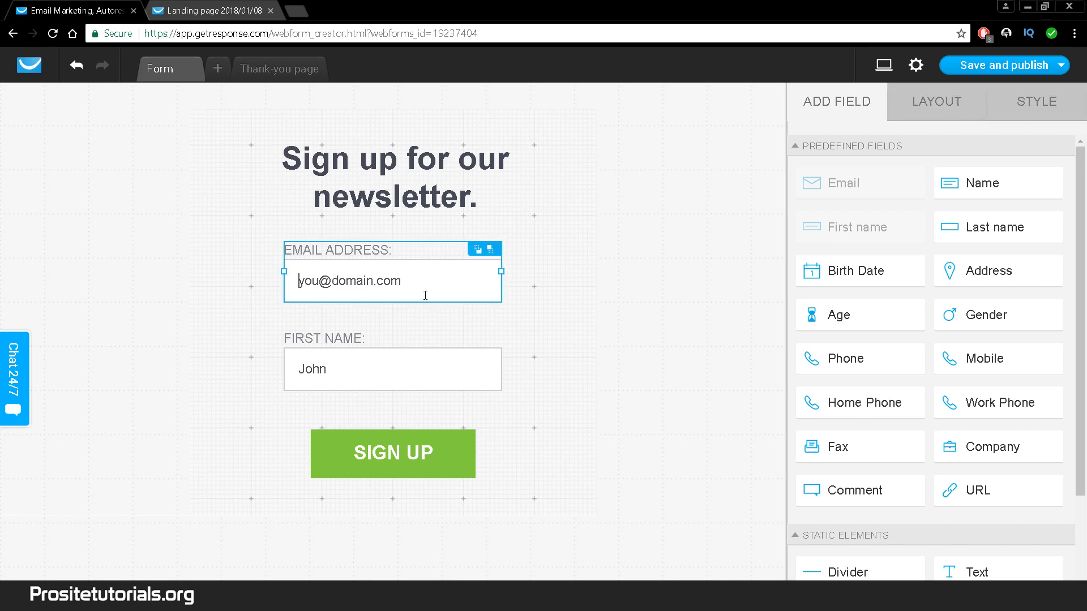
{"action": "left_click", "coordinate": [347, 471]}
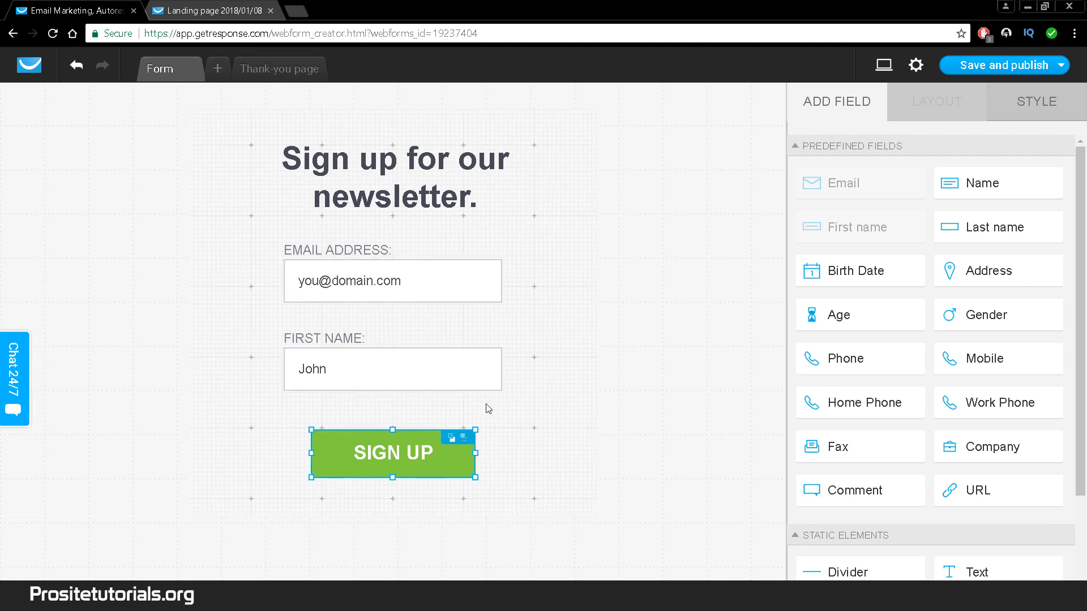
{"action": "left_click", "coordinate": [1023, 104]}
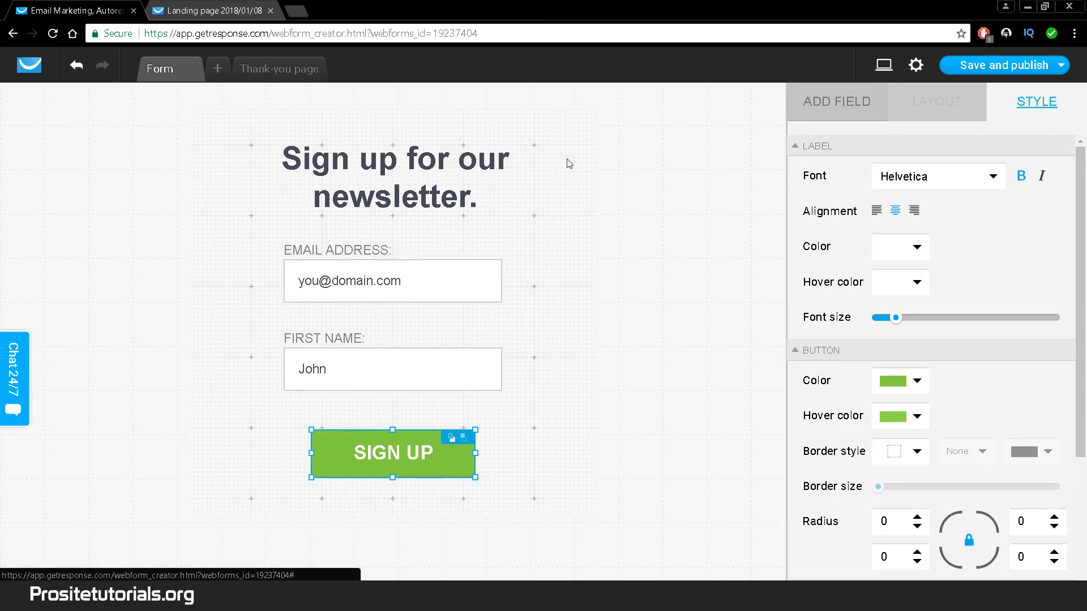
{"action": "left_click", "coordinate": [633, 316]}
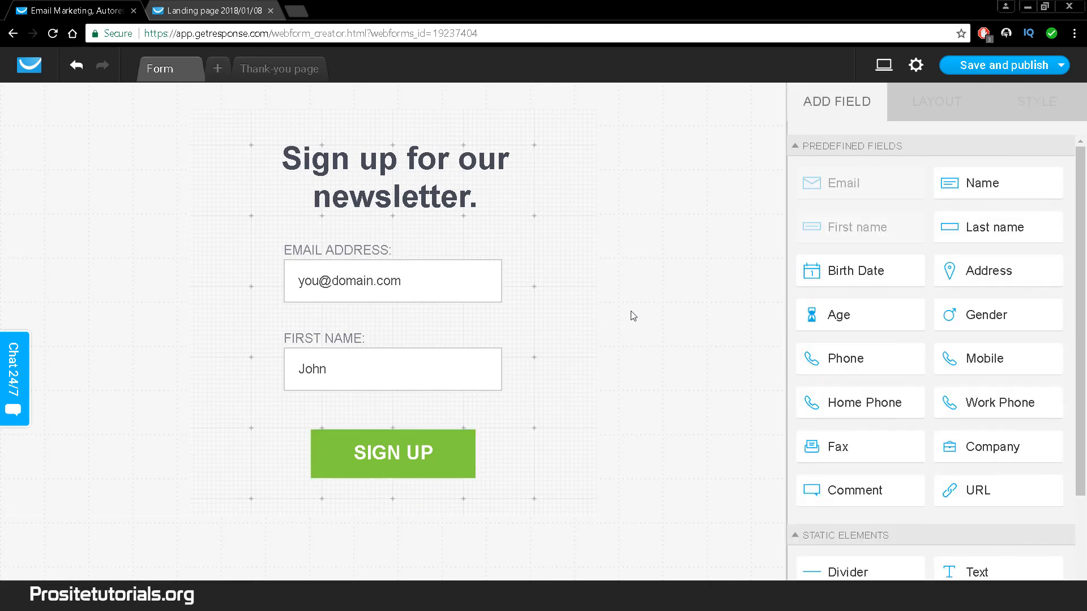
{"action": "left_click", "coordinate": [461, 260]}
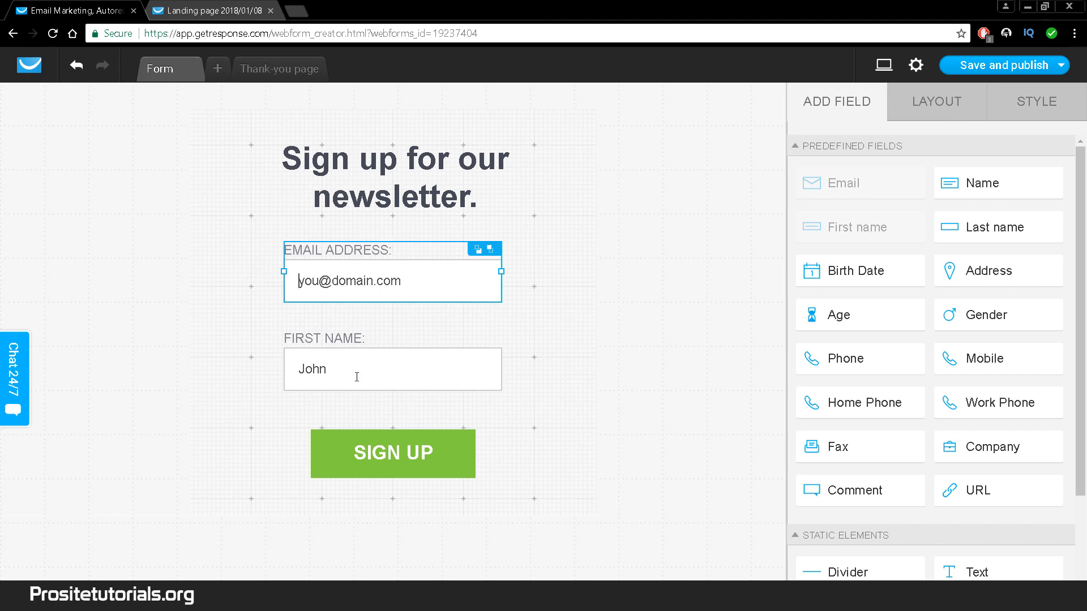
{"action": "left_click", "coordinate": [354, 453]}
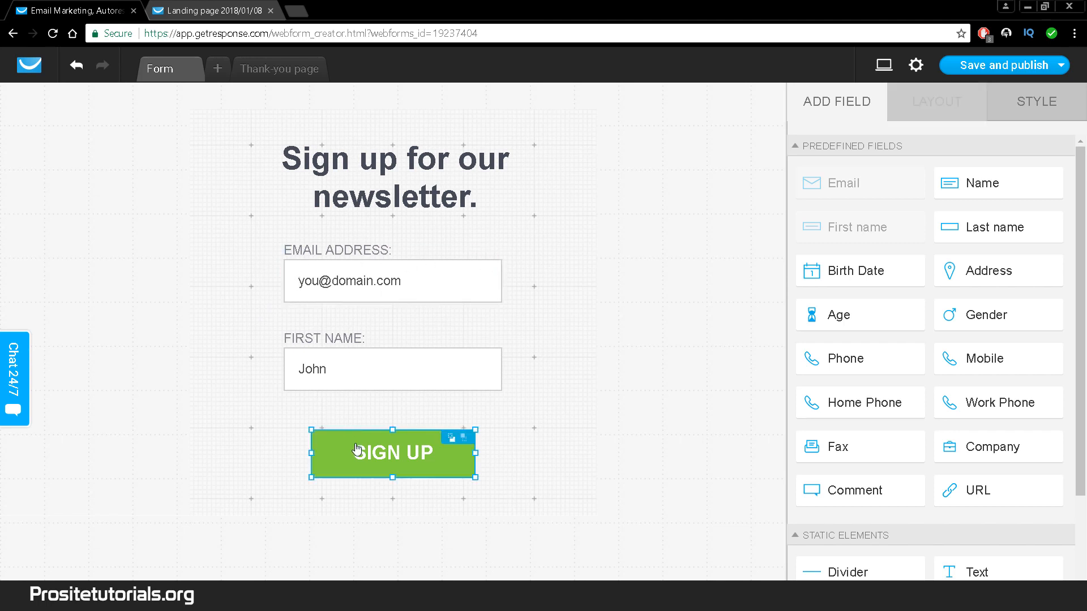
{"action": "left_click", "coordinate": [1042, 101]}
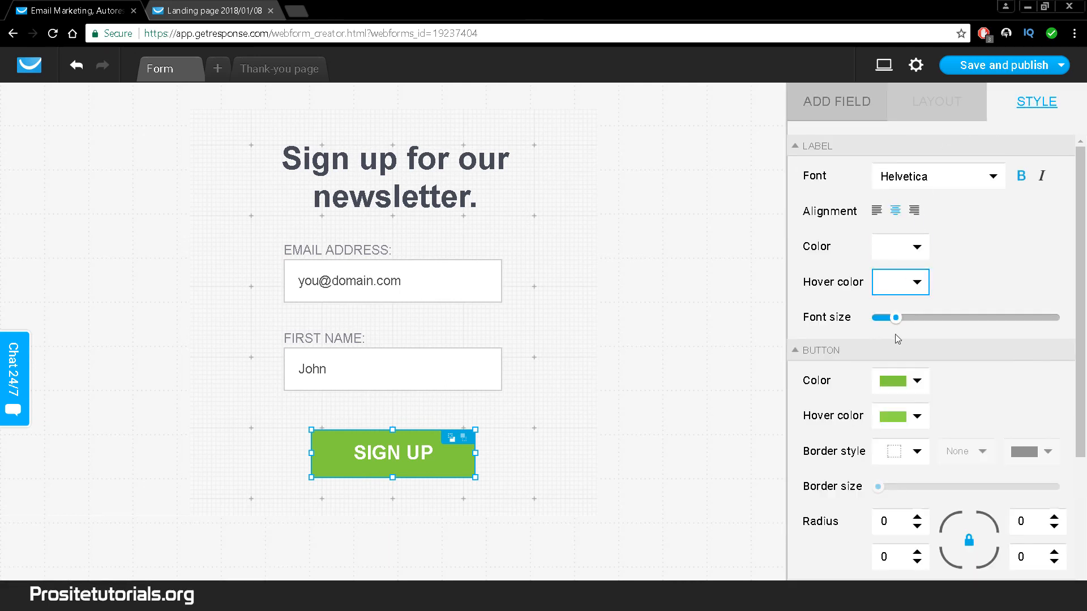
{"action": "scroll", "coordinate": [897, 338], "scroll_direction": "down", "scroll_amount": 1}
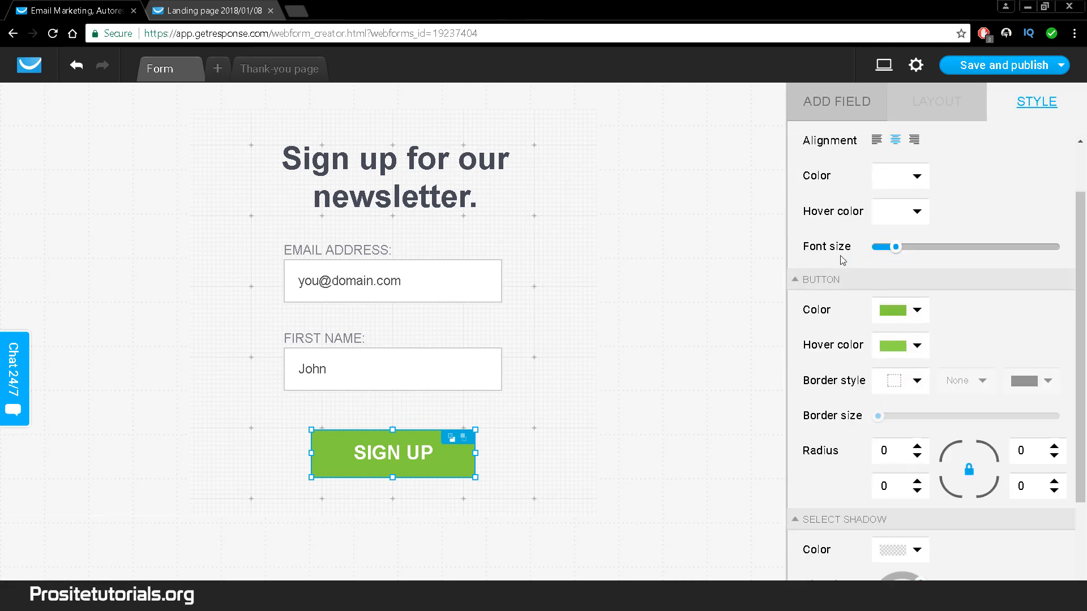
- Replace the sign-up button's text with "GET MY FREEBIE"
{"action": "left_click", "coordinate": [416, 461]}
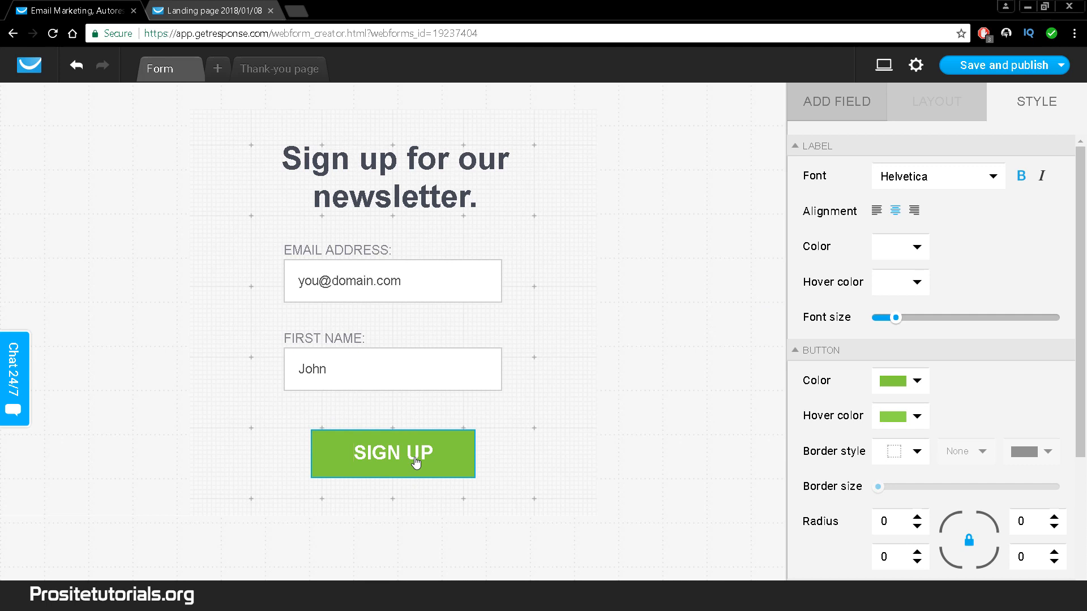
{"action": "key", "text": "Delete"}
{"action": "key", "text": "Delete"}
{"action": "key", "text": "Delete"}
{"action": "key", "text": "Delete"}
{"action": "key", "text": "Delete"}
{"action": "key", "text": "Delete"}
{"action": "key", "text": "Delete"}
{"action": "type", "text": "Ge"}
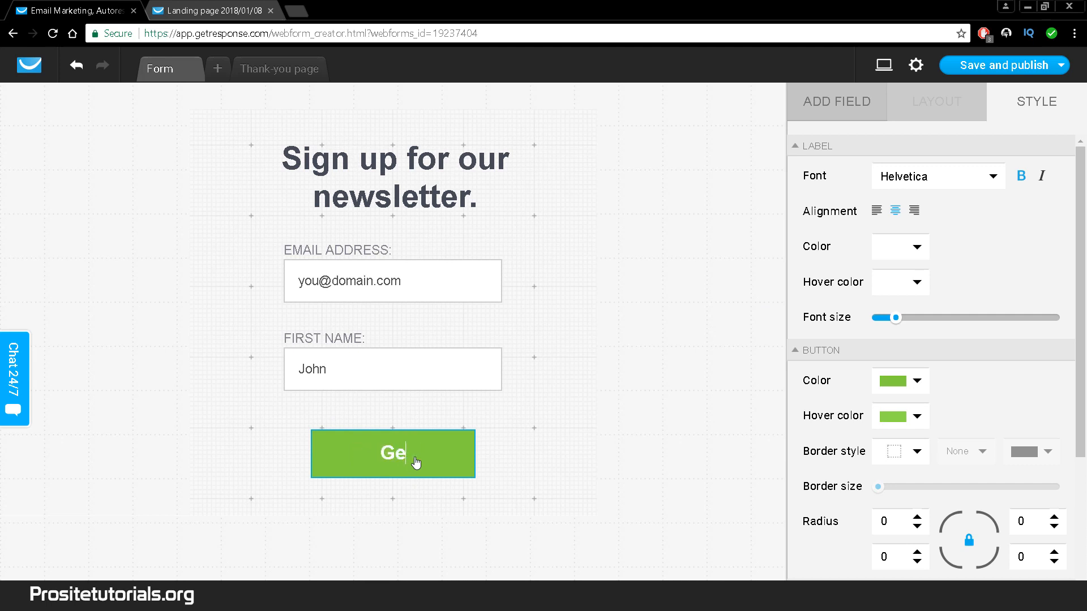
{"action": "key", "text": "BackSpace"}
{"action": "type", "text": "ET MY FRFE"}
{"action": "key", "text": "BackSpace"}
{"action": "key", "text": "BackSpace"}
{"action": "type", "text": "EEBIE"}
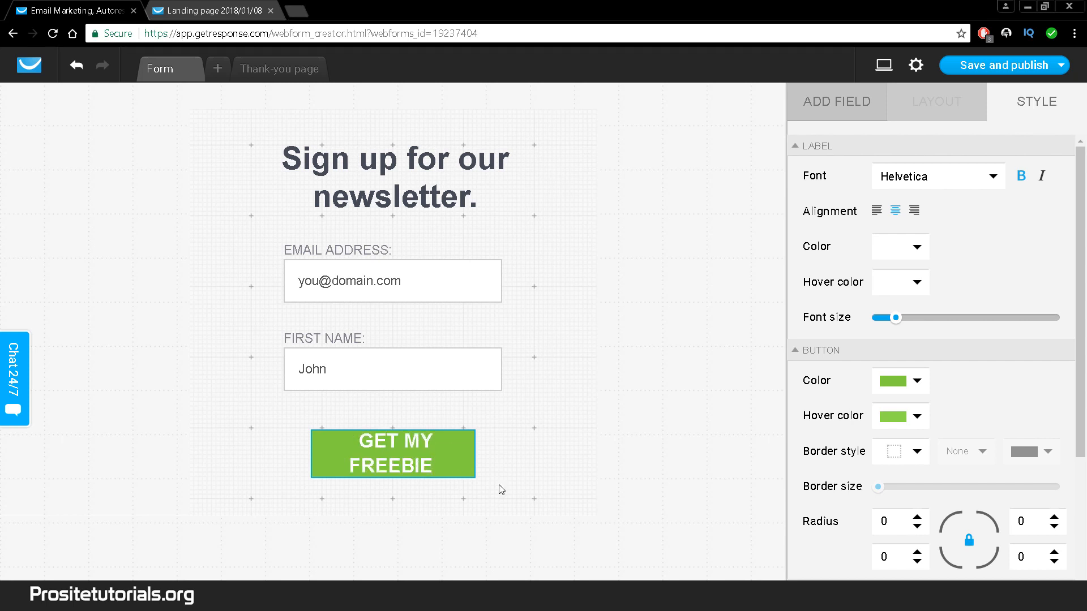
{"action": "left_click", "coordinate": [662, 425]}
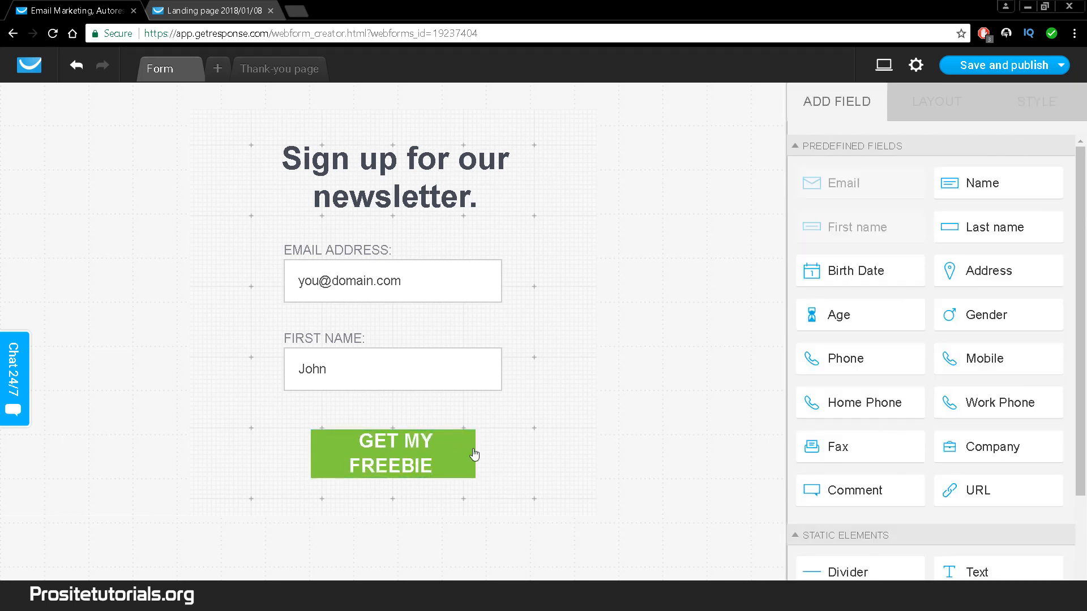
- Widen the GET MY FREEBIE button so its text fits on one line
{"action": "left_click", "coordinate": [473, 453]}
{"action": "left_click_drag", "start_coordinate": [475, 455], "coordinate": [502, 453]}
{"action": "left_click", "coordinate": [678, 447]}
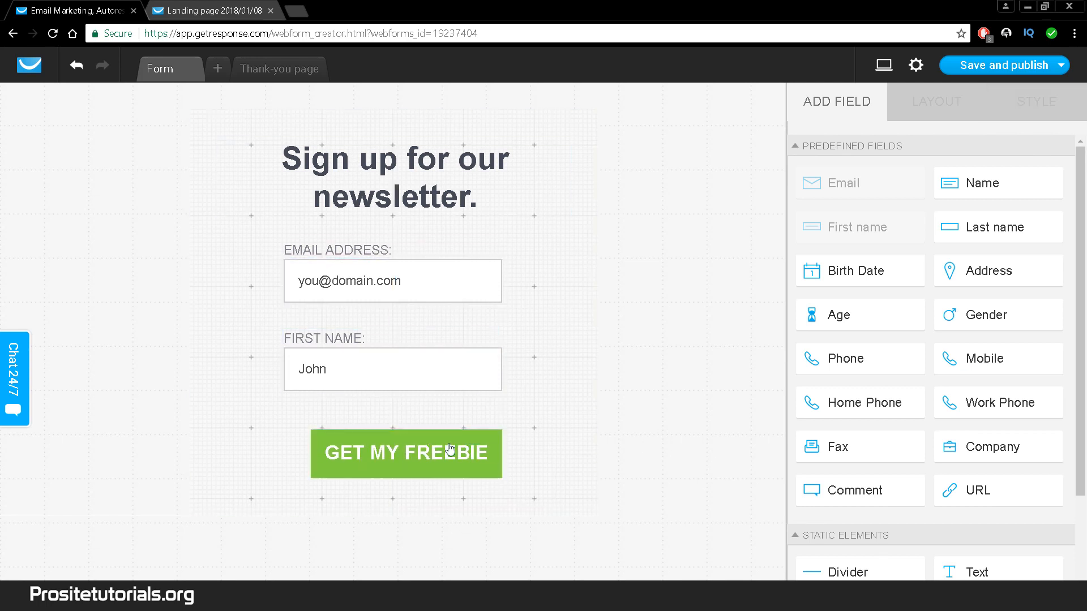
- Examine the font choices and the text color picker for the GET MY FREEBIE button's label
{"action": "left_click", "coordinate": [444, 451]}
{"action": "left_click", "coordinate": [1036, 102]}
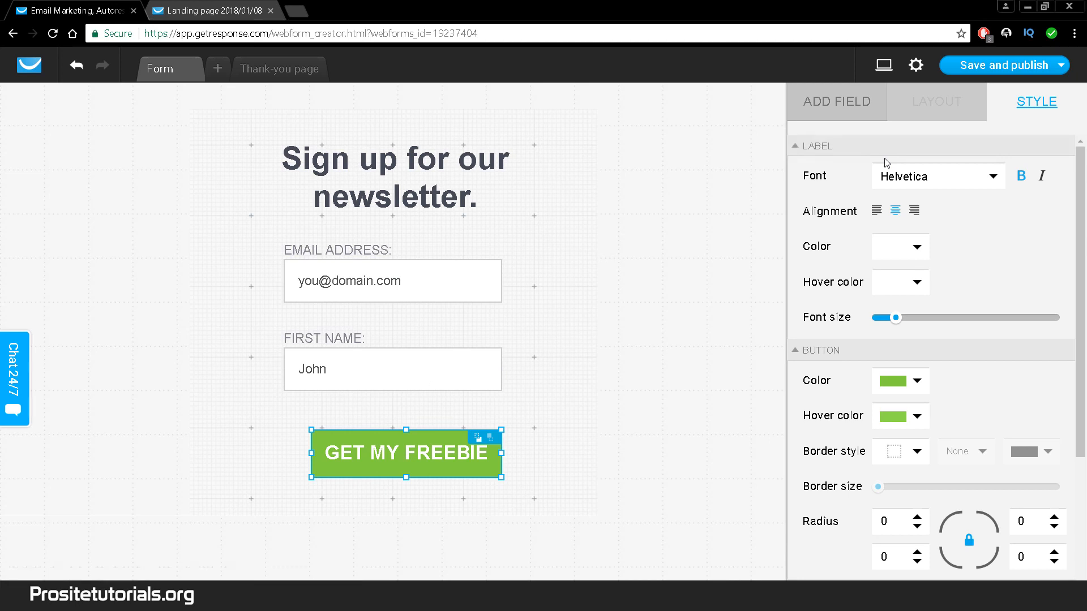
{"action": "left_click", "coordinate": [951, 179]}
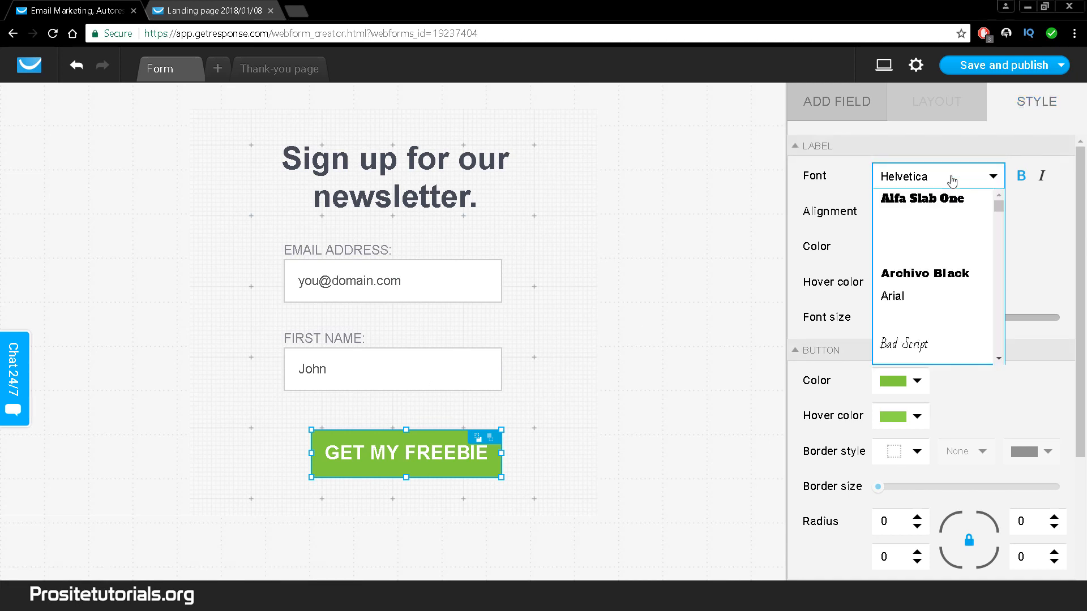
{"action": "left_click", "coordinate": [927, 181]}
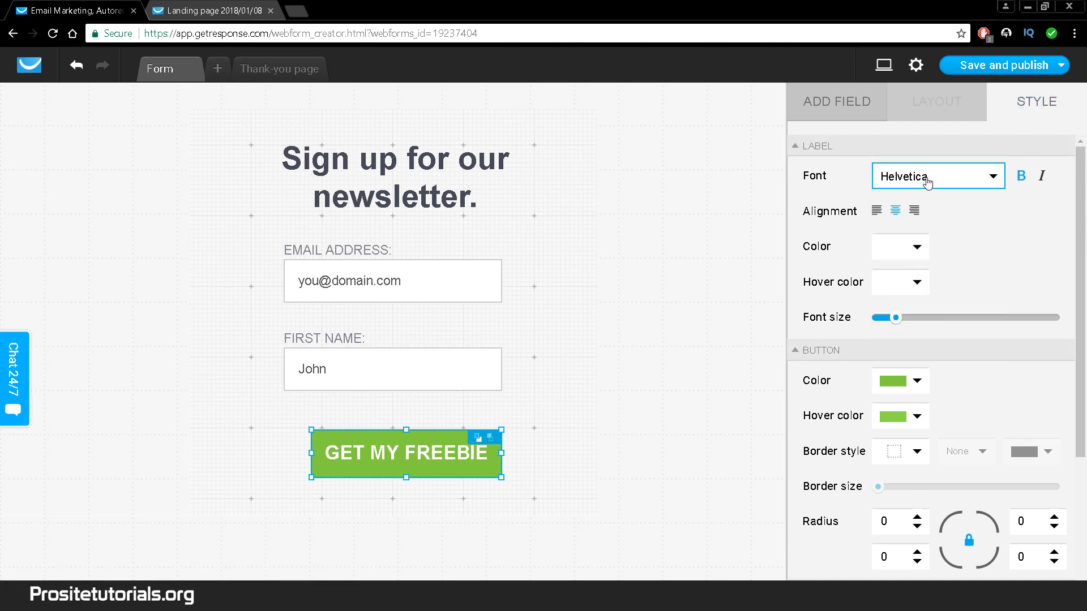
{"action": "left_click", "coordinate": [900, 249]}
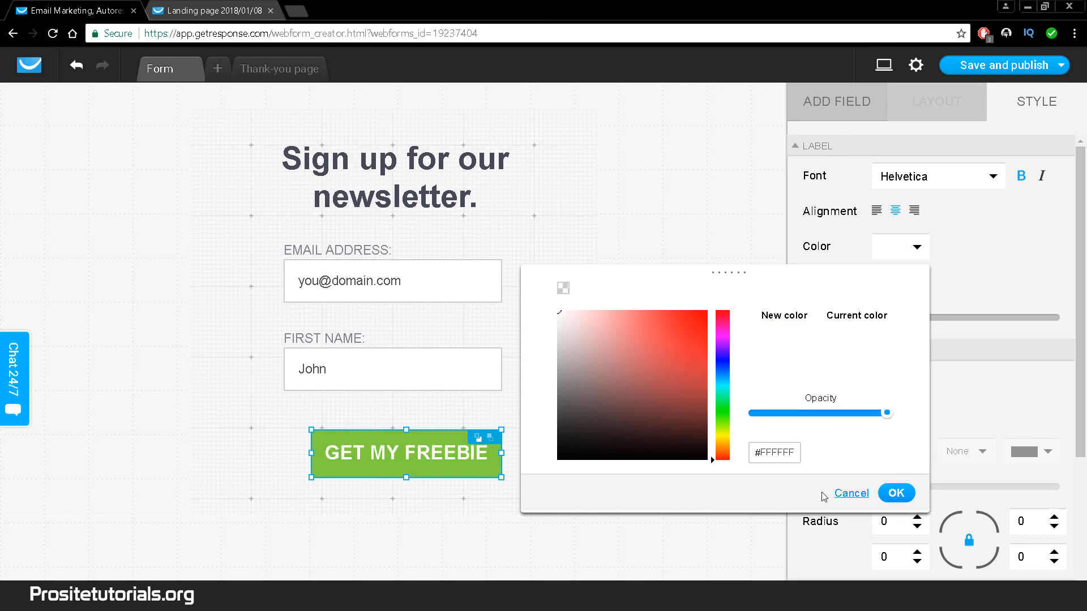
{"action": "left_click", "coordinate": [912, 497]}
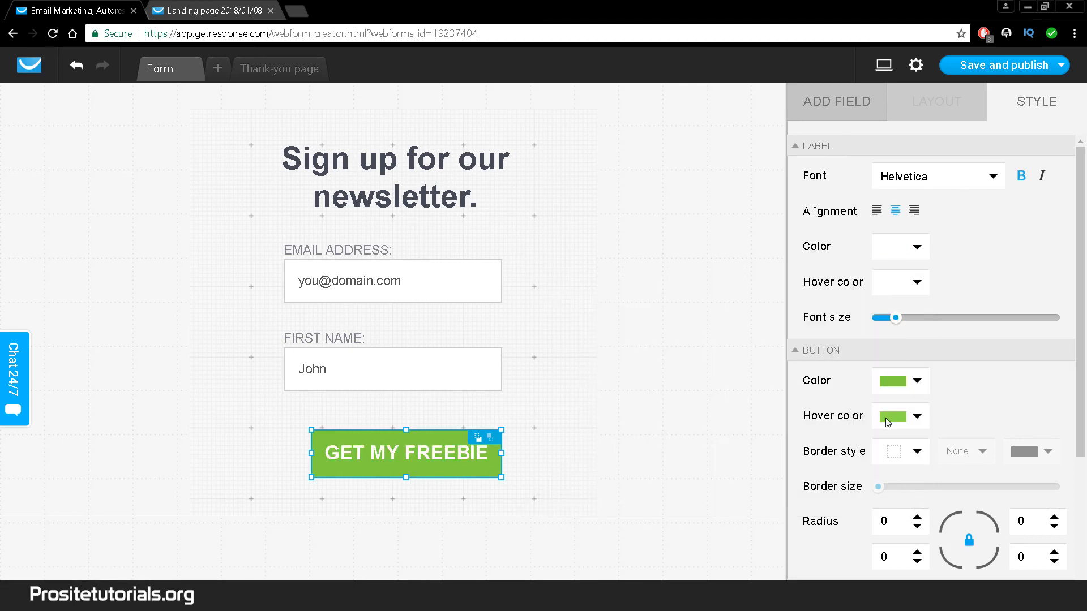
- Set the GET MY FREEBIE button's fill to solid red #FF0000
{"action": "left_click", "coordinate": [896, 377]}
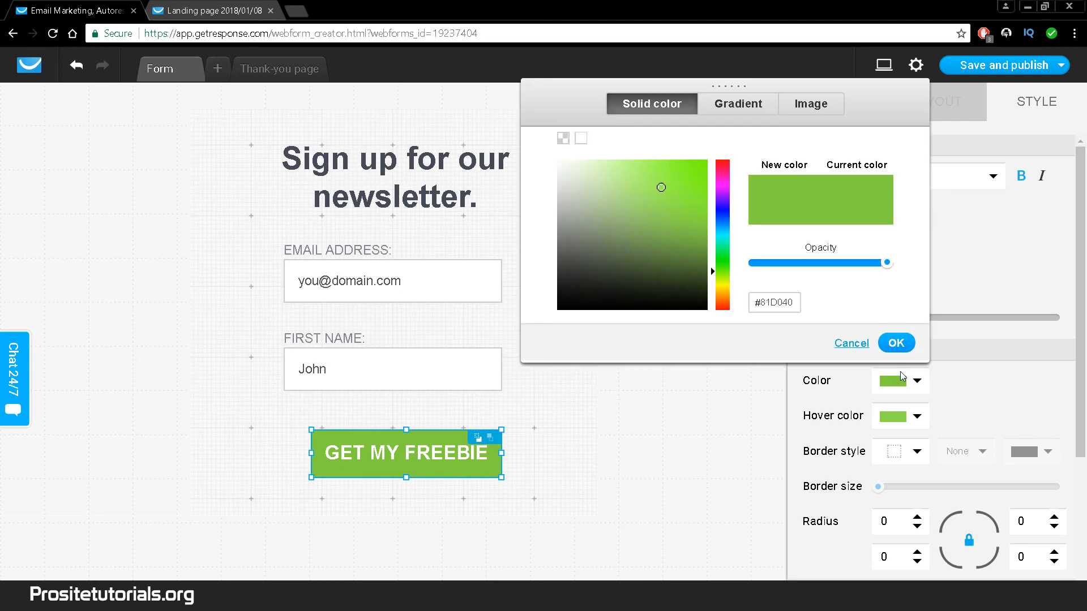
{"action": "left_click", "coordinate": [722, 161]}
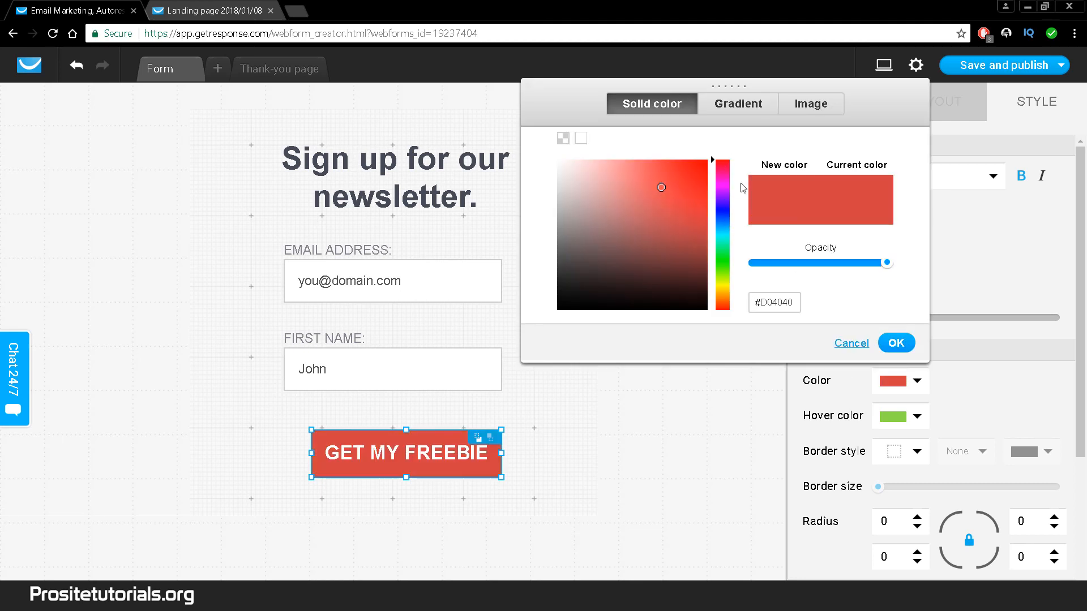
{"action": "left_click", "coordinate": [706, 161]}
{"action": "left_click_drag", "start_coordinate": [789, 87], "coordinate": [790, 88]}
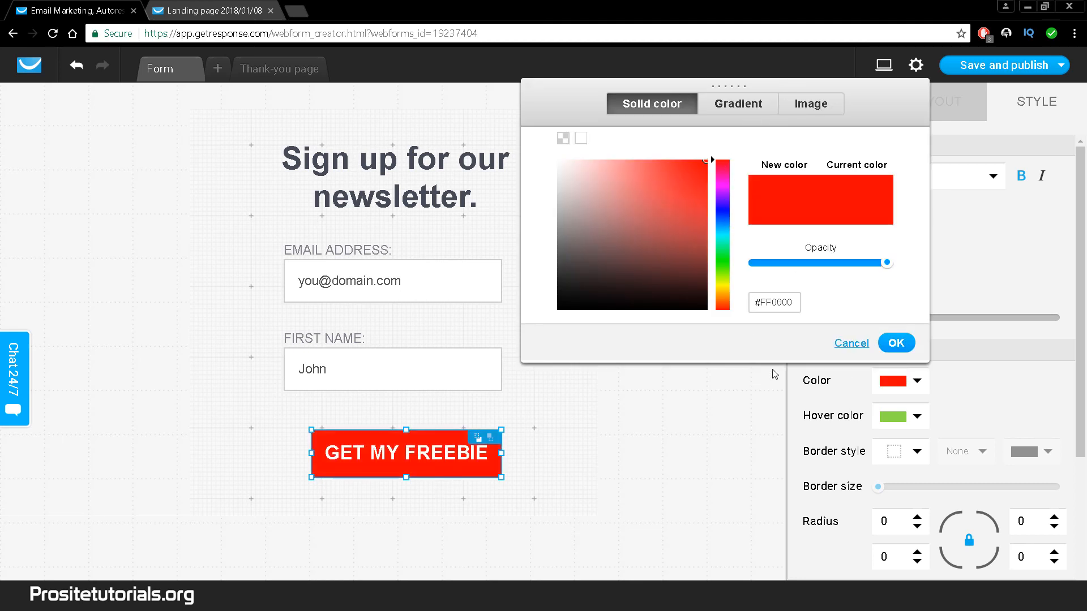
{"action": "left_click", "coordinate": [904, 343]}
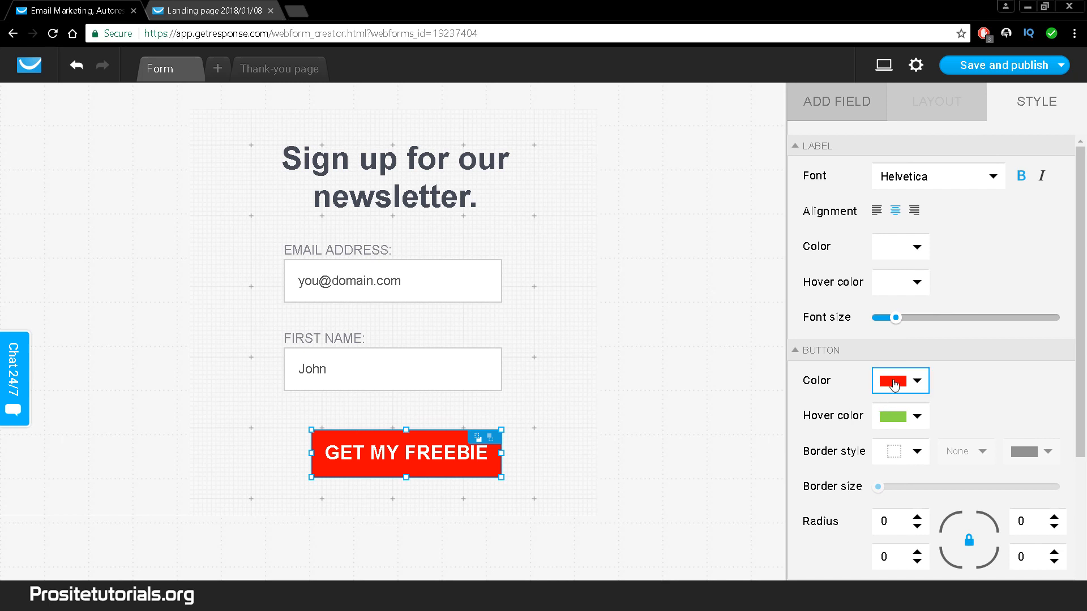
- Set the GET MY FREEBIE button's hover color to light pink #FFA4A4
{"action": "scroll", "coordinate": [962, 401], "scroll_direction": "down", "scroll_amount": 3}
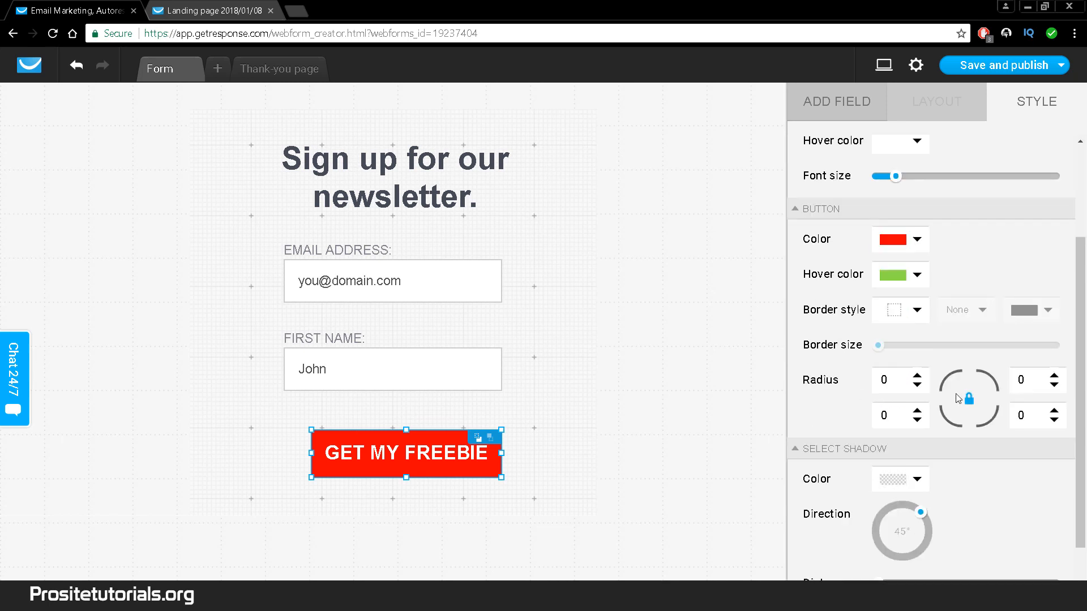
{"action": "left_click", "coordinate": [905, 277]}
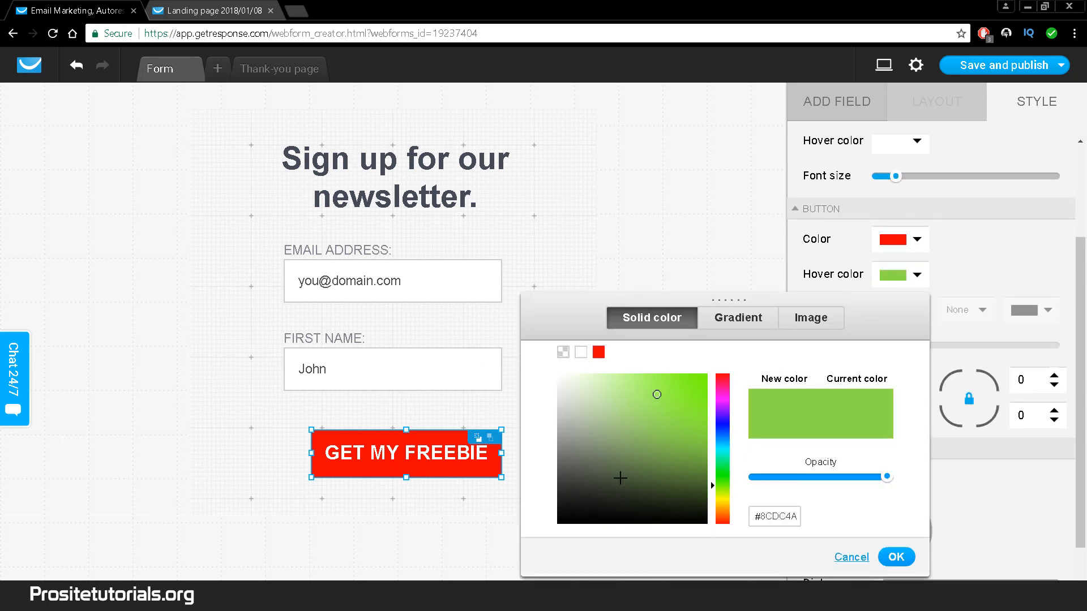
{"action": "left_click_drag", "start_coordinate": [690, 487], "coordinate": [494, 231]}
{"action": "left_click", "coordinate": [994, 258]}
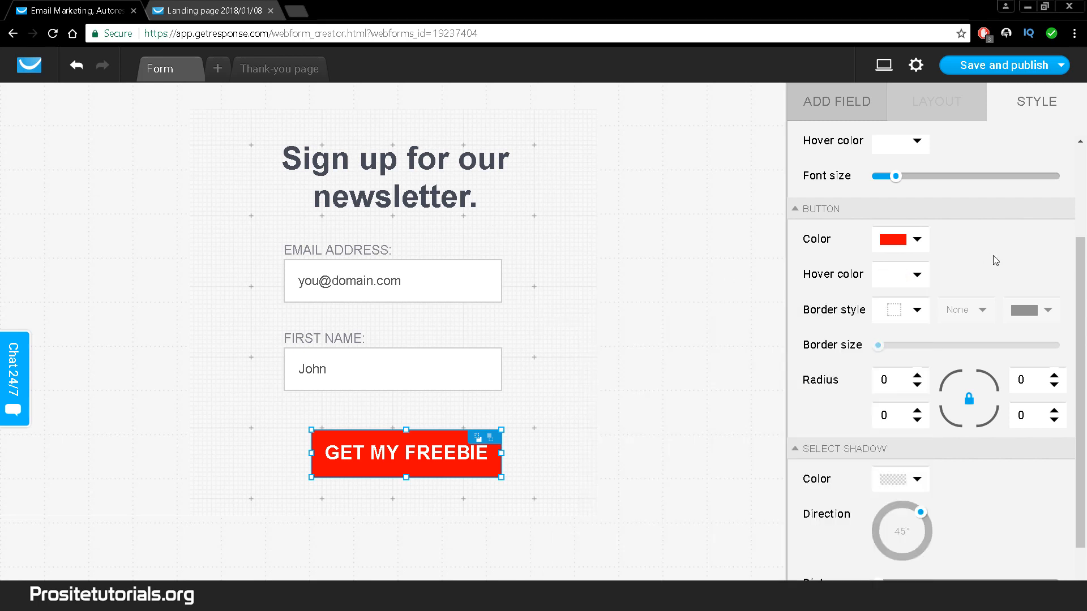
{"action": "left_click", "coordinate": [905, 276]}
{"action": "left_click_drag", "start_coordinate": [573, 510], "coordinate": [479, 530]}
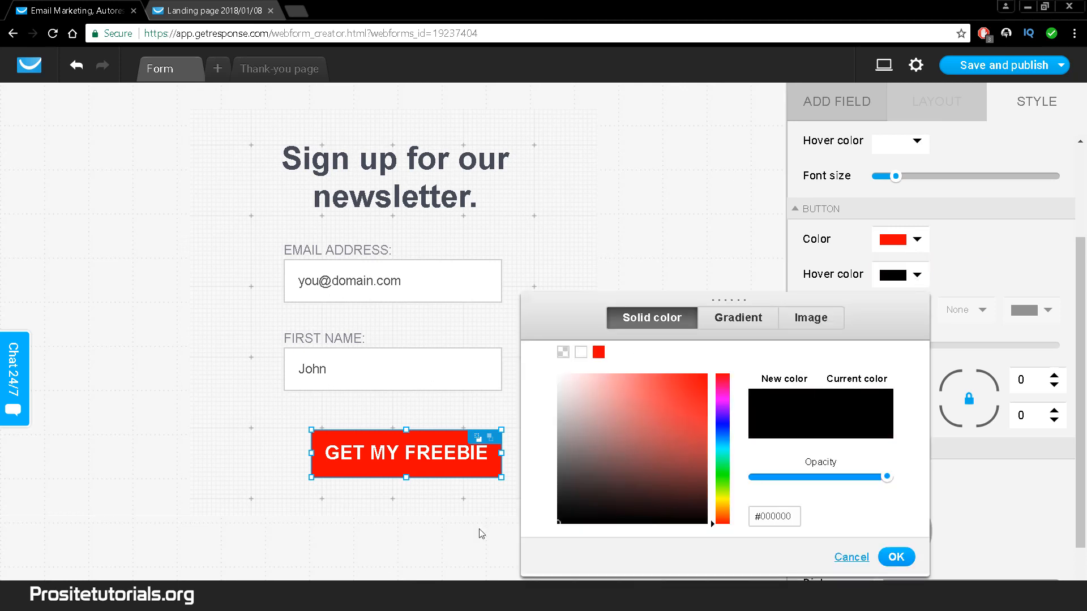
{"action": "left_click_drag", "start_coordinate": [674, 393], "coordinate": [744, 320]}
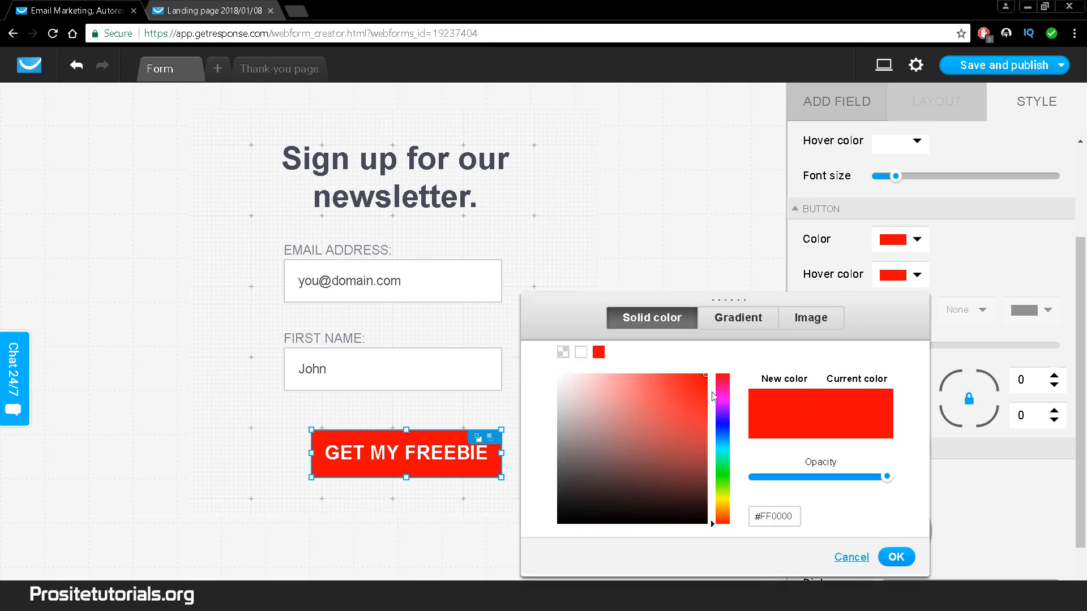
{"action": "left_click_drag", "start_coordinate": [700, 384], "coordinate": [599, 356]}
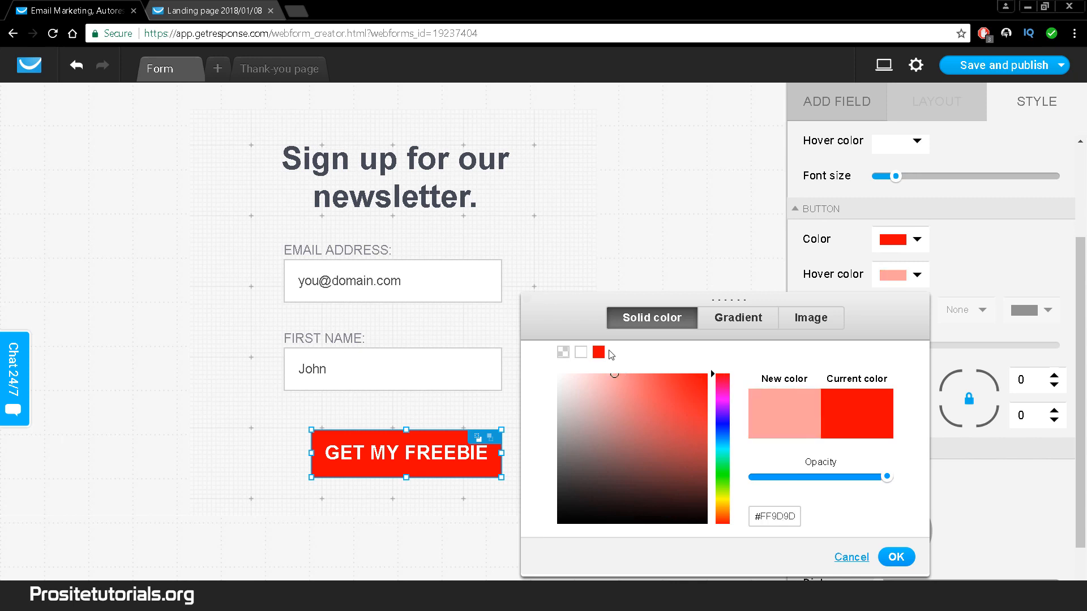
{"action": "left_click", "coordinate": [997, 268]}
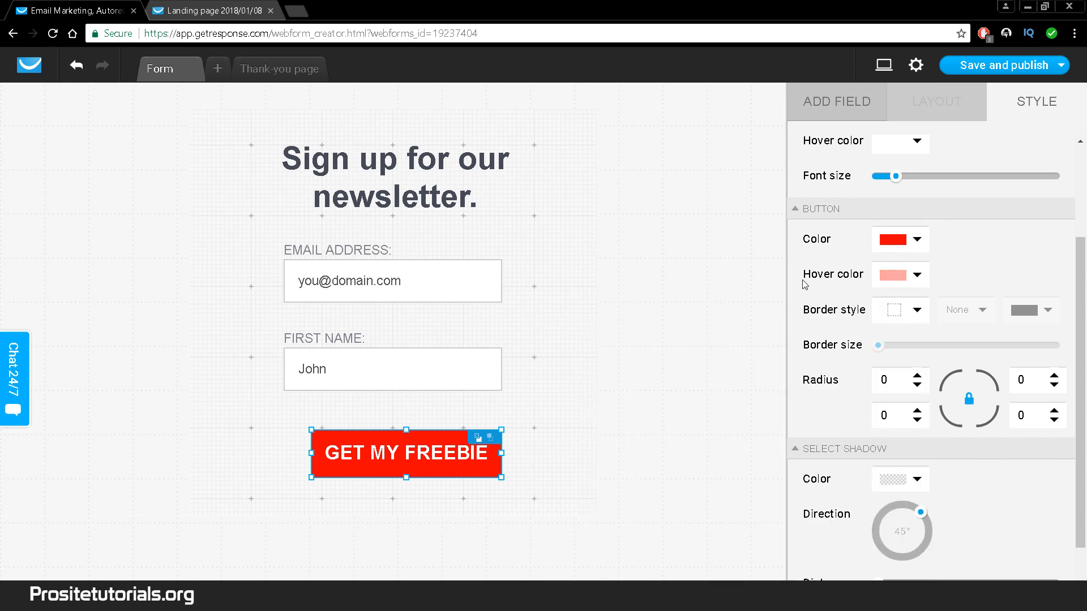
{"action": "left_click", "coordinate": [900, 283]}
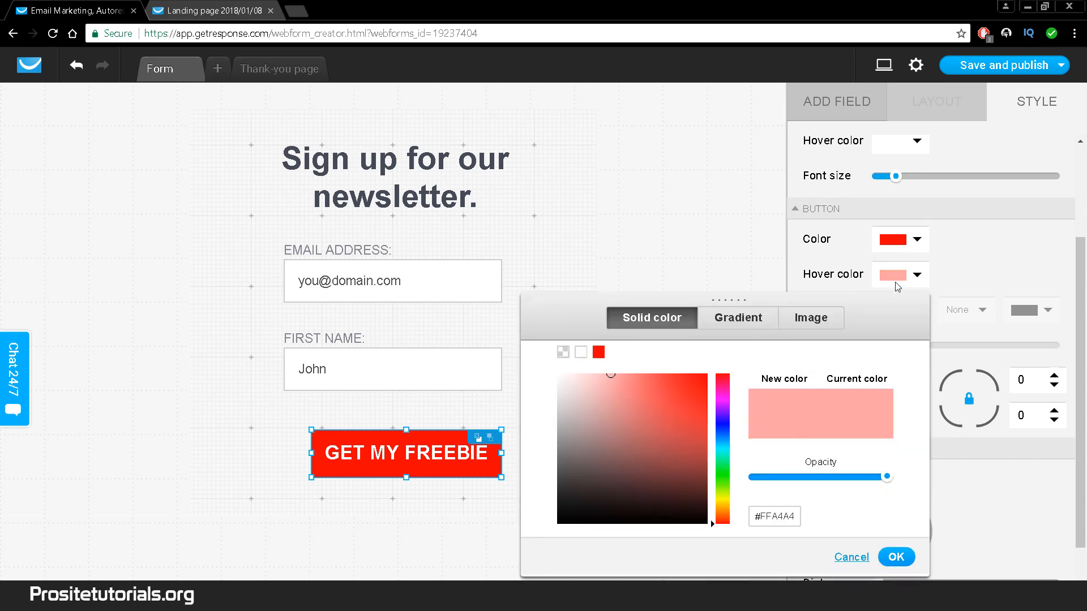
{"action": "left_click", "coordinate": [1018, 276]}
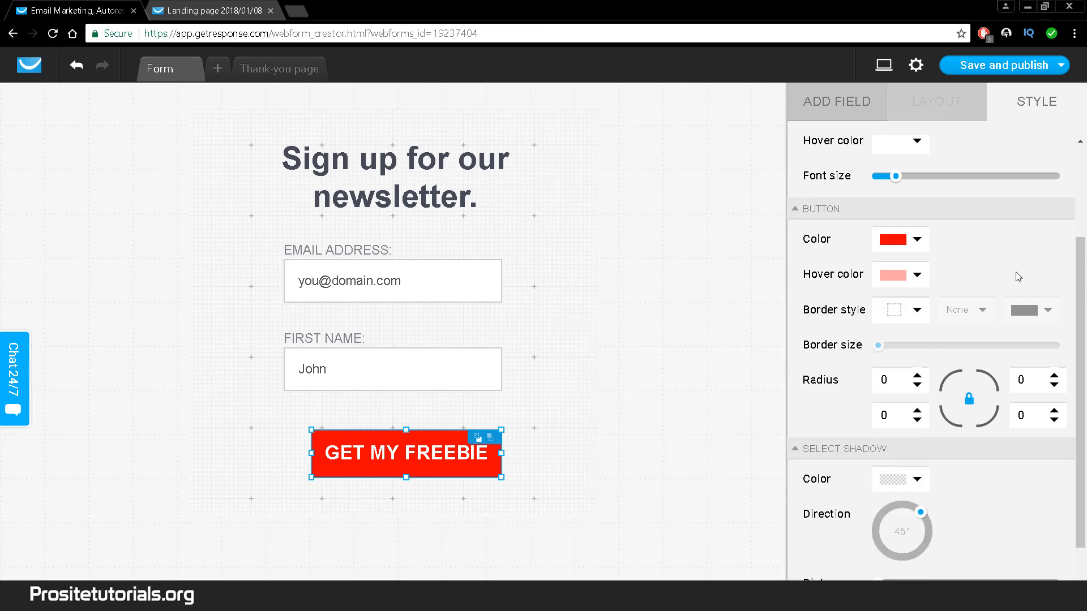
- Add a thin solid black border on all sides of the GET MY FREEBIE button
{"action": "left_click", "coordinate": [916, 310]}
{"action": "left_click", "coordinate": [896, 357]}
{"action": "left_click", "coordinate": [726, 435]}
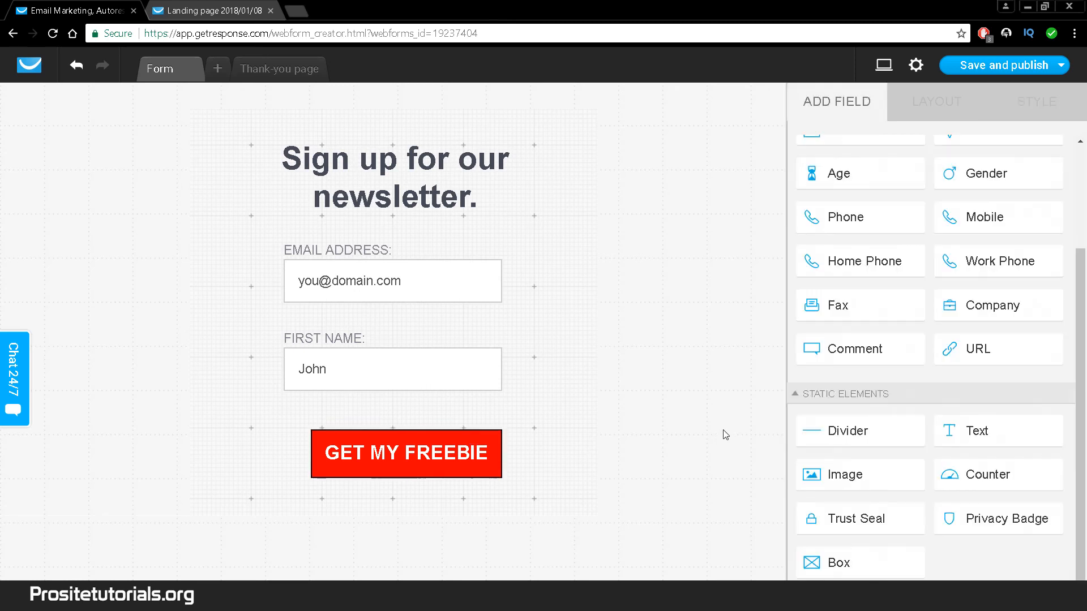
- Set the corner radius of the GET MY FREEBIE button to 4 on all four corners
{"action": "left_click", "coordinate": [434, 466]}
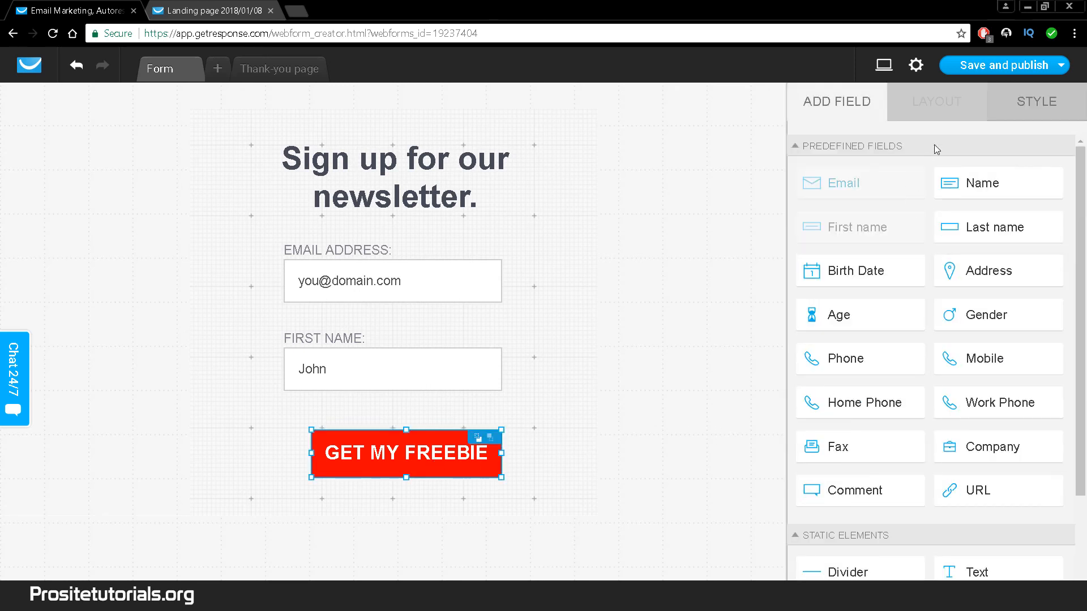
{"action": "left_click", "coordinate": [1007, 108]}
{"action": "scroll", "coordinate": [929, 368], "scroll_direction": "down", "scroll_amount": 1}
{"action": "left_click", "coordinate": [916, 450]}
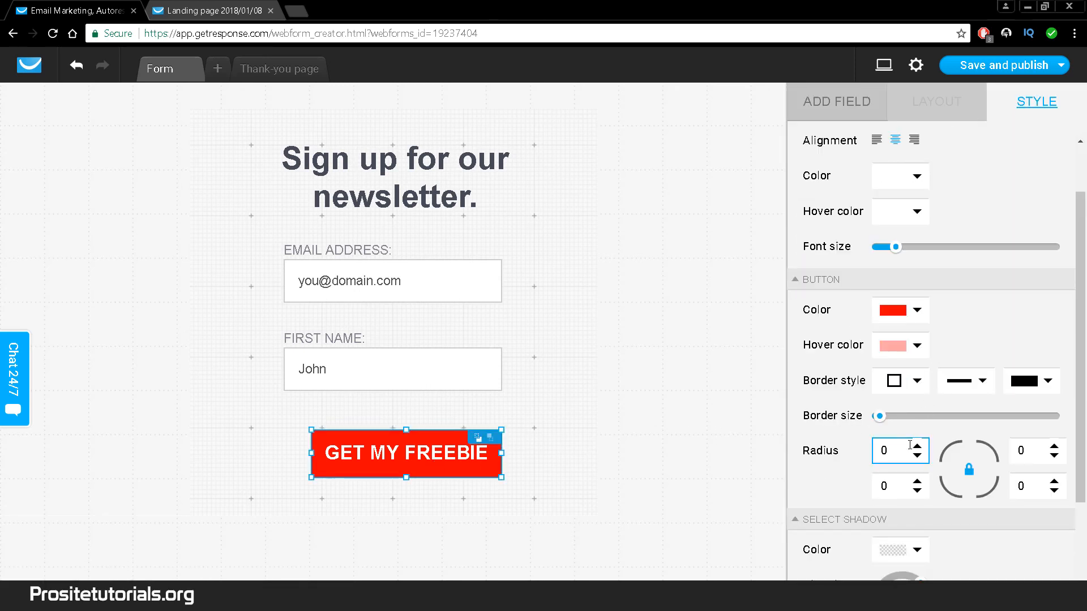
{"action": "left_click", "coordinate": [917, 446]}
{"action": "left_click", "coordinate": [917, 446]}
{"action": "left_click", "coordinate": [917, 446]}
{"action": "left_click", "coordinate": [917, 446]}
{"action": "left_click", "coordinate": [685, 426]}
- Thicken the black border of the GET MY FREEBIE button slightly
{"action": "left_click", "coordinate": [483, 441]}
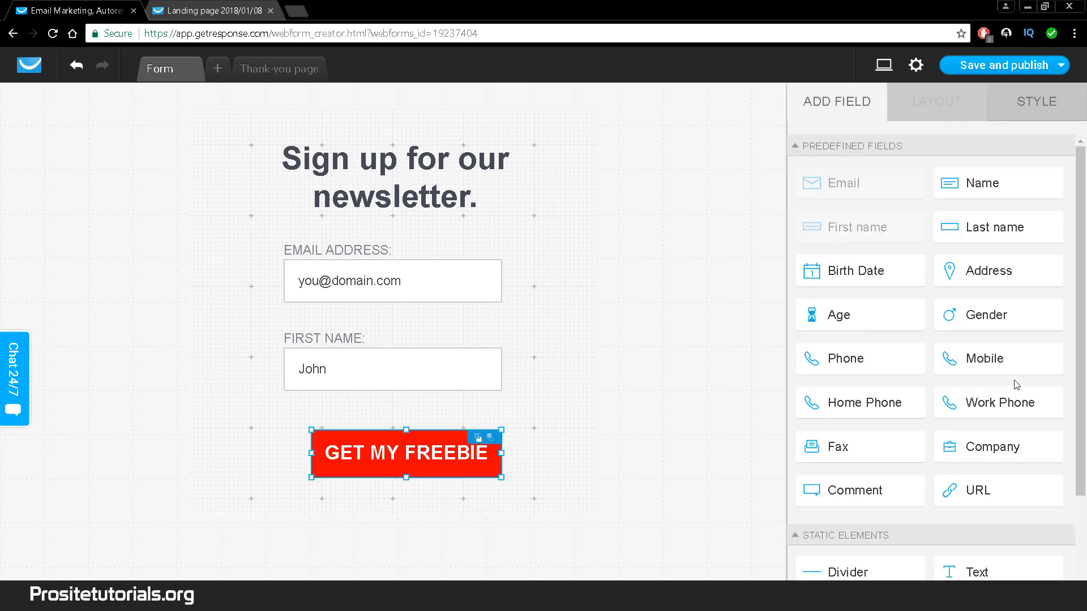
{"action": "left_click", "coordinate": [1033, 105]}
{"action": "scroll", "coordinate": [940, 298], "scroll_direction": "down", "scroll_amount": 1}
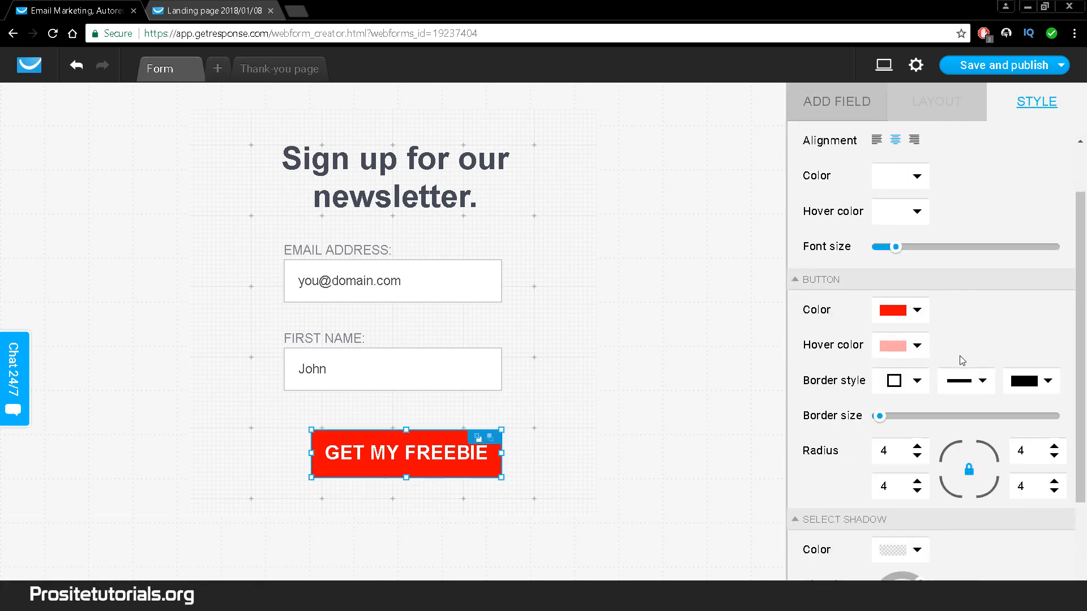
{"action": "mouse_move", "coordinate": [879, 421]}
{"action": "left_mouse_down"}
{"action": "mouse_move", "coordinate": [902, 419]}
{"action": "mouse_move", "coordinate": [885, 418]}
{"action": "left_mouse_up"}
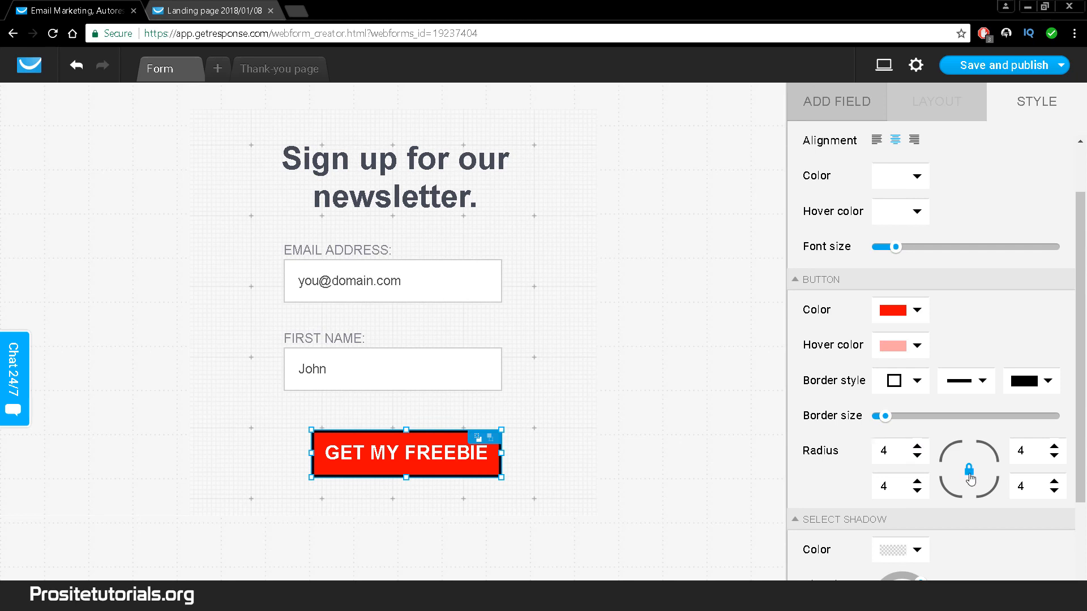
{"action": "left_click", "coordinate": [719, 419]}
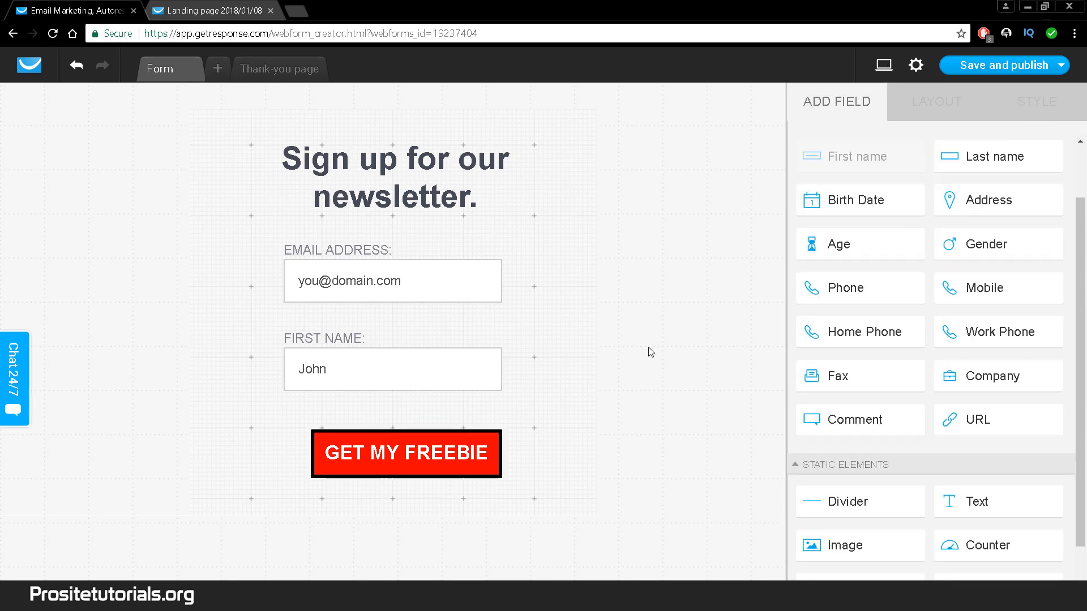
- Examine the shadow settings and shadow color picker of the GET MY FREEBIE button without changing them
{"action": "left_click", "coordinate": [498, 438]}
{"action": "left_click", "coordinate": [1036, 103]}
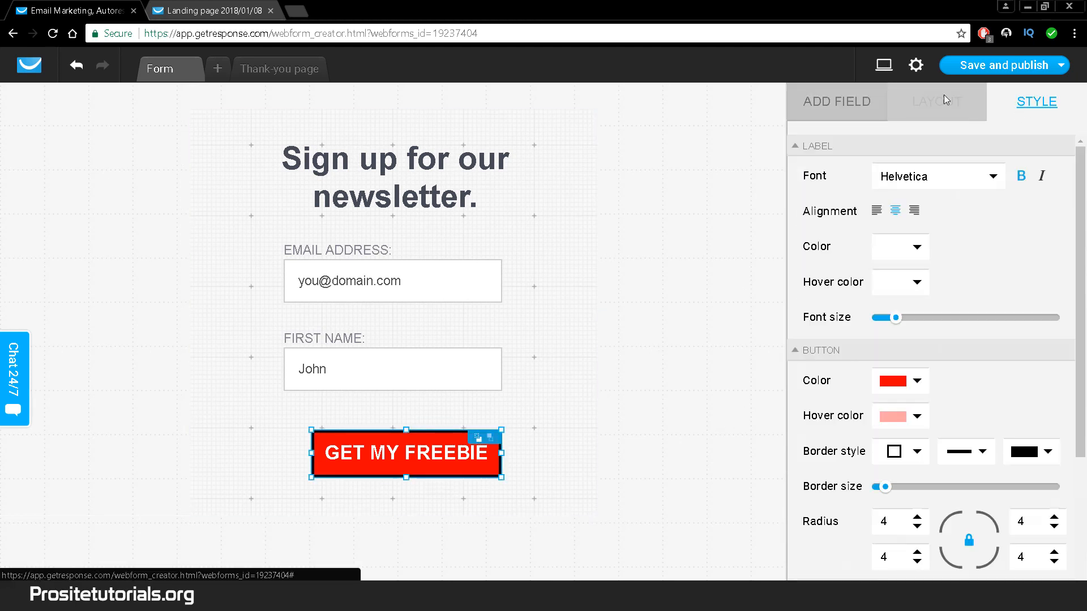
{"action": "scroll", "coordinate": [951, 305], "scroll_direction": "down", "scroll_amount": 1}
{"action": "scroll", "coordinate": [951, 305], "scroll_direction": "down", "scroll_amount": 3}
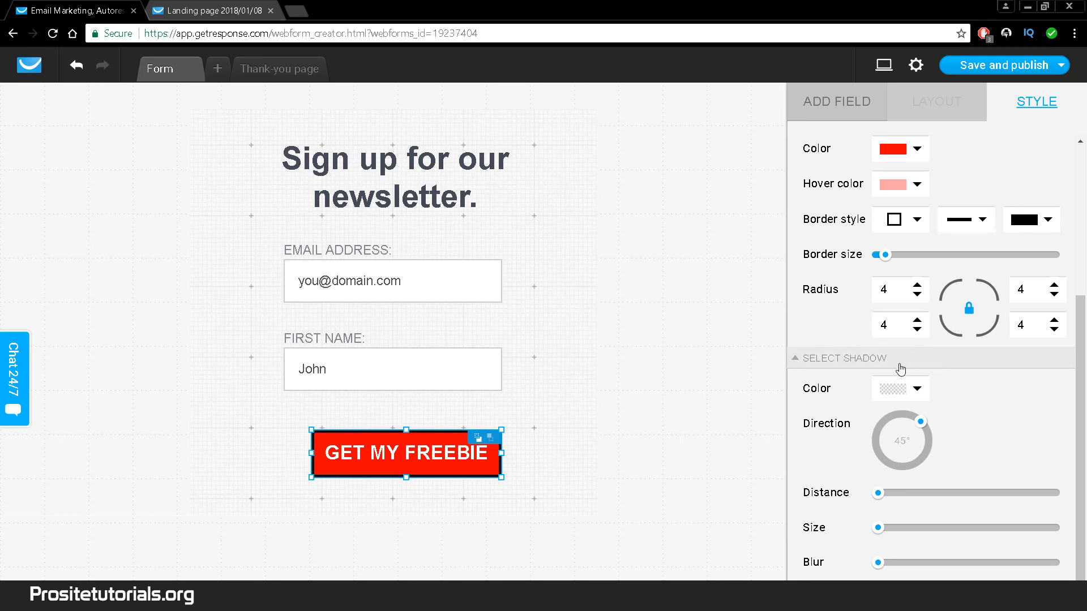
{"action": "left_click", "coordinate": [885, 392]}
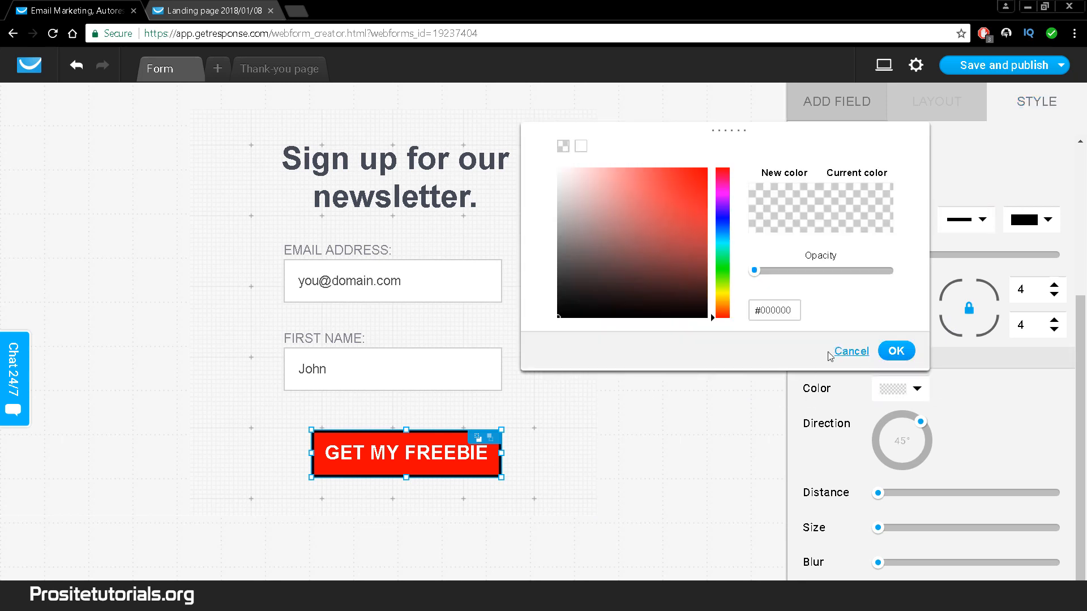
{"action": "left_click", "coordinate": [850, 351]}
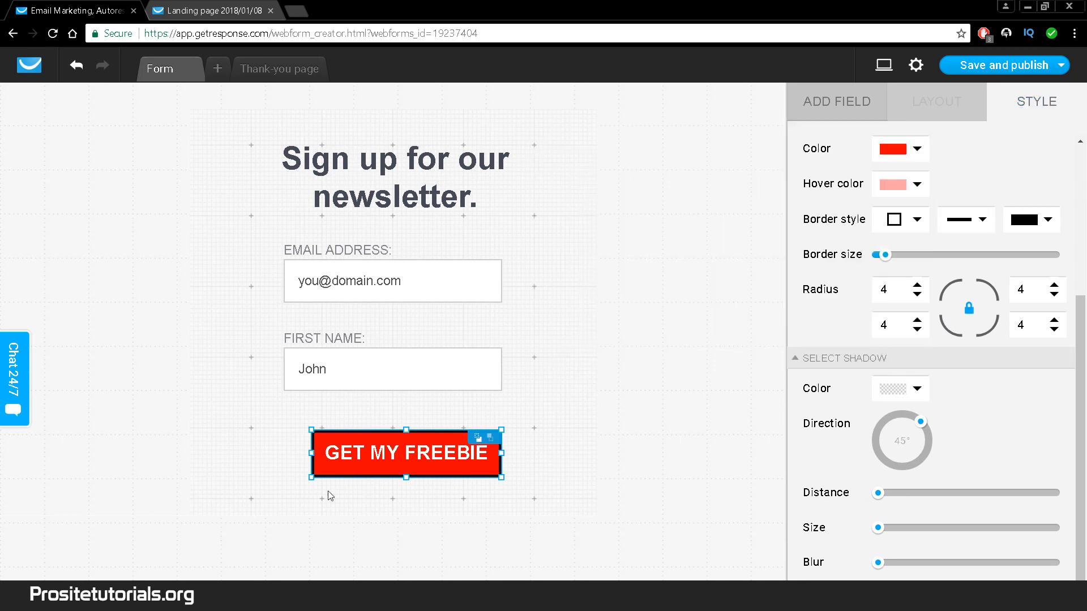
- Delete the First Name field from the sign-up form
{"action": "left_click", "coordinate": [366, 420]}
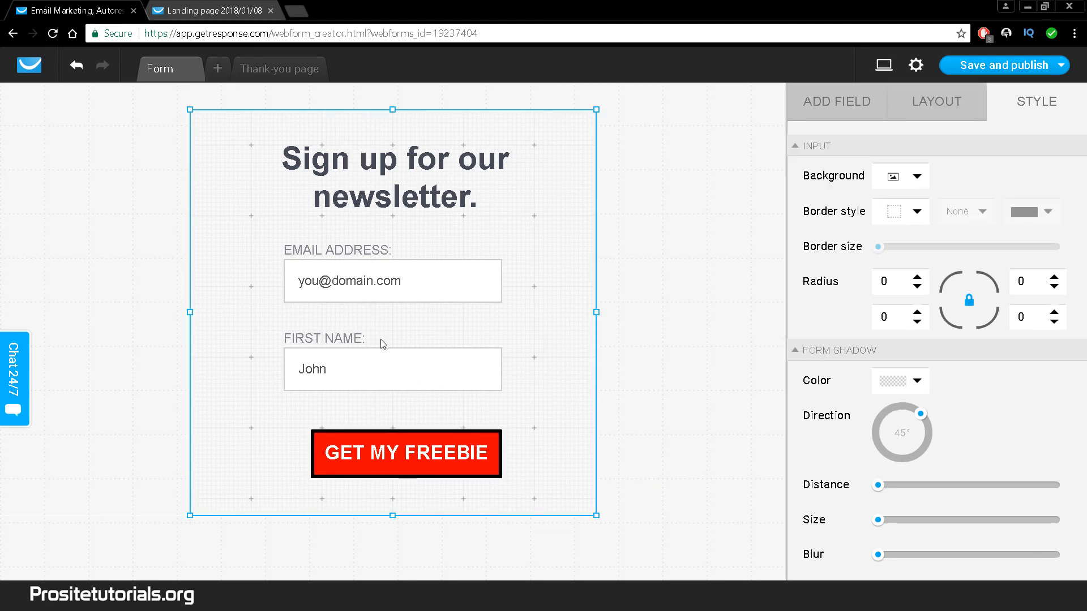
{"action": "left_click", "coordinate": [461, 367]}
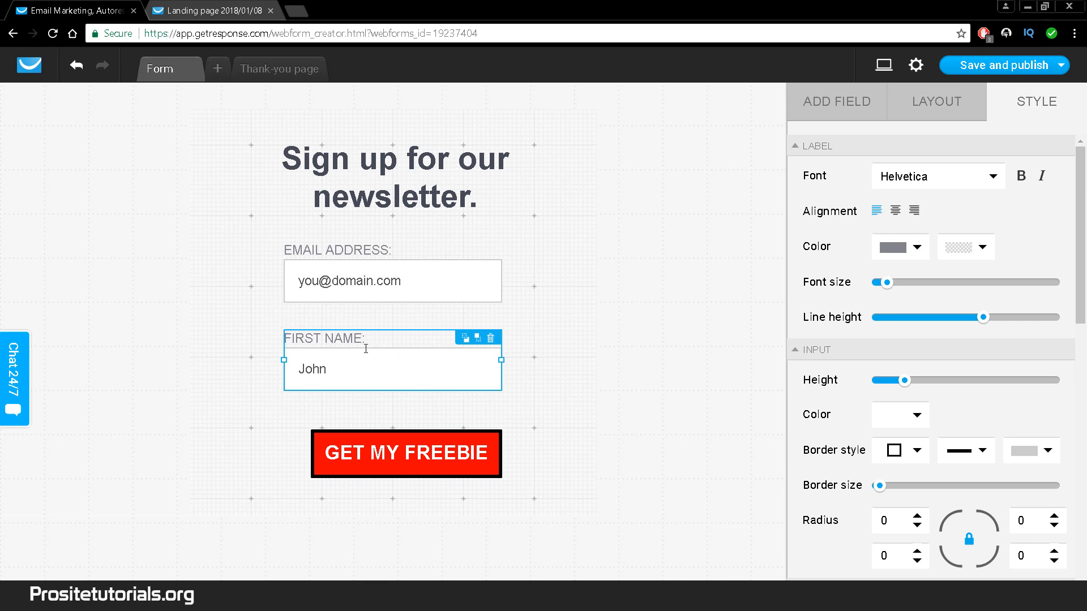
{"action": "left_click", "coordinate": [490, 338]}
- Shrink the form frame and move the GET MY FREEBIE button up directly beneath the email address field
{"action": "left_click", "coordinate": [529, 452]}
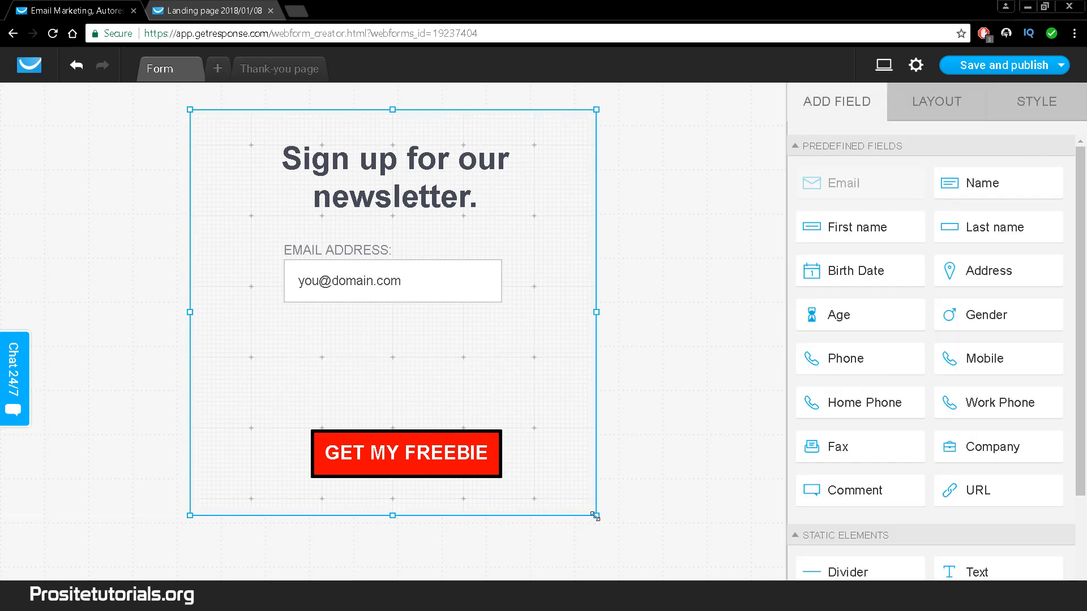
{"action": "left_click_drag", "start_coordinate": [594, 515], "coordinate": [562, 480]}
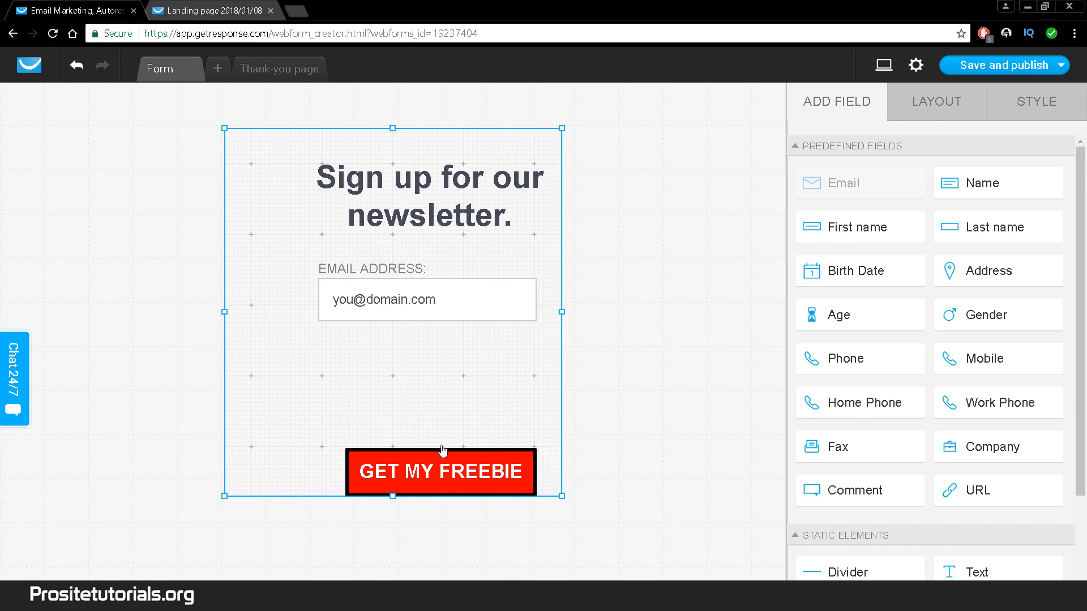
{"action": "left_click_drag", "start_coordinate": [442, 450], "coordinate": [399, 366]}
- Reduce the form frame further to about 318 px wide by 349 px high
{"action": "left_click", "coordinate": [236, 168]}
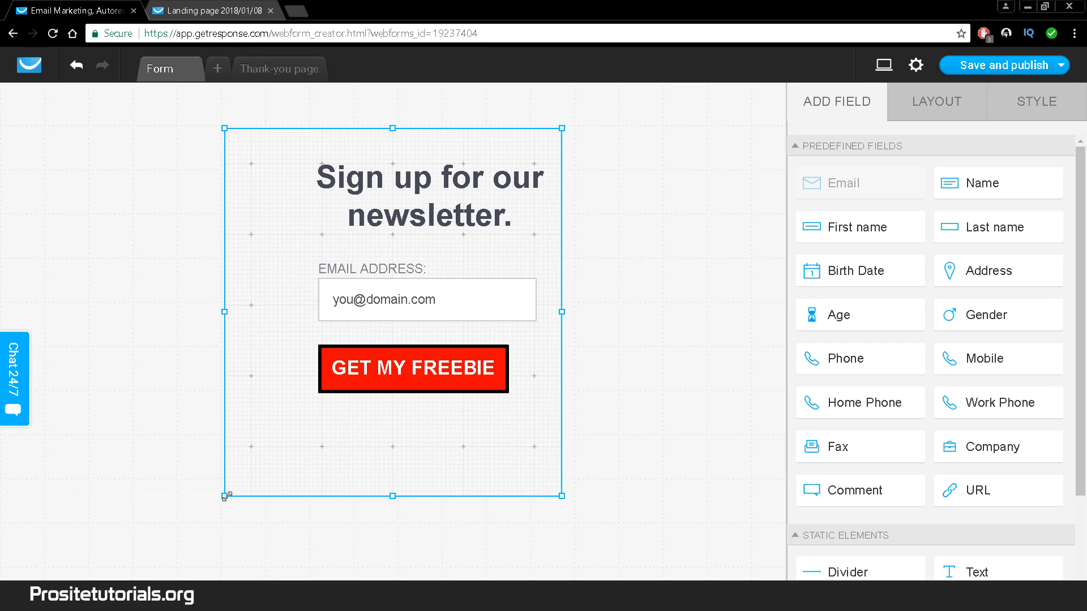
{"action": "left_click_drag", "start_coordinate": [225, 495], "coordinate": [253, 479]}
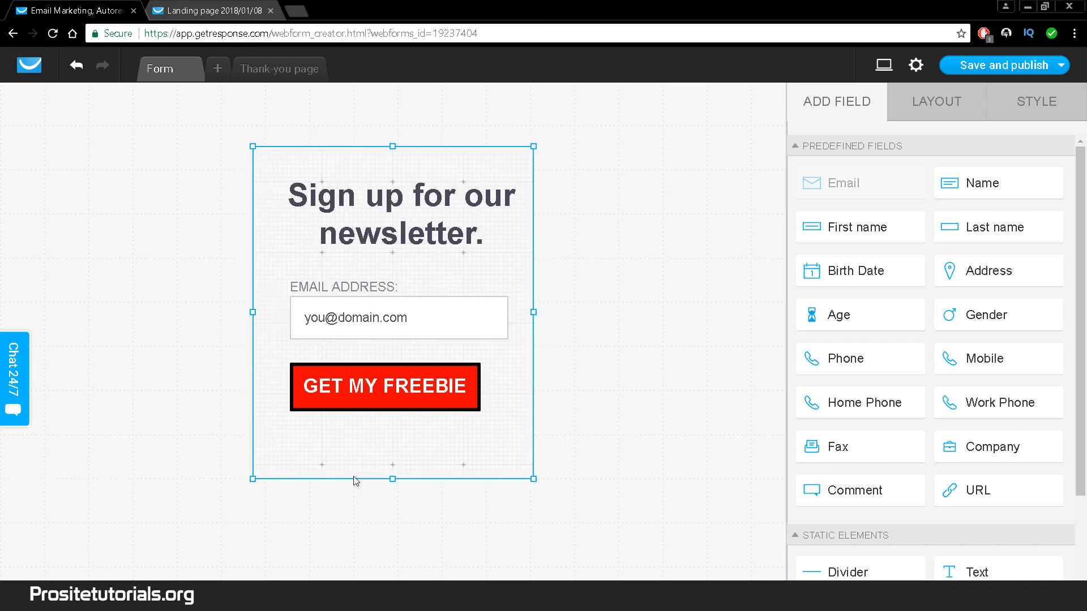
{"action": "left_click_drag", "start_coordinate": [391, 477], "coordinate": [395, 464]}
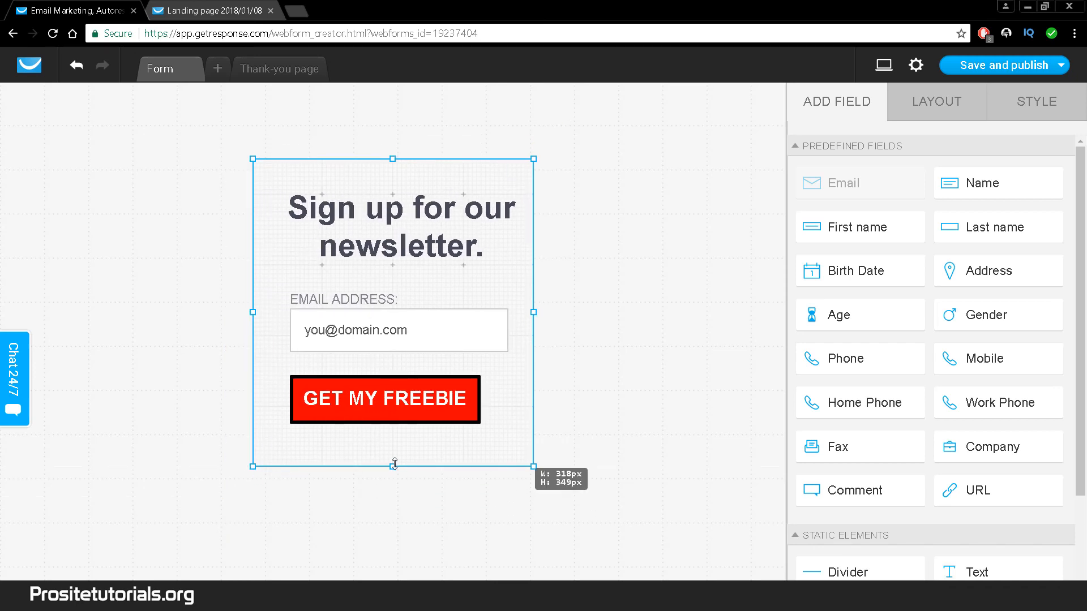
- Set the form width to 400 in the form's layout properties
{"action": "left_click", "coordinate": [934, 106]}
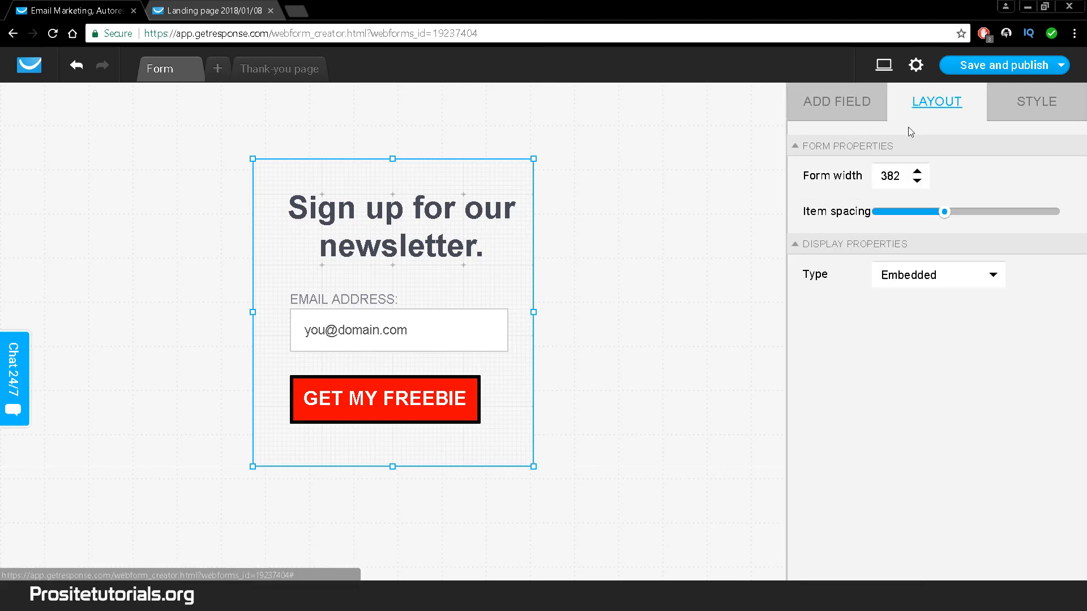
{"action": "left_click", "coordinate": [918, 173]}
{"action": "left_click", "coordinate": [581, 319]}
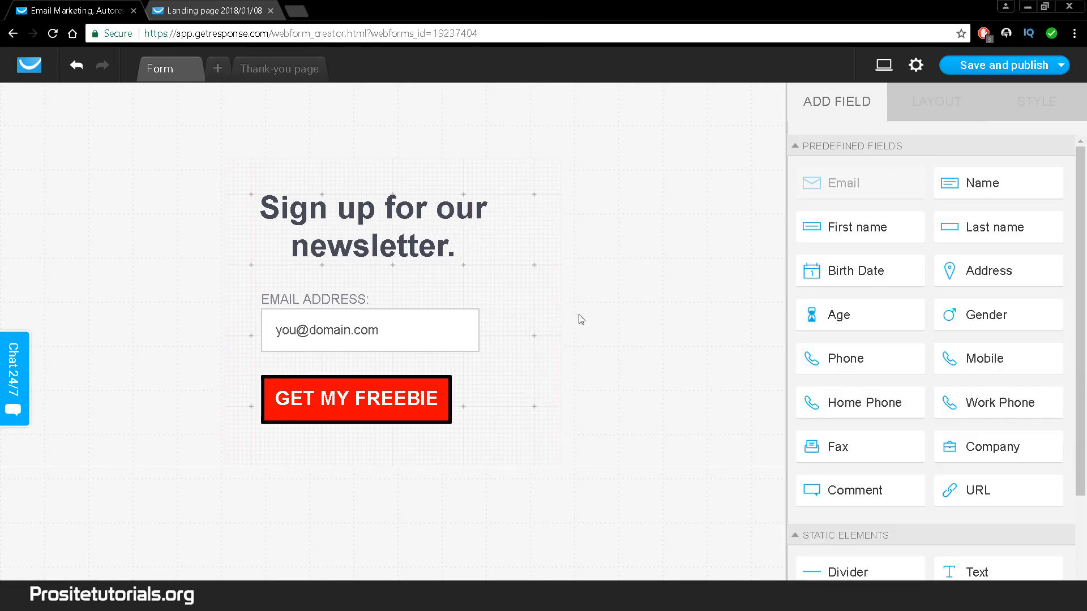
{"action": "left_click", "coordinate": [532, 323]}
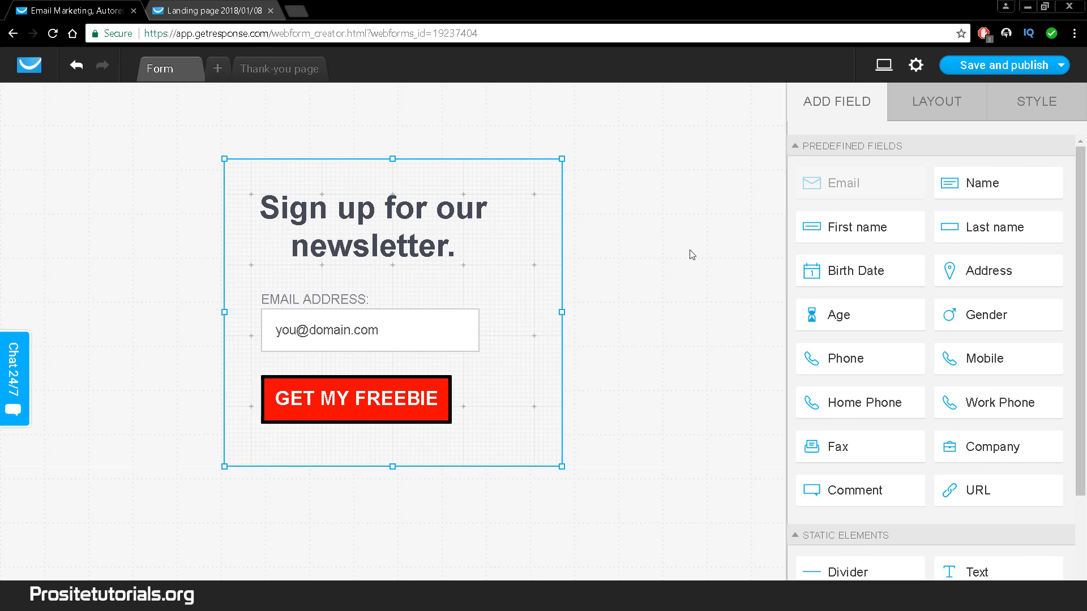
{"action": "left_click", "coordinate": [918, 104]}
{"action": "double_click", "coordinate": [890, 176]}
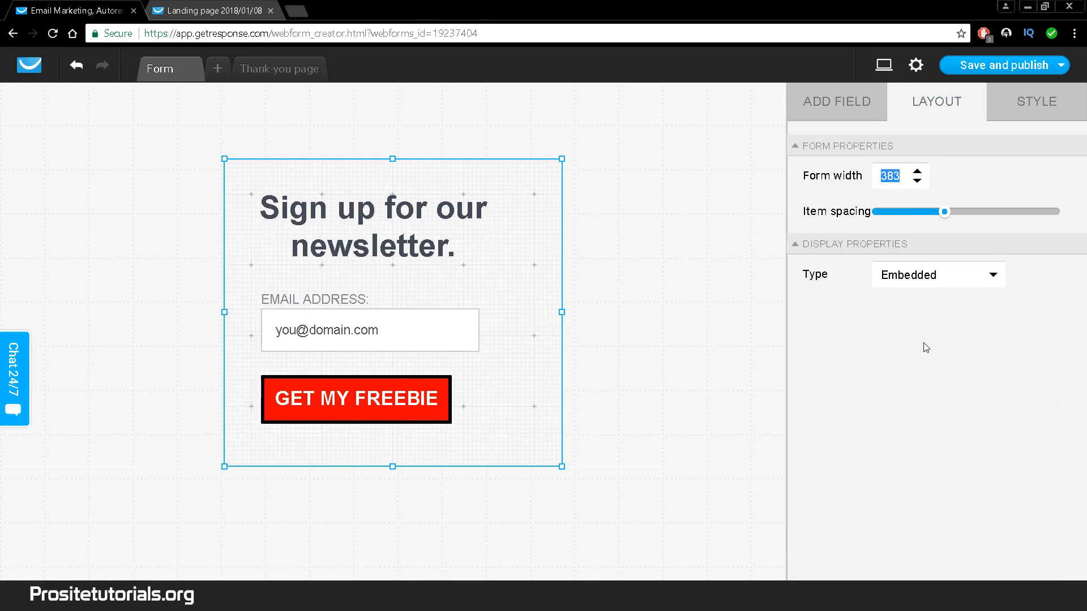
{"action": "type", "text": "400"}
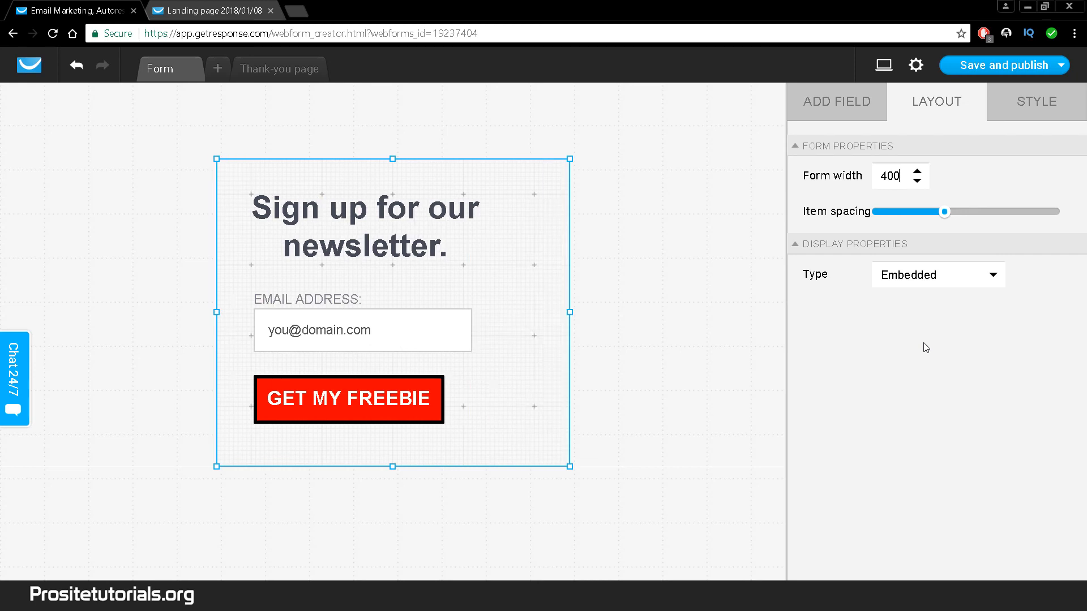
{"action": "left_click", "coordinate": [625, 310]}
- Widen the email address field and the GET MY FREEBIE button to the same width across most of the form
{"action": "left_click", "coordinate": [469, 319]}
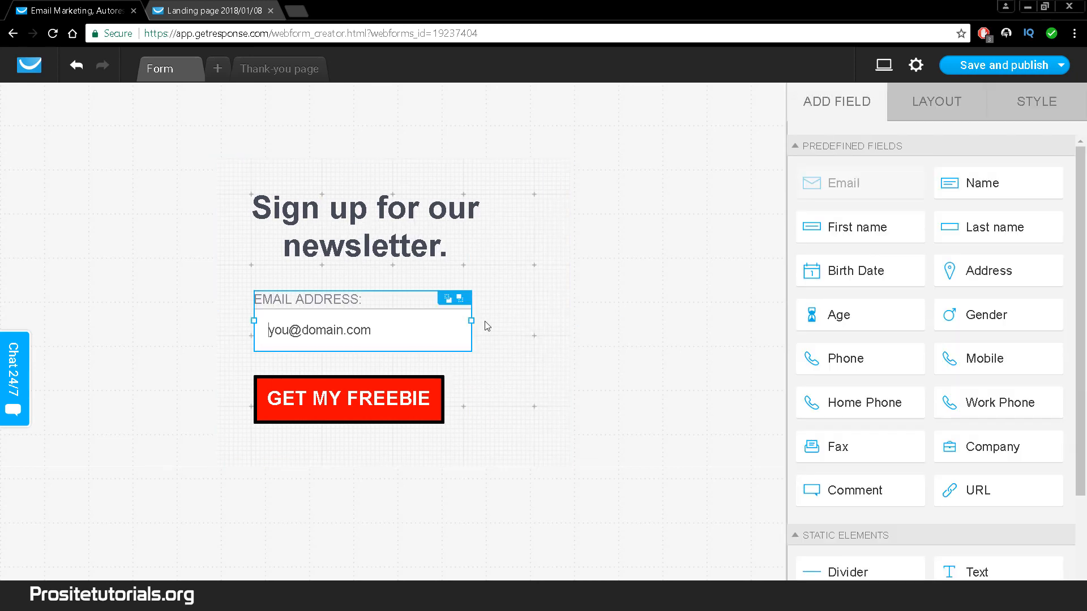
{"action": "left_click_drag", "start_coordinate": [472, 321], "coordinate": [539, 314]}
{"action": "left_click", "coordinate": [436, 389]}
{"action": "left_click_drag", "start_coordinate": [444, 399], "coordinate": [537, 395]}
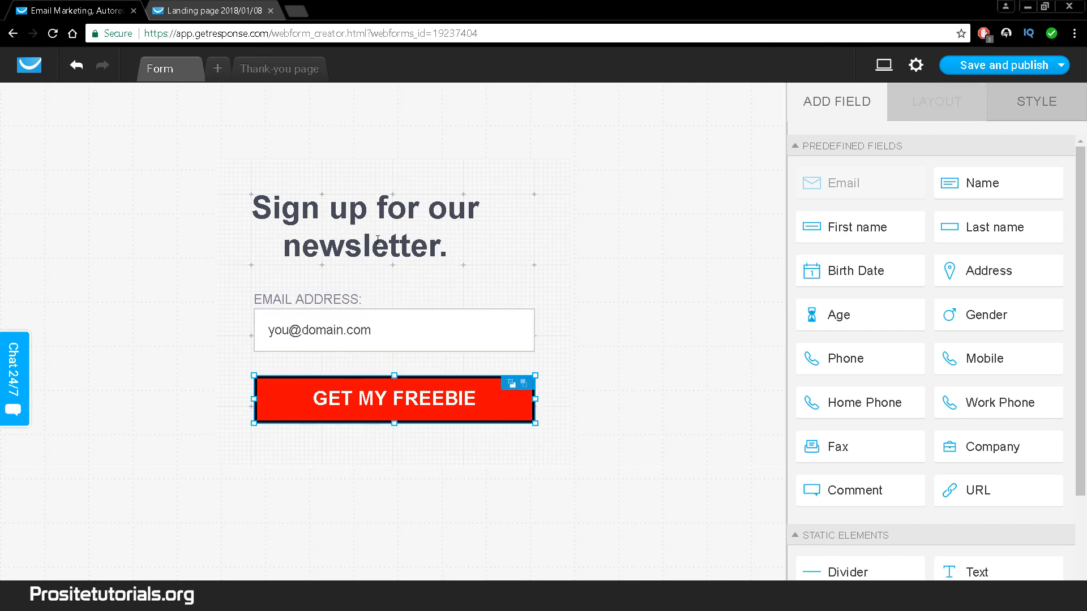
- Reposition the newsletter heading slightly within the form, above the email address field
{"action": "left_click", "coordinate": [401, 228]}
{"action": "left_click_drag", "start_coordinate": [443, 251], "coordinate": [256, 187]}
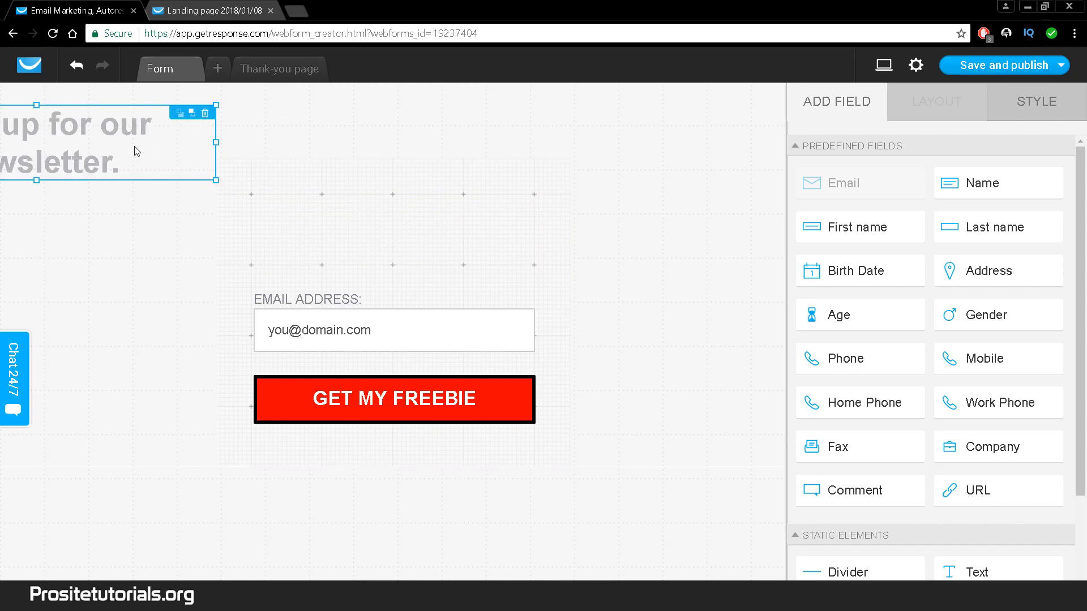
{"action": "left_click_drag", "start_coordinate": [136, 152], "coordinate": [474, 195]}
- Replace the form's heading text with "GET MY 20 TIPS EBOOK"
{"action": "left_click", "coordinate": [404, 233]}
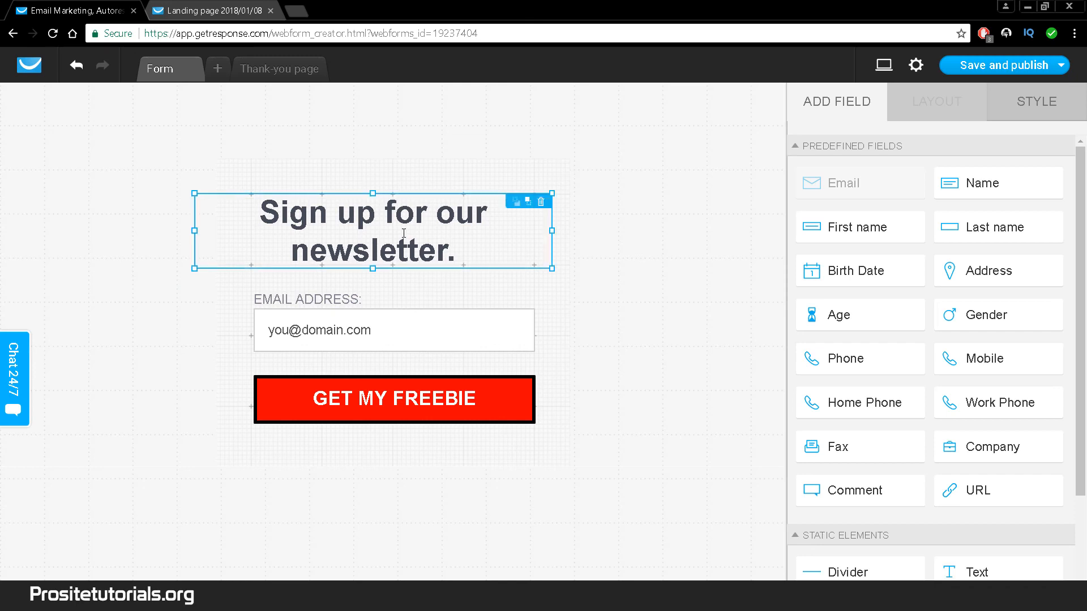
{"action": "double_click", "coordinate": [403, 234]}
{"action": "type", "text": "GET "}
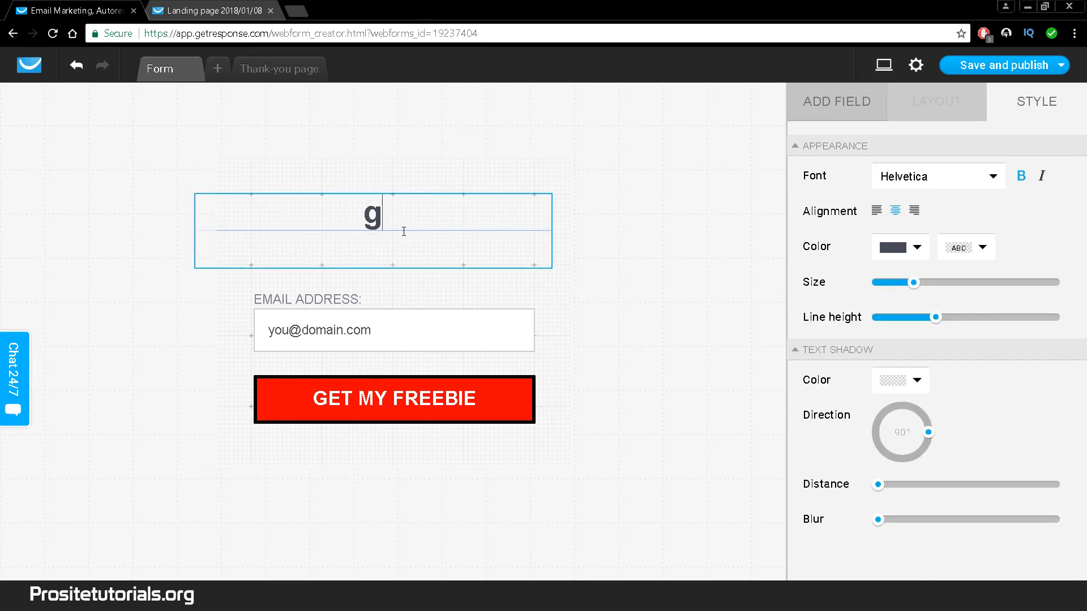
{"action": "type", "text": "MY 320"}
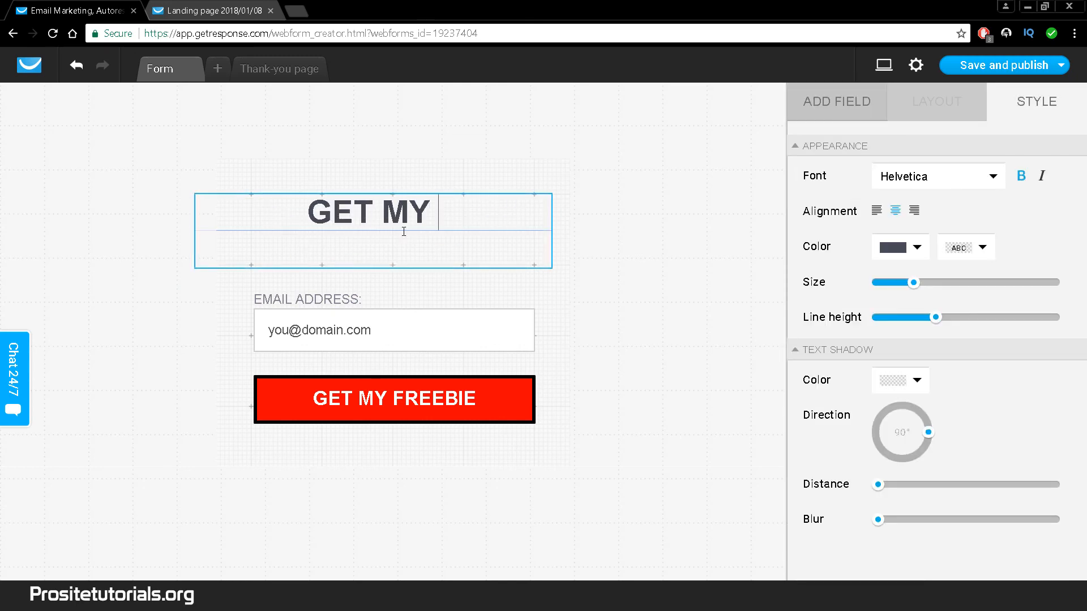
{"action": "key", "text": "BackSpace"}
{"action": "key", "text": "BackSpace"}
{"action": "type", "text": "0"}
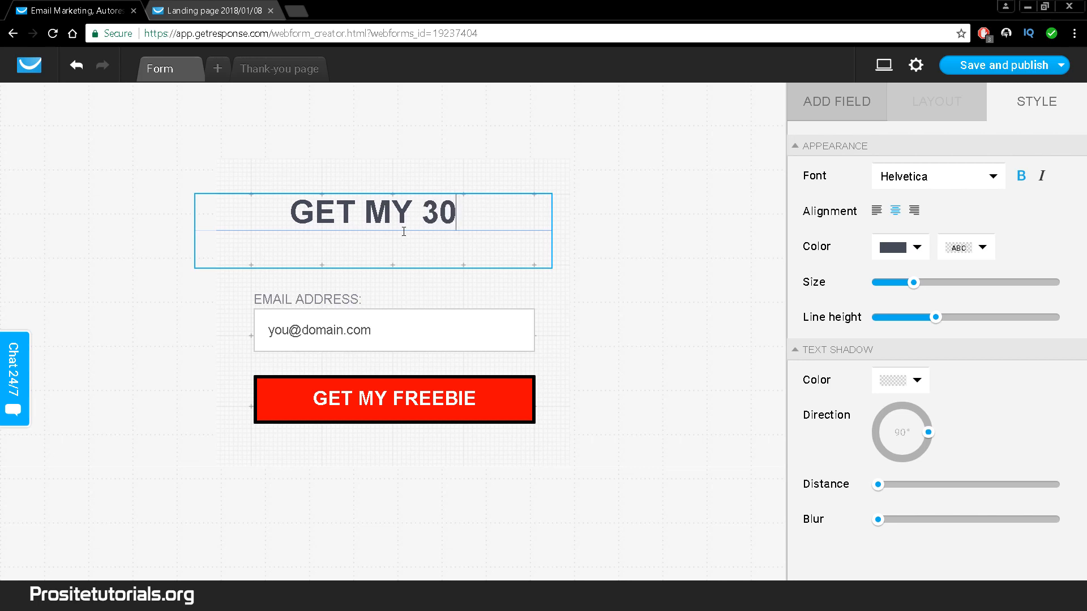
{"action": "key", "text": "BackSpace"}
{"action": "key", "text": "BackSpace"}
{"action": "type", "text": "29"}
{"action": "type", "text": "0"}
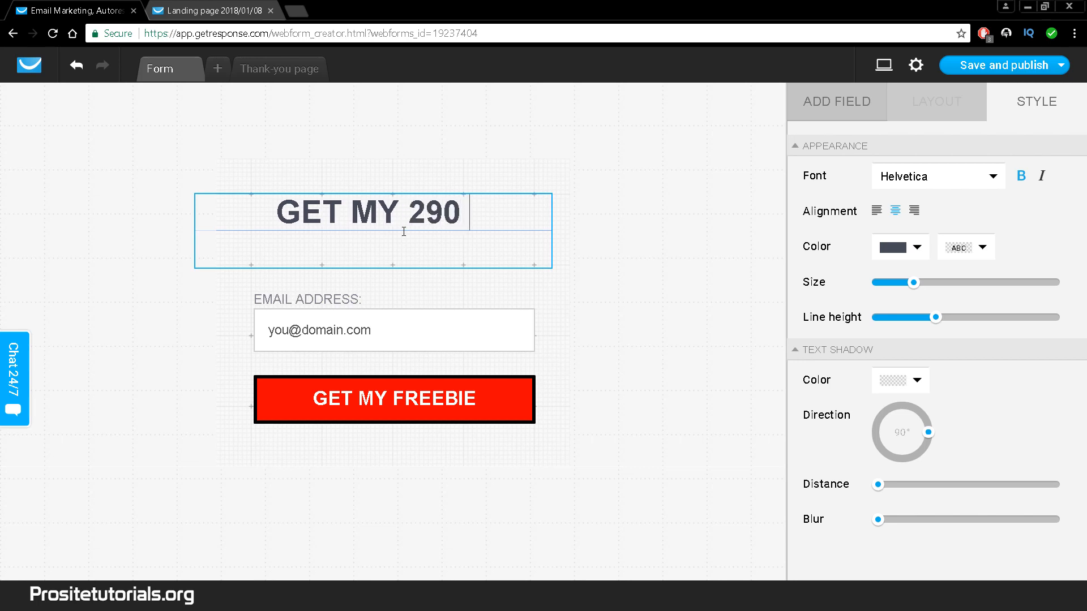
{"action": "key", "text": "BackSpace"}
{"action": "key", "text": "BackSpace"}
{"action": "type", "text": "0 EBOOK"}
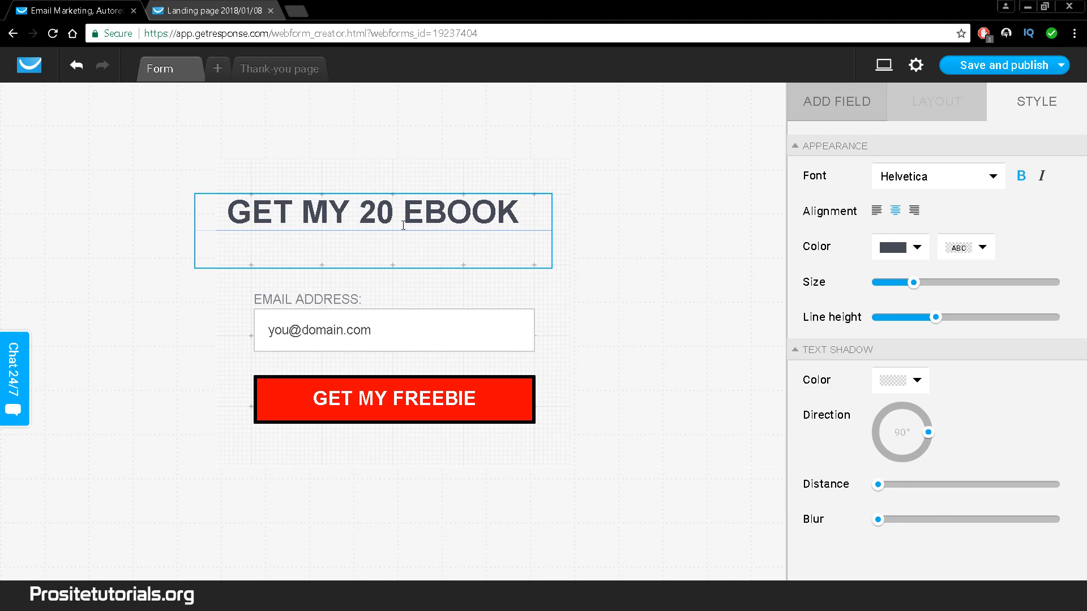
{"action": "left_click", "coordinate": [402, 220]}
{"action": "type", "text": "TIPS"}
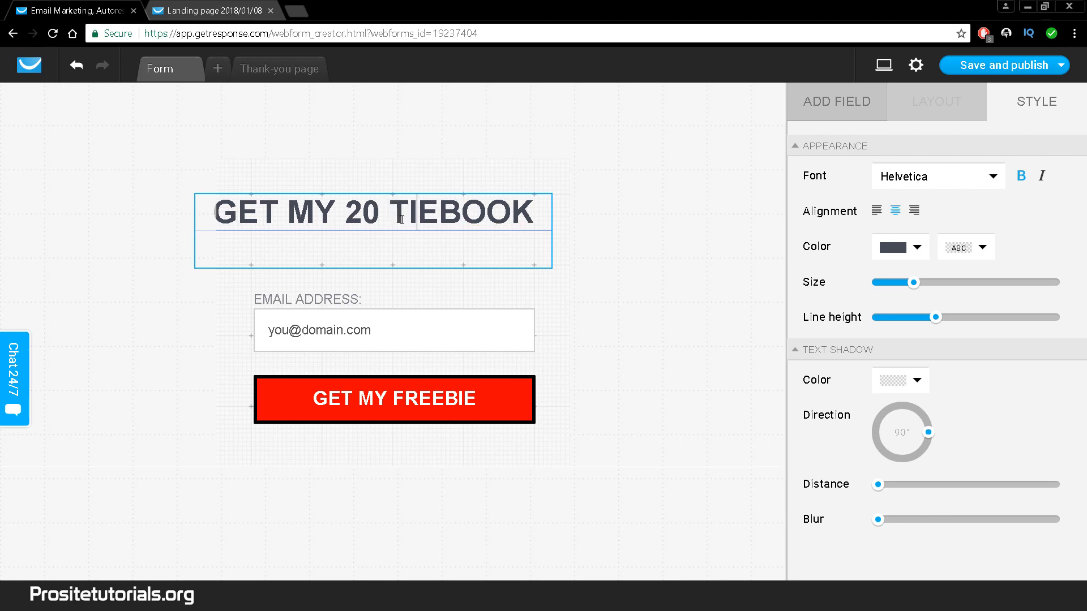
{"action": "left_click", "coordinate": [662, 167]}
- Review the form's heading, email field and button, and the predefined fields and static elements available to add
{"action": "left_click", "coordinate": [303, 188]}
{"action": "left_click", "coordinate": [304, 200]}
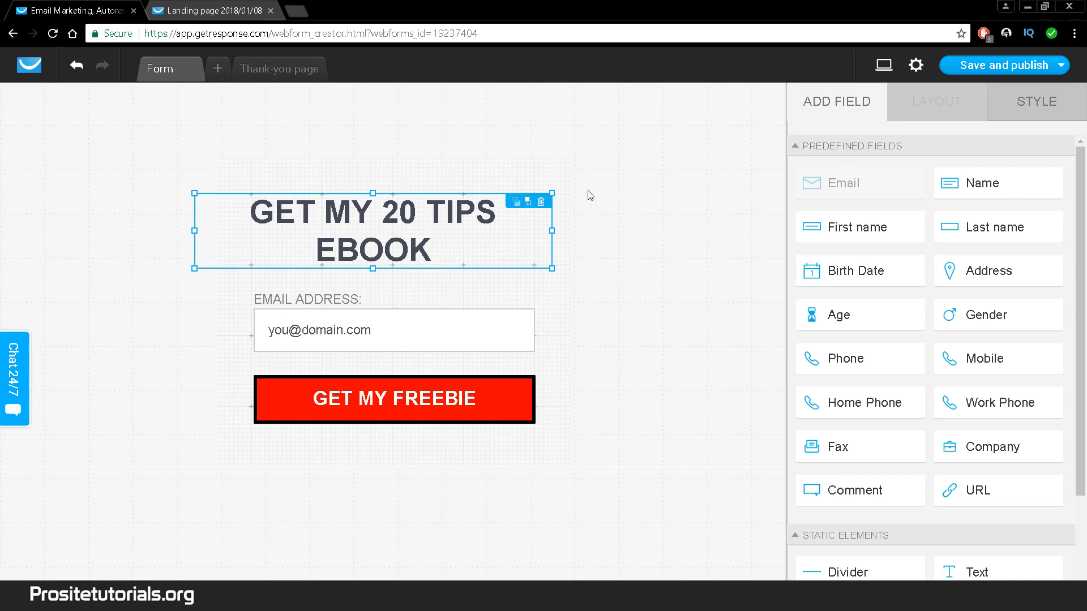
{"action": "left_click", "coordinate": [589, 195]}
{"action": "left_click", "coordinate": [505, 174]}
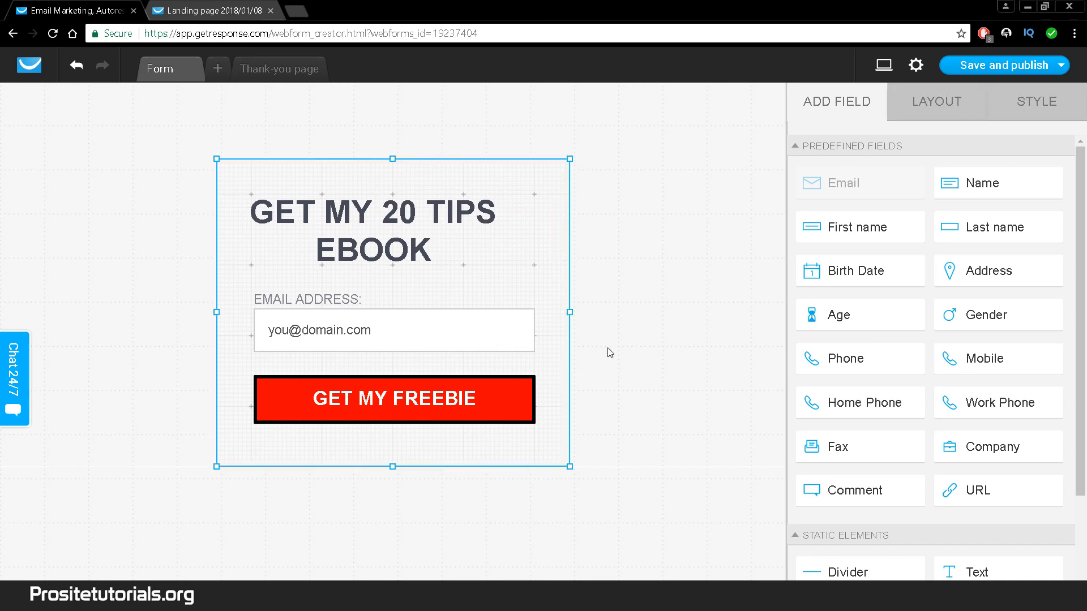
{"action": "left_click", "coordinate": [634, 319]}
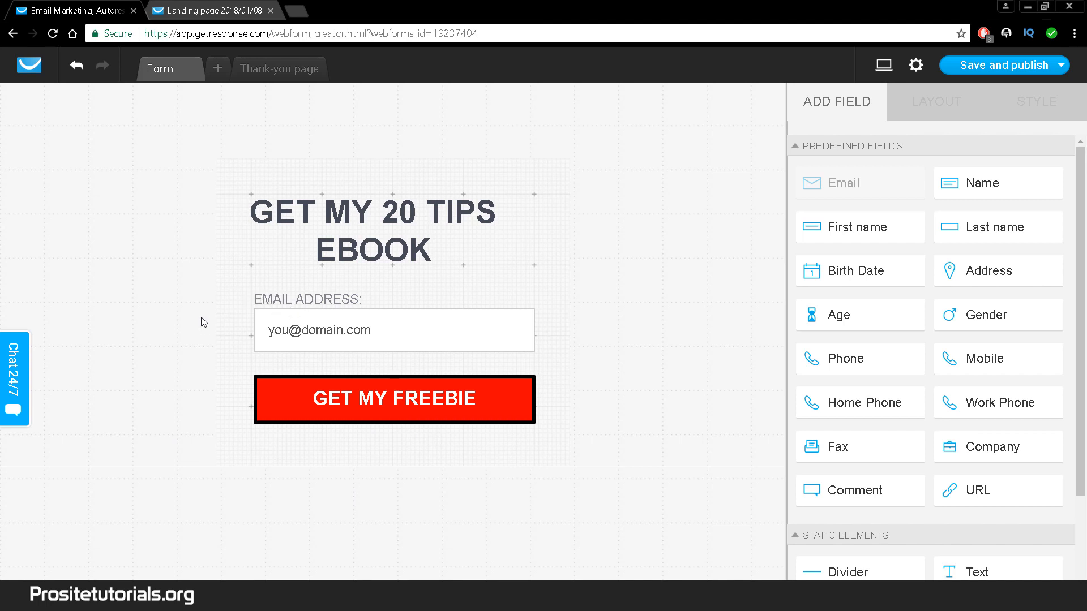
{"action": "left_click", "coordinate": [388, 342]}
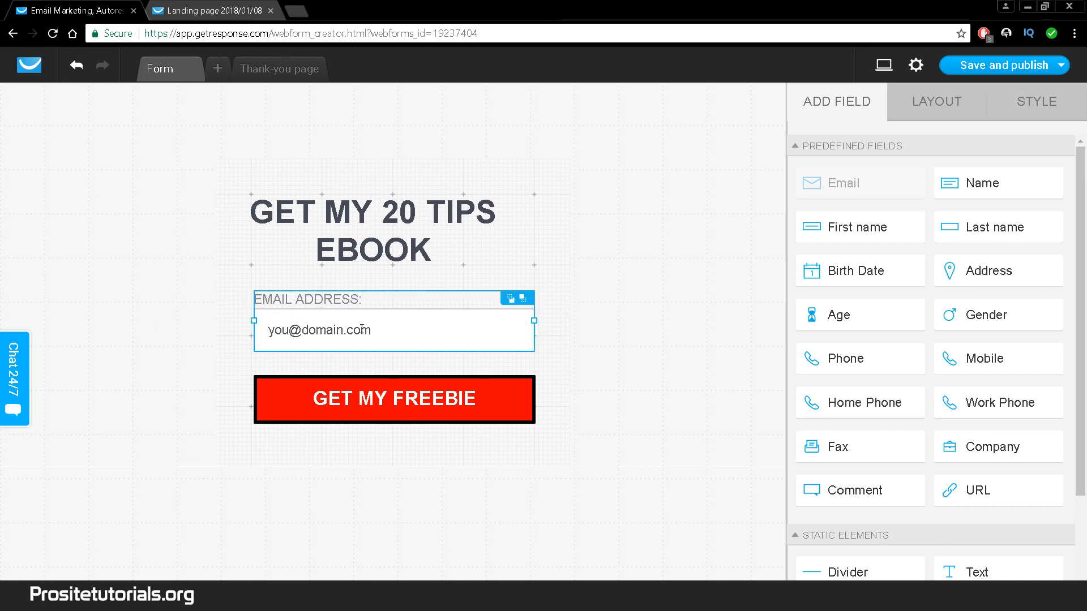
{"action": "left_click", "coordinate": [417, 395]}
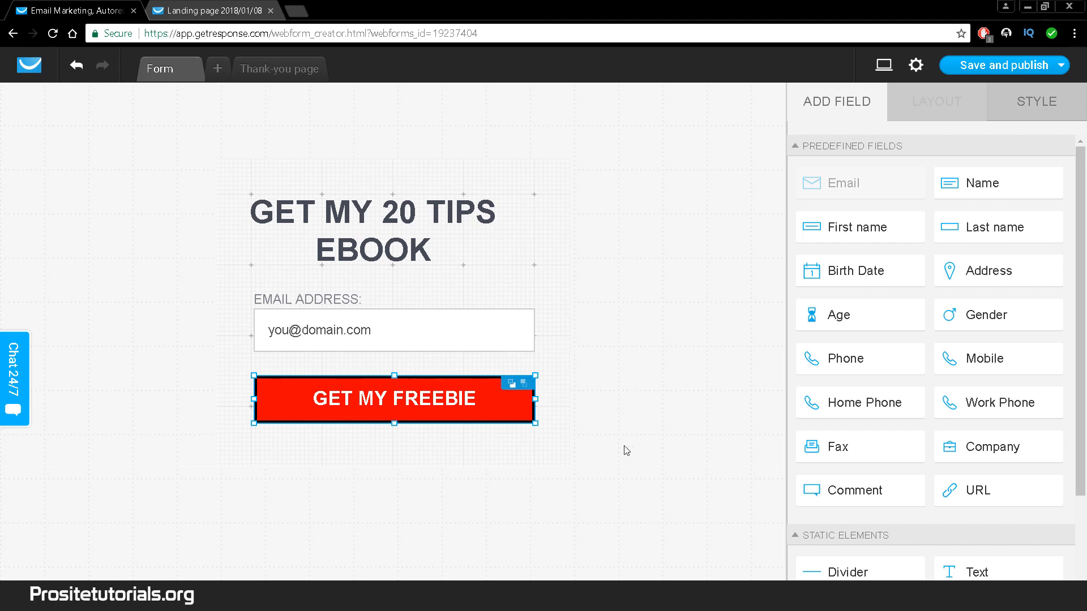
{"action": "left_click", "coordinate": [764, 320]}
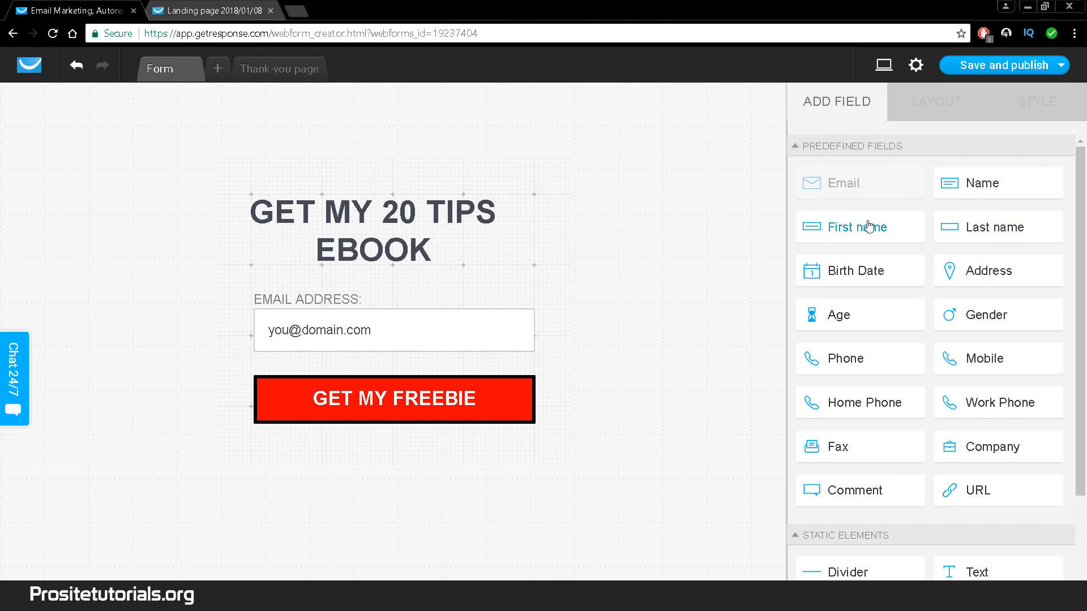
{"action": "left_click_drag", "start_coordinate": [854, 315], "coordinate": [854, 278]}
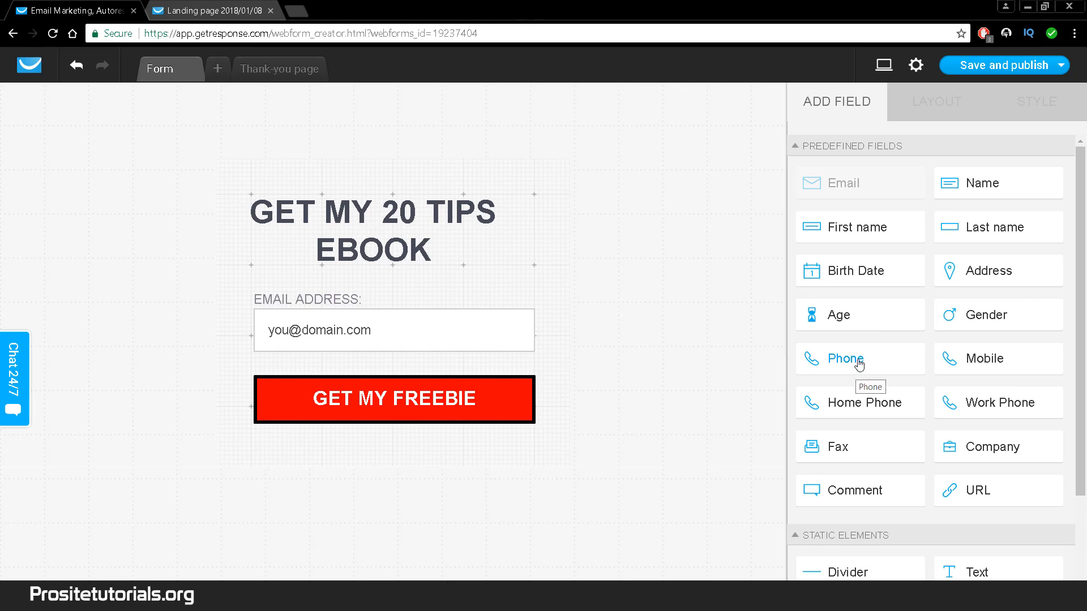
{"action": "left_click_drag", "start_coordinate": [854, 360], "coordinate": [832, 267]}
{"action": "scroll", "coordinate": [868, 349], "scroll_direction": "down", "scroll_amount": 3}
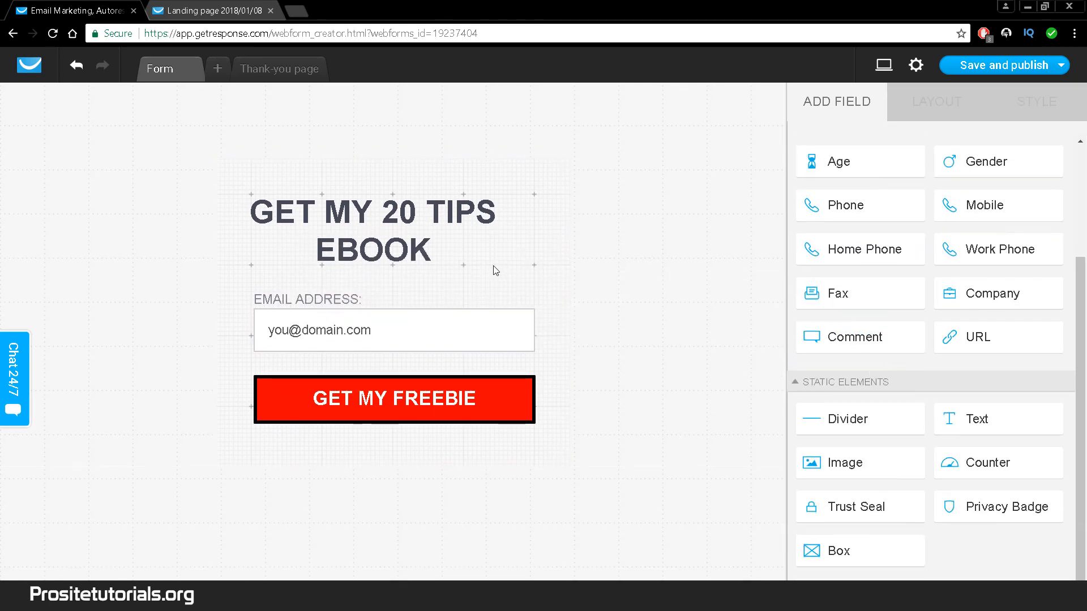
{"action": "left_click", "coordinate": [242, 221]}
{"action": "left_click", "coordinate": [482, 160]}
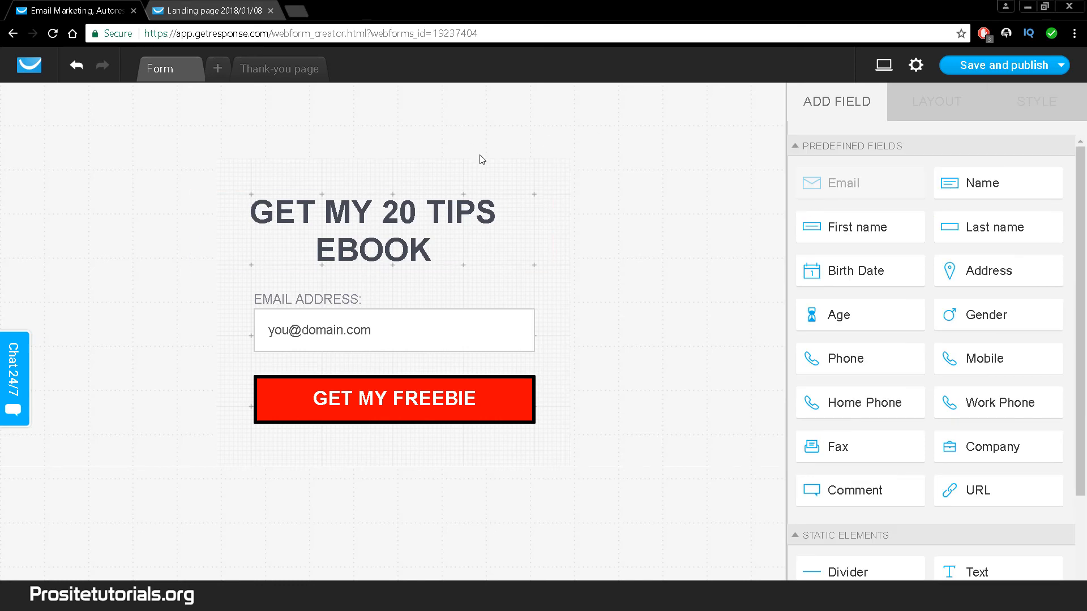
- Give the whole form a border on all four sides through its style settings
{"action": "left_click", "coordinate": [483, 168]}
{"action": "left_click", "coordinate": [914, 109]}
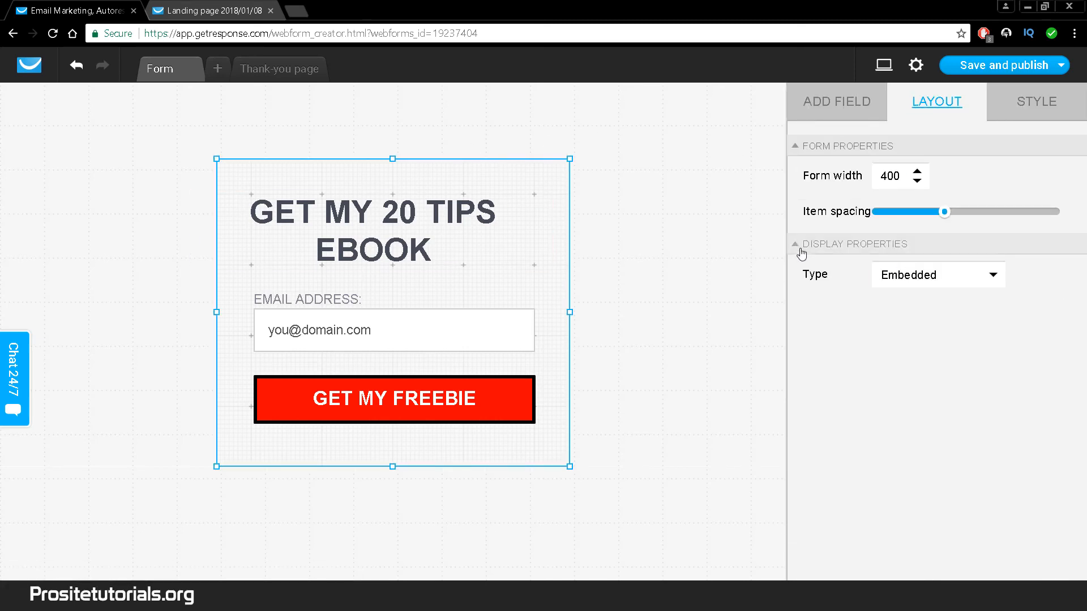
{"action": "left_click", "coordinate": [1037, 112]}
{"action": "left_click", "coordinate": [908, 176]}
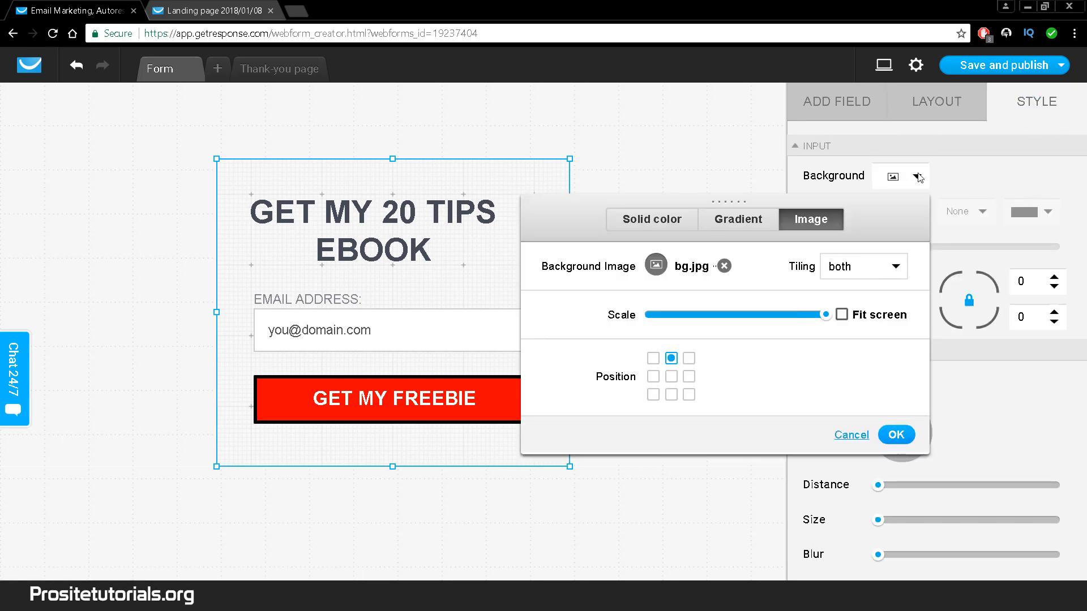
{"action": "left_click", "coordinate": [972, 187]}
{"action": "left_click", "coordinate": [908, 215]}
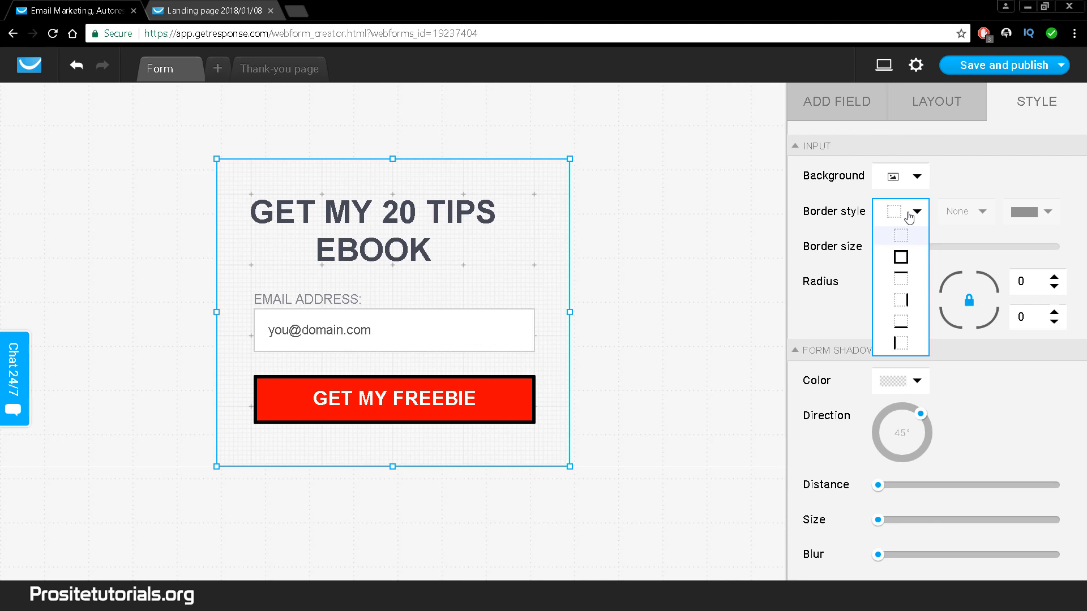
{"action": "left_click", "coordinate": [900, 257]}
{"action": "left_click", "coordinate": [662, 269]}
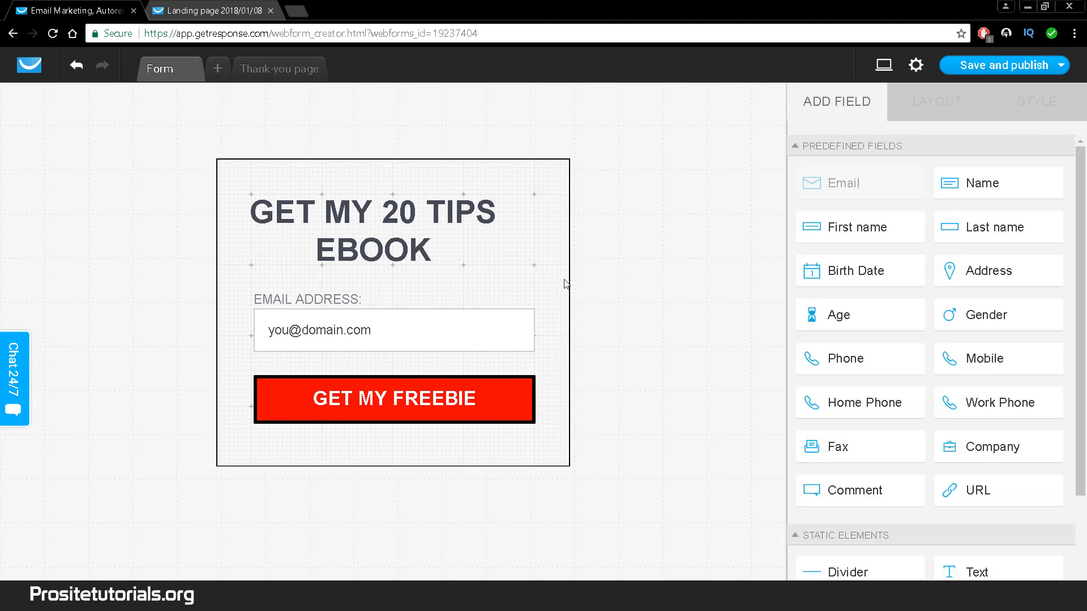
- Replace the form's background image with a solid light grey colour, #DBDBDE
{"action": "left_click", "coordinate": [546, 280]}
{"action": "left_click", "coordinate": [1018, 103]}
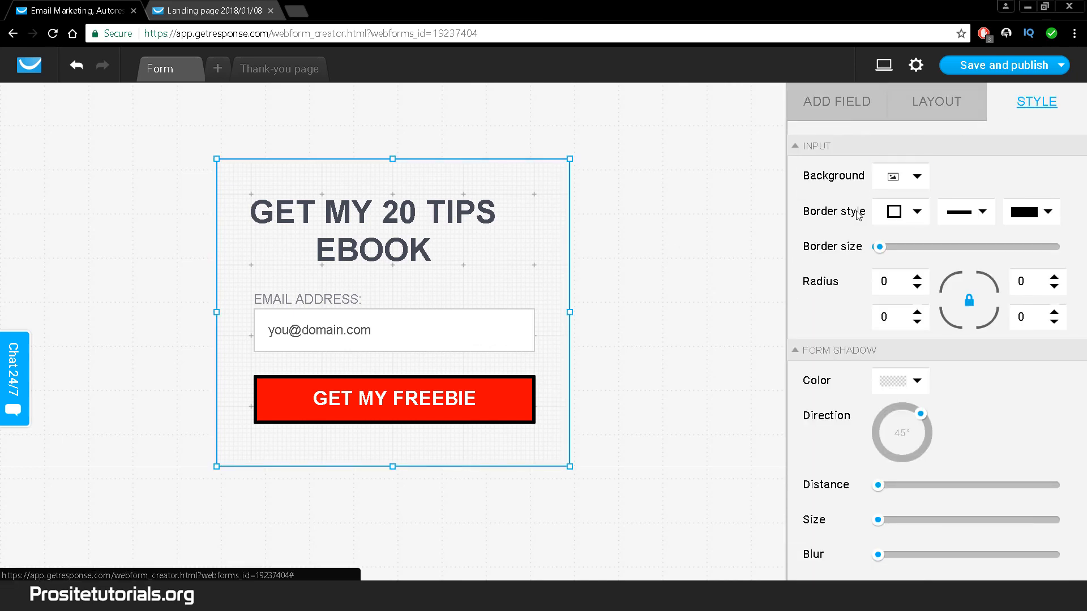
{"action": "left_click", "coordinate": [903, 180]}
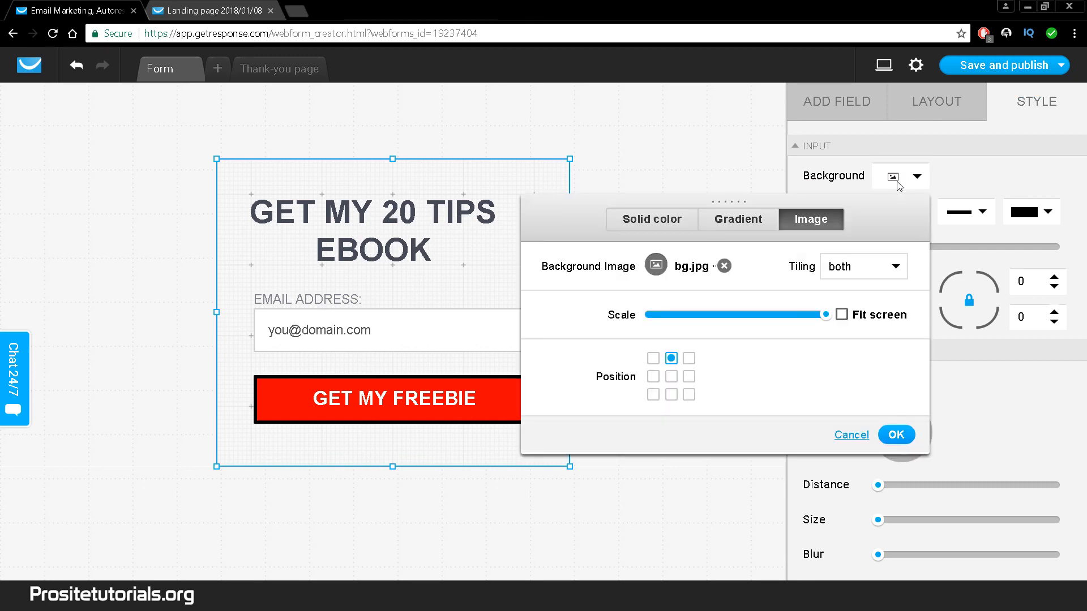
{"action": "left_click", "coordinate": [656, 223]}
{"action": "left_click", "coordinate": [716, 349]}
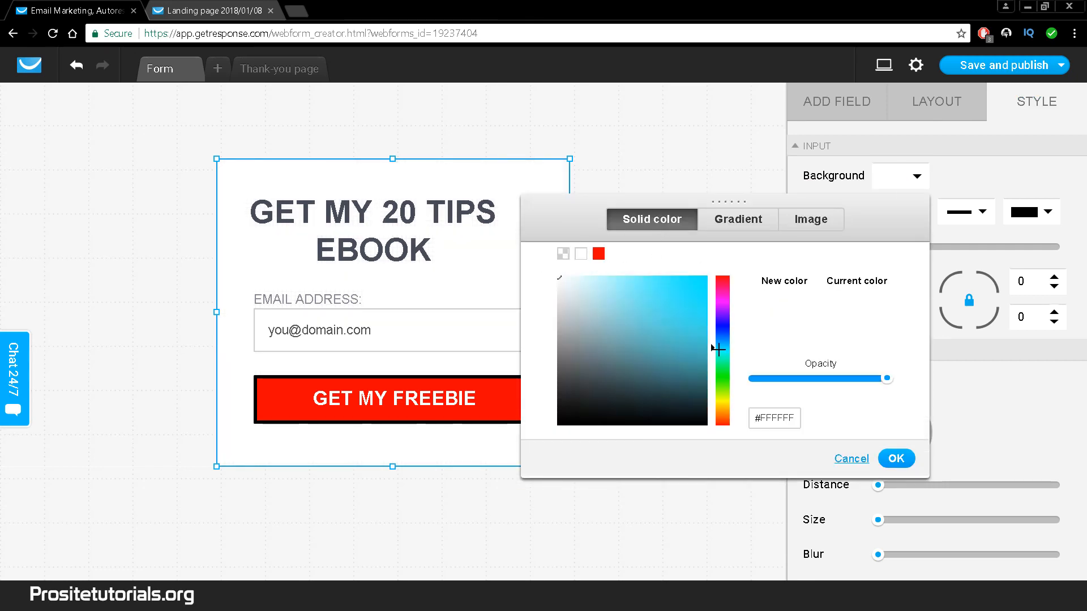
{"action": "left_click_drag", "start_coordinate": [717, 349], "coordinate": [712, 380]}
{"action": "mouse_move", "coordinate": [650, 368]}
{"action": "left_mouse_down"}
{"action": "mouse_move", "coordinate": [543, 364]}
{"action": "mouse_move", "coordinate": [545, 282]}
{"action": "mouse_move", "coordinate": [542, 295]}
{"action": "left_mouse_up"}
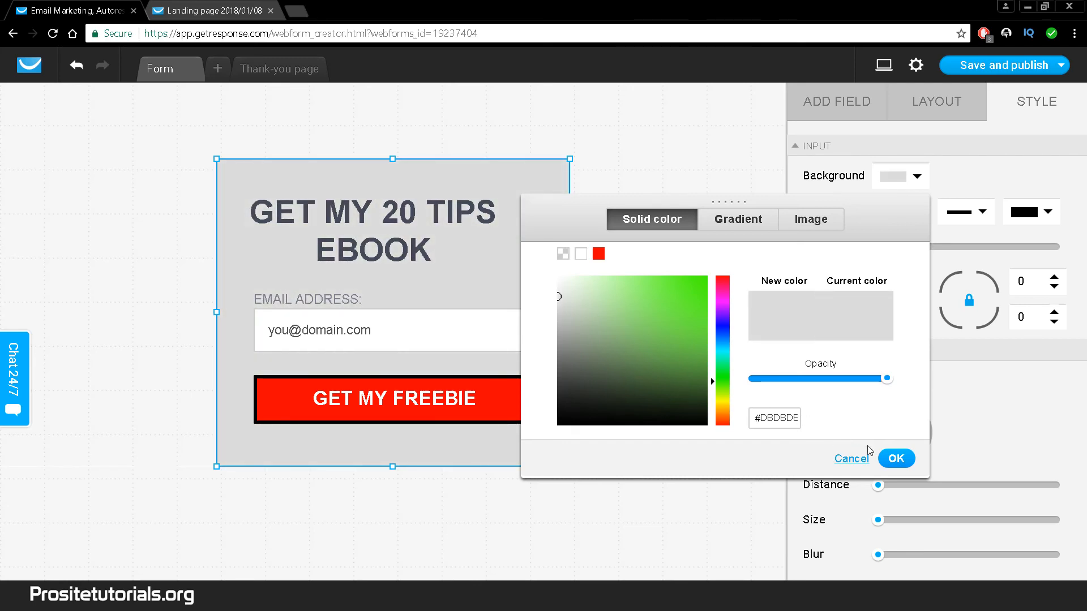
{"action": "left_click", "coordinate": [891, 458]}
{"action": "left_click", "coordinate": [542, 205]}
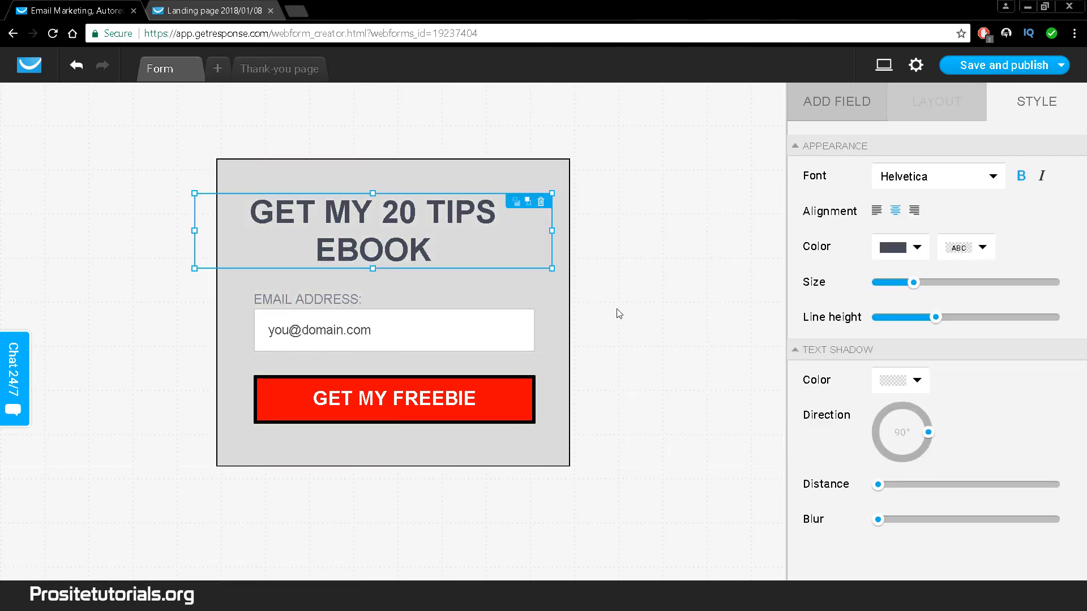
{"action": "left_click", "coordinate": [580, 282]}
- Add a Privacy Badge centred beneath the GET MY FREEBIE button
{"action": "left_click", "coordinate": [418, 211]}
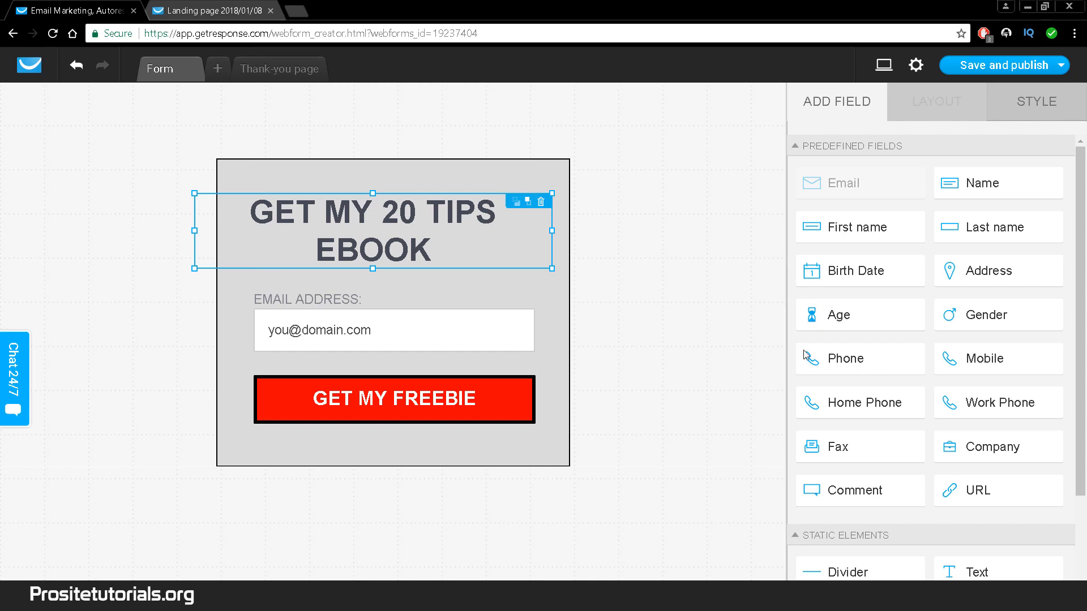
{"action": "scroll", "coordinate": [974, 385], "scroll_direction": "down", "scroll_amount": 3}
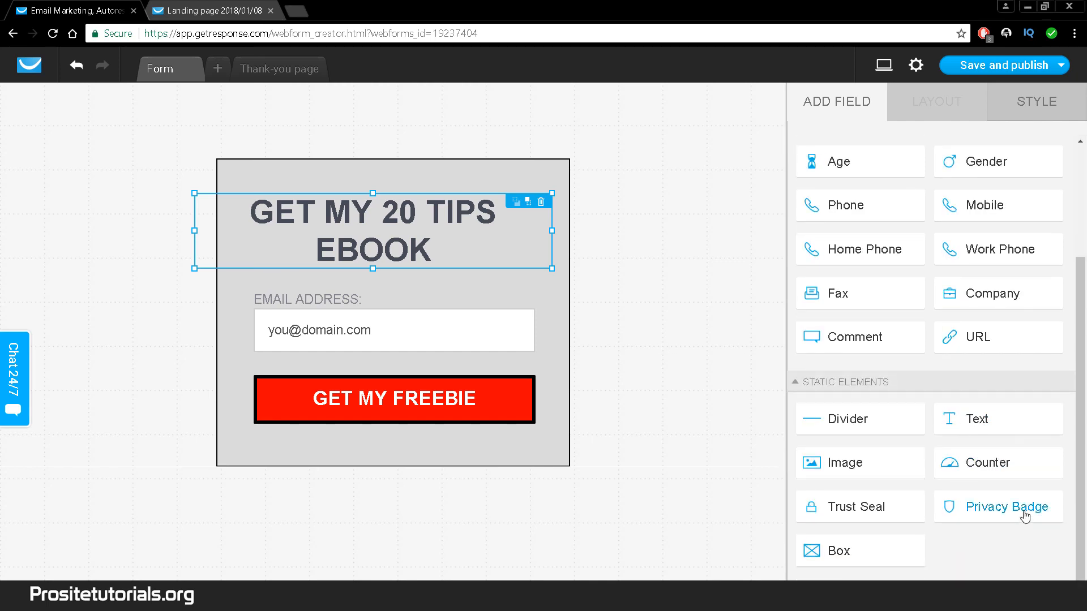
{"action": "left_click_drag", "start_coordinate": [1026, 517], "coordinate": [390, 447]}
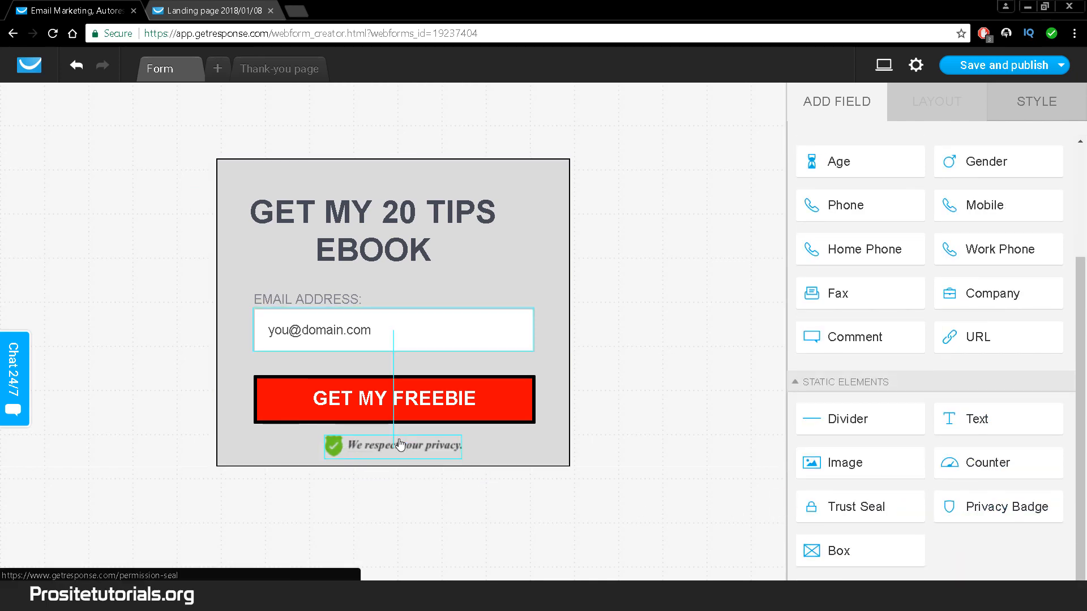
{"action": "left_click", "coordinate": [623, 440]}
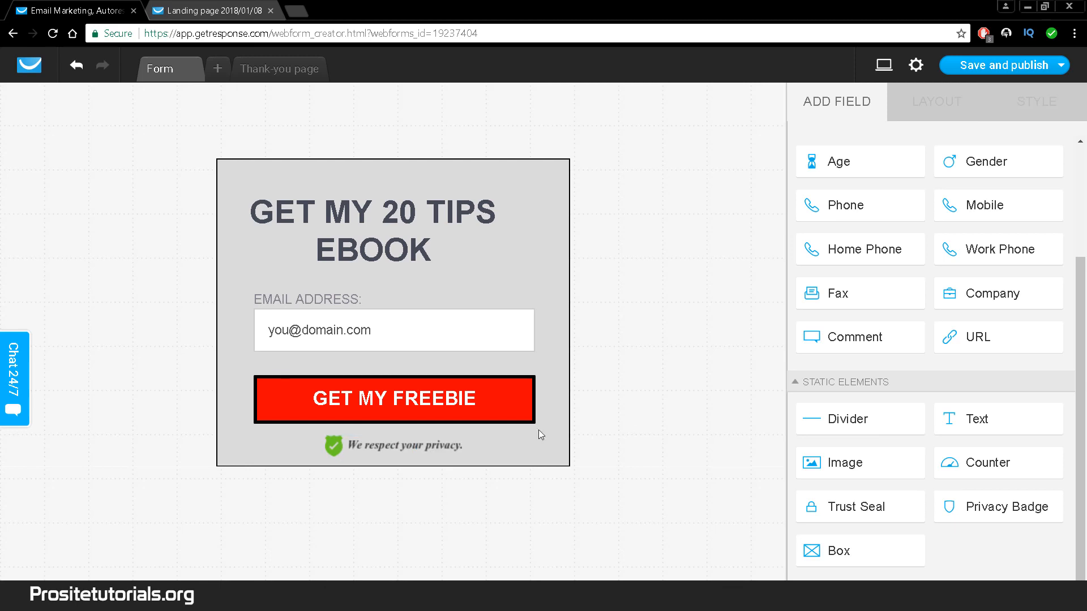
{"action": "left_click", "coordinate": [381, 453]}
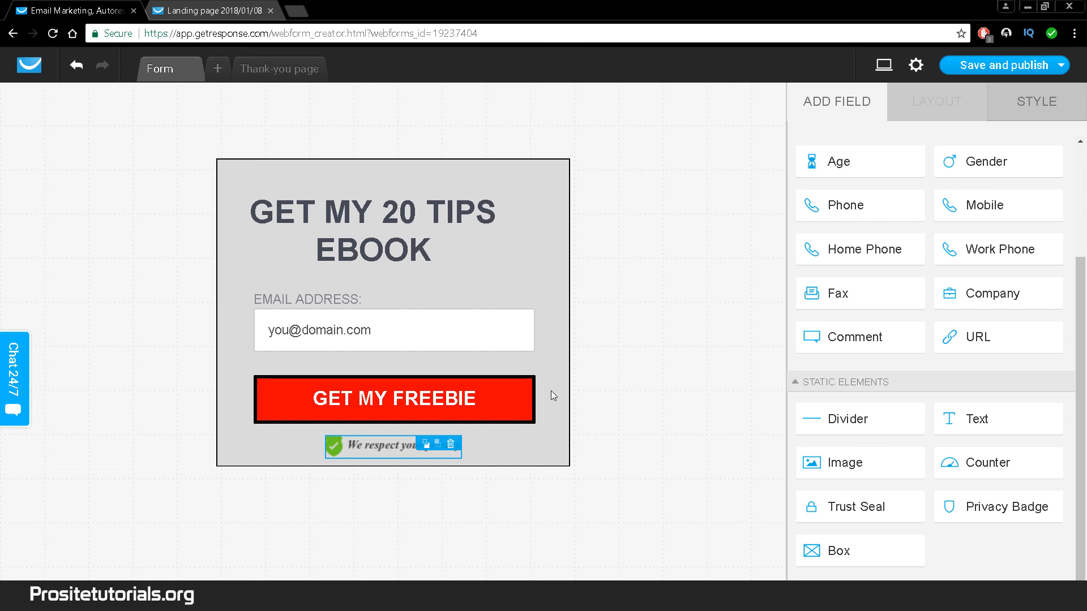
{"action": "left_click", "coordinate": [644, 208]}
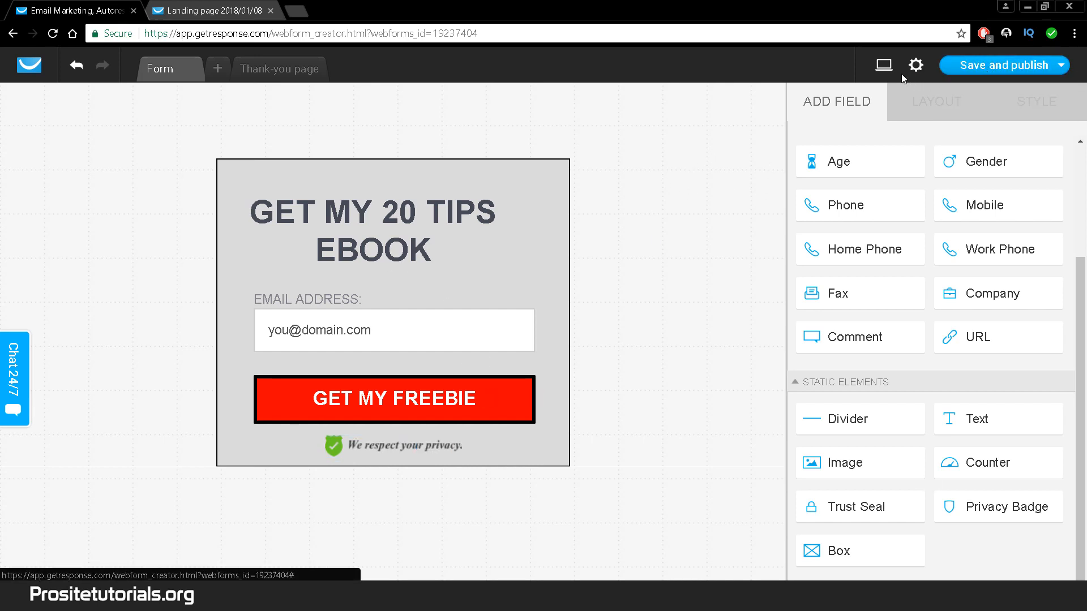
- Save and publish the form, and place the cursor in its JavaScript installation code
{"action": "mouse_move", "coordinate": [946, 74]}
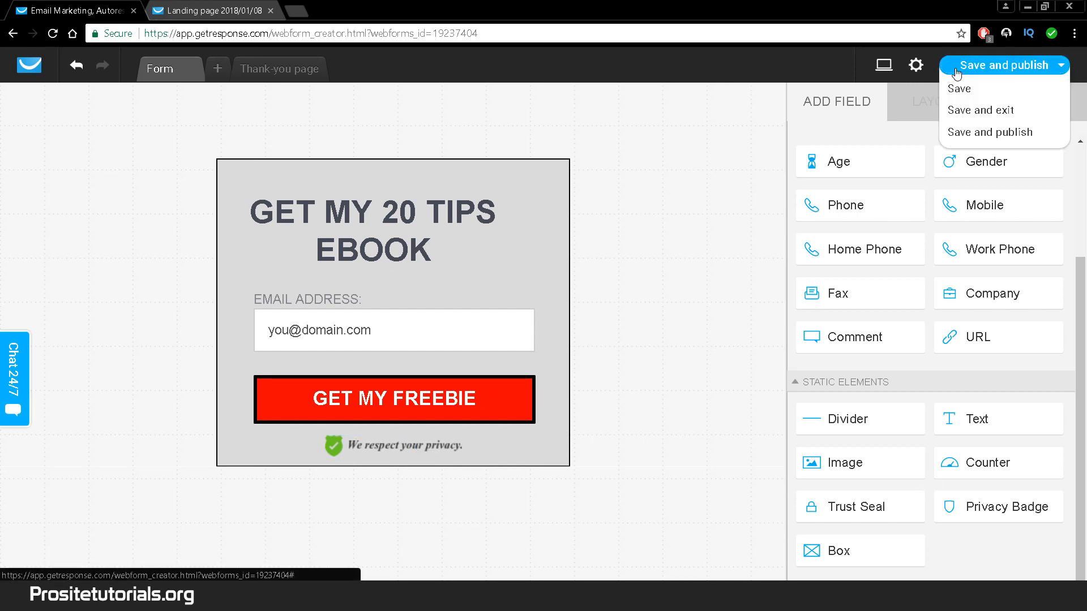
{"action": "left_click", "coordinate": [965, 133]}
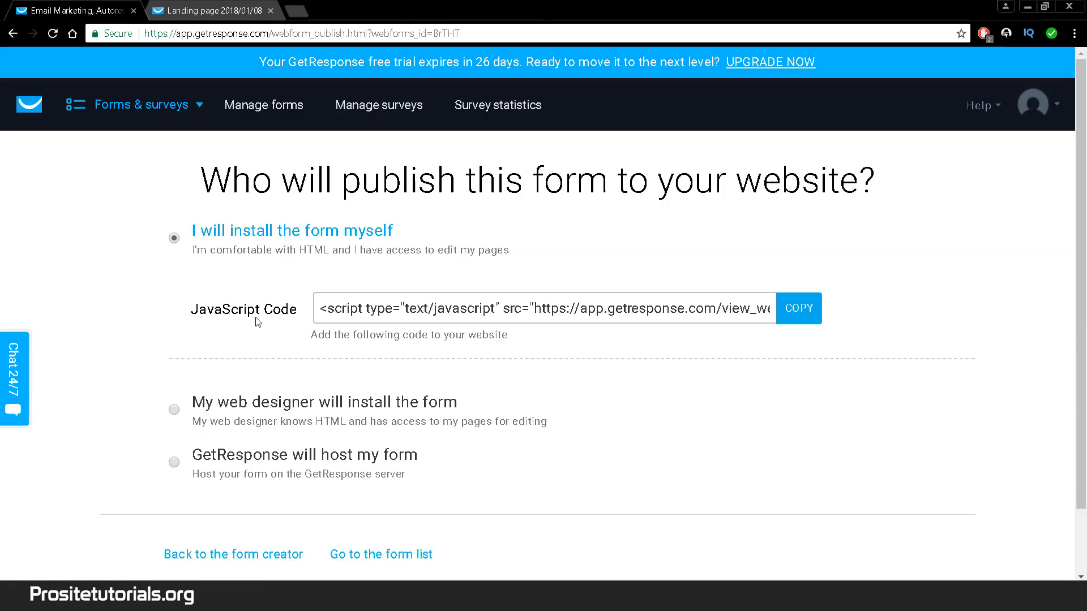
{"action": "left_click", "coordinate": [351, 309]}
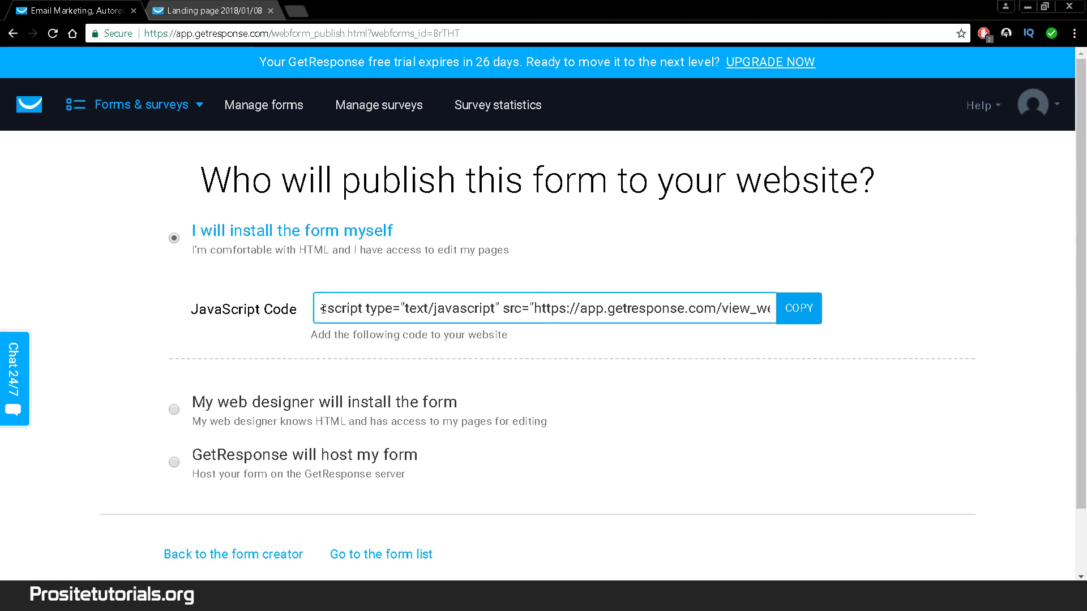
- Copy the form's complete JavaScript installation code and load prositetutorials.org in the browser tab holding the landing page
{"action": "left_click_drag", "start_coordinate": [323, 308], "coordinate": [831, 307]}
{"action": "key", "text": "ctrl+c"}
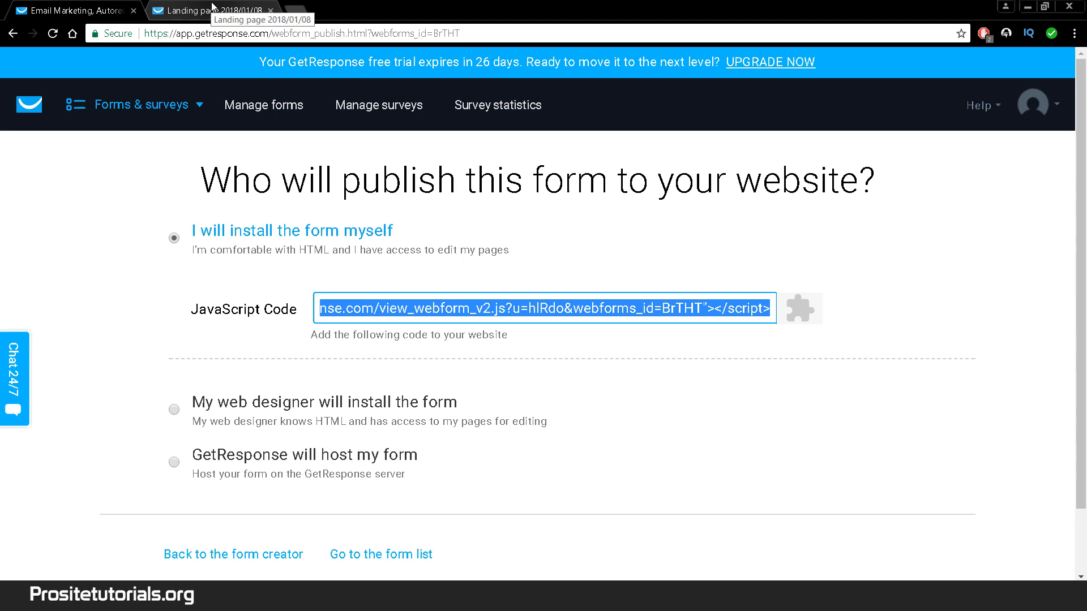
{"action": "left_click", "coordinate": [209, 9]}
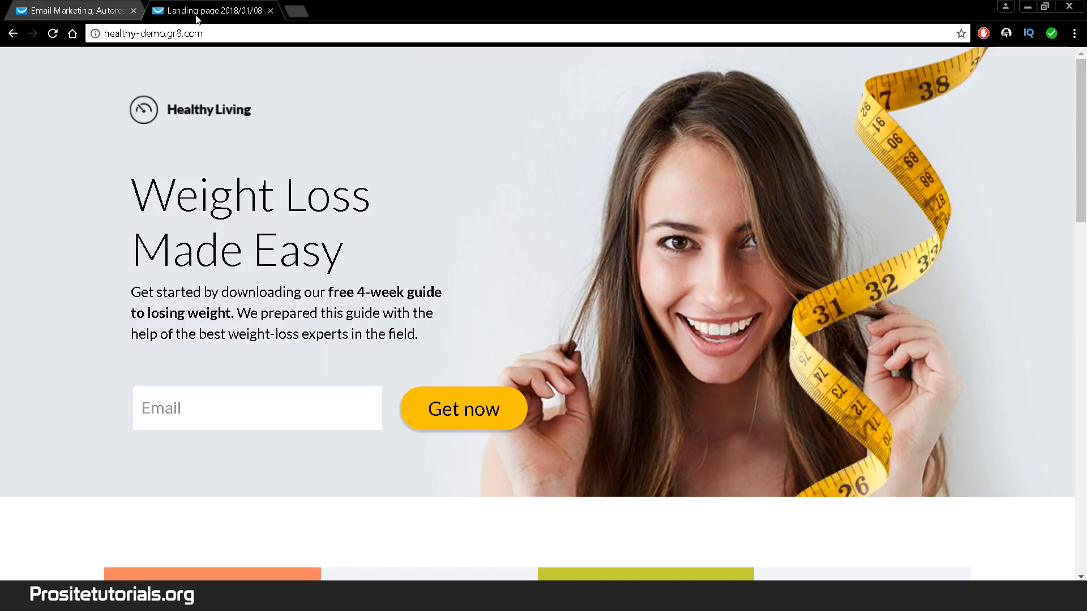
{"action": "left_click", "coordinate": [178, 32]}
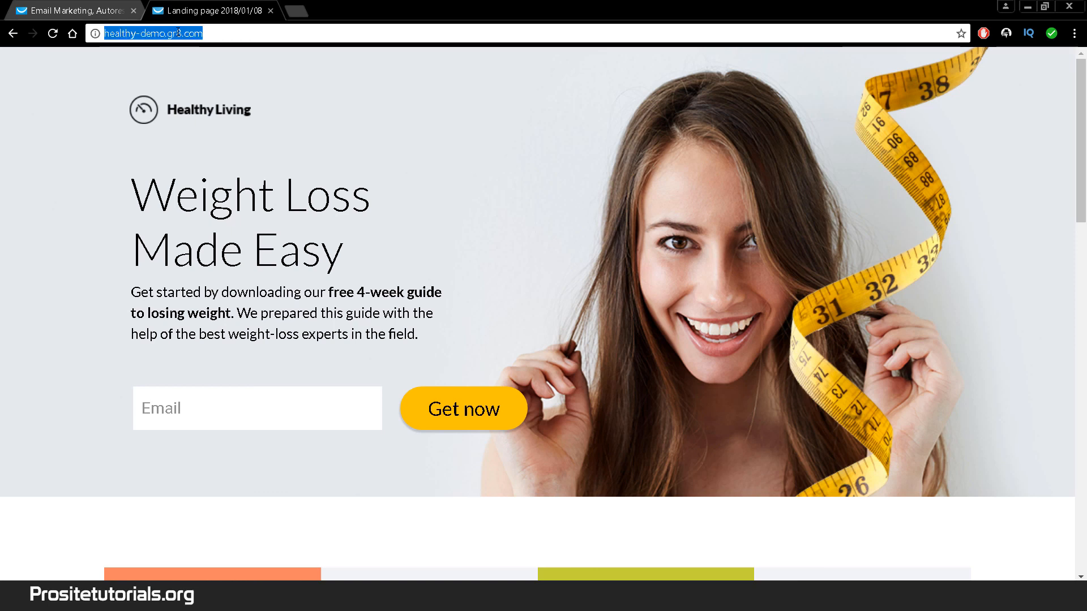
{"action": "type", "text": "p0ro"}
{"action": "key", "text": "BackSpace"}
{"action": "key", "text": "BackSpace"}
{"action": "key", "text": "BackSpace"}
{"action": "type", "text": "r"}
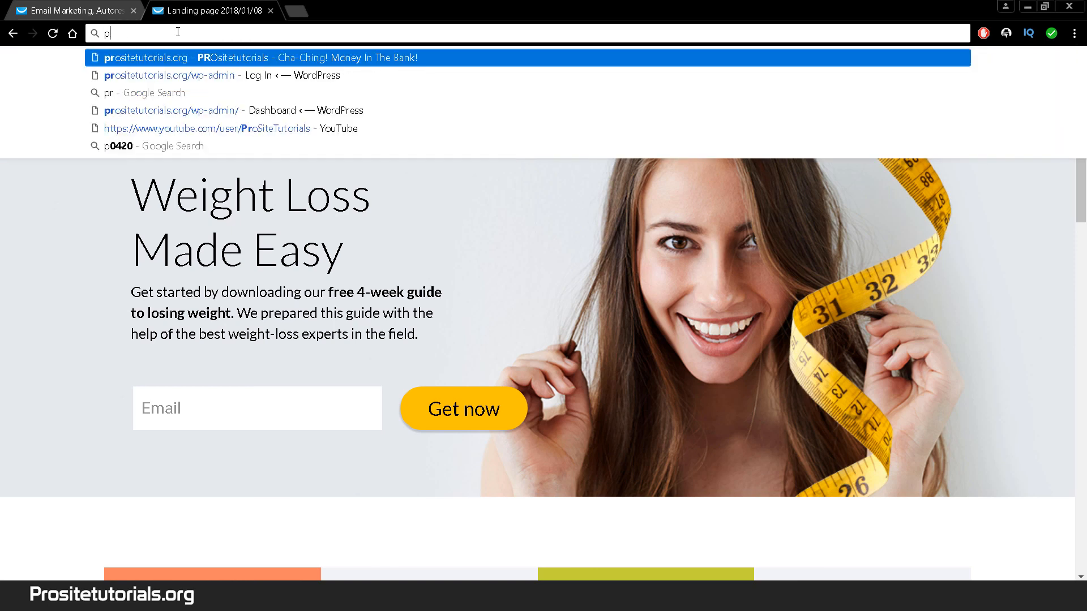
{"action": "type", "text": "ositetutorials.org"}
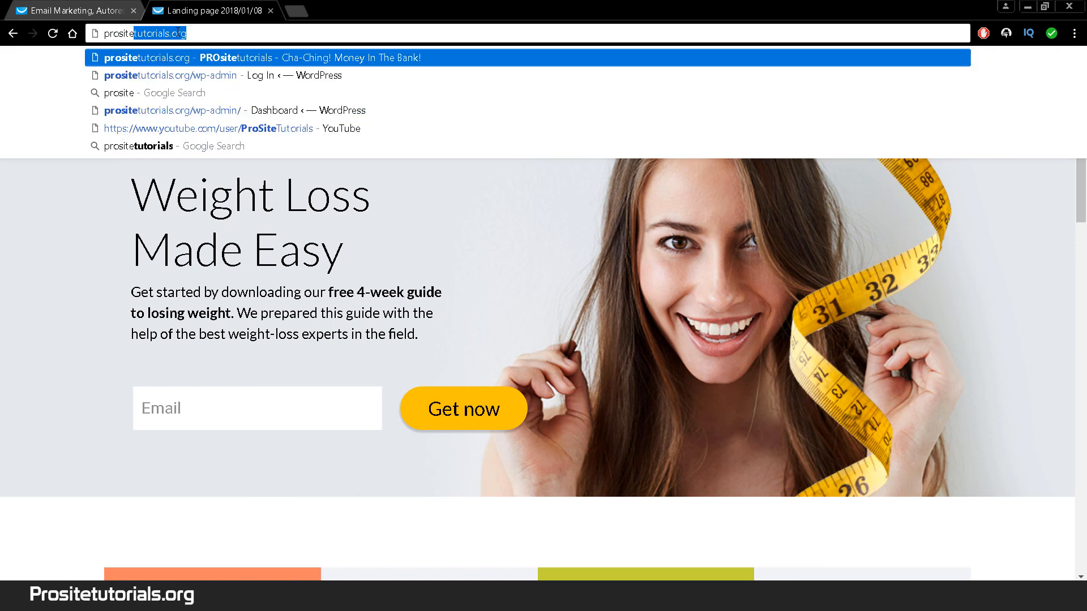
{"action": "left_click", "coordinate": [245, 60]}
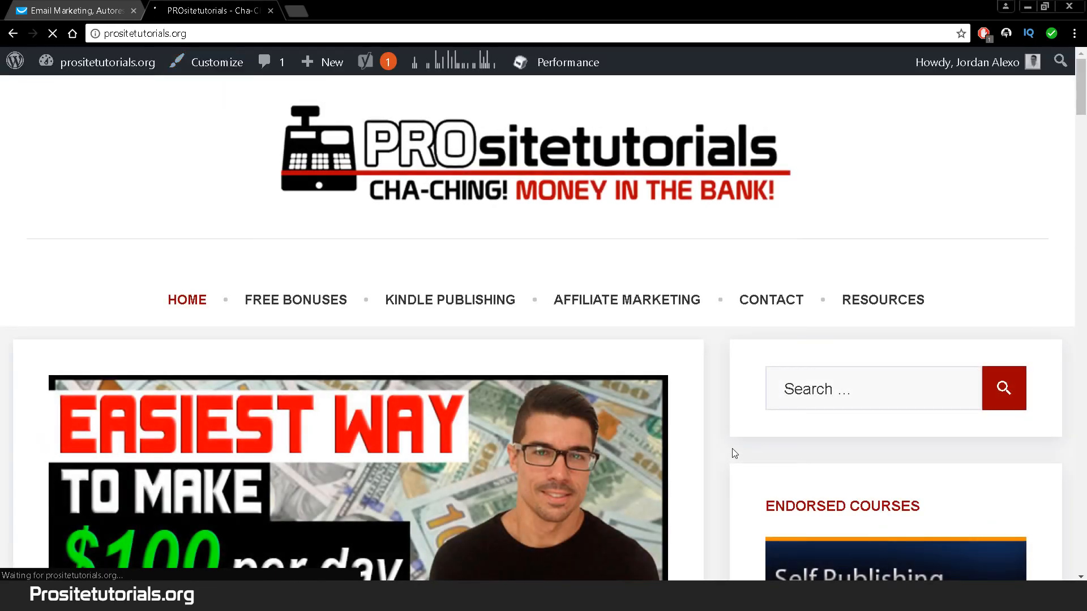
- Open the Widgets page from the website's WordPress dashboard
{"action": "scroll", "coordinate": [781, 429], "scroll_direction": "down", "scroll_amount": 8}
{"action": "scroll", "coordinate": [781, 428], "scroll_direction": "down", "scroll_amount": 10}
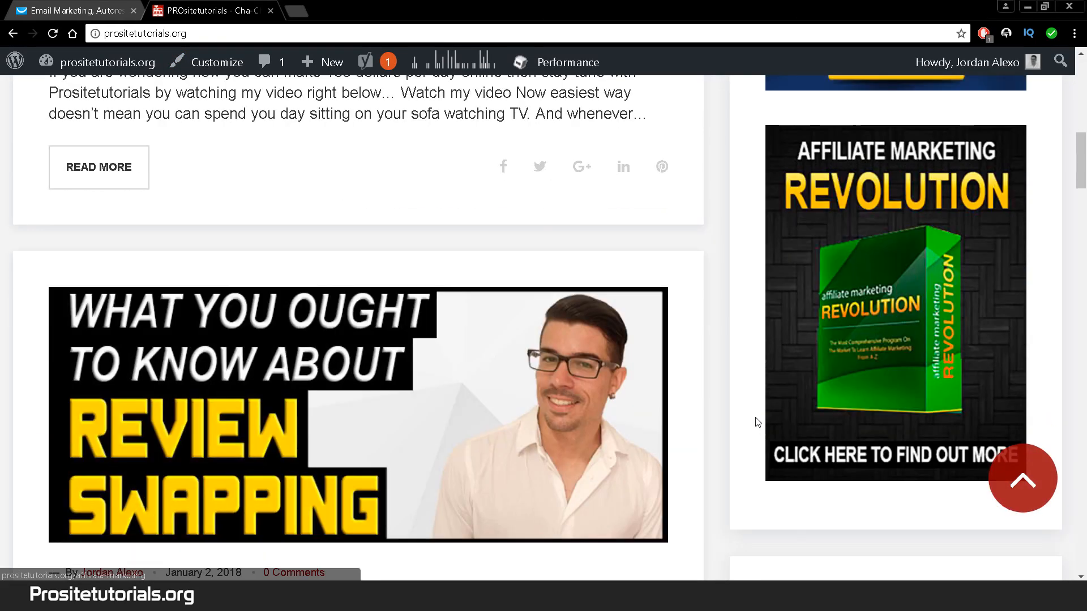
{"action": "scroll", "coordinate": [596, 405], "scroll_direction": "up", "scroll_amount": 7}
{"action": "scroll", "coordinate": [597, 405], "scroll_direction": "up", "scroll_amount": 10}
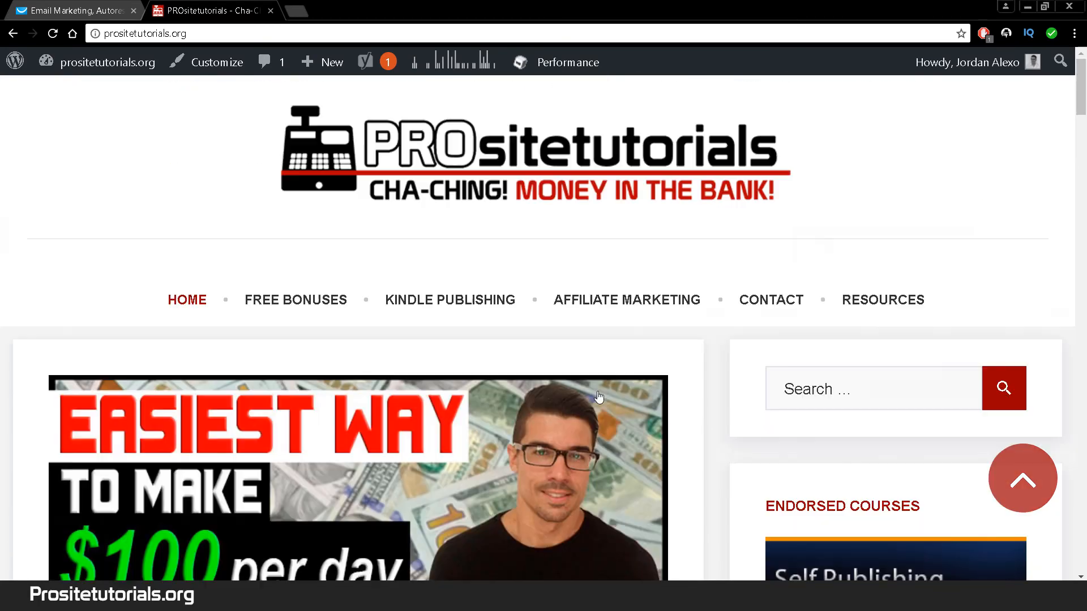
{"action": "mouse_move", "coordinate": [102, 64]}
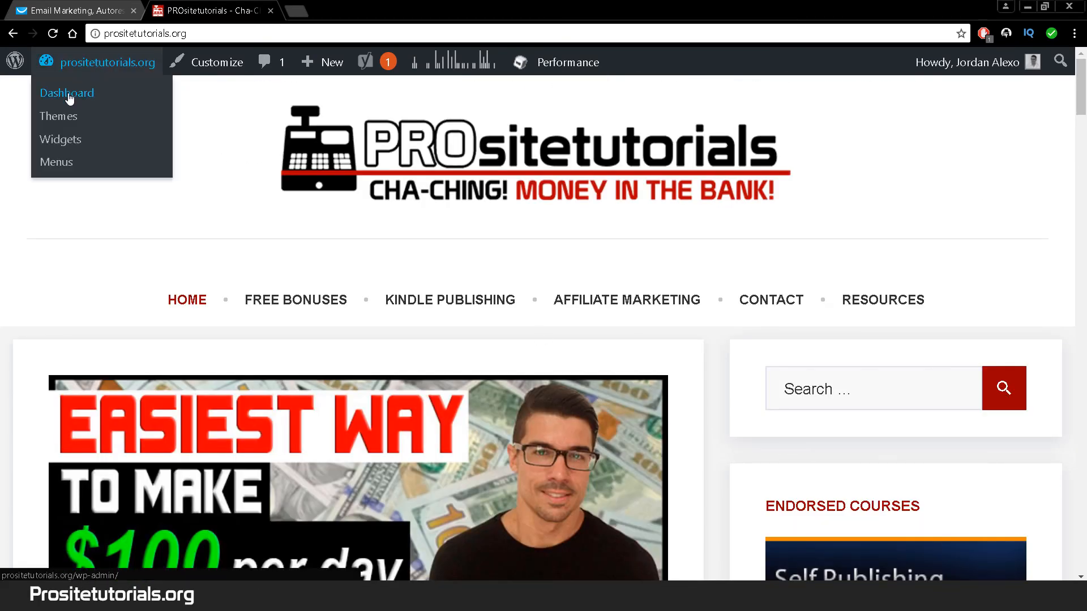
{"action": "left_click", "coordinate": [69, 99]}
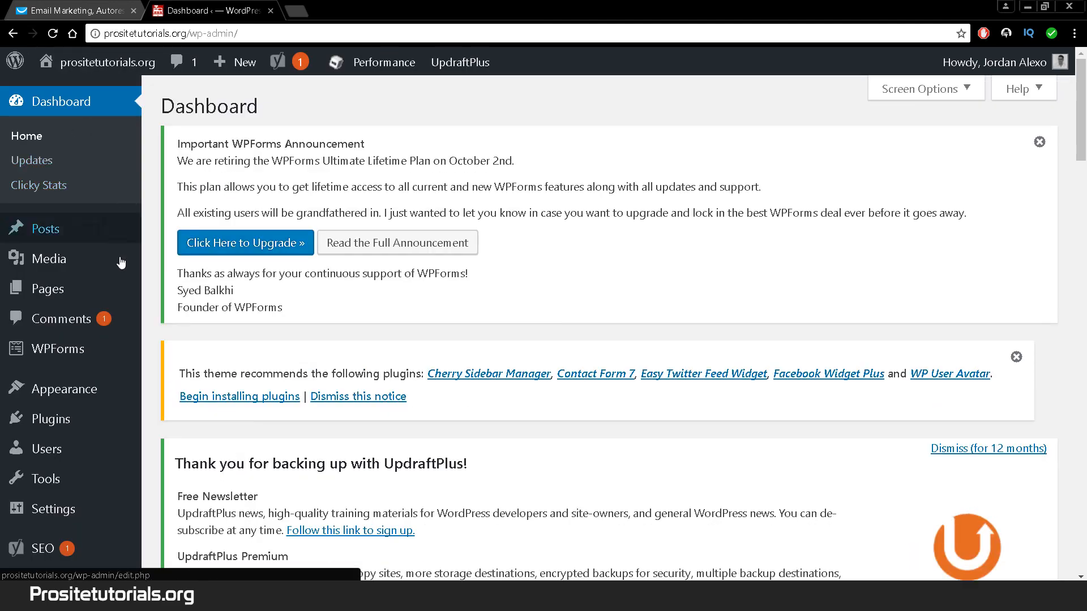
{"action": "scroll", "coordinate": [100, 317], "scroll_direction": "down", "scroll_amount": 1}
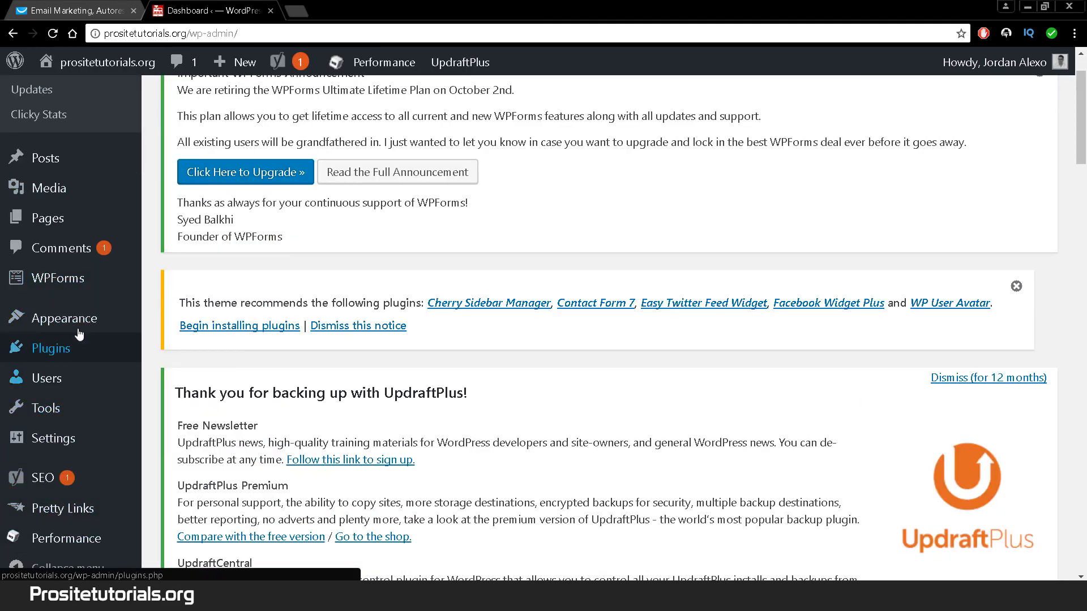
{"action": "mouse_move", "coordinate": [115, 319]}
{"action": "left_click", "coordinate": [195, 374]}
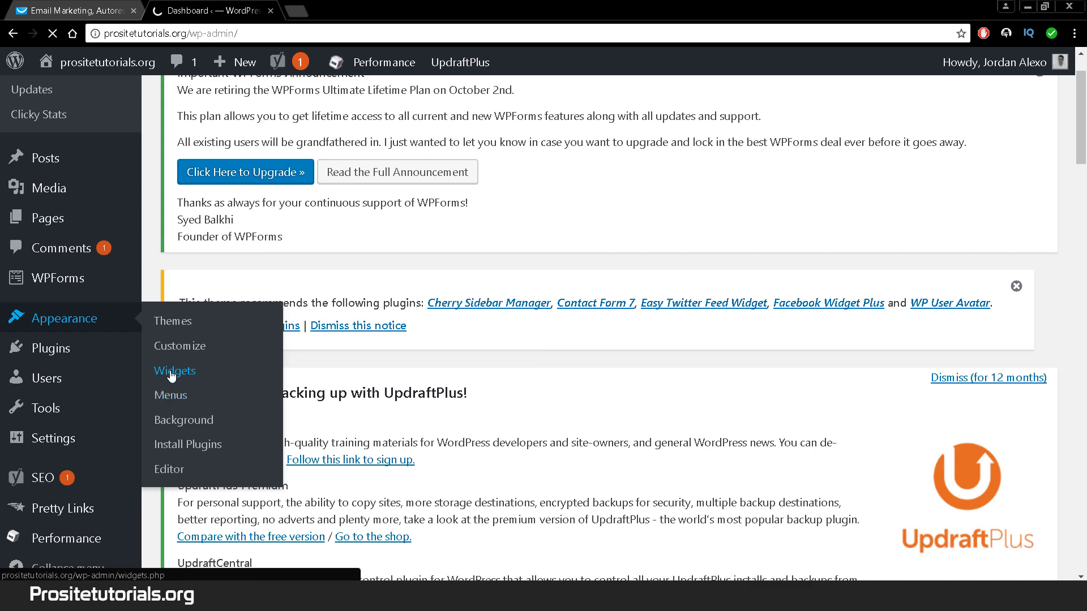
- Add a Text widget to Sidebar Primary, placing it above the Search widget
{"action": "scroll", "coordinate": [381, 356], "scroll_direction": "down", "scroll_amount": 10}
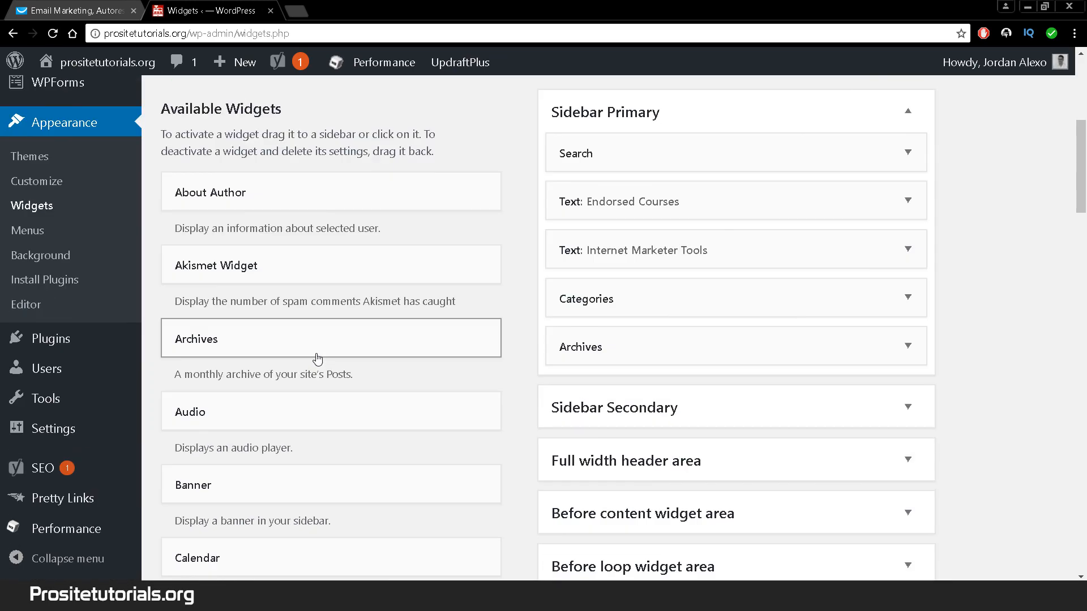
{"action": "scroll", "coordinate": [308, 365], "scroll_direction": "down", "scroll_amount": 20}
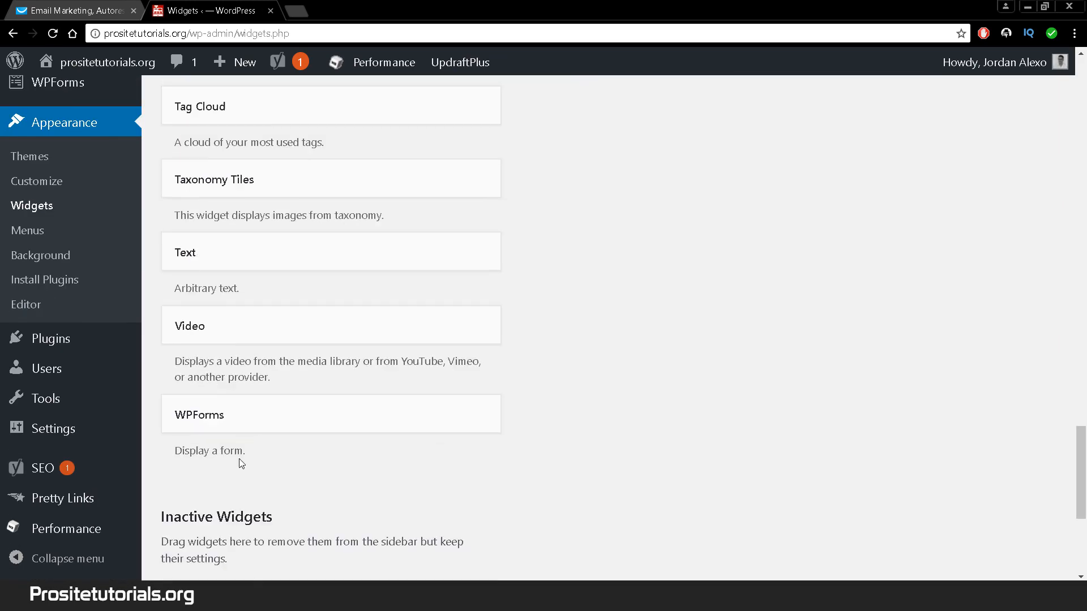
{"action": "left_click_drag", "start_coordinate": [284, 260], "coordinate": [726, 158]}
{"action": "scroll", "coordinate": [728, 170], "scroll_direction": "up", "scroll_amount": 12}
{"action": "scroll", "coordinate": [249, 448], "scroll_direction": "down", "scroll_amount": 8}
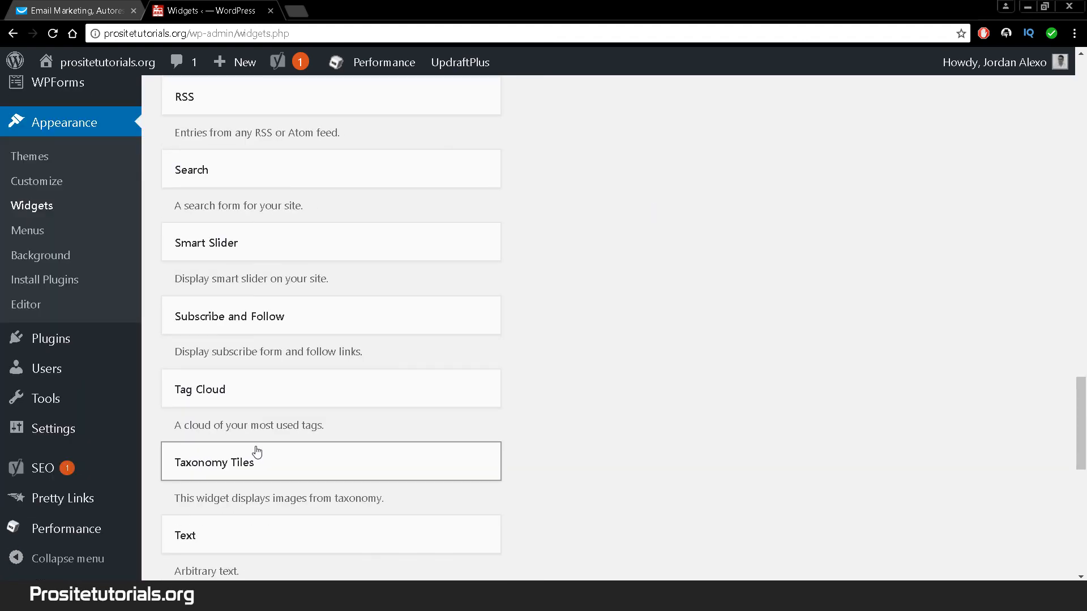
{"action": "left_click_drag", "start_coordinate": [241, 540], "coordinate": [597, 148]}
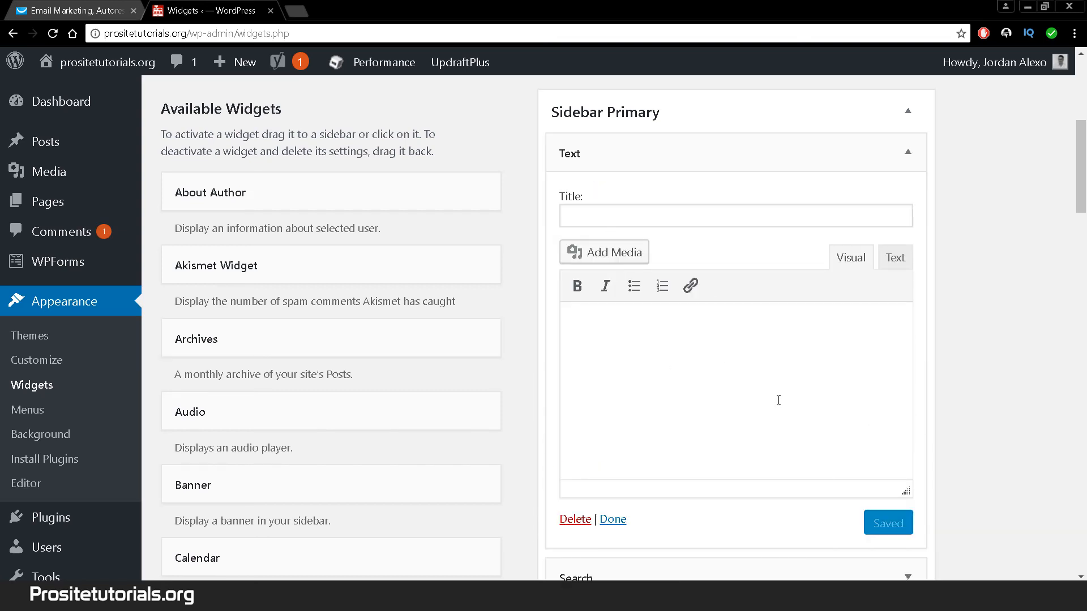
- Paste the copied form script into the new Text widget in its plain-text editing mode and save the widget
{"action": "left_click", "coordinate": [899, 256]}
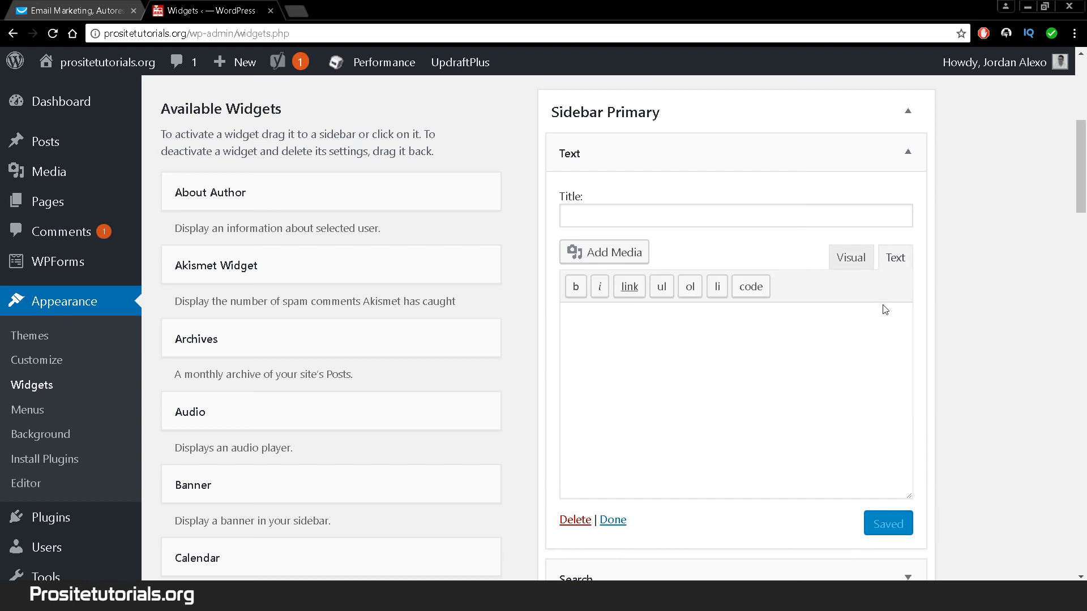
{"action": "left_click", "coordinate": [717, 335]}
{"action": "key", "text": "ctrl+v"}
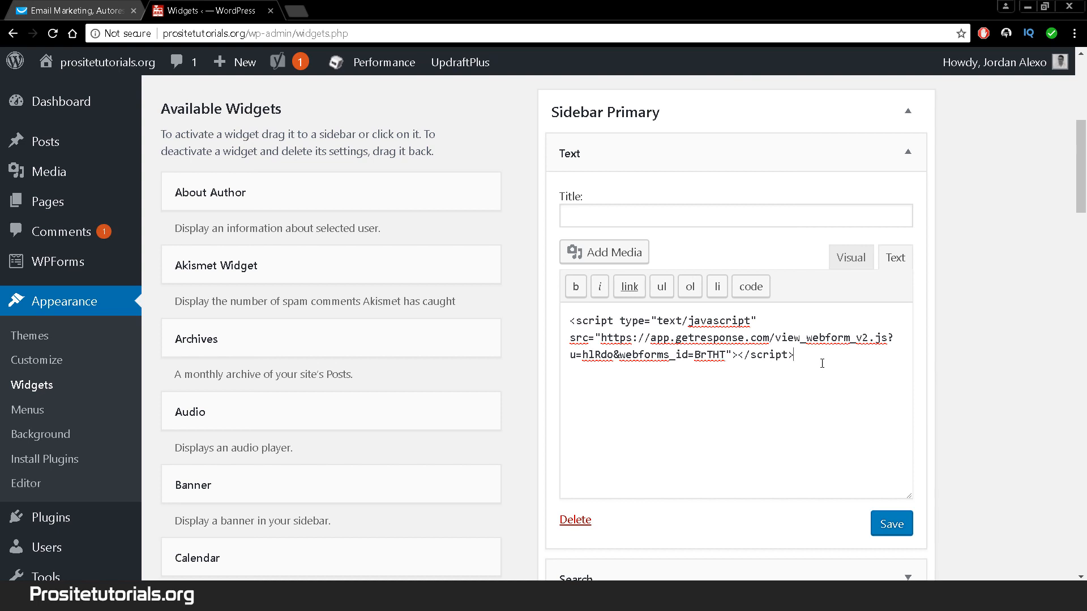
{"action": "left_click_drag", "start_coordinate": [822, 363], "coordinate": [632, 333]}
{"action": "left_click_drag", "start_coordinate": [569, 318], "coordinate": [570, 321]}
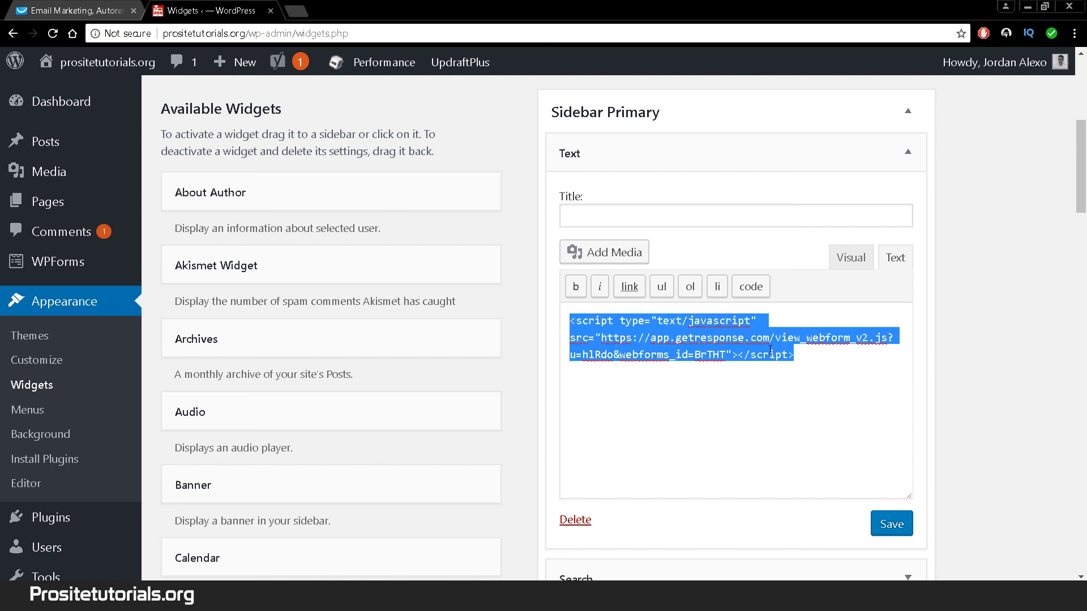
{"action": "left_click", "coordinate": [893, 520]}
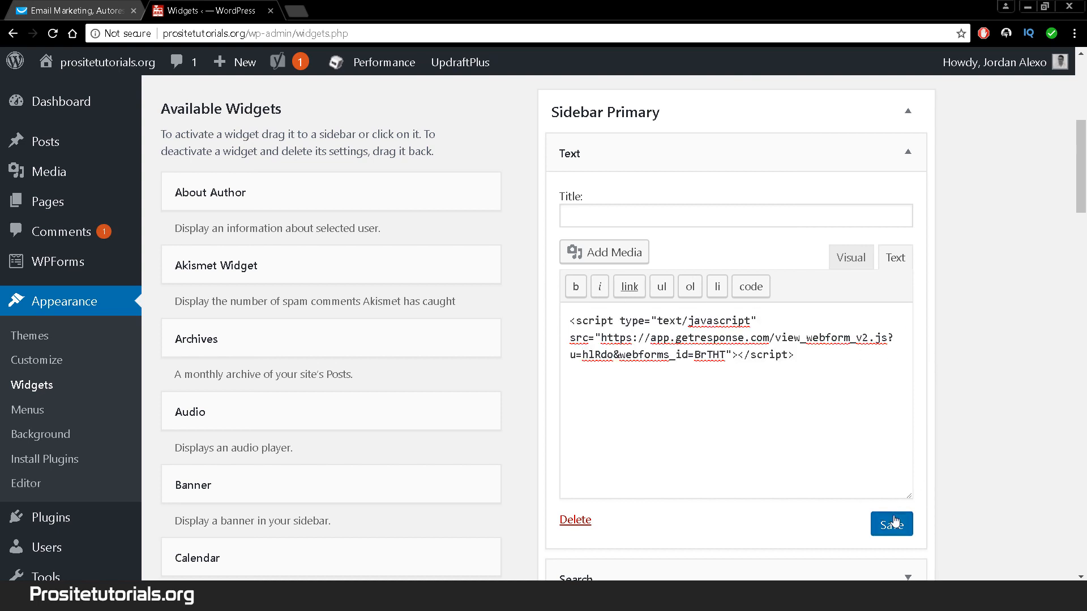
{"action": "left_click", "coordinate": [892, 522]}
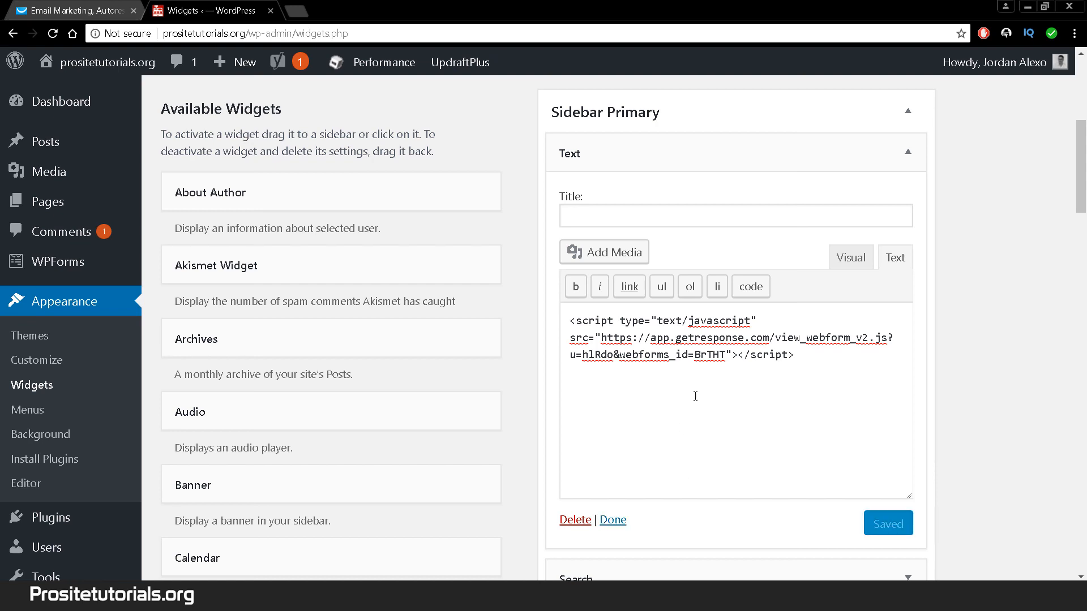
- Load the prositetutorials.org home page and examine the ebook sign-up form in the sidebar, including its email address field
{"action": "left_click_drag", "start_coordinate": [247, 33], "coordinate": [349, 34]}
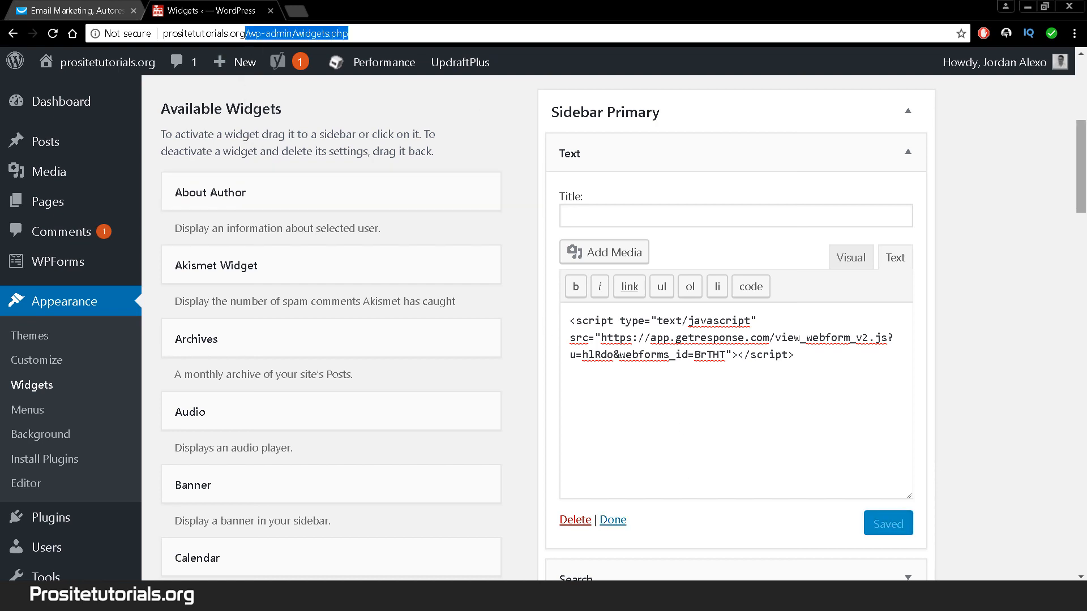
{"action": "key", "text": "BackSpace"}
{"action": "key", "text": "Return"}
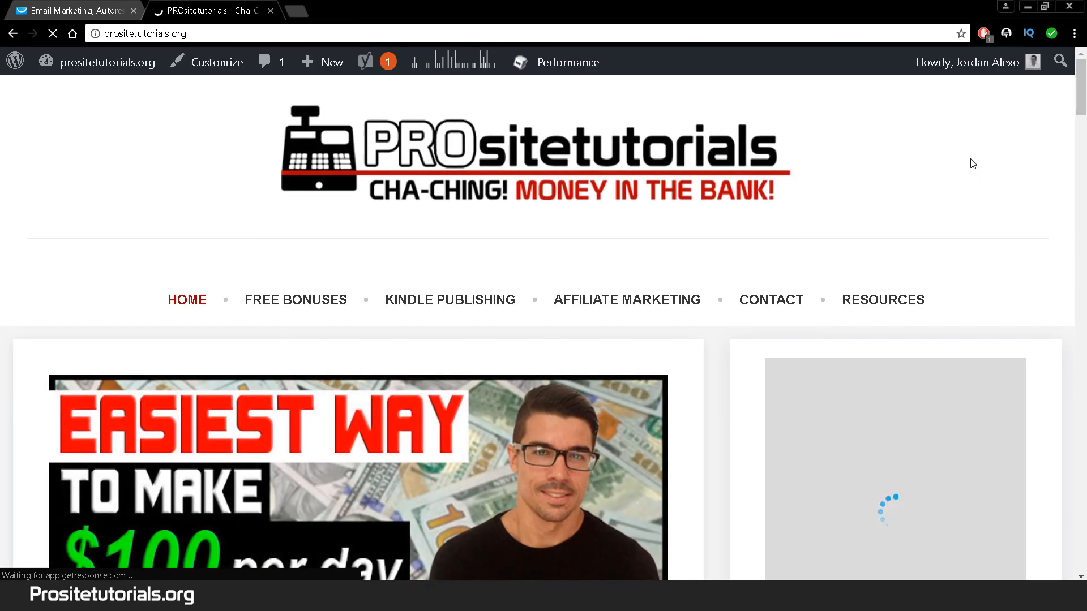
{"action": "left_click_drag", "start_coordinate": [1082, 86], "coordinate": [1082, 96]}
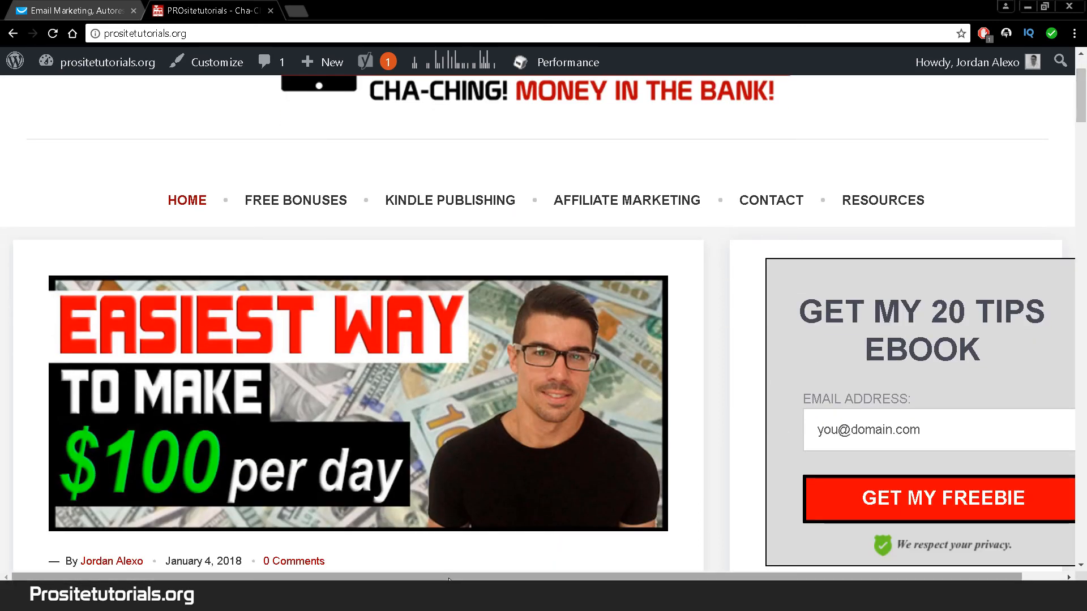
{"action": "left_click_drag", "start_coordinate": [448, 579], "coordinate": [490, 578]}
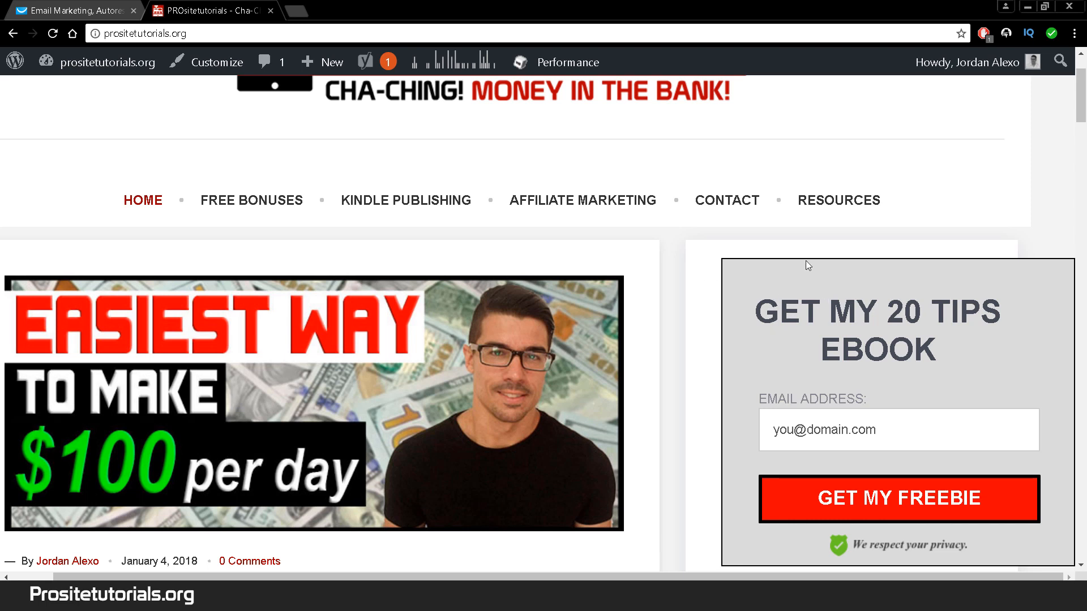
{"action": "scroll", "coordinate": [894, 266], "scroll_direction": "down", "scroll_amount": 3}
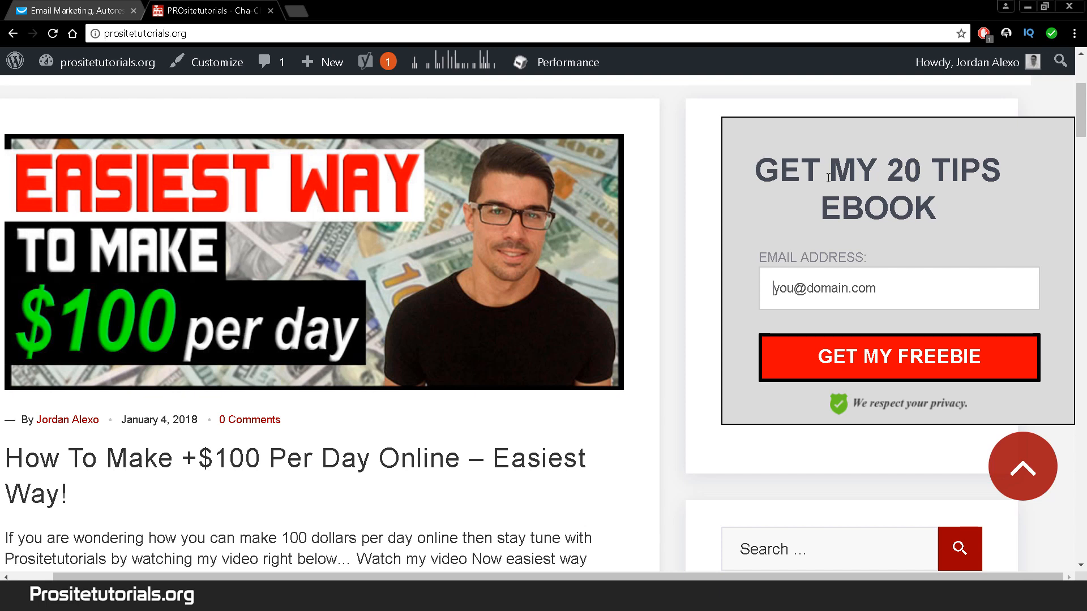
{"action": "left_click", "coordinate": [792, 295]}
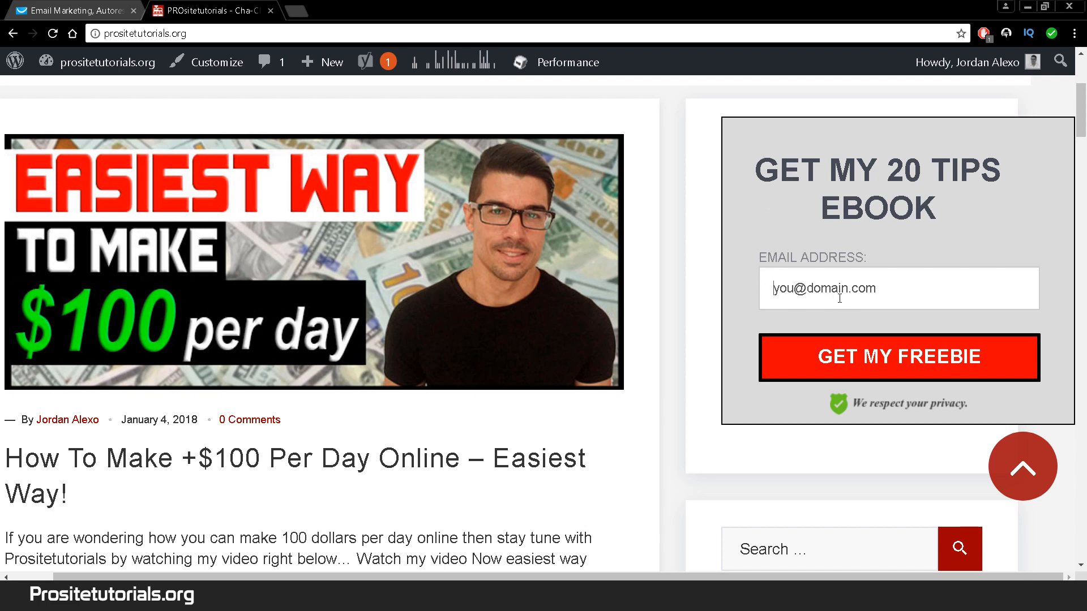